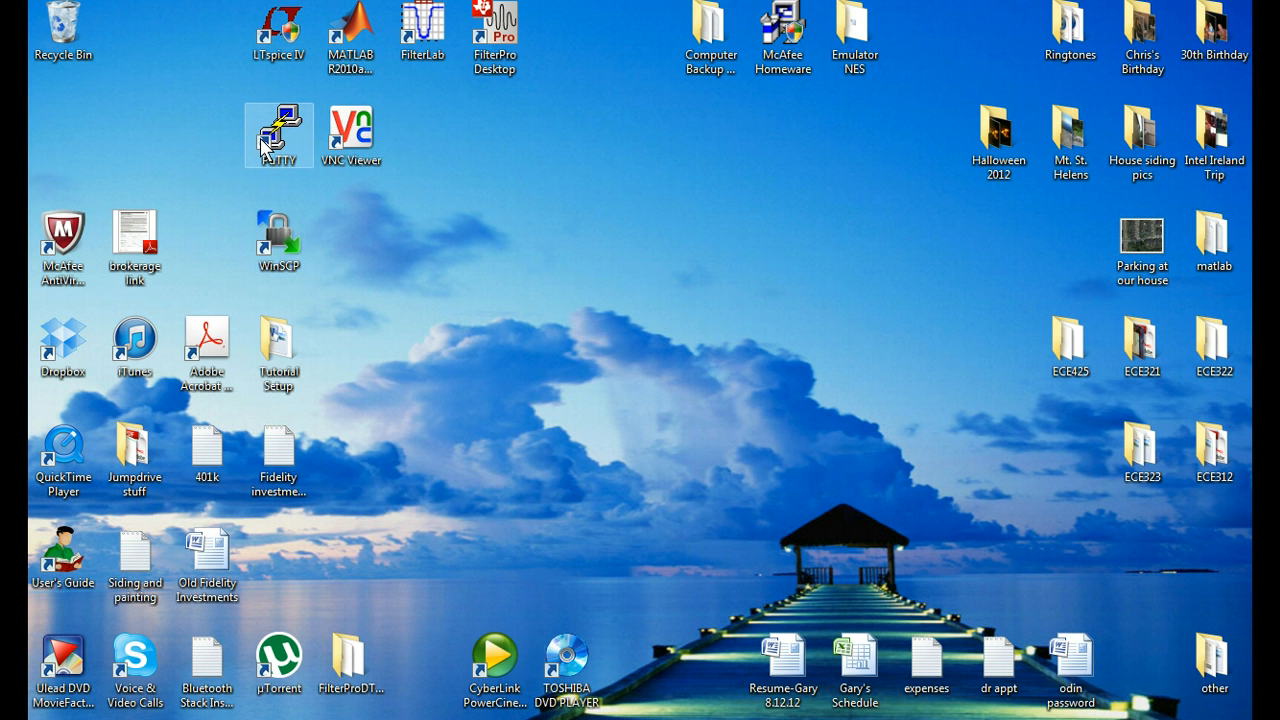
# - Review the VNC startup file instructions in the Secure VNC from Windows guide in the web browser, and minimize the browser
pyautogui.click(266, 252)
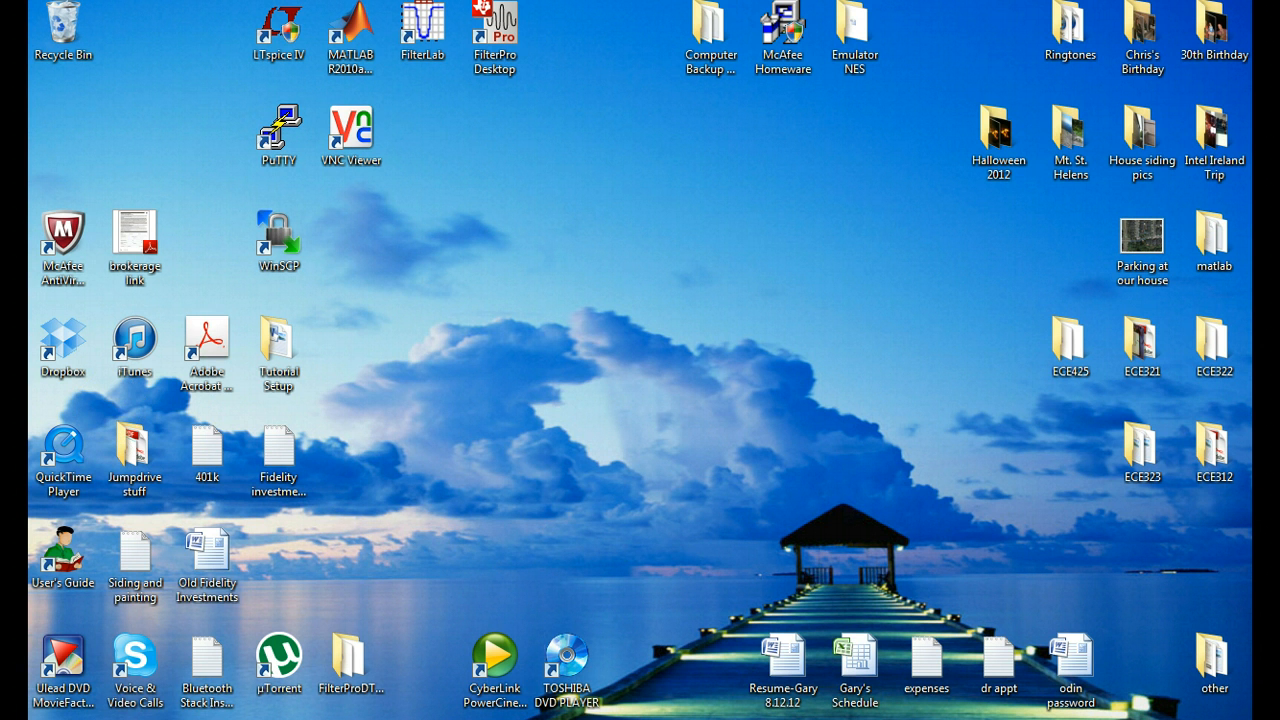
pyautogui.click(1019, 718)
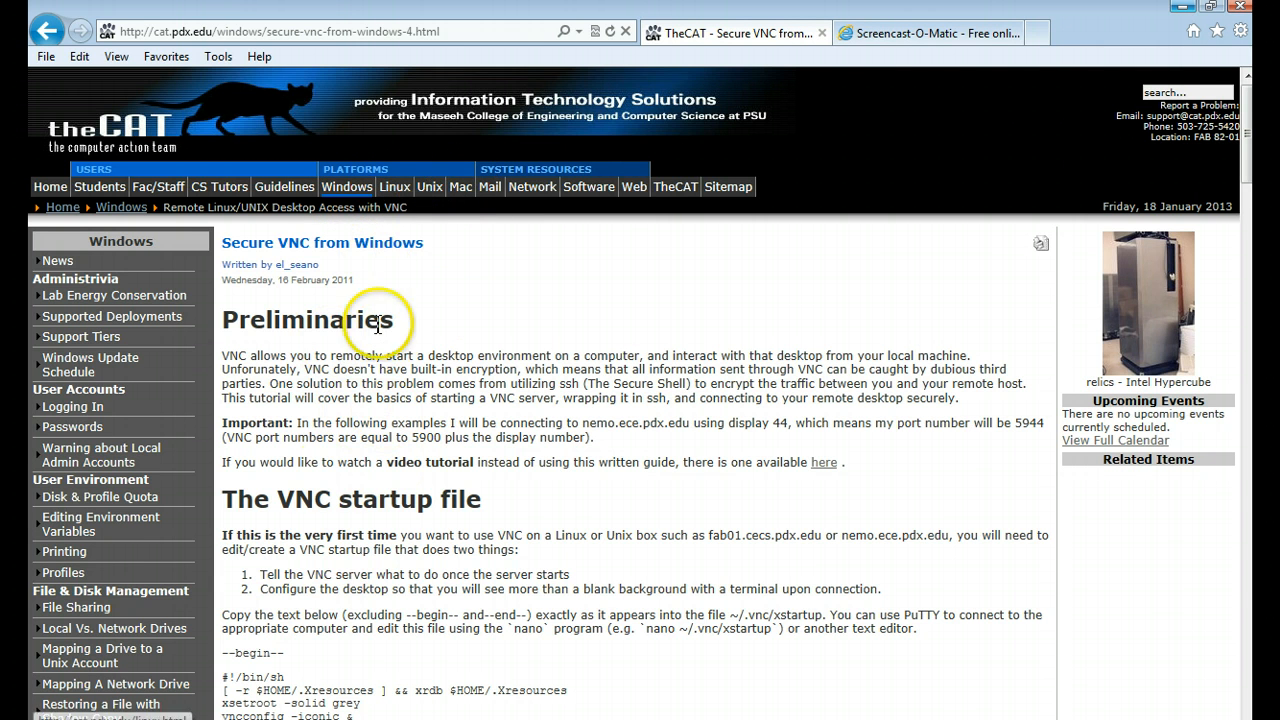
pyautogui.scroll(-1, 195, 654)
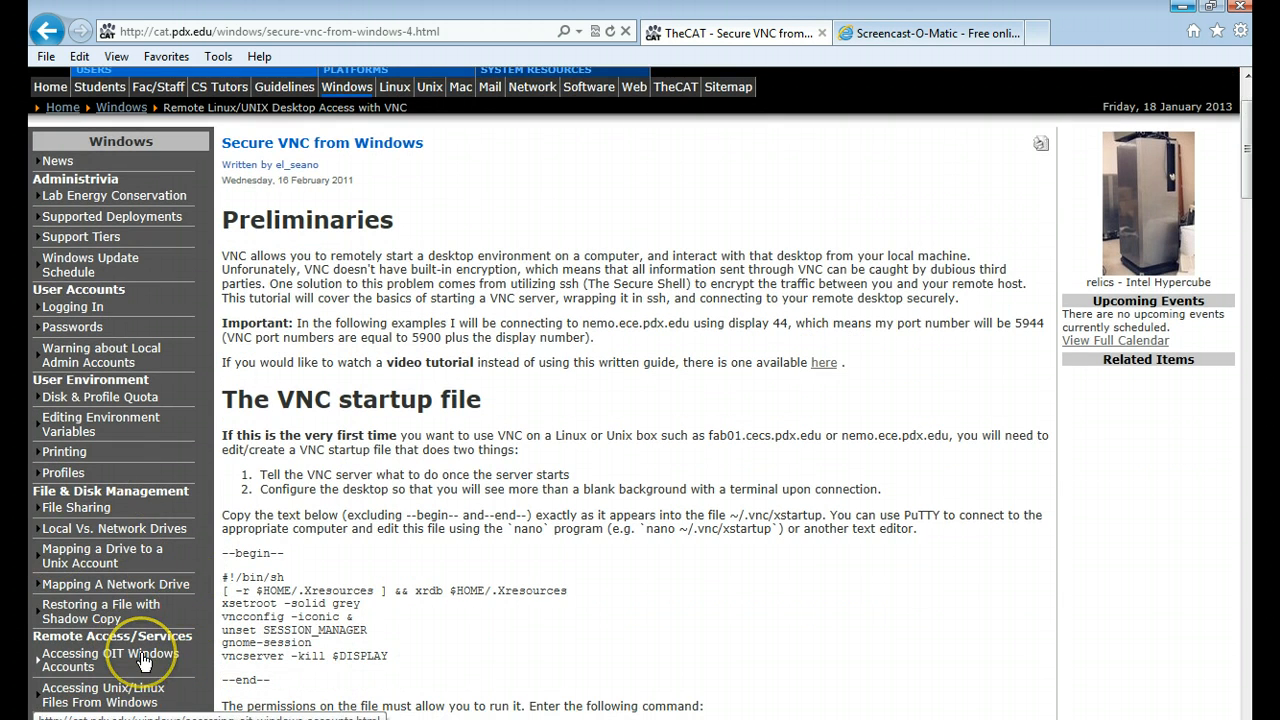
pyautogui.scroll(-1, 160, 664)
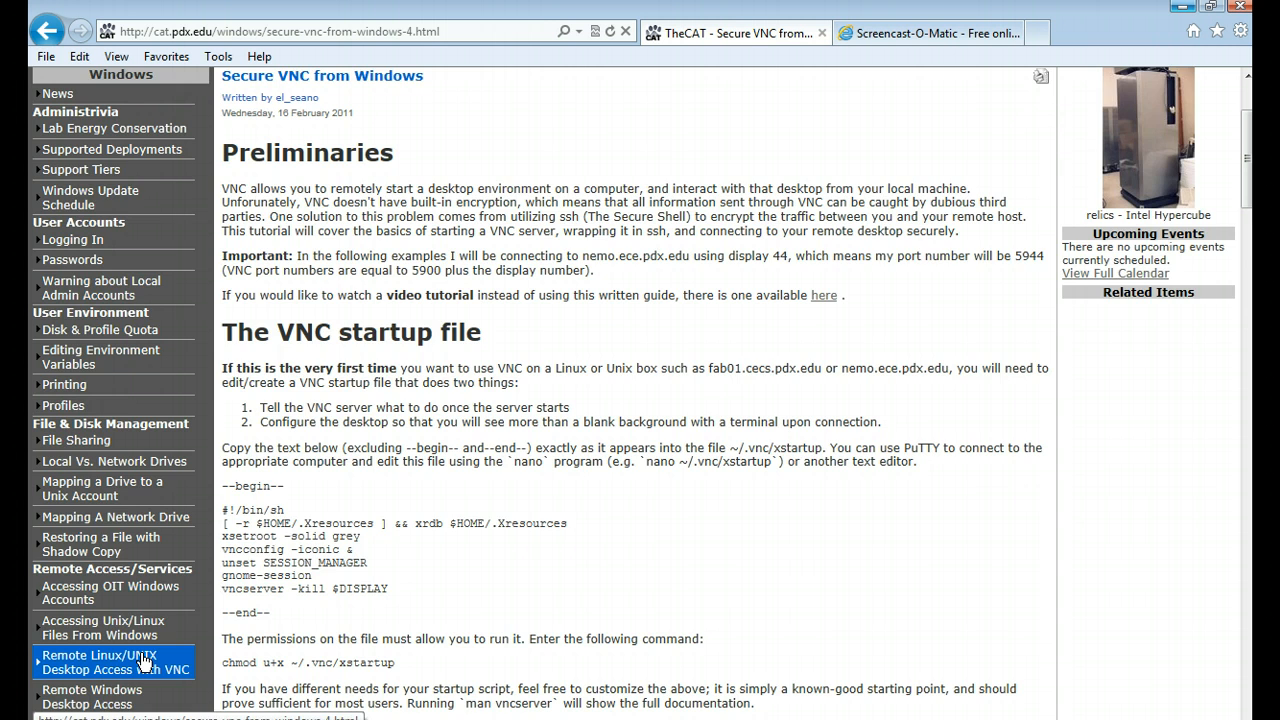
pyautogui.scroll(-1, 222, 605)
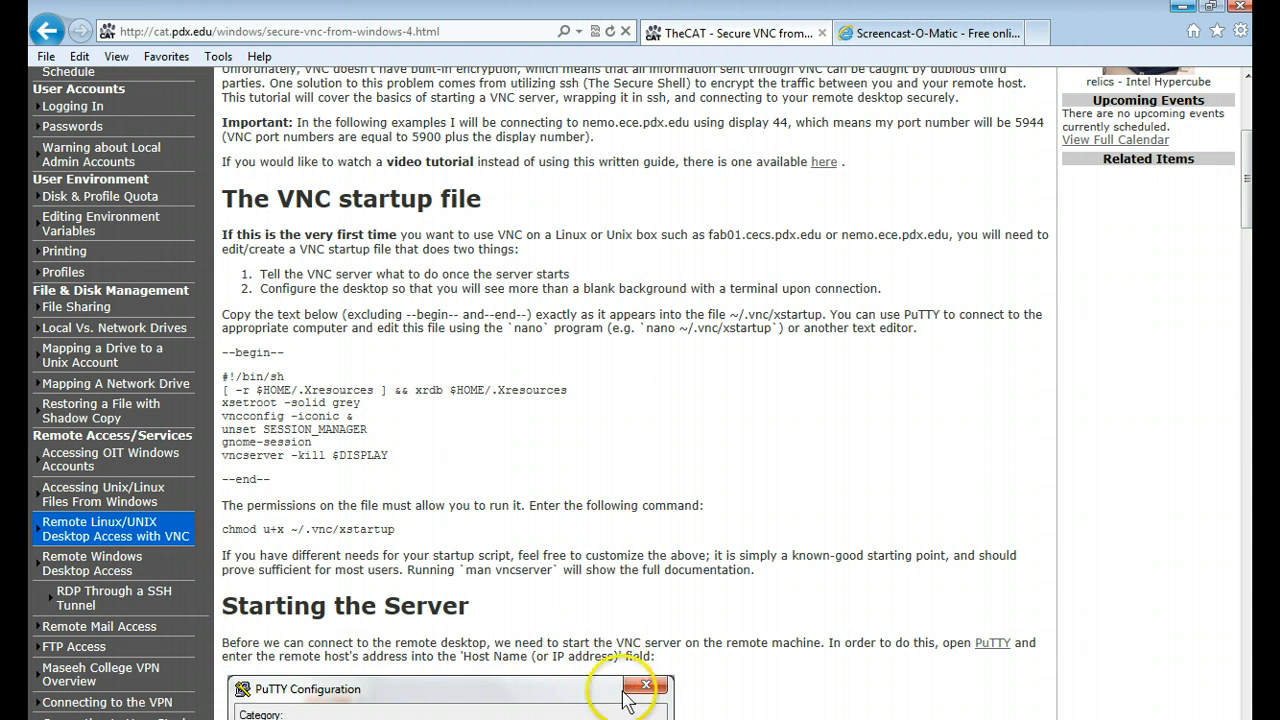
pyautogui.click(1180, 10)
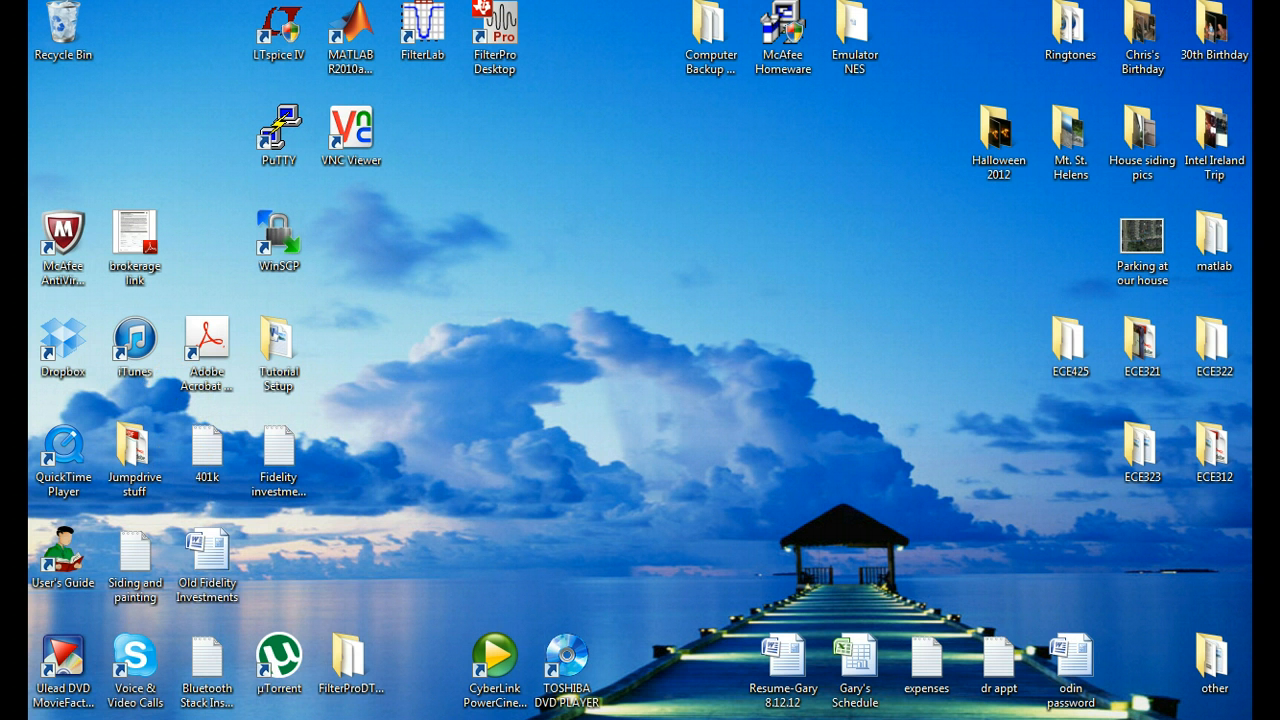
pyautogui.press('super')
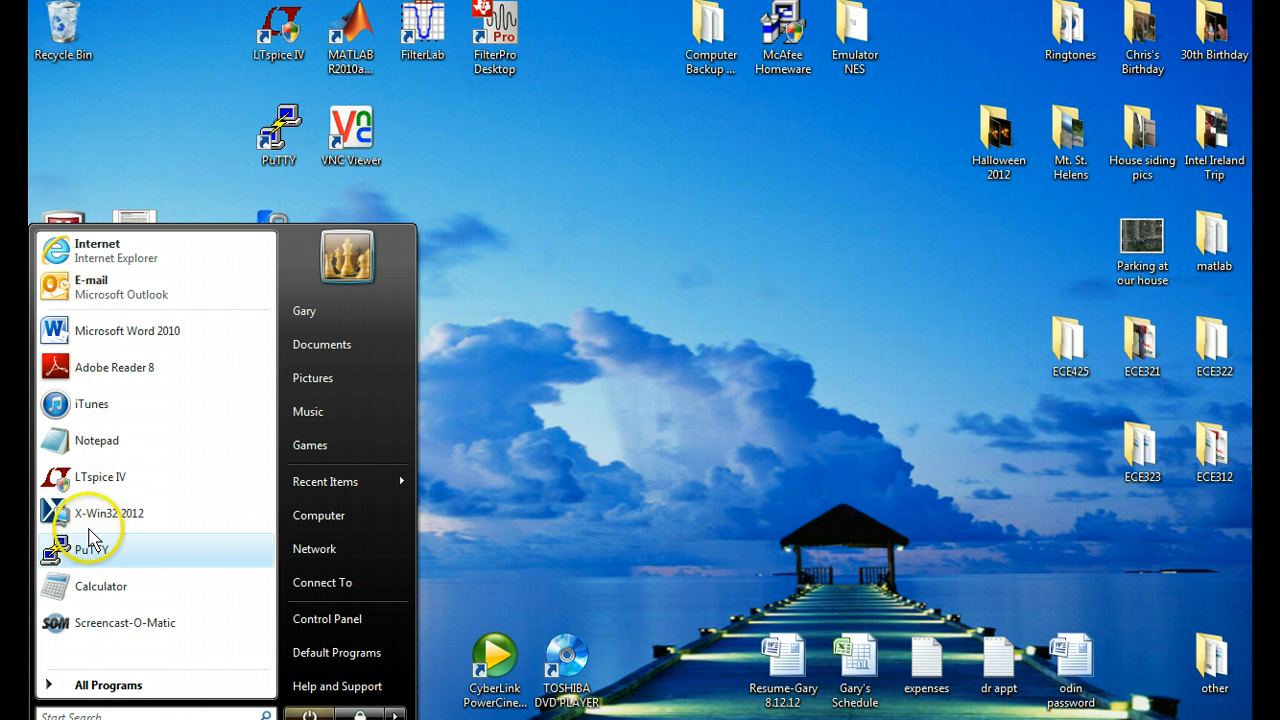
pyautogui.click(86, 520)
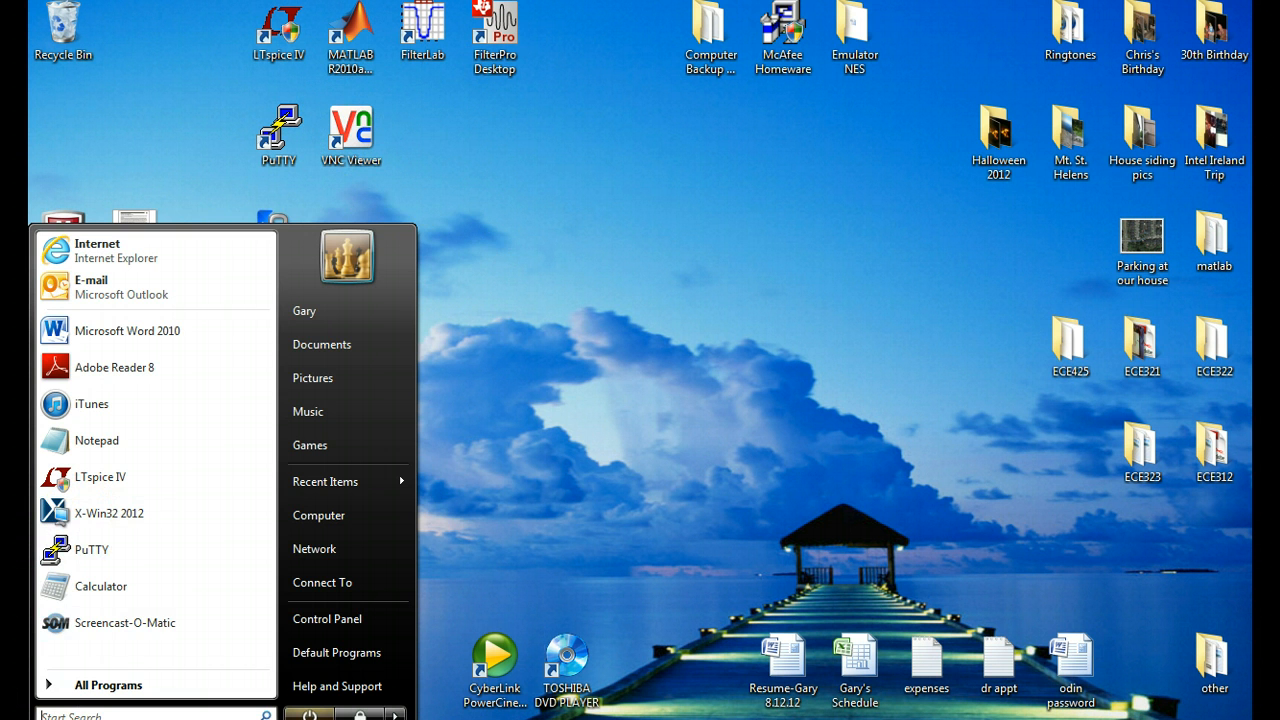
pyautogui.click(52, 717)
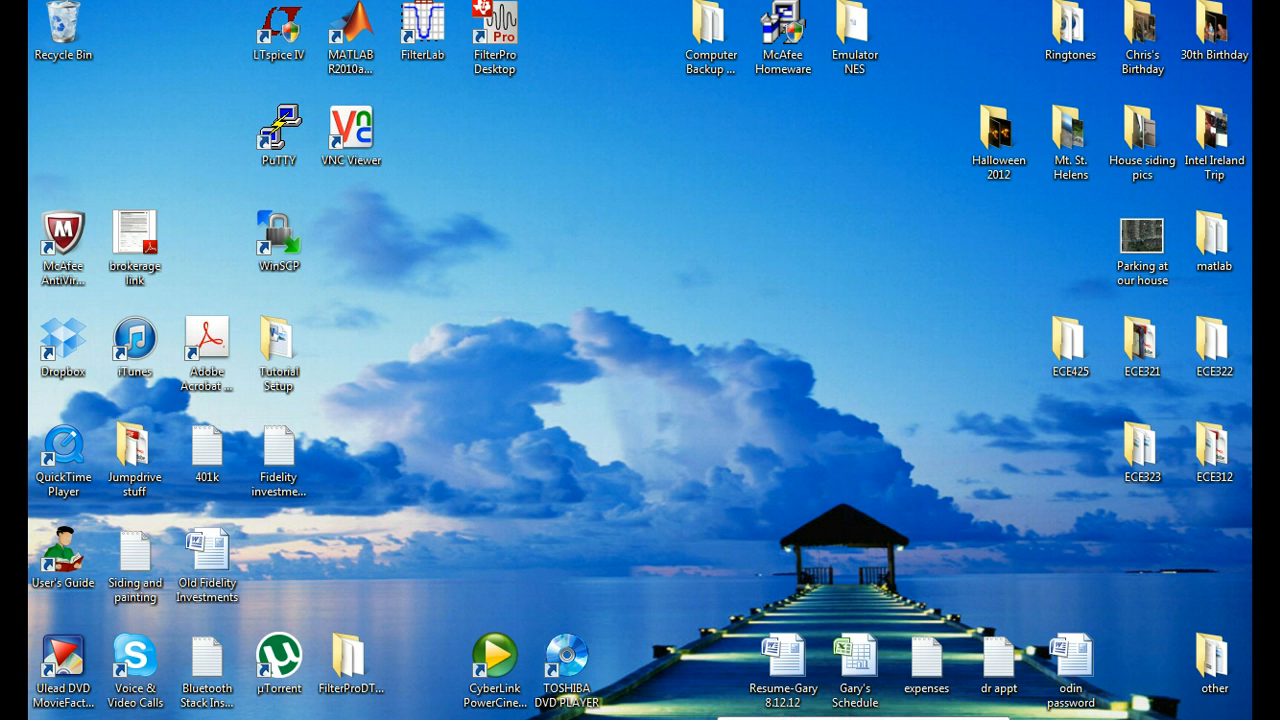
# - Switch to the VNC Viewer session showing the remote nemo.ece.pdx.edu desktop
pyautogui.click(863, 717)
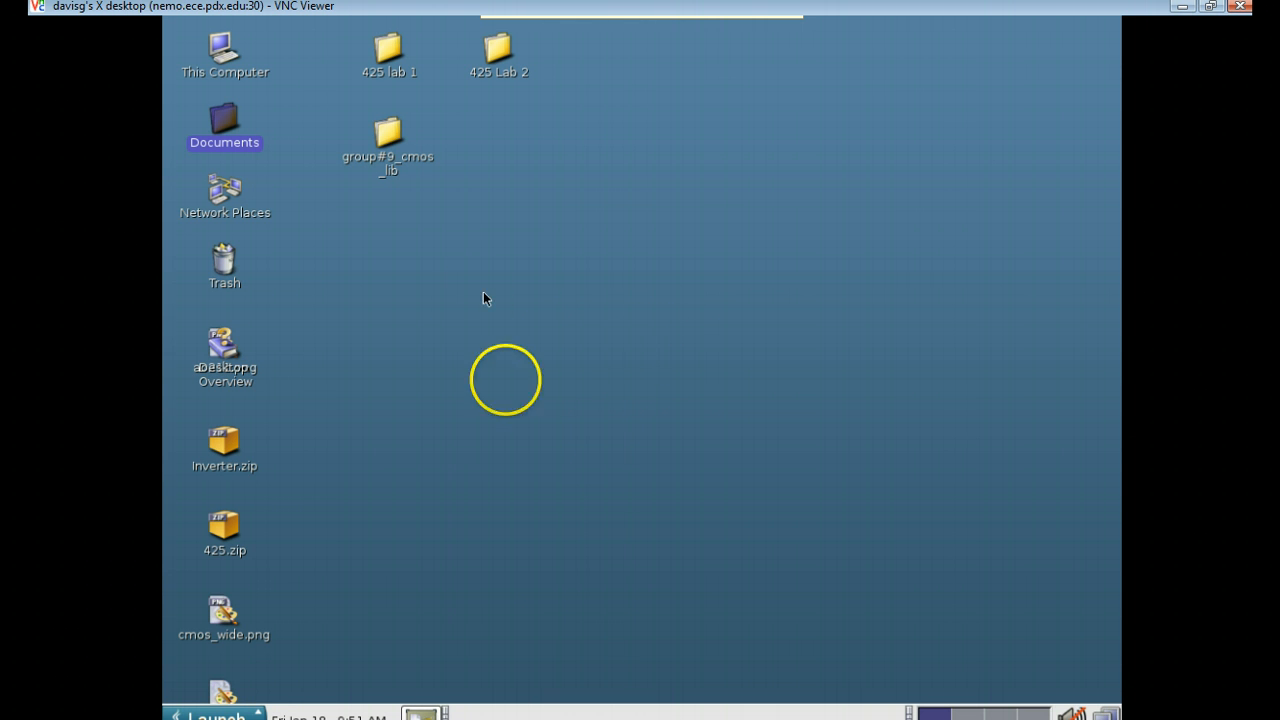
pyautogui.click(562, 338)
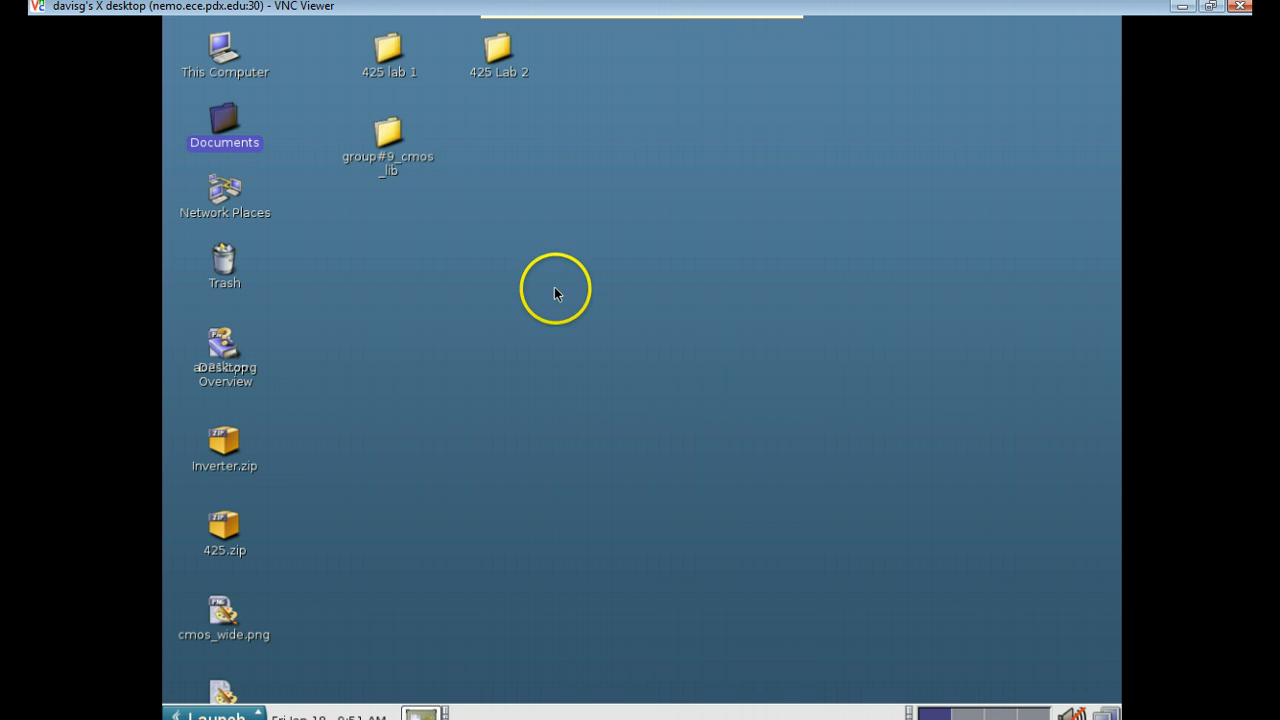
# - Look at the cadence610 folder and the 50nmodels.m file inside the 425.zip archive's untitled folder, and close the archive
pyautogui.doubleClick(226, 533)
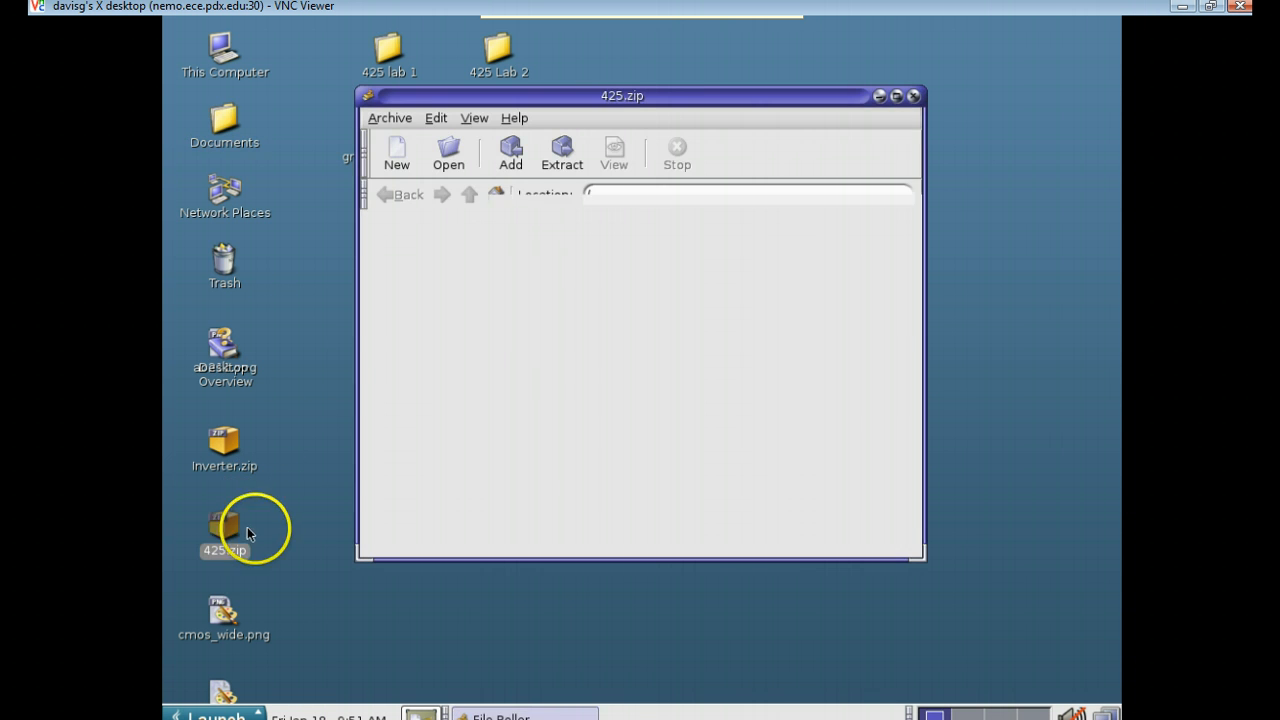
pyautogui.click(443, 254)
pyautogui.doubleClick(443, 254)
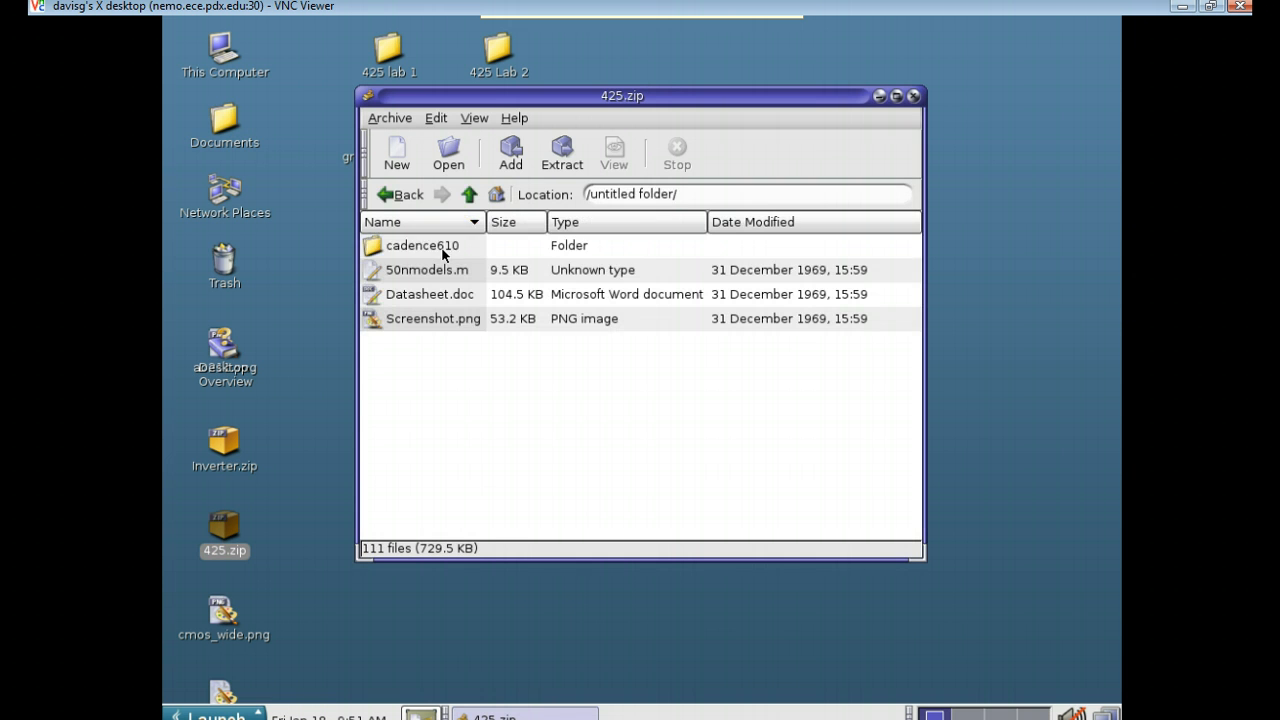
pyautogui.click(443, 254)
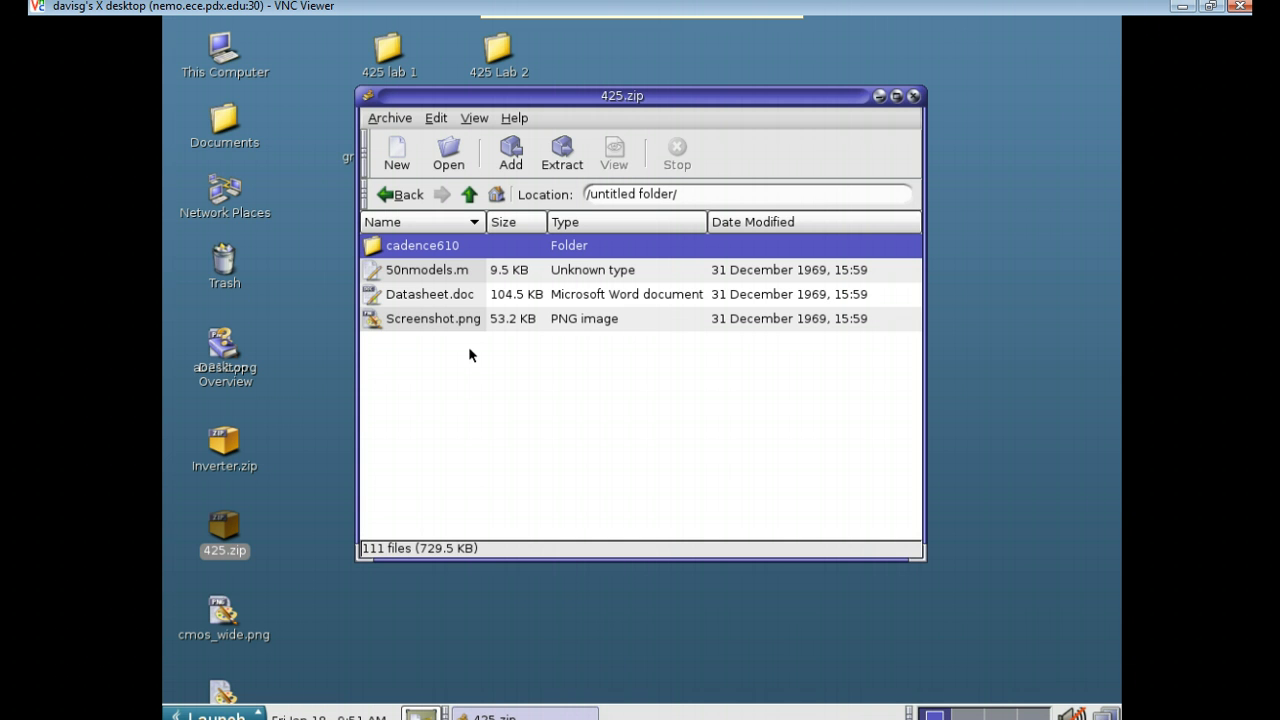
pyautogui.click(451, 277)
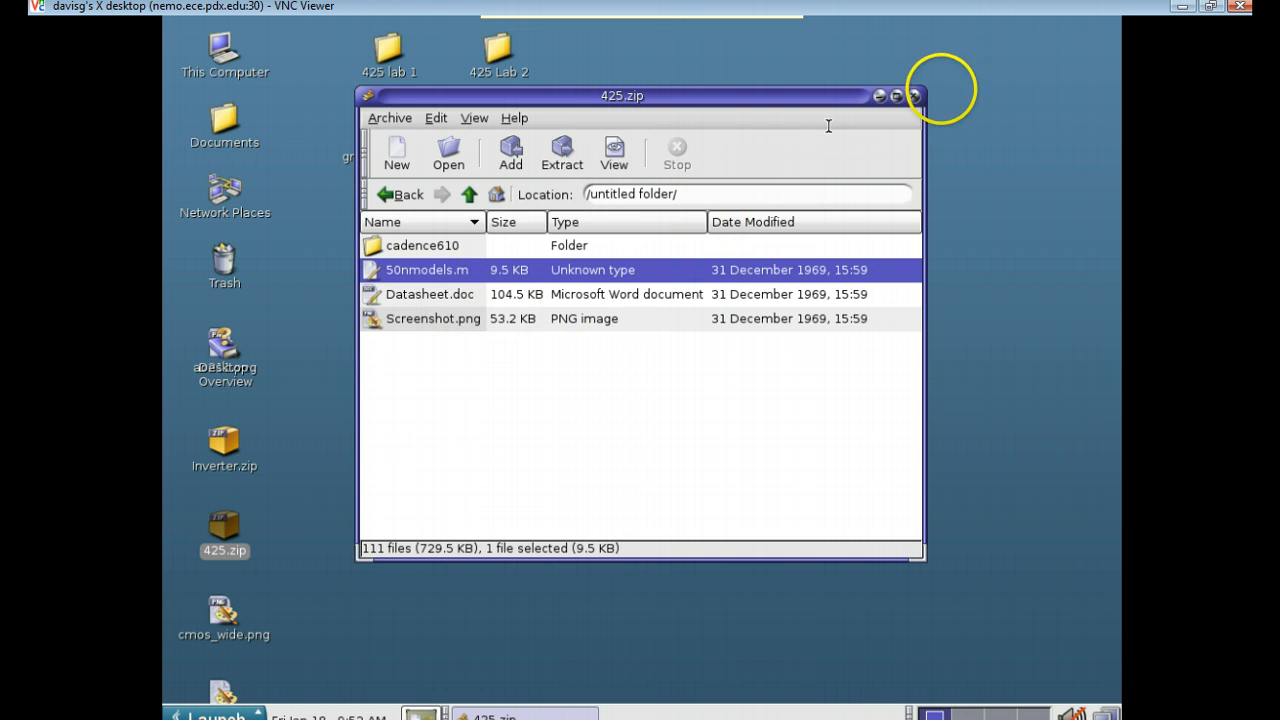
pyautogui.click(913, 97)
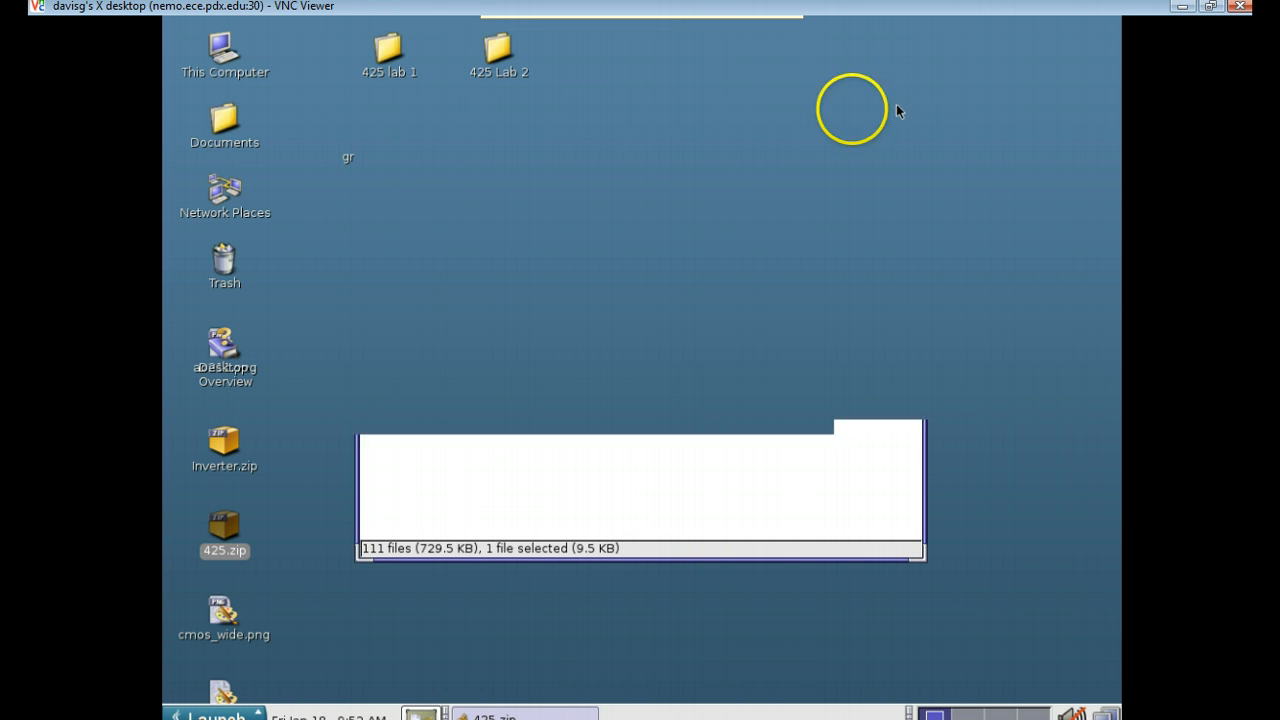
# - Open the Documents folder and change the file browser's location to its parent, the account's home directory
pyautogui.click(225, 120)
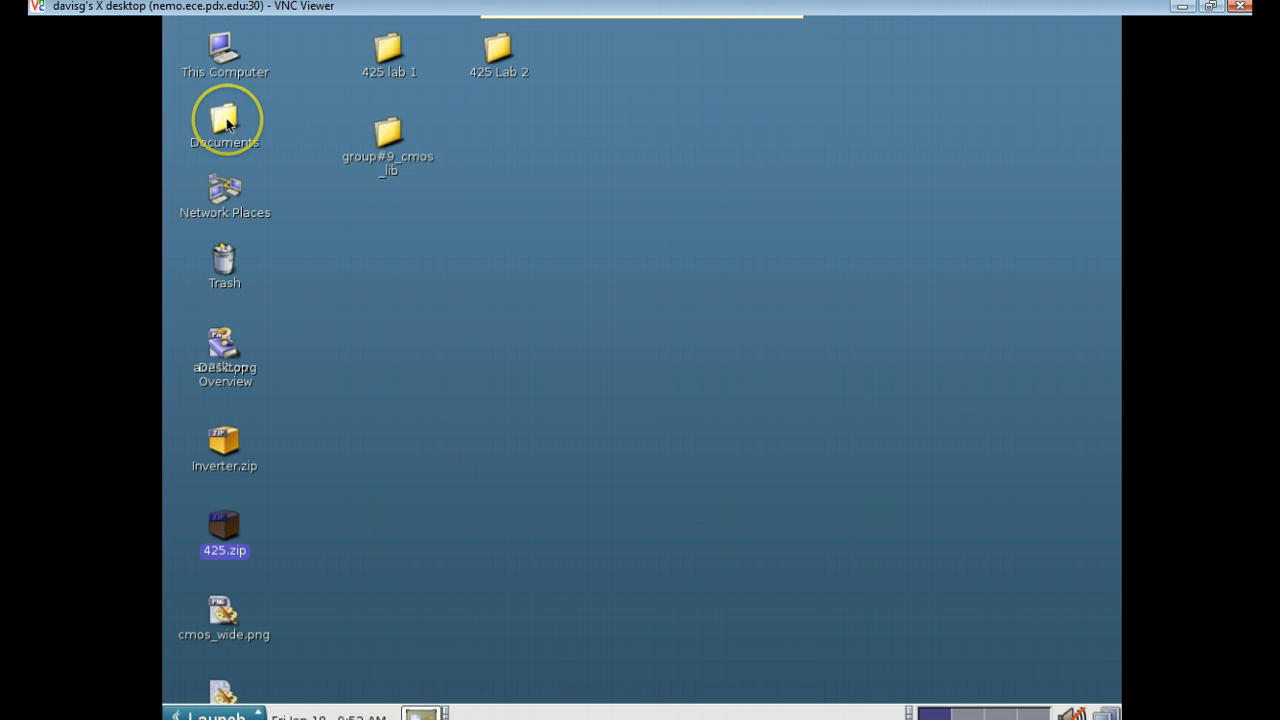
pyautogui.doubleClick(226, 118)
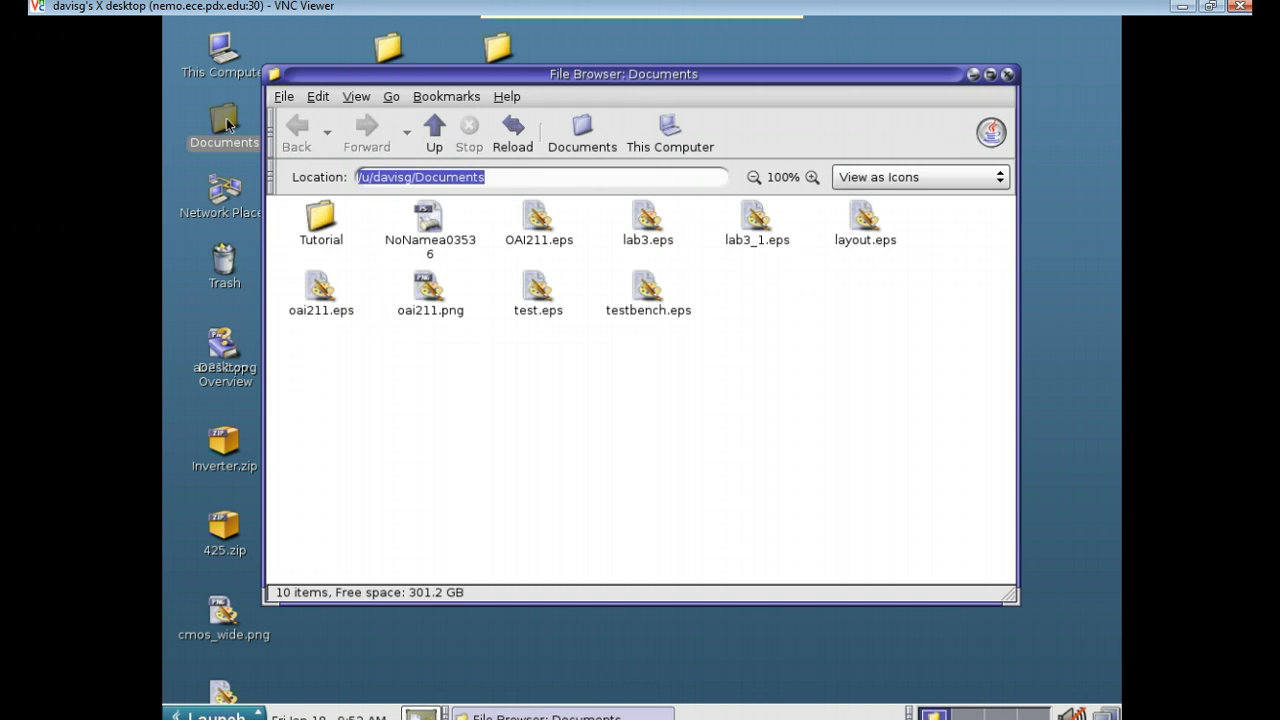
pyautogui.click(490, 180)
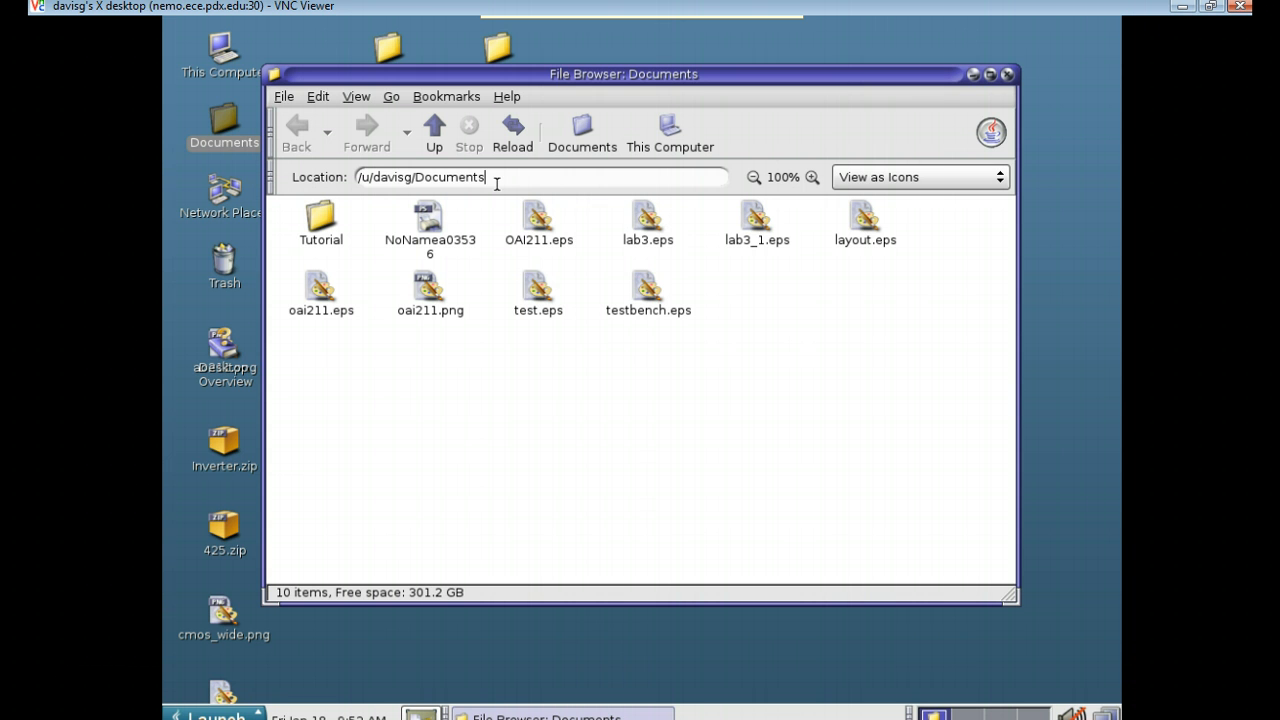
pyautogui.press('BackSpace')
pyautogui.press('BackSpace')
pyautogui.press('BackSpace')
pyautogui.press('BackSpace')
pyautogui.press('BackSpace')
pyautogui.press('BackSpace')
pyautogui.press('BackSpace')
pyautogui.press('BackSpace')
pyautogui.press('BackSpace')
pyautogui.press('BackSpace')
pyautogui.press('BackSpace')
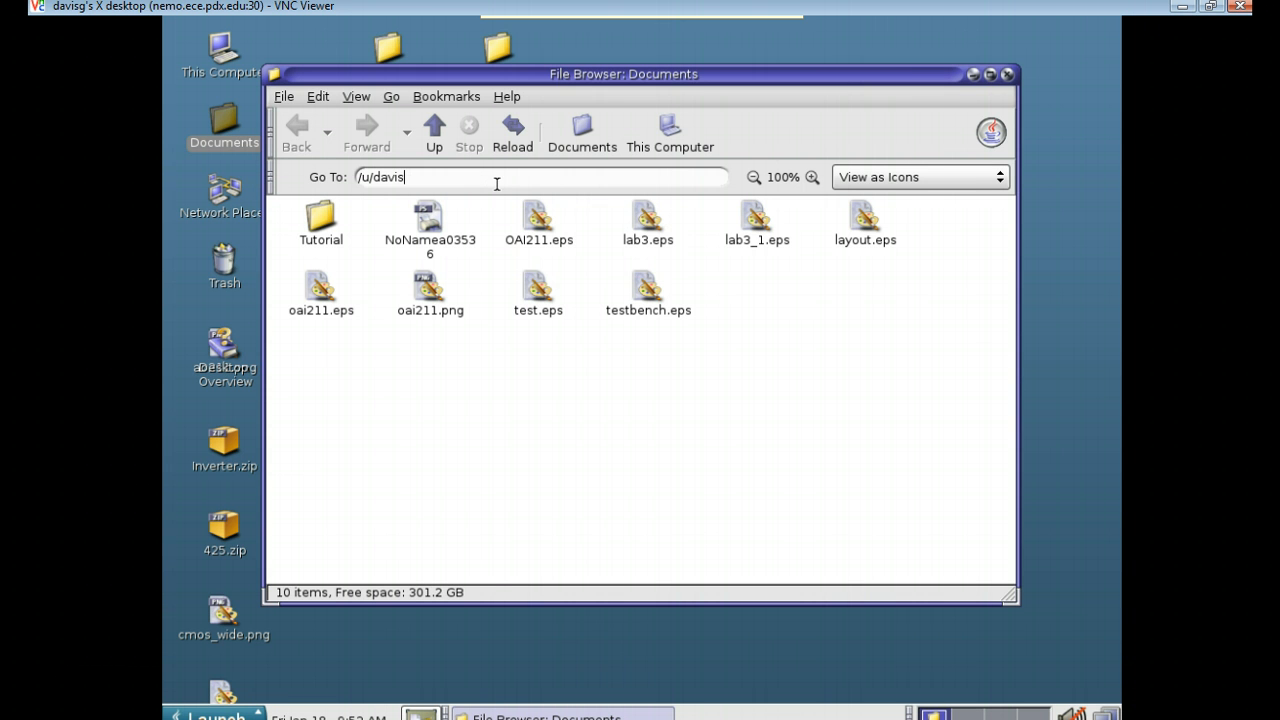
pyautogui.write('g')
pyautogui.press('Return')
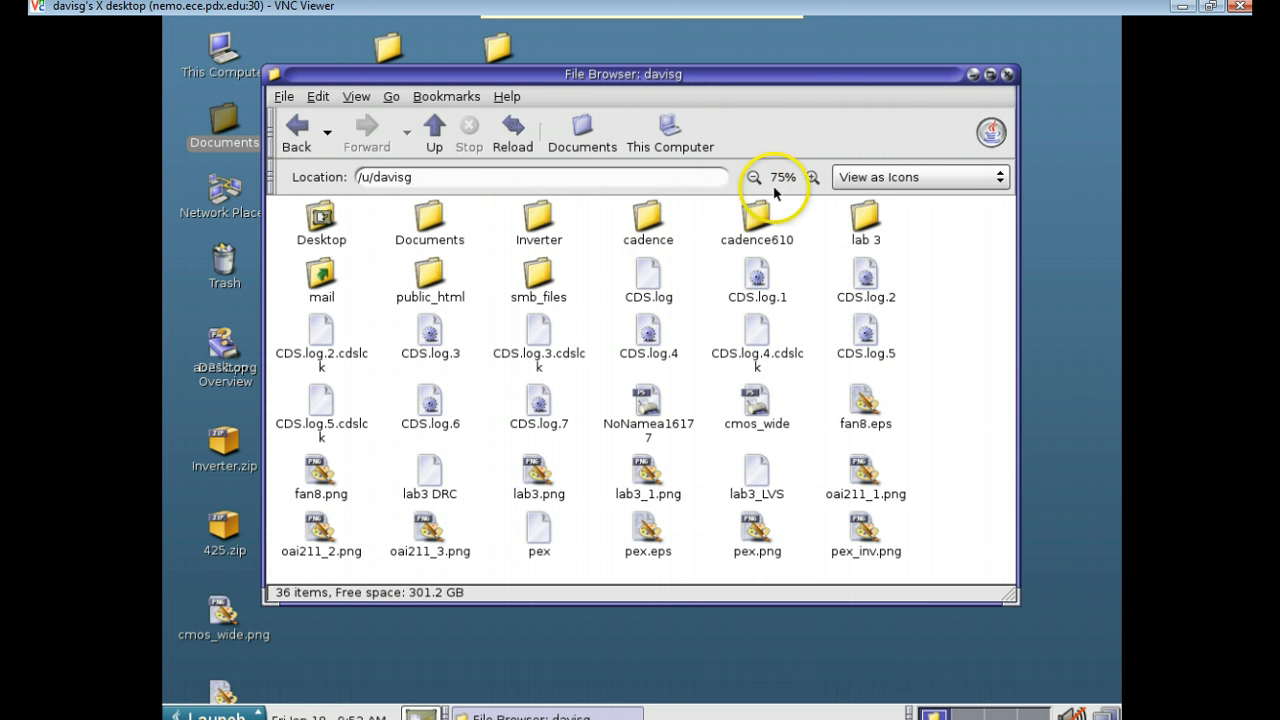
# - Examine the contents of the cadence610 folder in the home directory and close the file browser
pyautogui.click(757, 216)
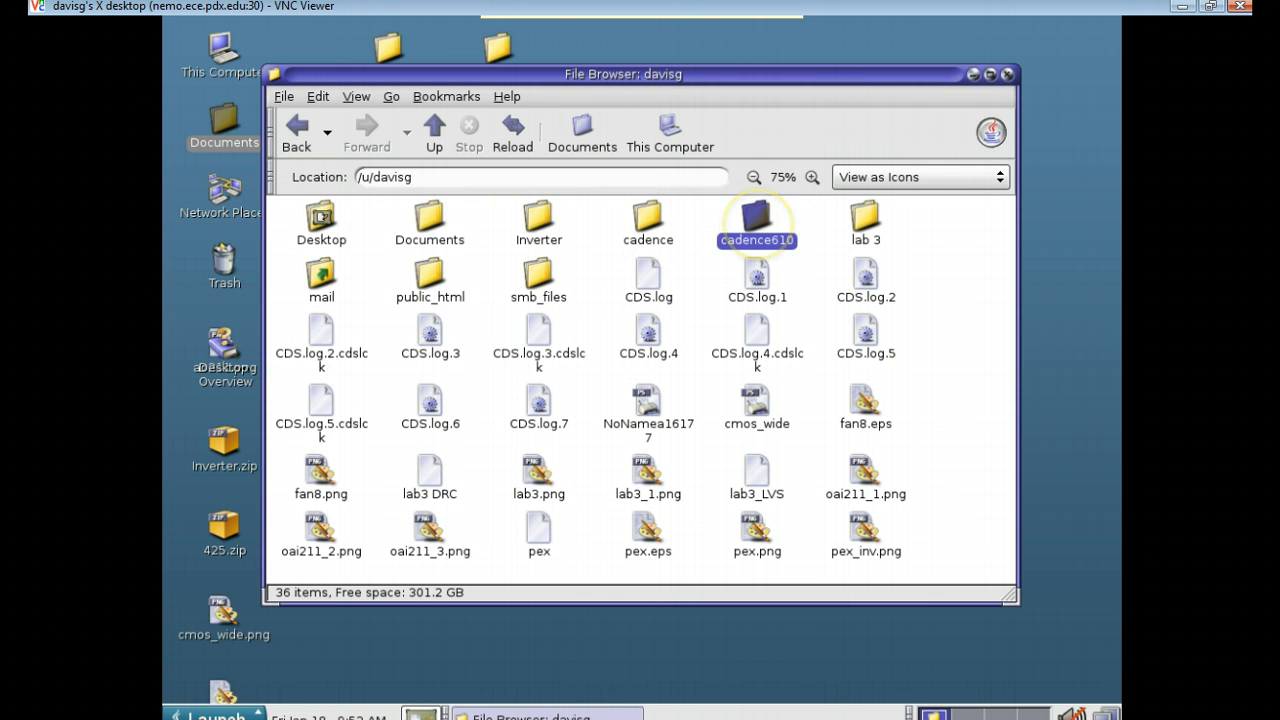
pyautogui.doubleClick(757, 220)
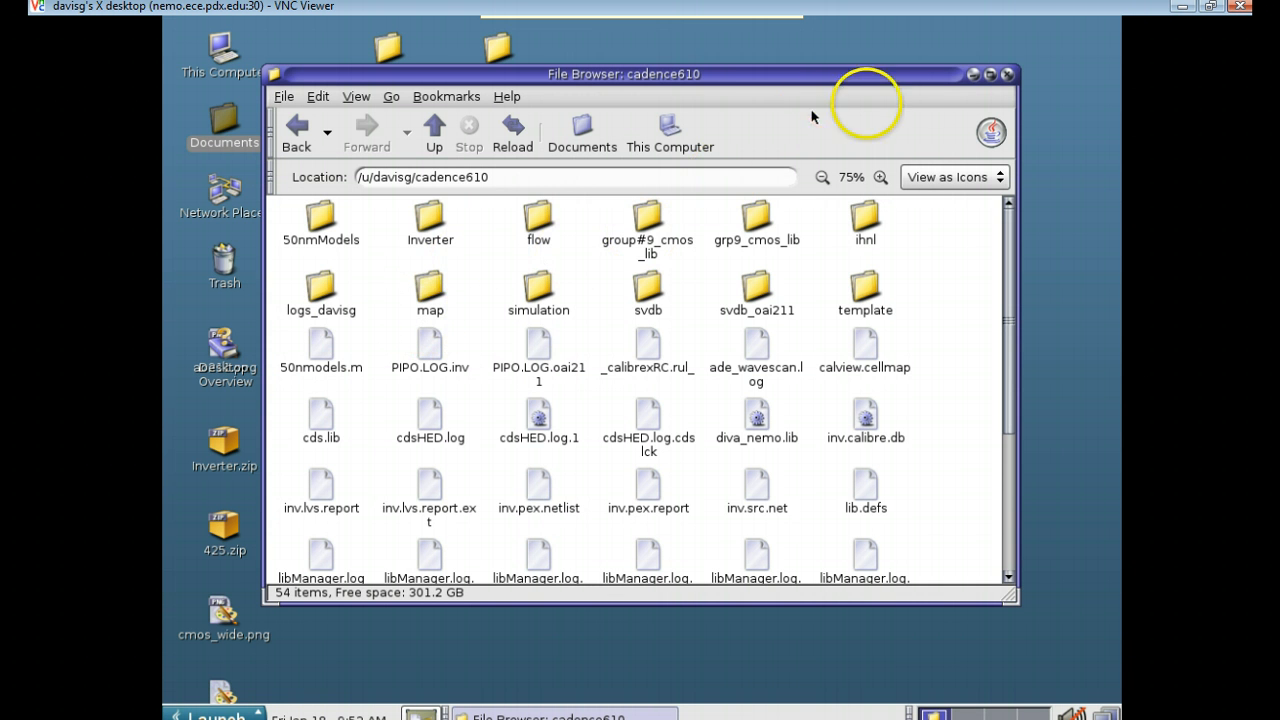
pyautogui.click(1008, 75)
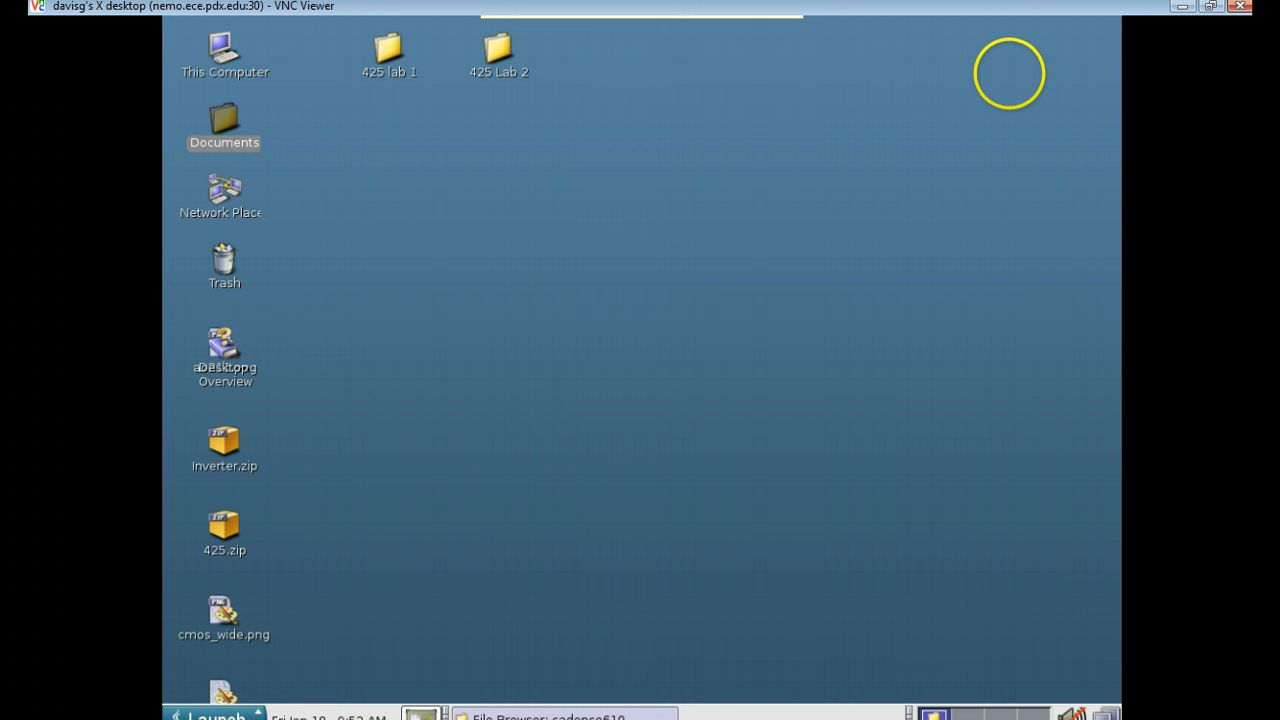
# - Open a terminal from the remote desktop and change to the cadence610/ directory
pyautogui.rightClick(674, 255)
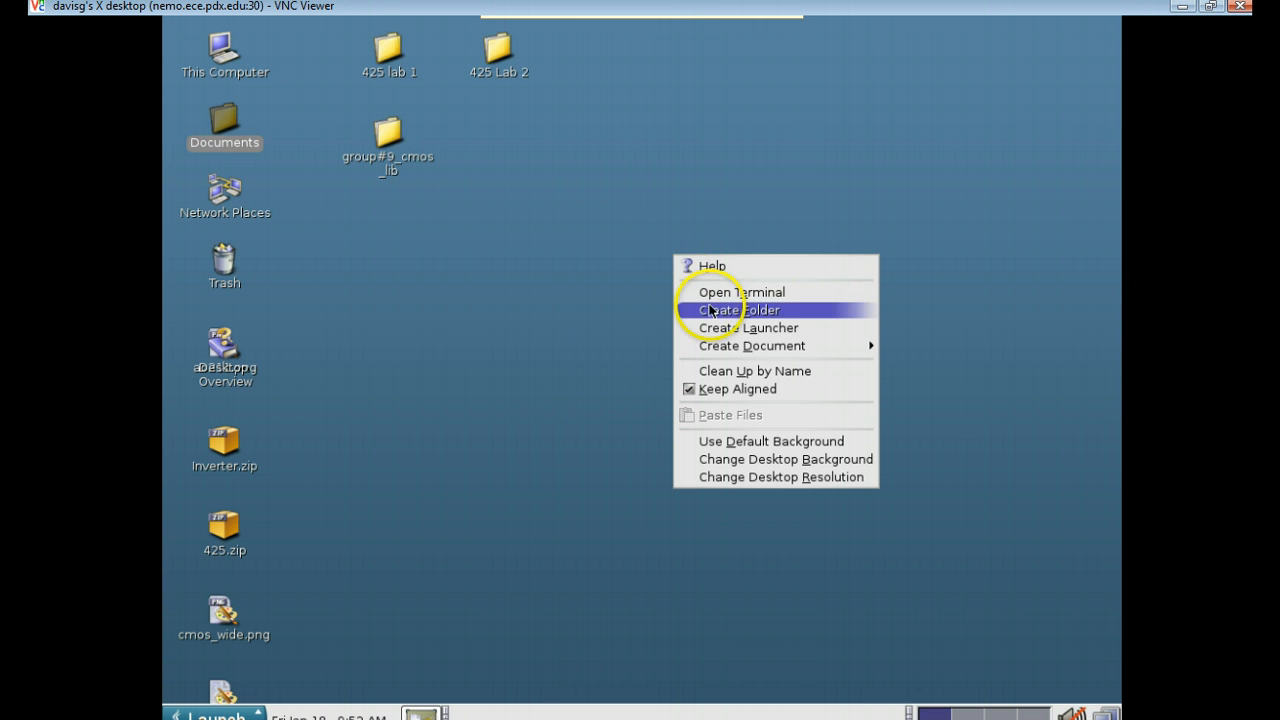
pyautogui.click(712, 296)
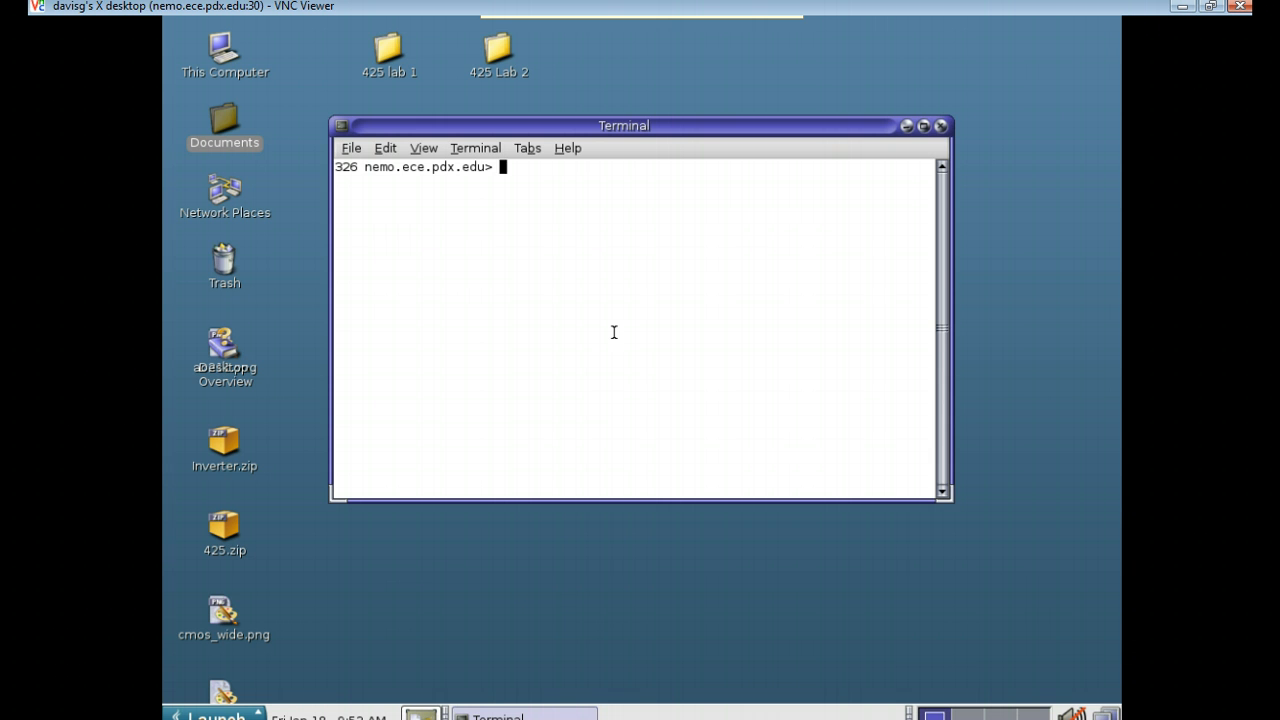
pyautogui.write('source setup_all.bash')
pyautogui.press('Up')
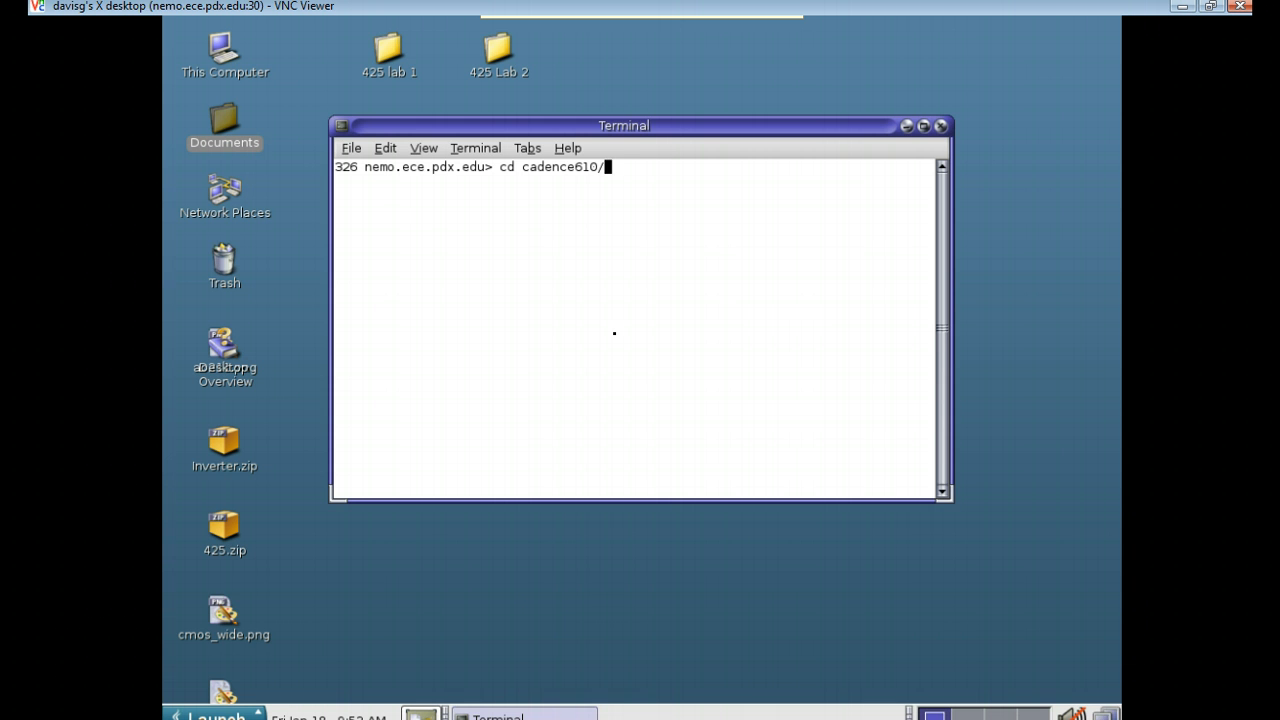
pyautogui.press('Return')
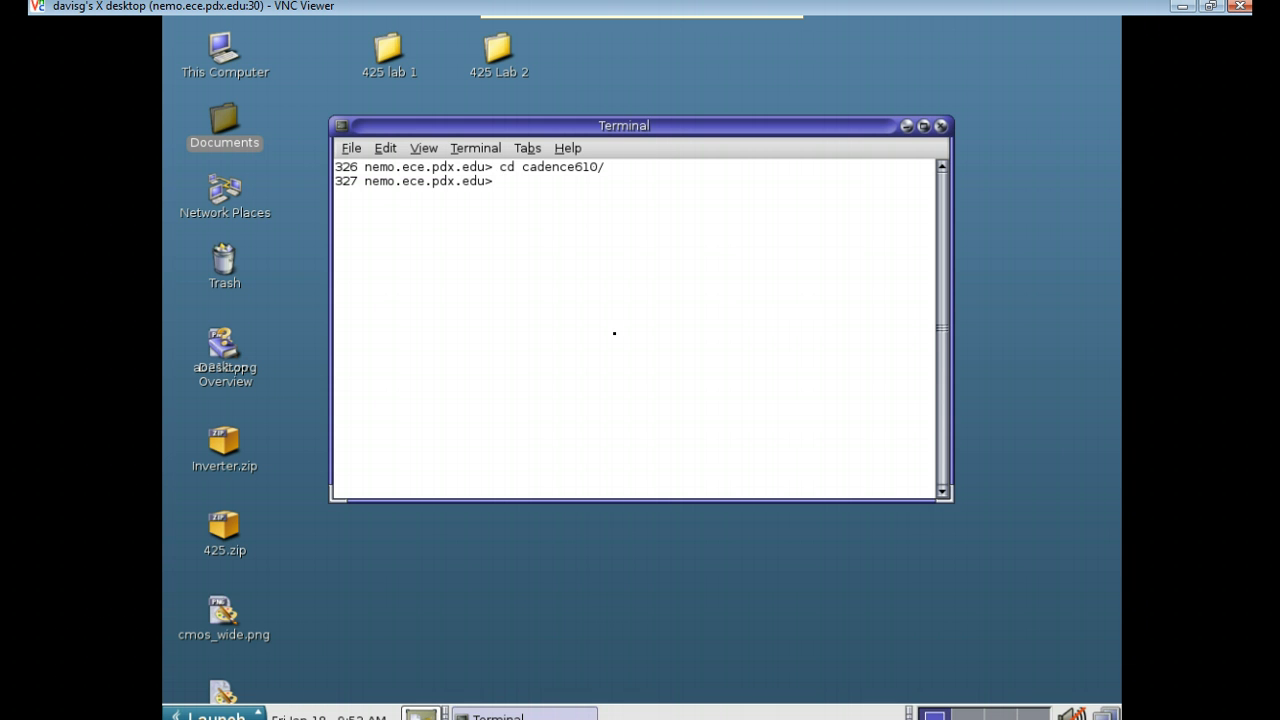
# - Source the setup_all.bash script in the terminal
pyautogui.write('icfb &')
pyautogui.press('Up')
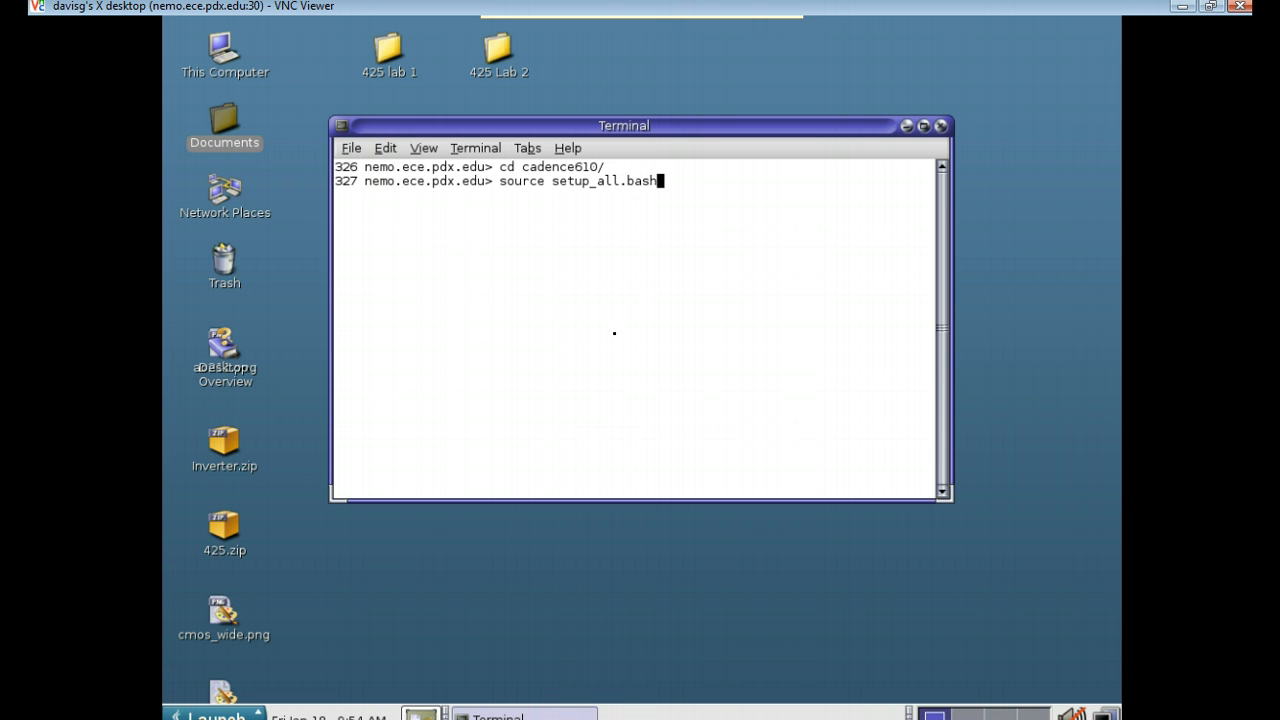
pyautogui.press('Return')
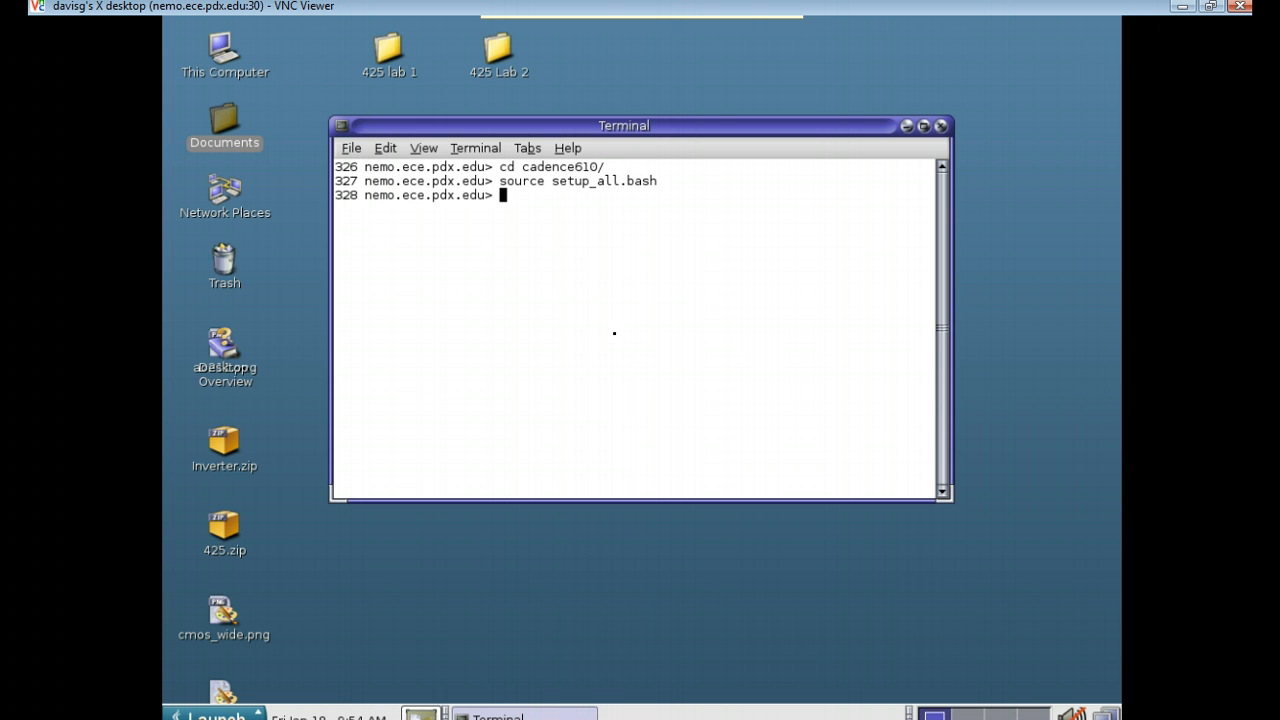
# - Launch Cadence in the background with the command icfb &
pyautogui.press('Up')
pyautogui.press('Up')
pyautogui.press('Up')
pyautogui.press('Return')
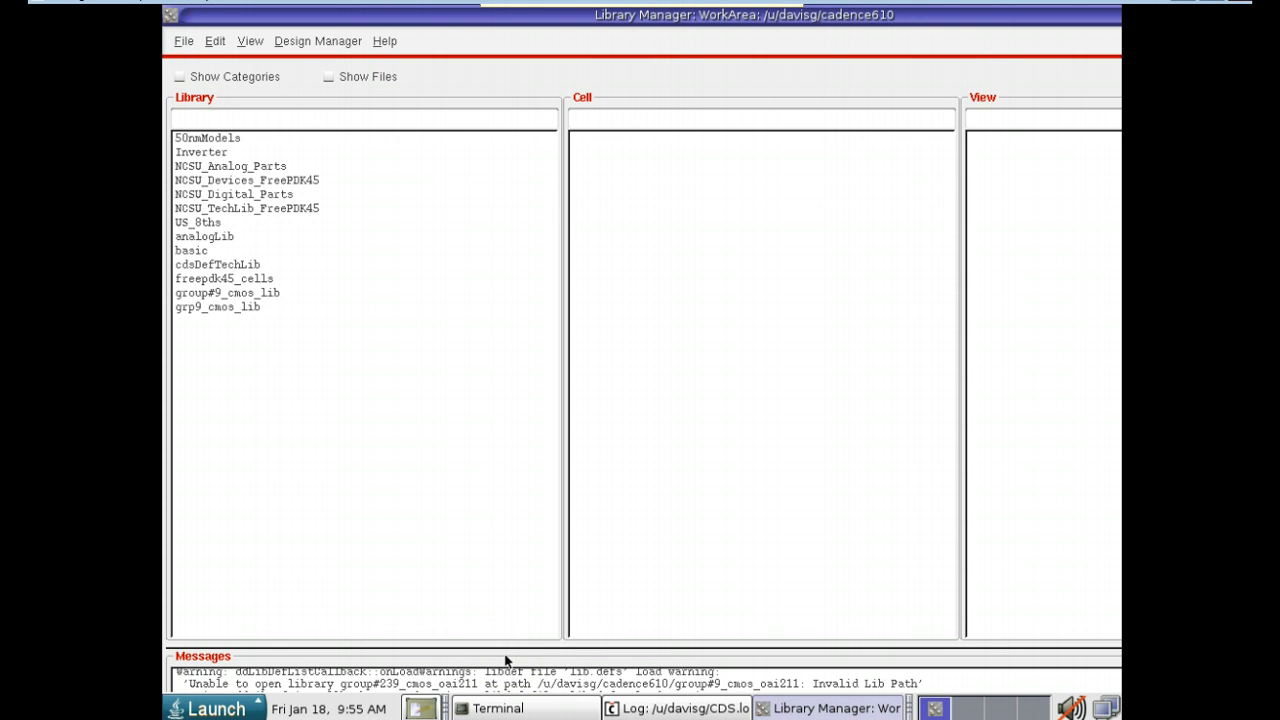
# - Accept the request for a higher-tiered Schematics L license and close the What's New in 6.1.0 window
pyautogui.click(587, 710)
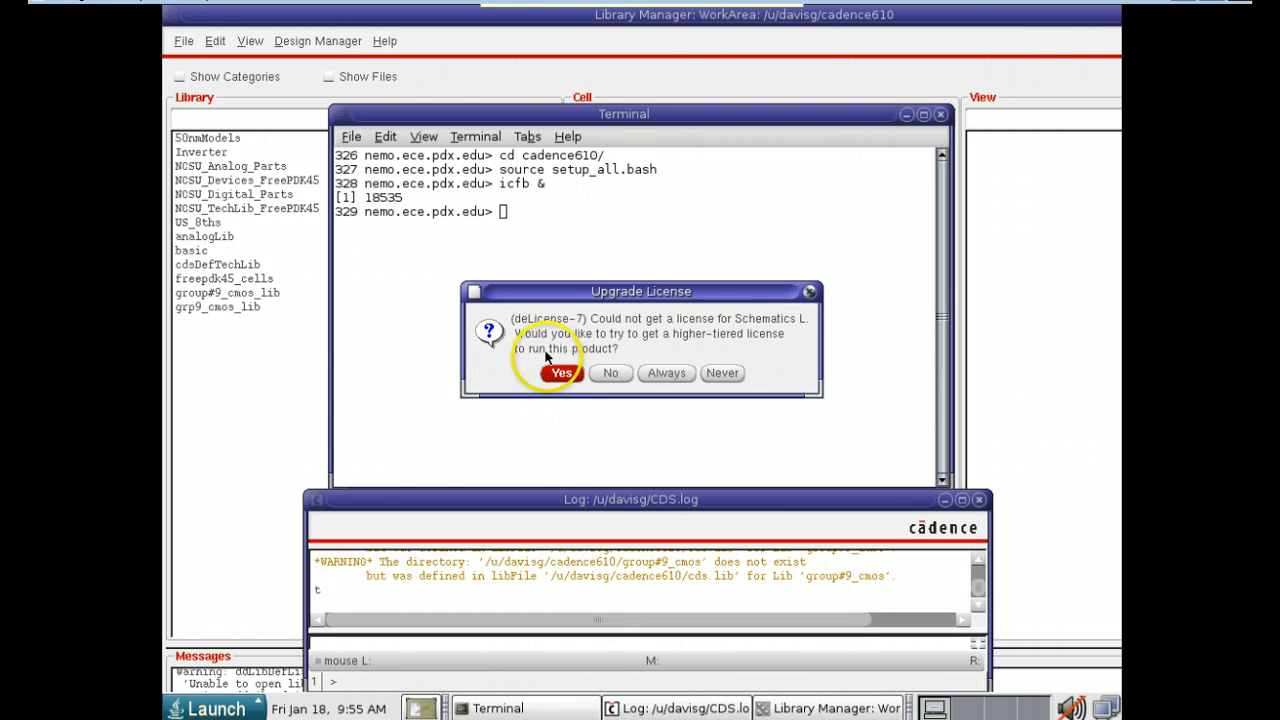
pyautogui.click(586, 370)
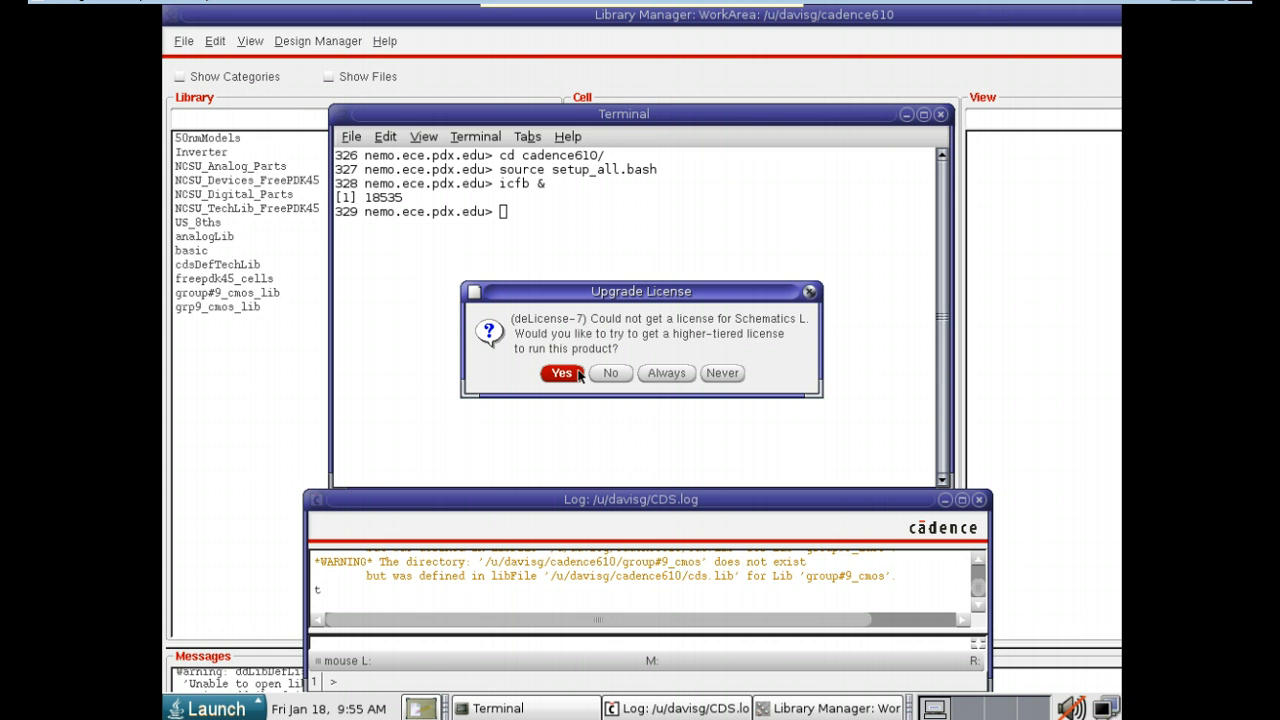
pyautogui.click(562, 373)
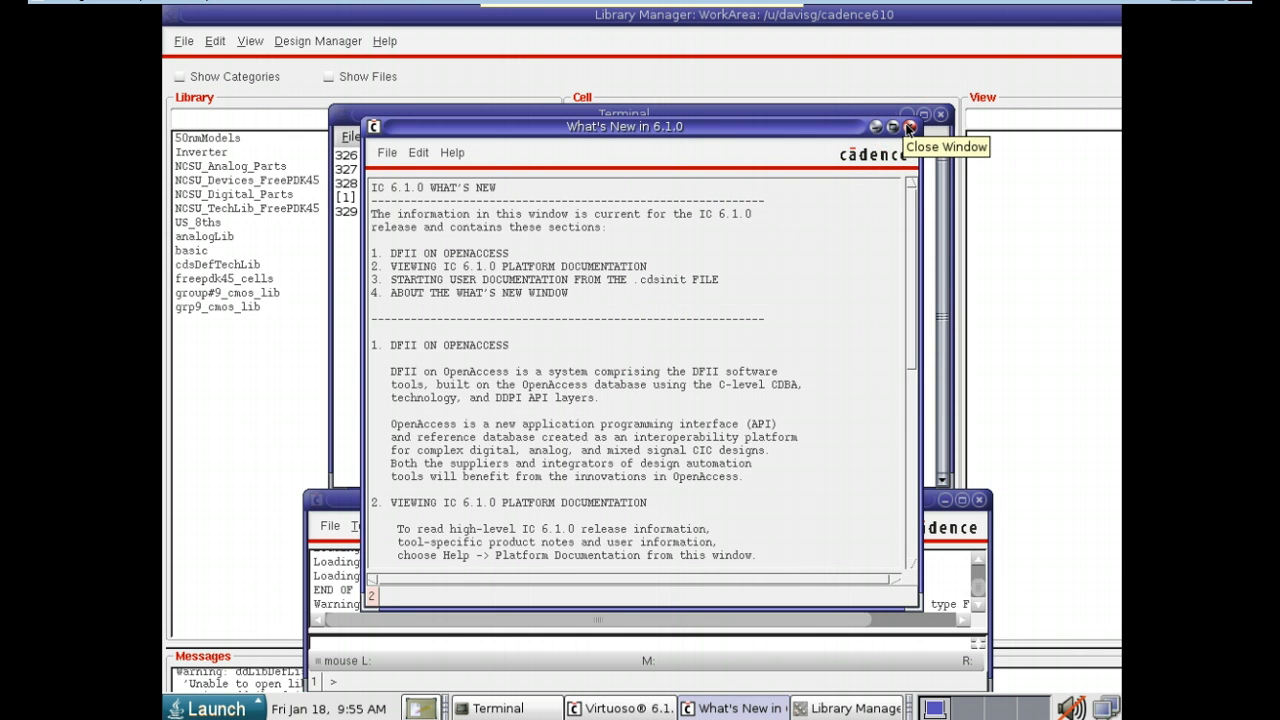
pyautogui.click(909, 127)
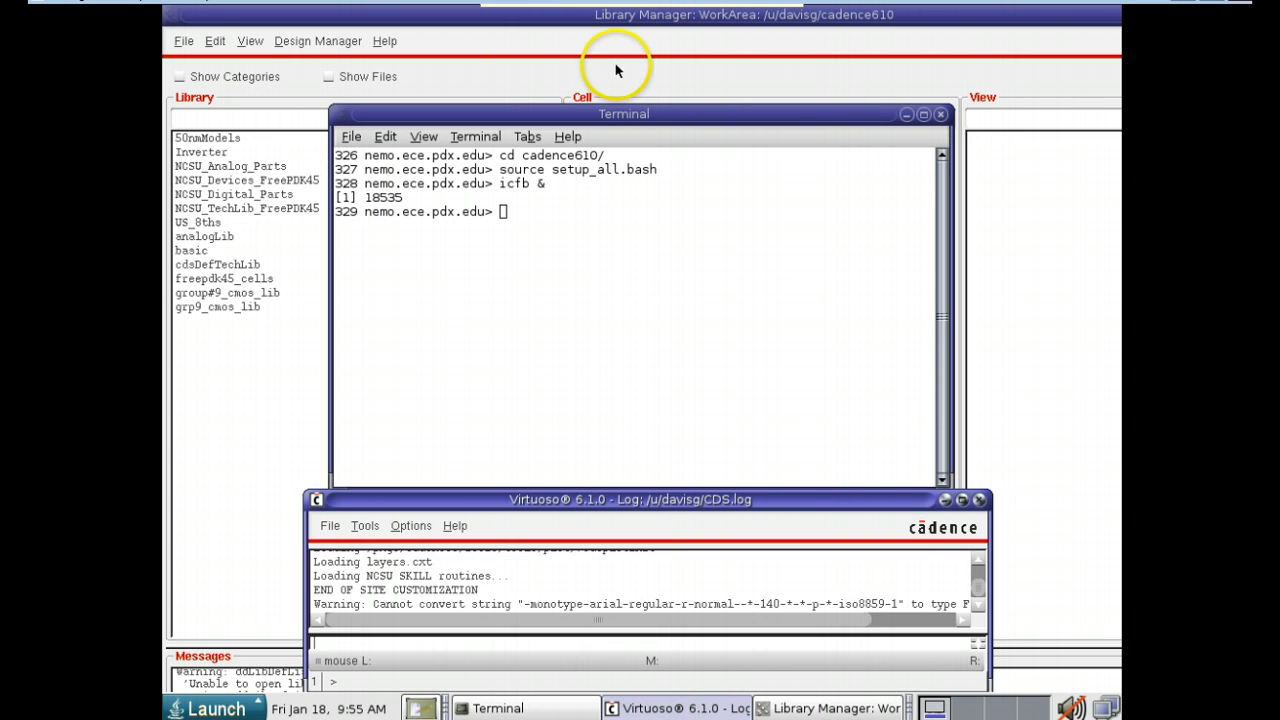
# - Bring the Library Manager to the front and view the cells of the US_8ths and grp9_cmos_lib libraries
pyautogui.click(700, 65)
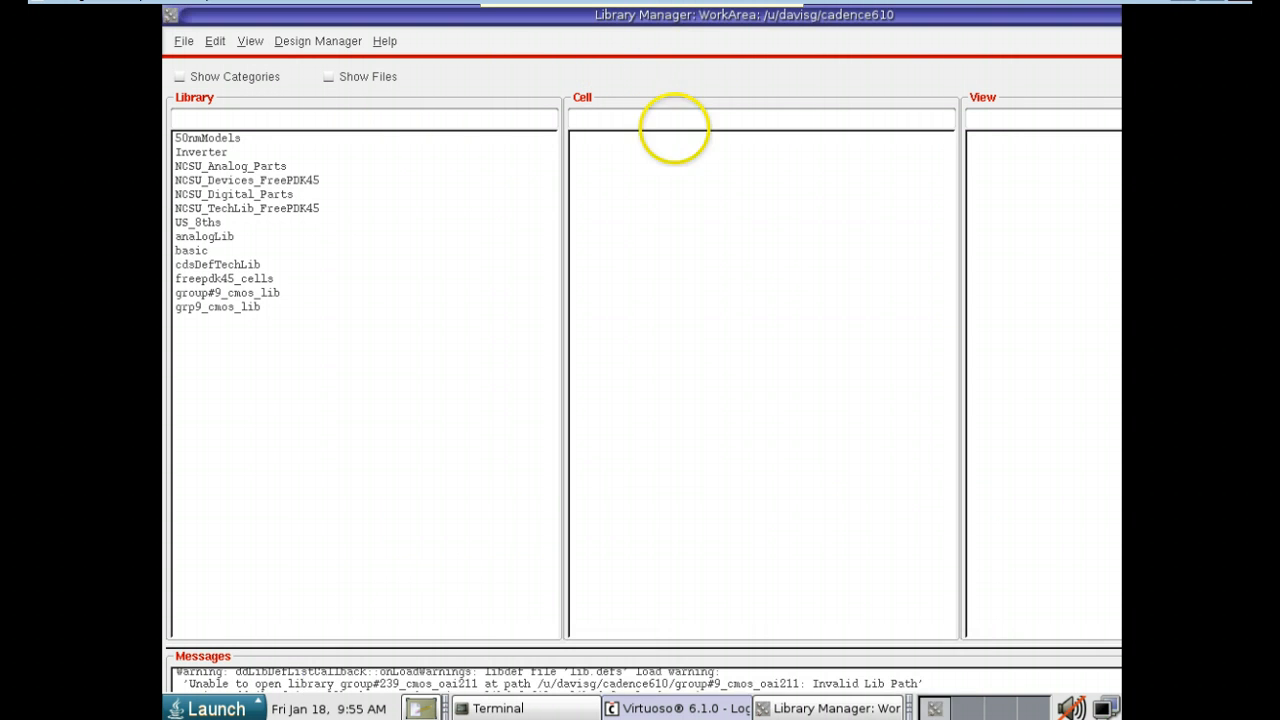
pyautogui.click(672, 708)
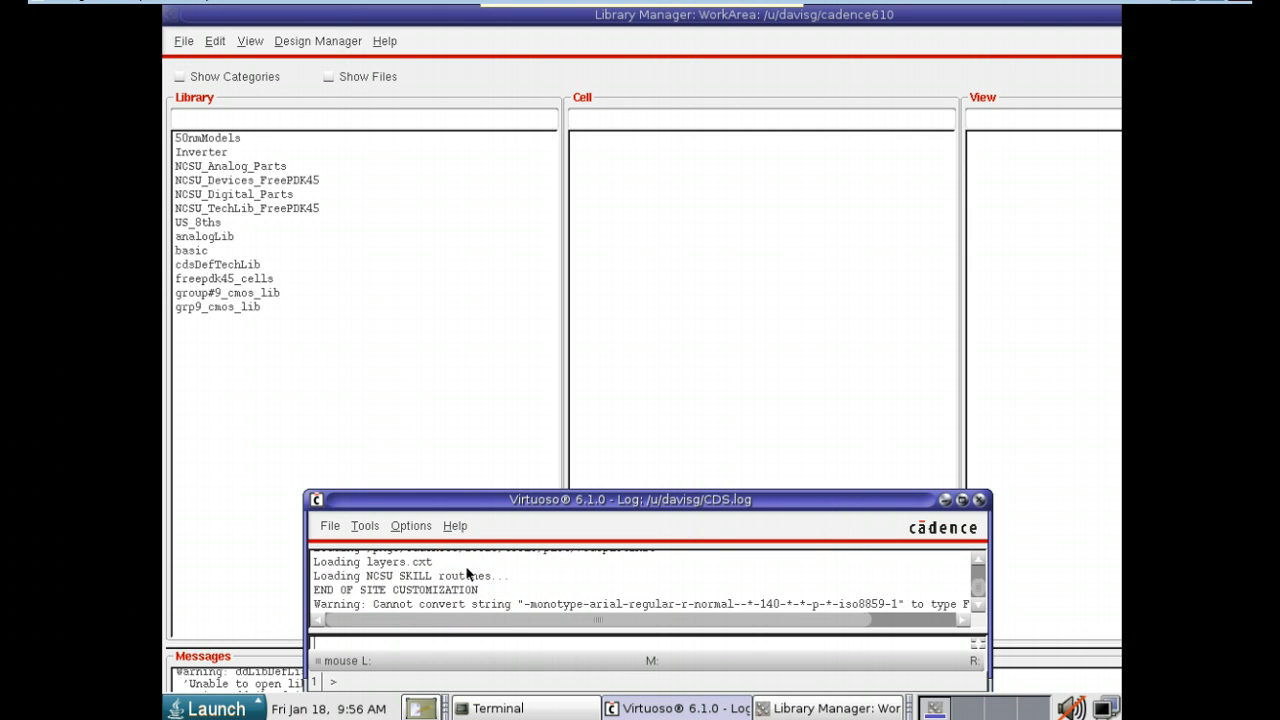
pyautogui.click(376, 223)
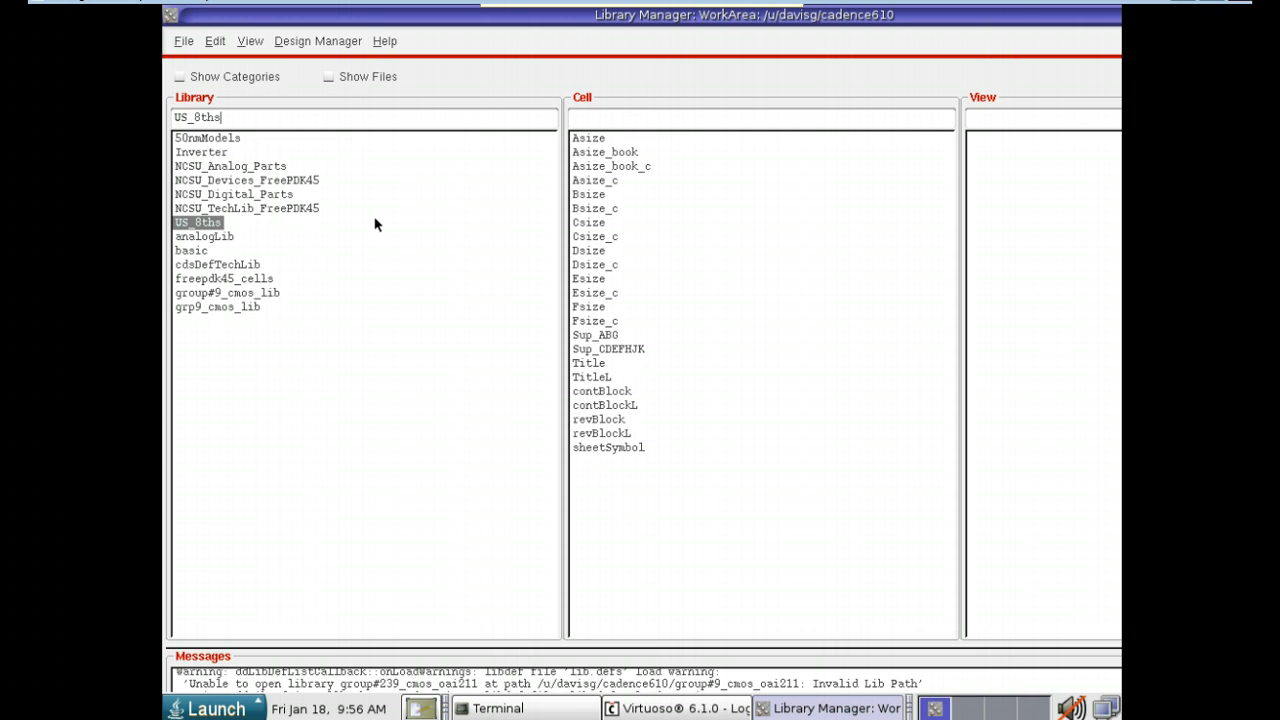
pyautogui.click(239, 307)
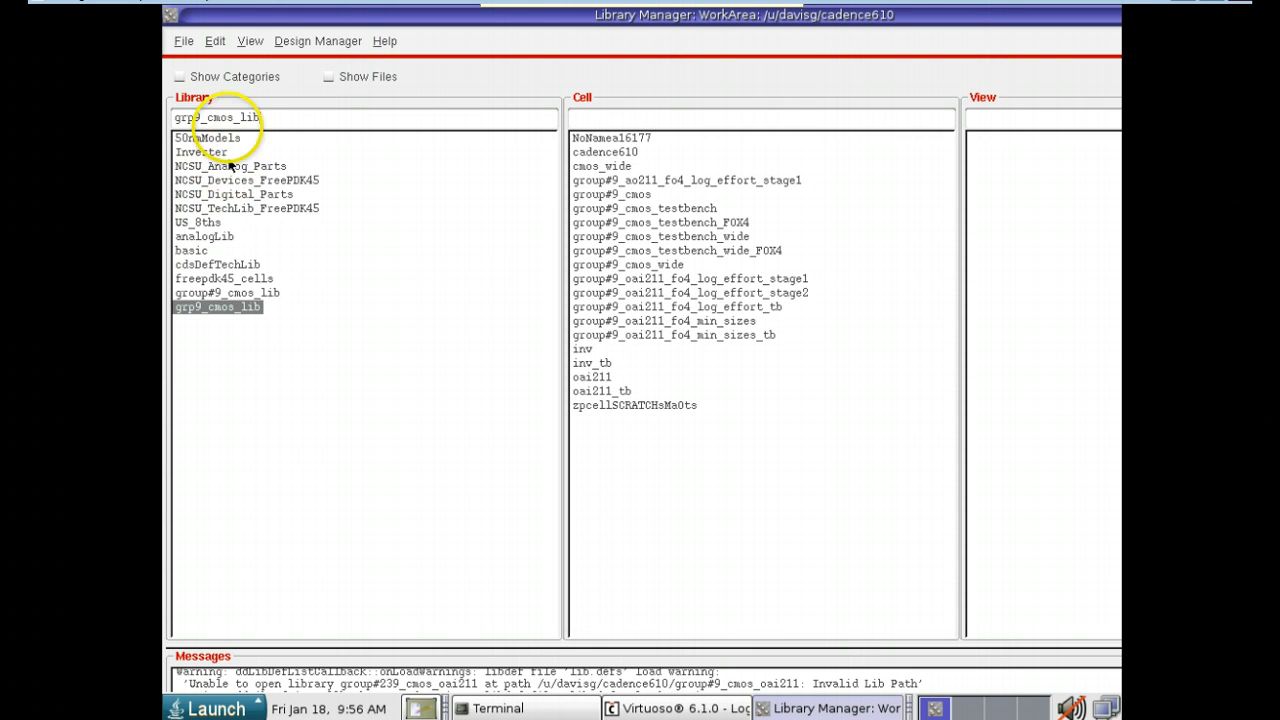
# - Create a new library named inverter_test attached to the existing tech library FreePDK 45nm (11M, 3VT)
pyautogui.click(185, 43)
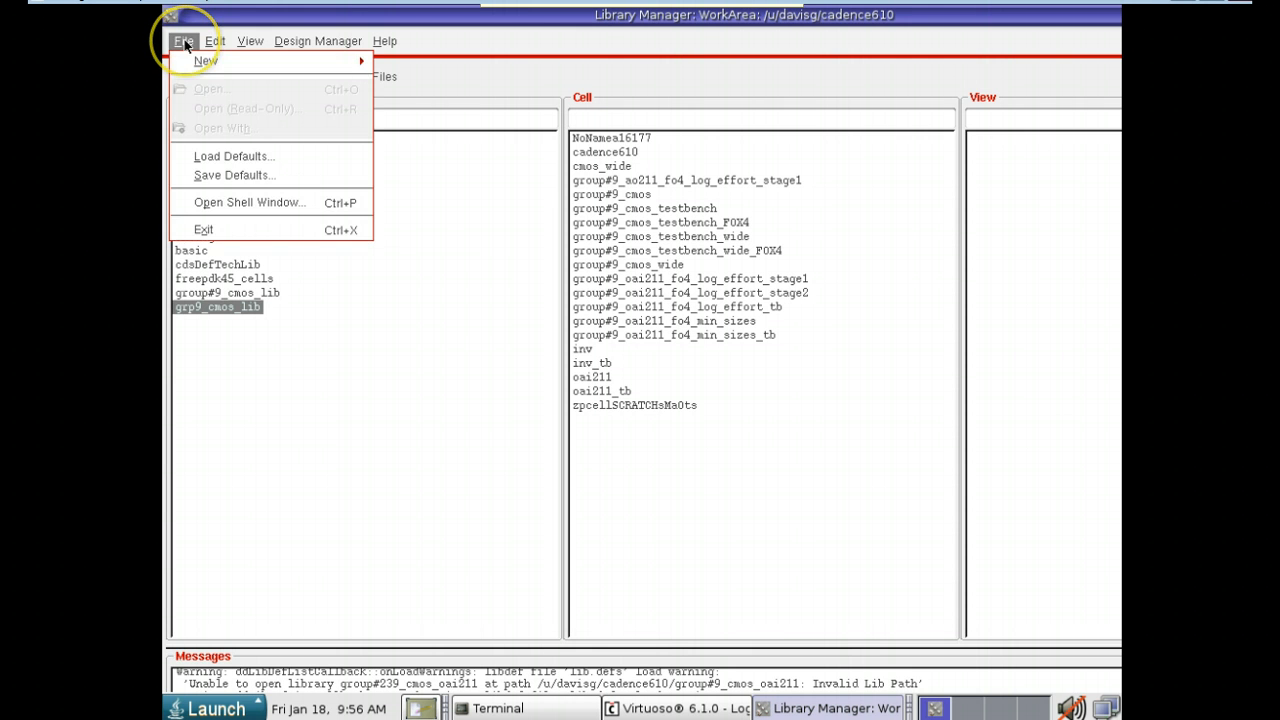
pyautogui.moveTo(199, 61)
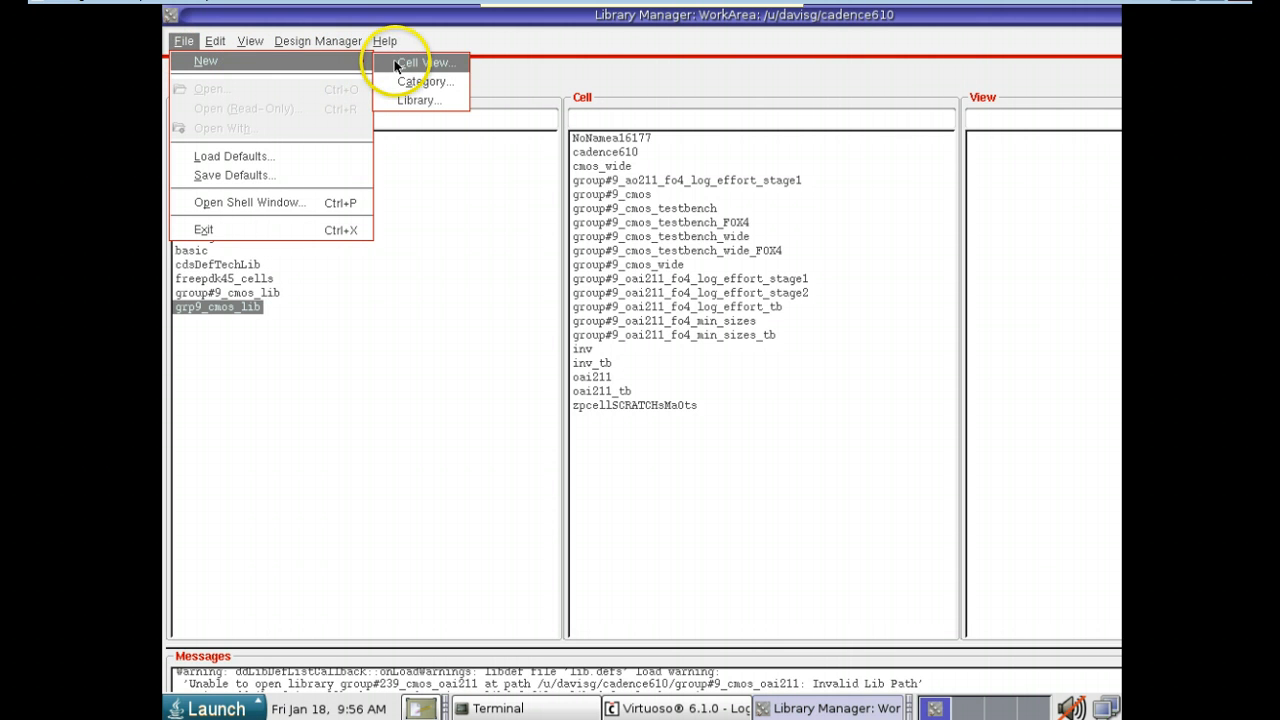
pyautogui.click(415, 100)
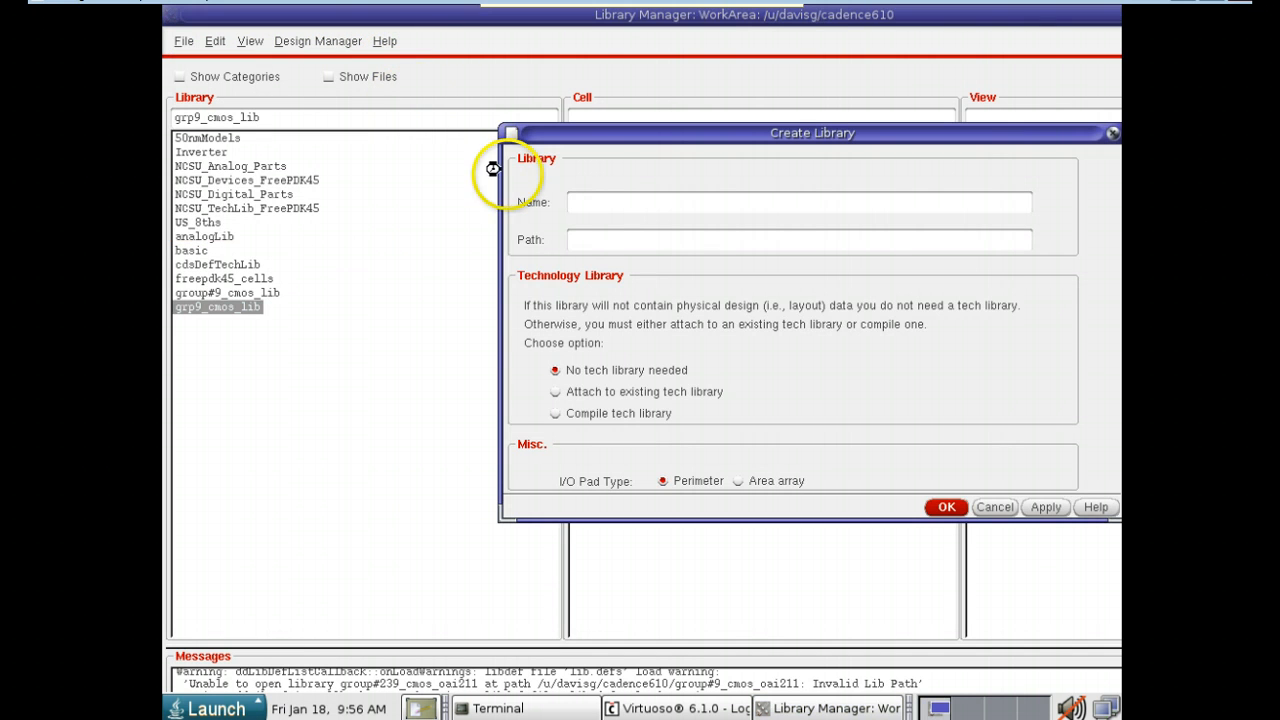
pyautogui.click(592, 205)
pyautogui.write('inver')
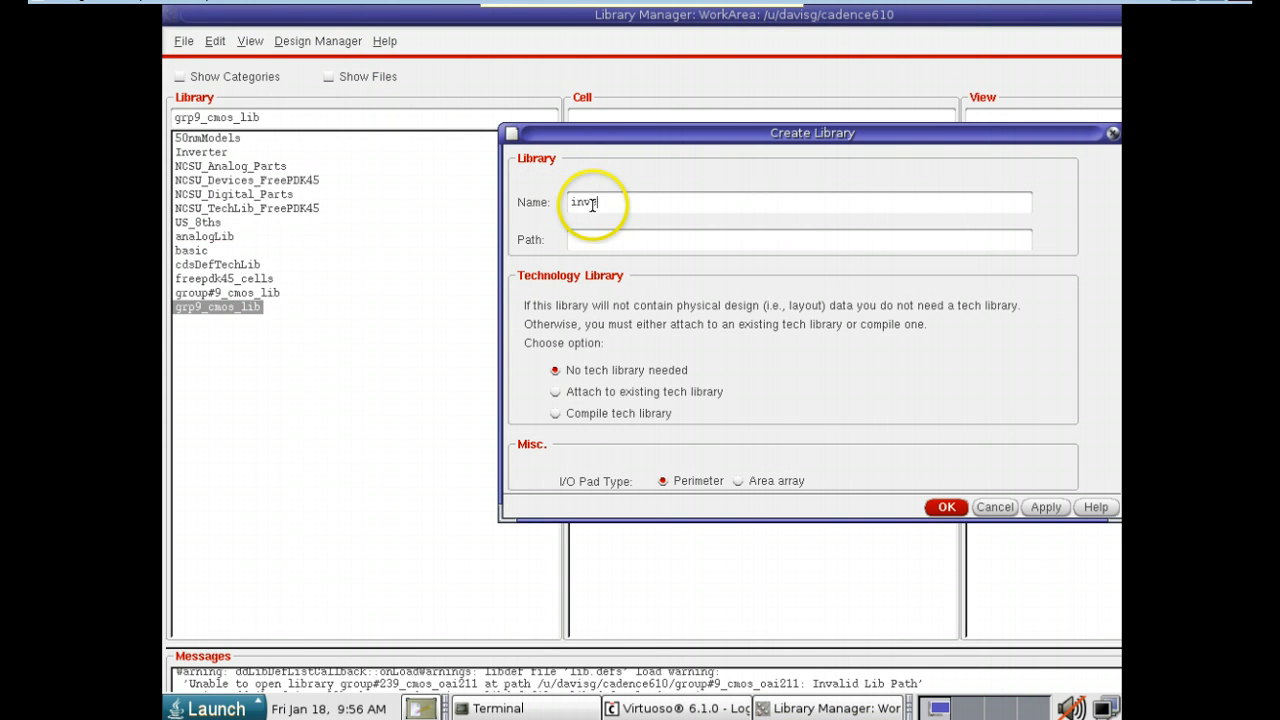
pyautogui.write('ter_test')
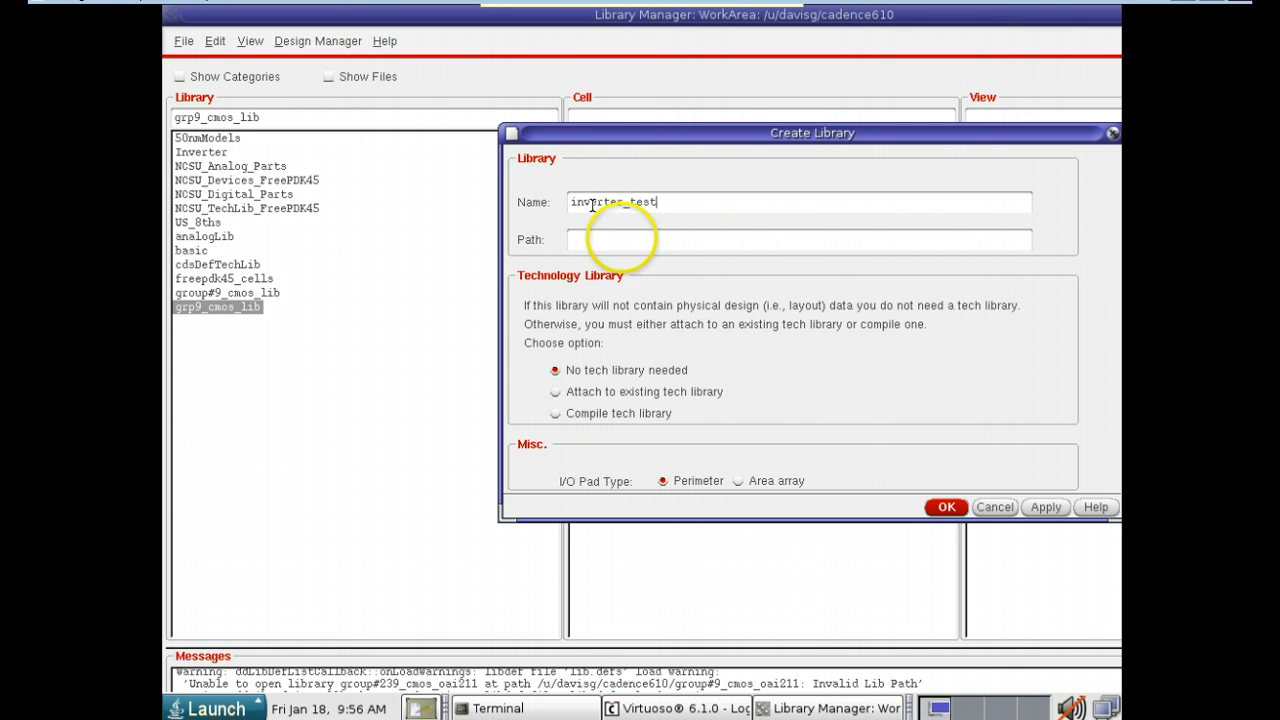
pyautogui.click(556, 392)
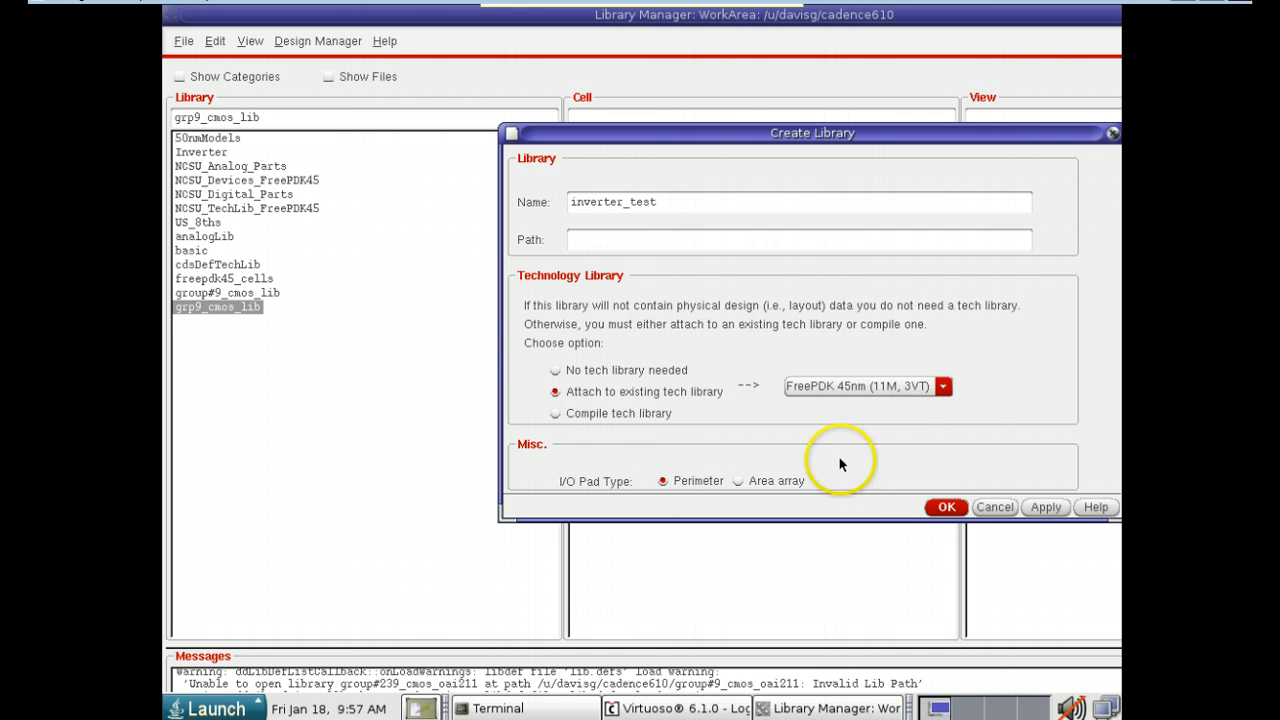
pyautogui.click(946, 508)
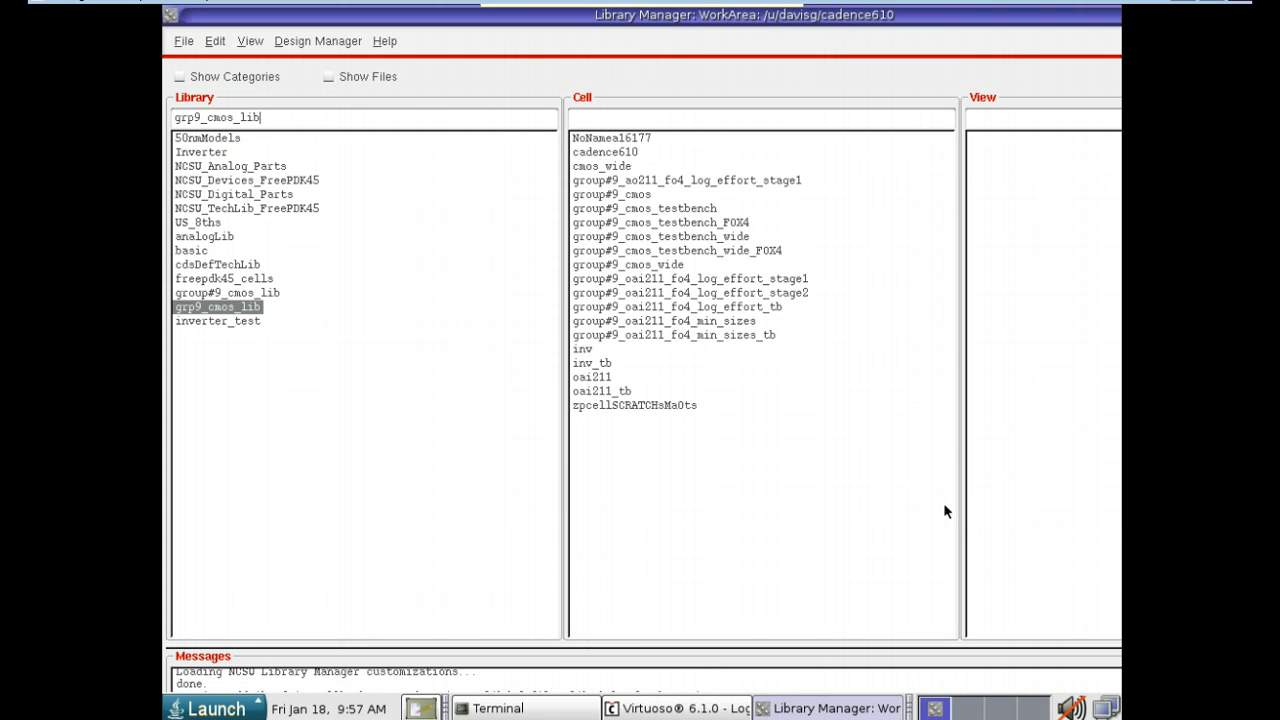
# - Create a schematic cell view named inverter_test1 in the inverter_test library, opened with Schematics L
pyautogui.click(222, 325)
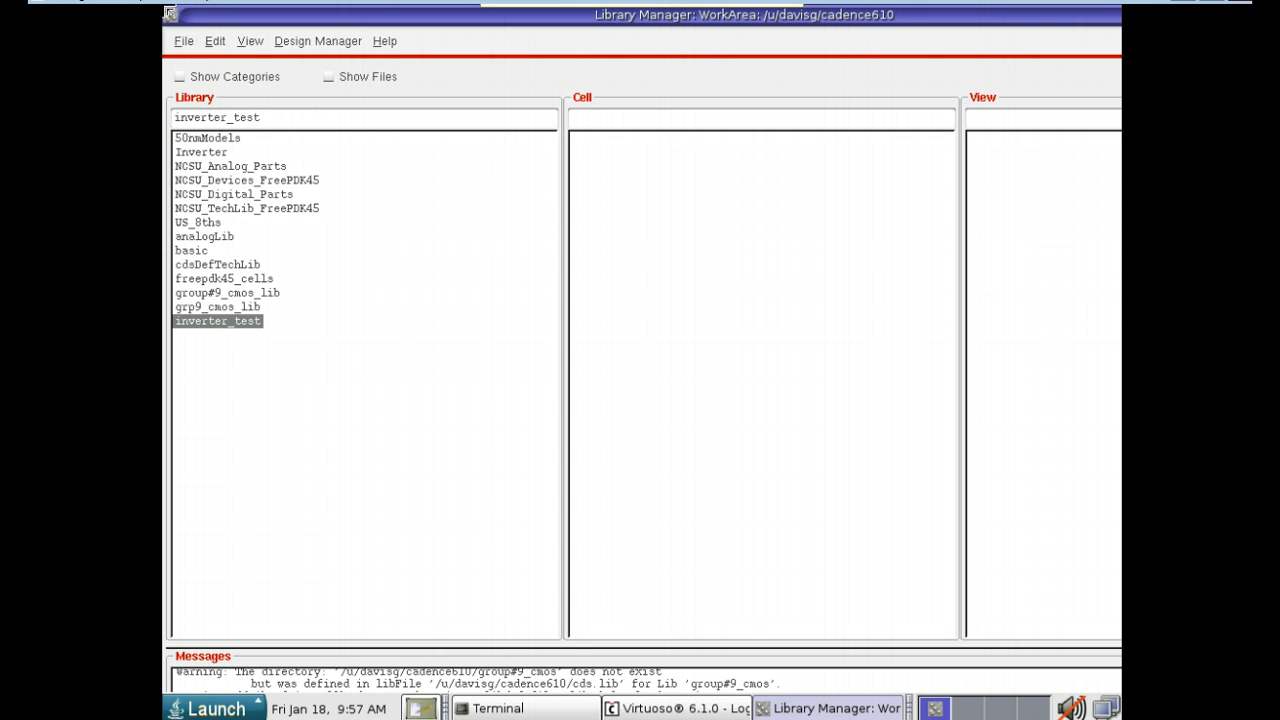
pyautogui.click(182, 44)
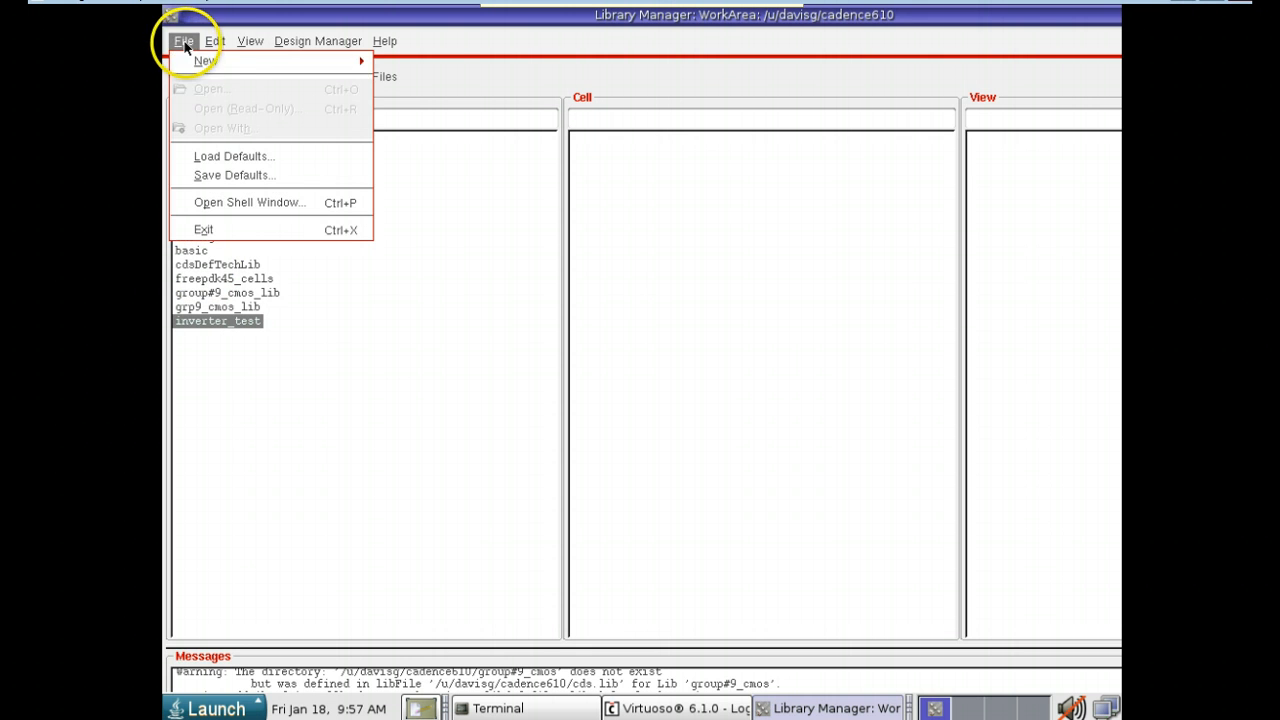
pyautogui.moveTo(208, 66)
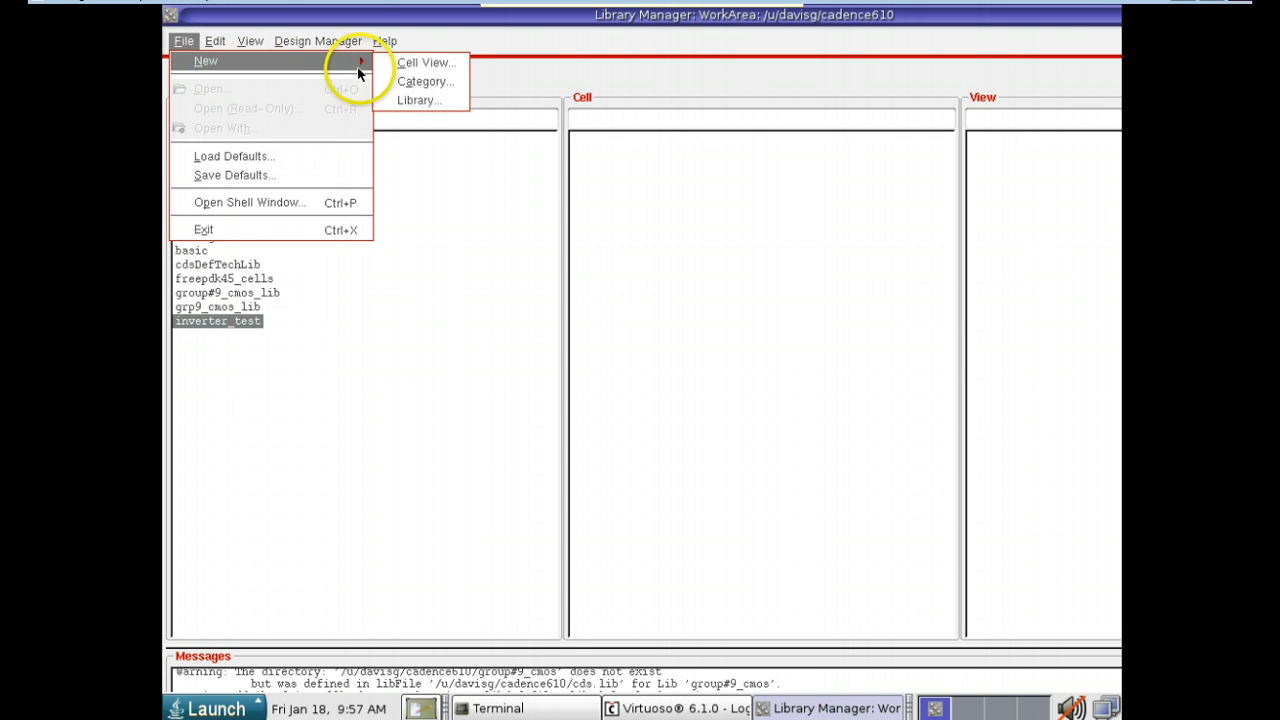
pyautogui.click(400, 63)
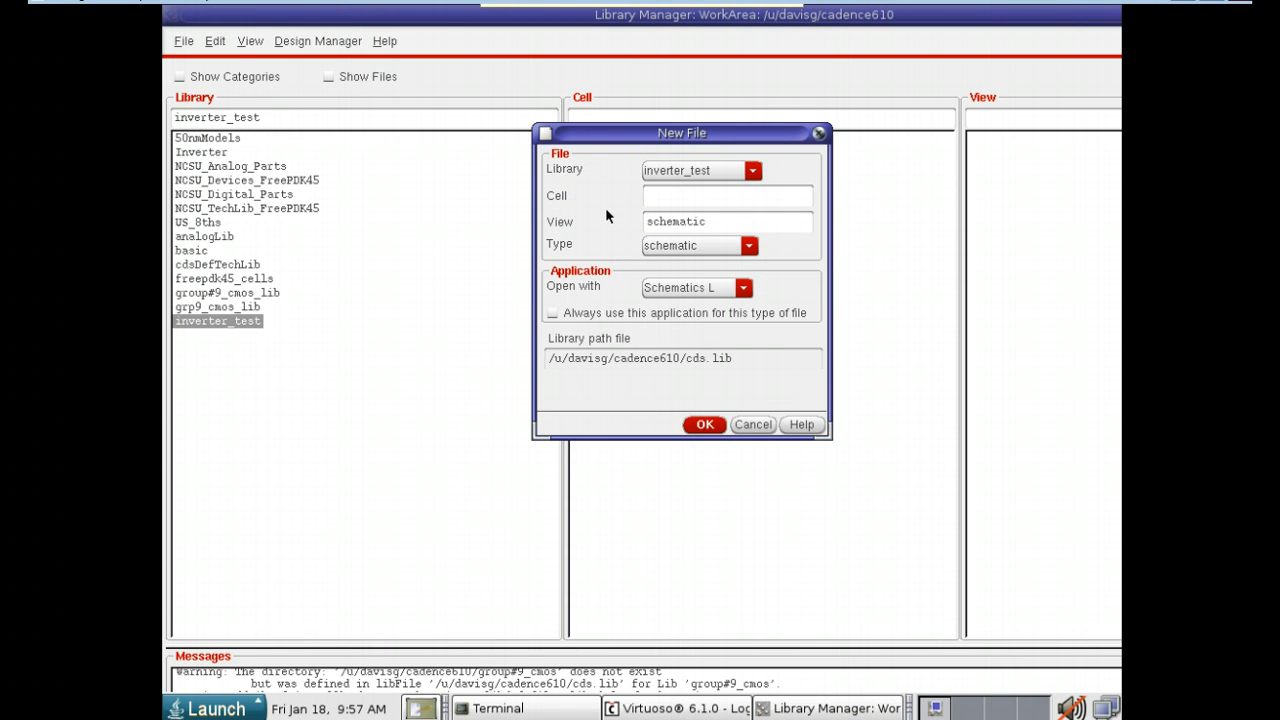
pyautogui.write('inverter_test1')
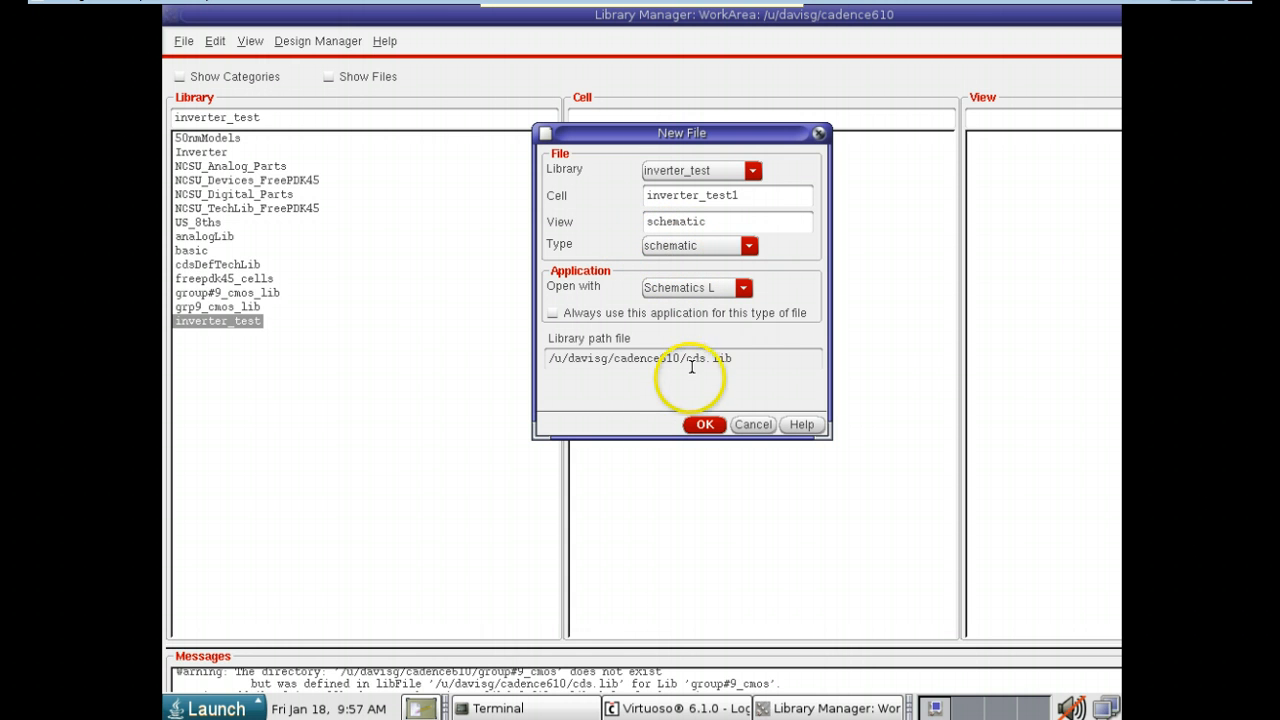
pyautogui.click(699, 424)
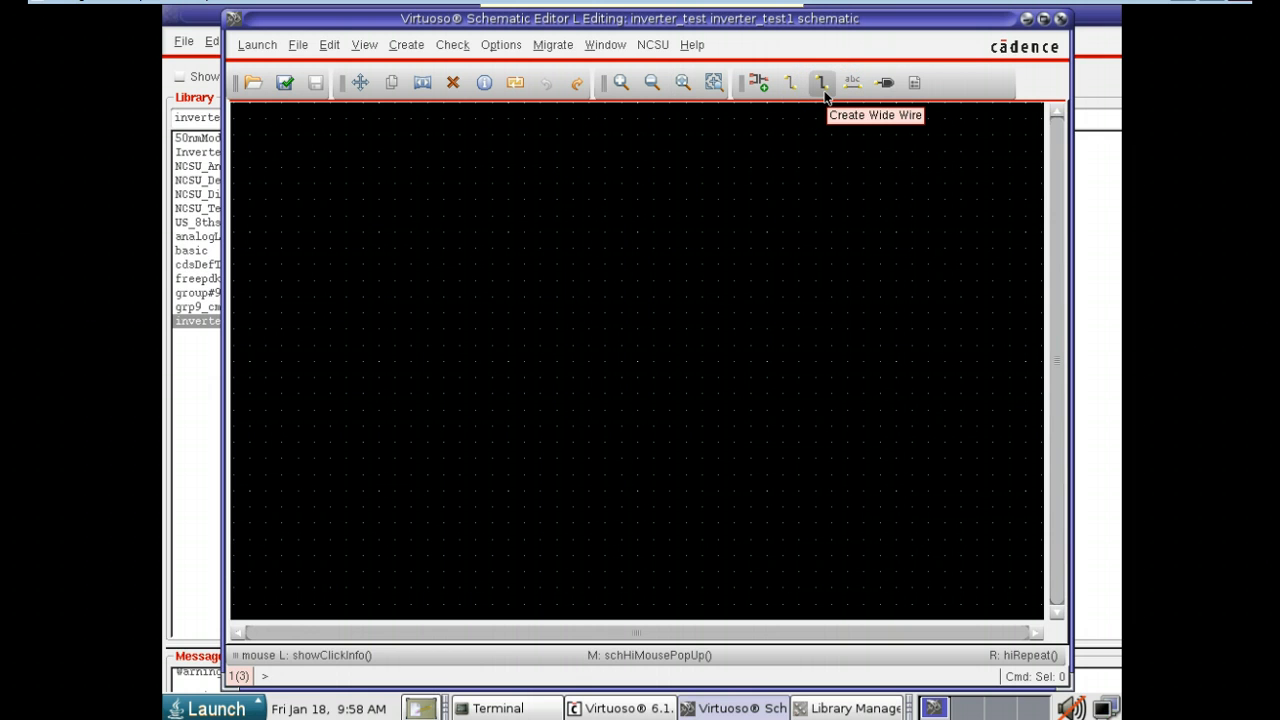
pyautogui.click(287, 82)
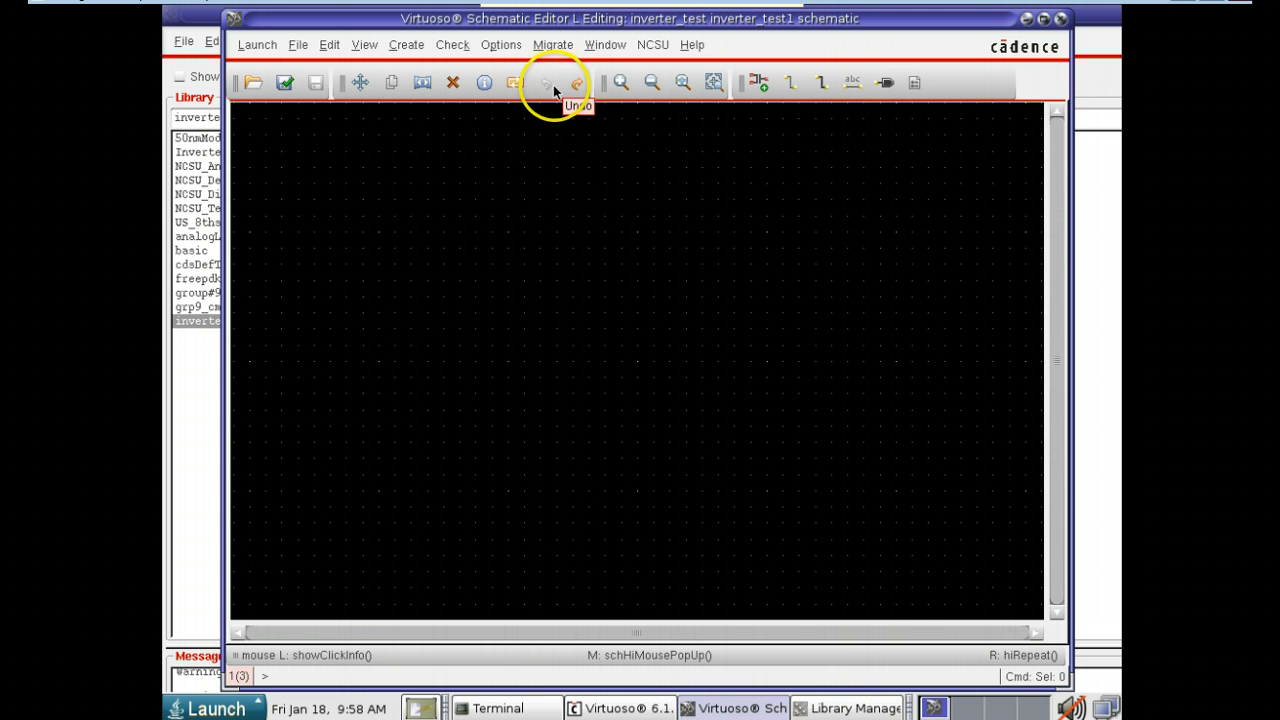
pyautogui.click(758, 83)
pyautogui.click(792, 82)
pyautogui.click(851, 82)
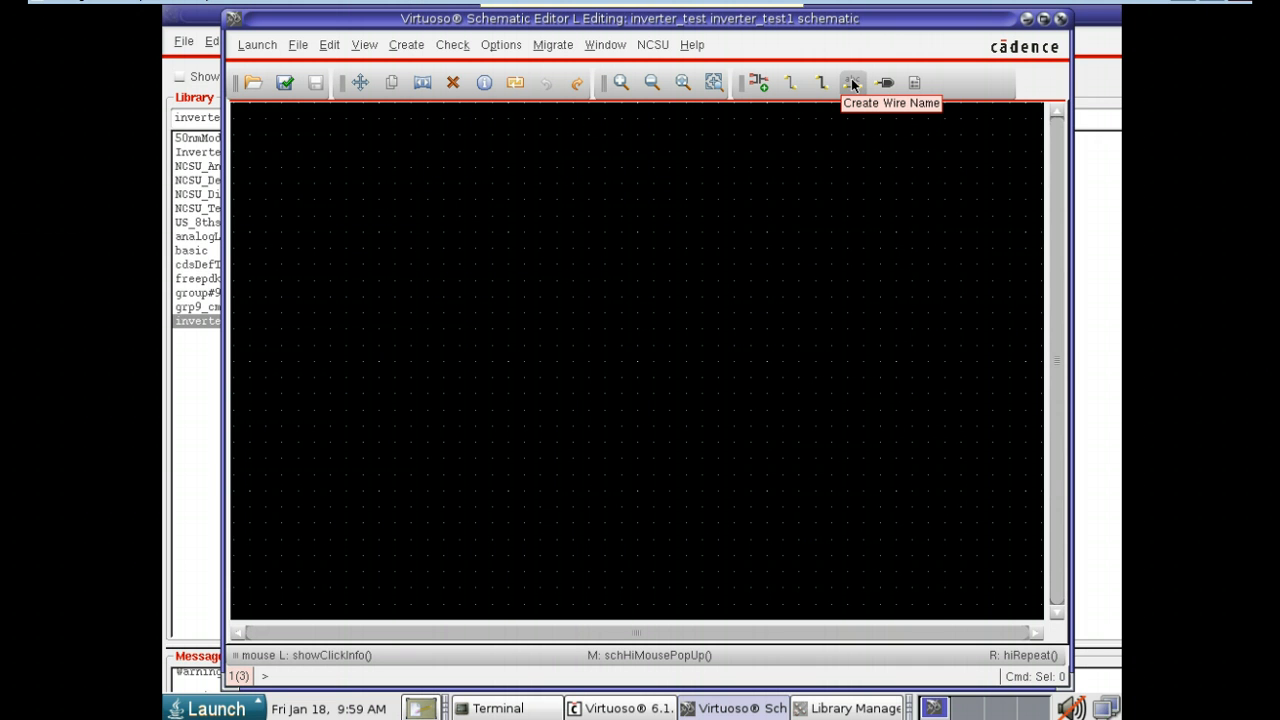
pyautogui.click(884, 83)
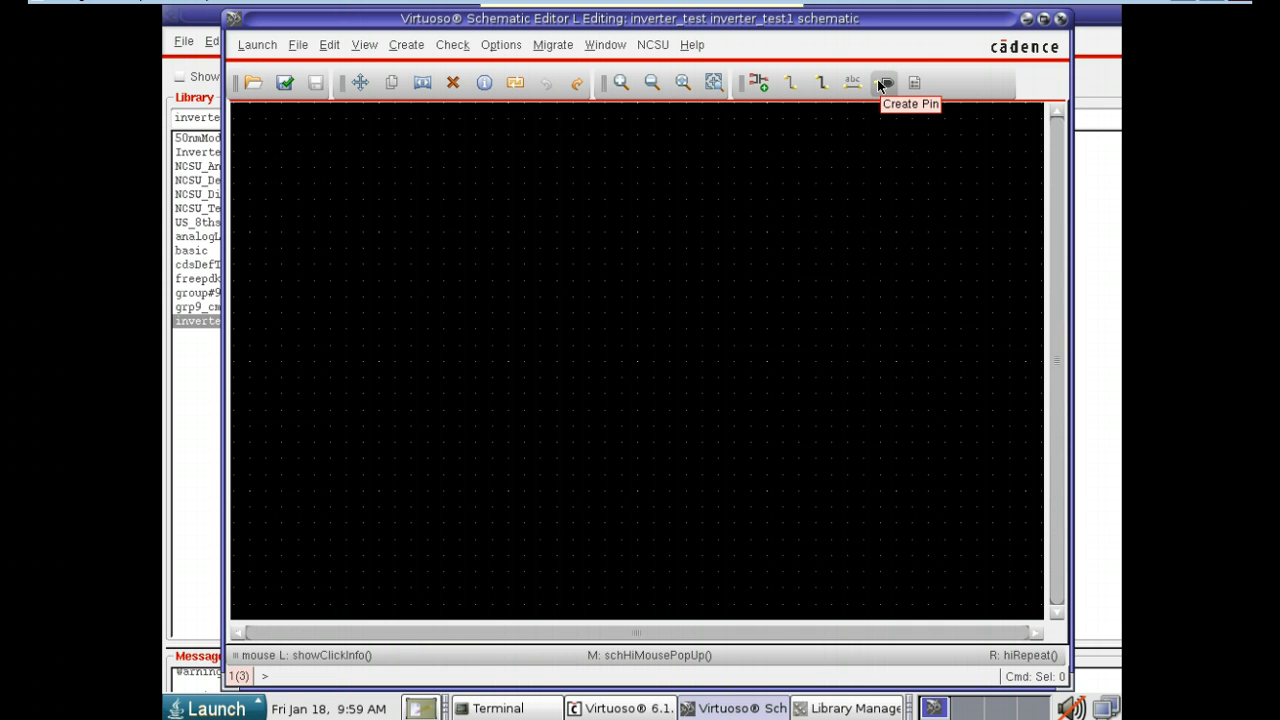
pyautogui.click(879, 85)
pyautogui.click(877, 79)
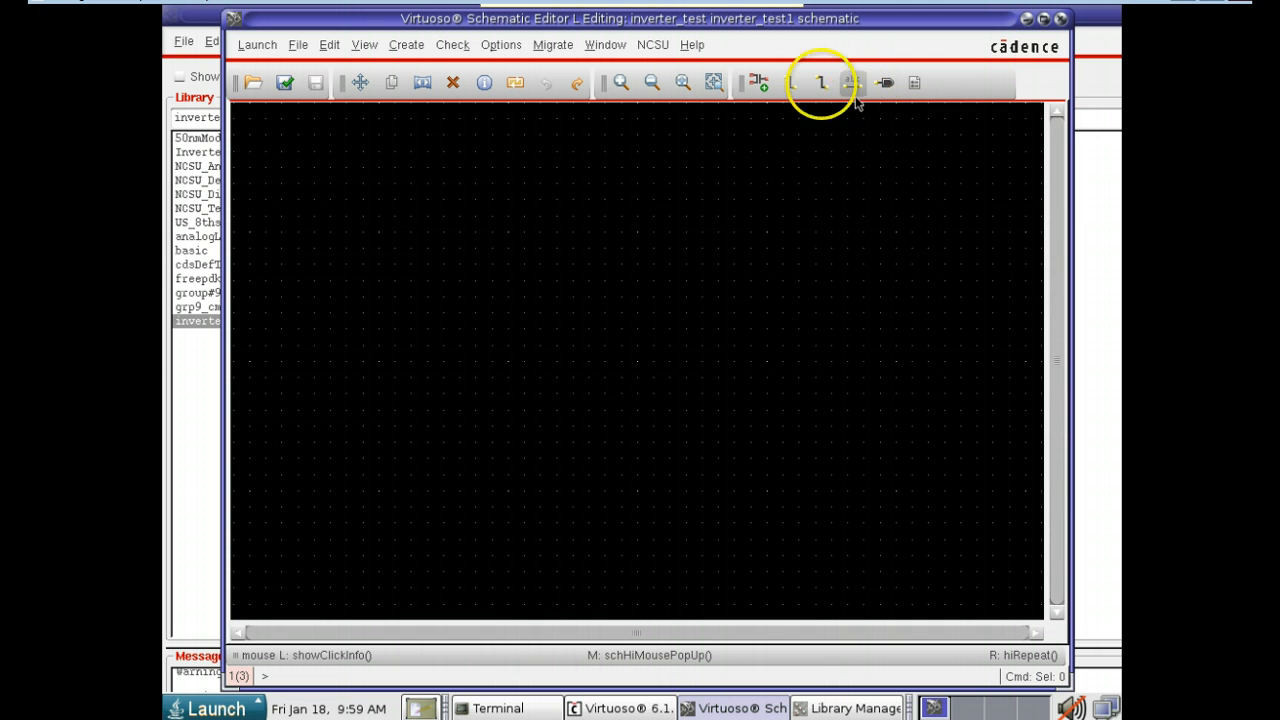
# - Start adding an instance and choose the pmos4 cell from P_Transistors in the NCSU_Analog_Parts library
pyautogui.click(768, 84)
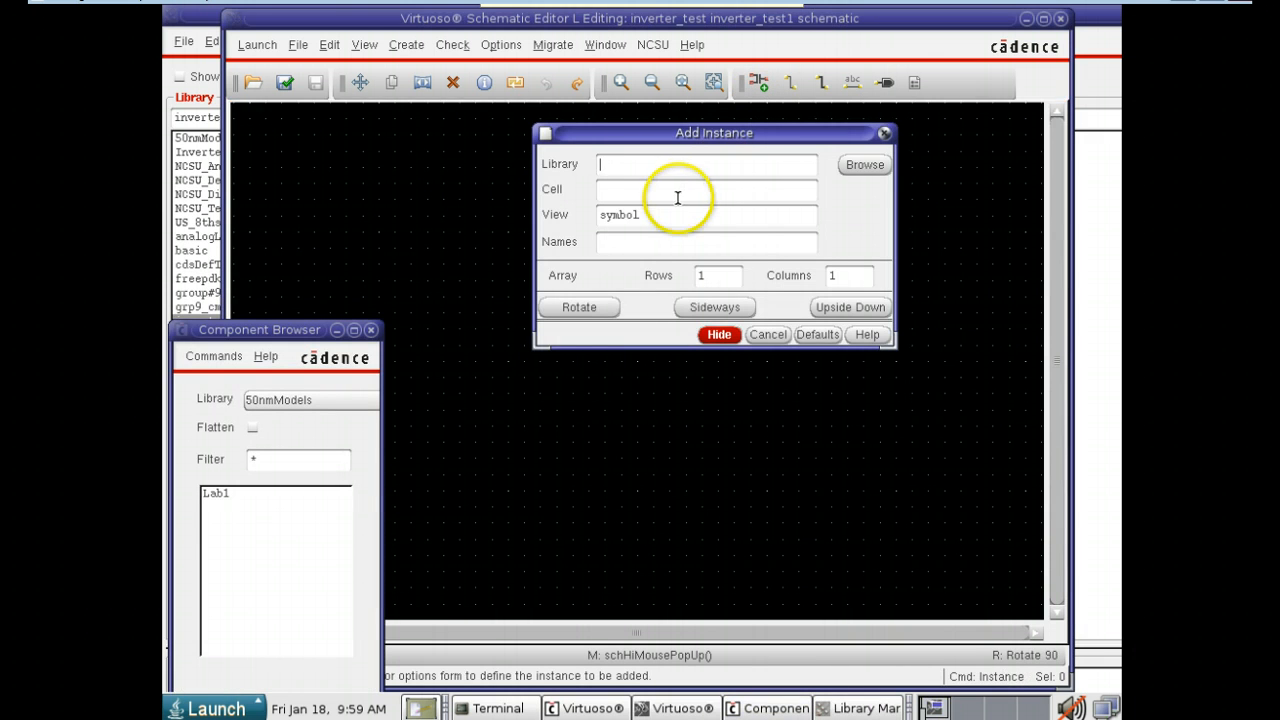
pyautogui.click(711, 166)
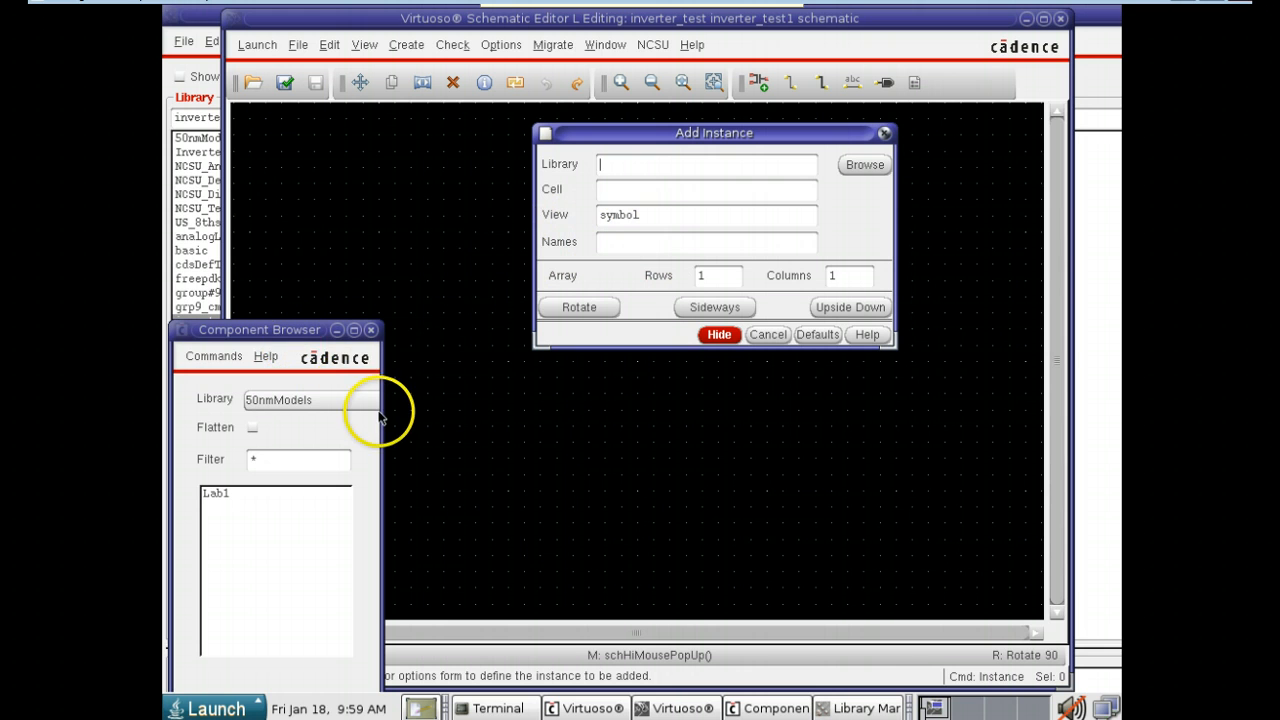
pyautogui.moveTo(376, 418); pyautogui.dragTo(445, 426)
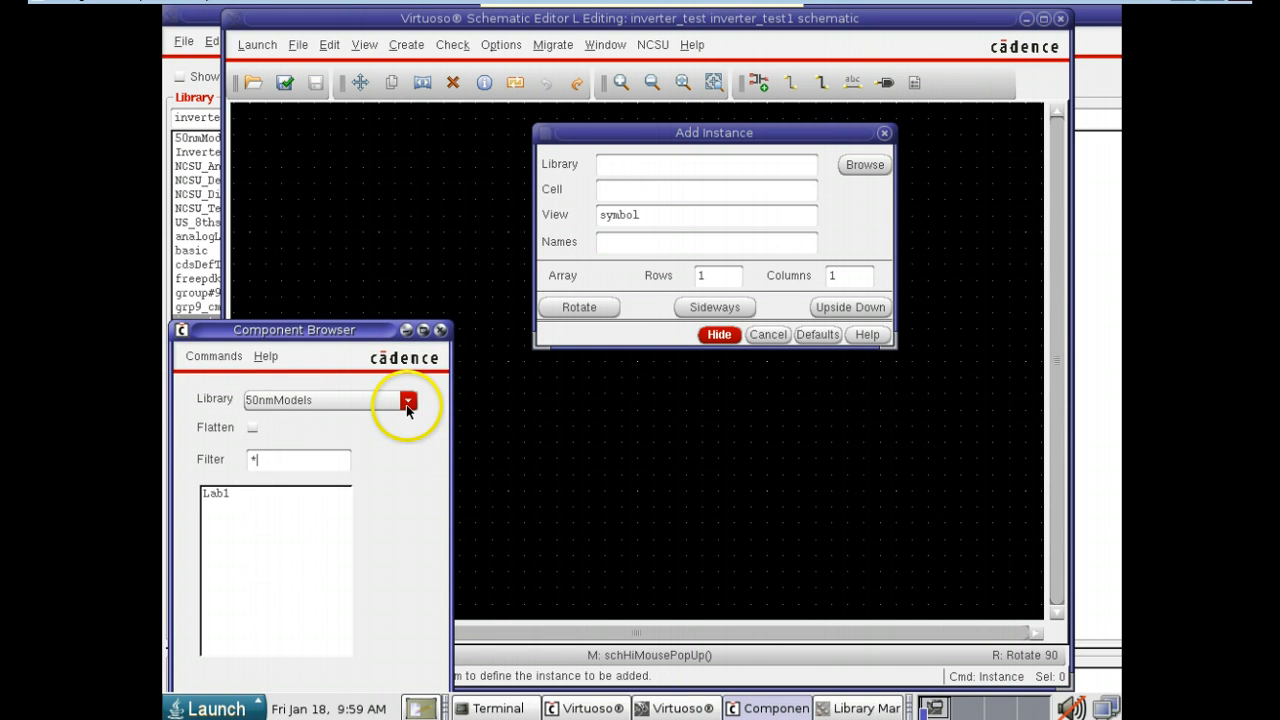
pyautogui.click(407, 402)
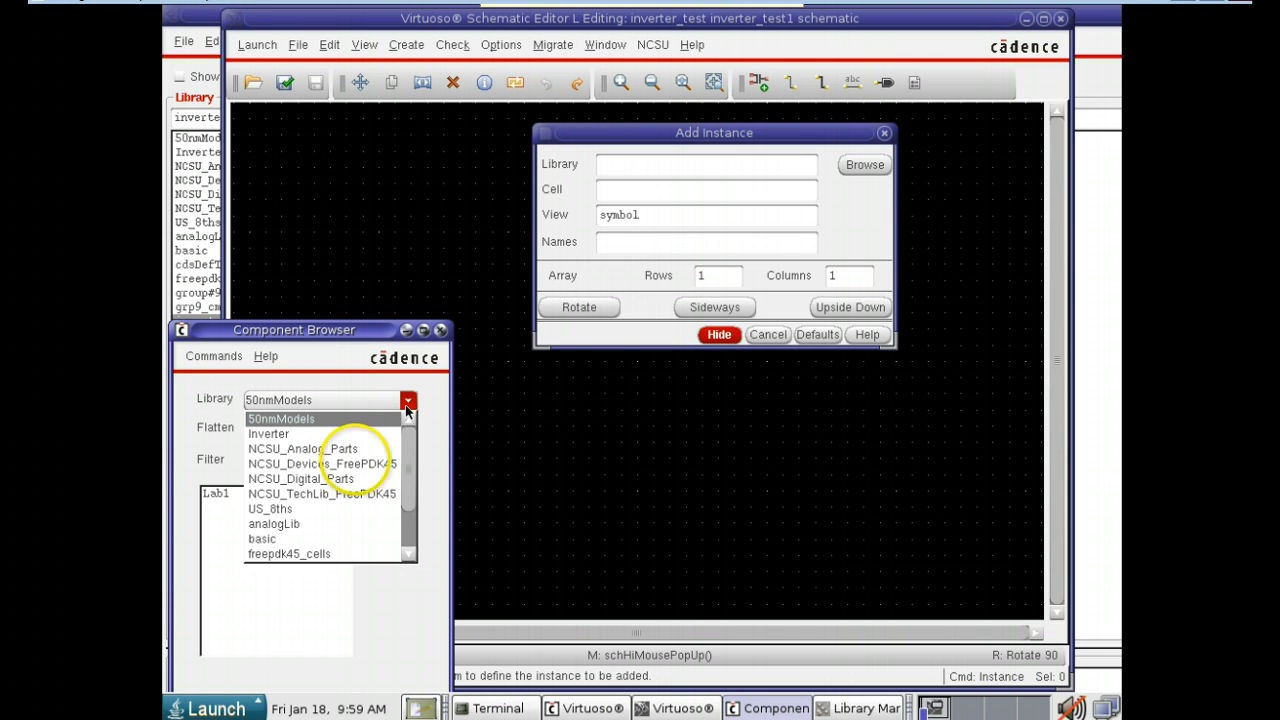
pyautogui.click(343, 450)
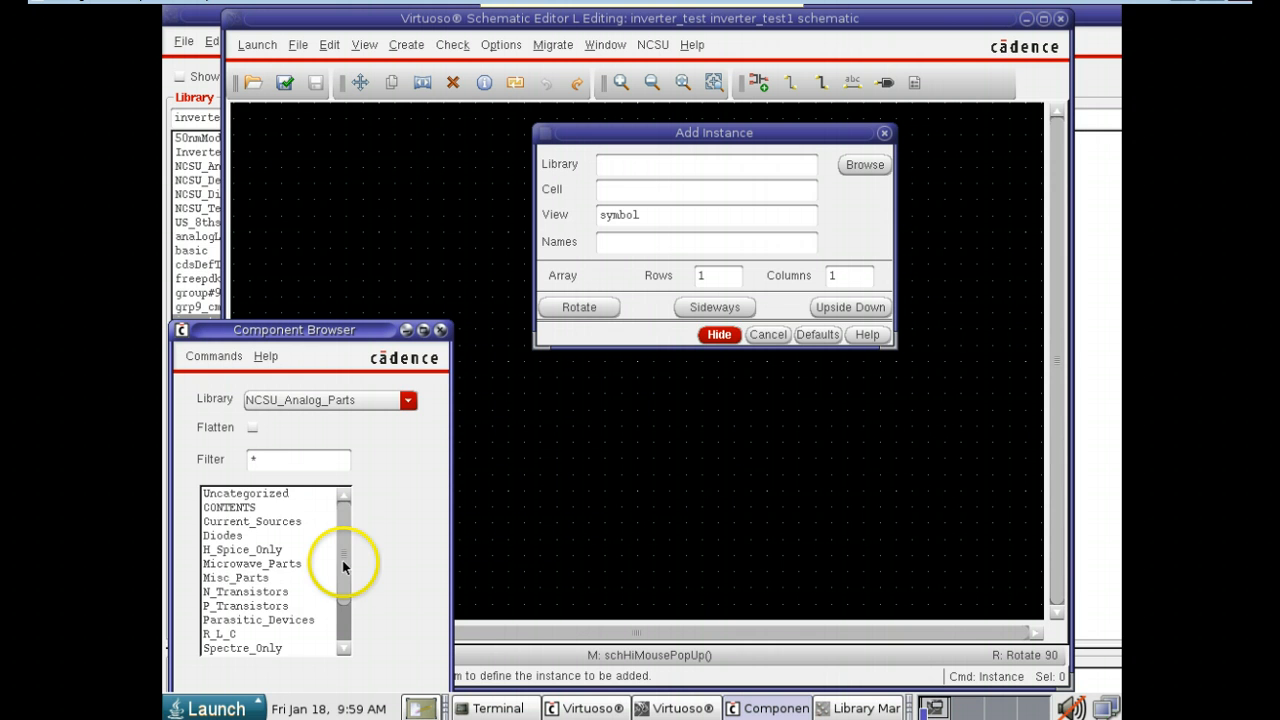
pyautogui.moveTo(343, 563); pyautogui.dragTo(344, 594)
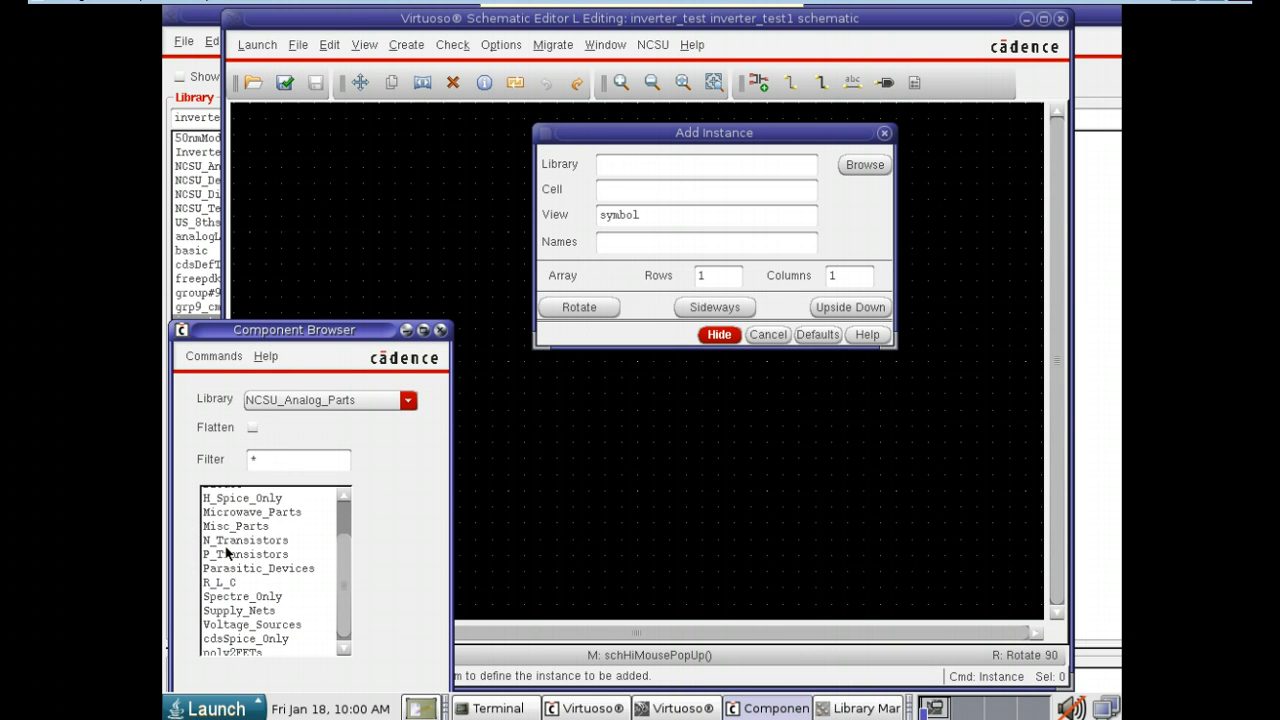
pyautogui.click(227, 553)
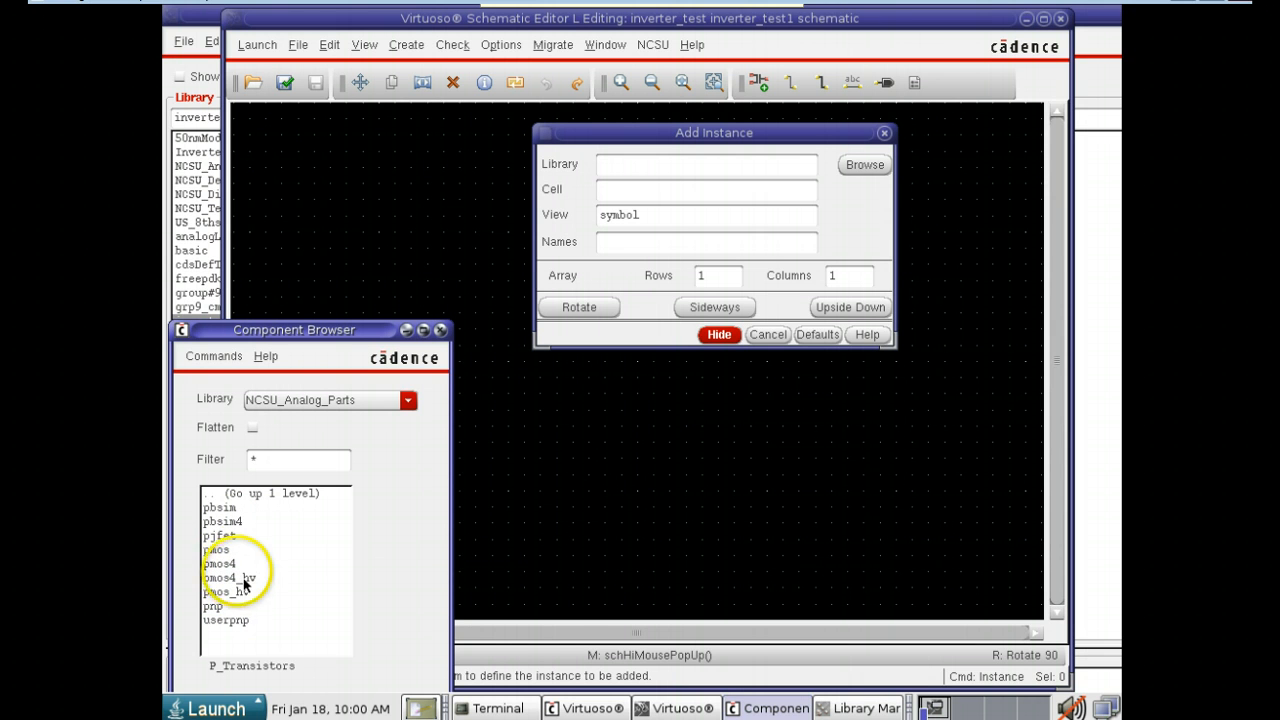
pyautogui.click(207, 565)
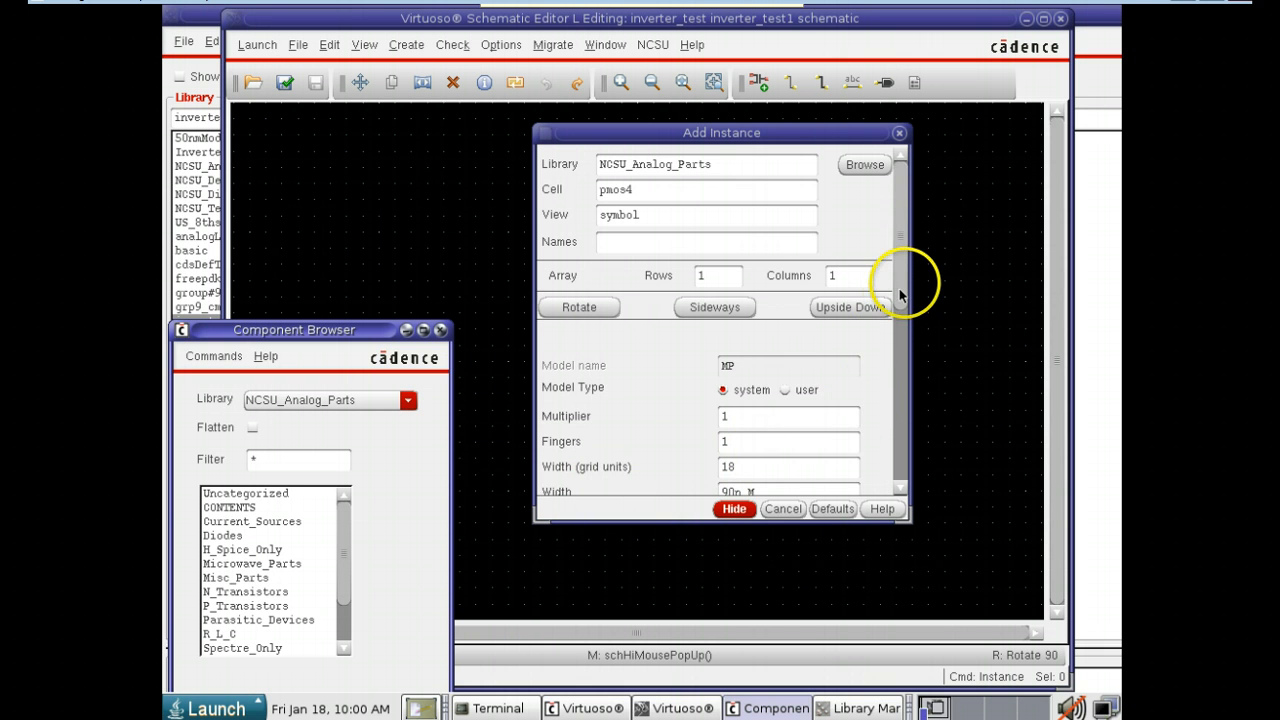
# - Set the pmos4 transistor's width to 180n M and place one instance in the upper middle of the schematic
pyautogui.moveTo(899, 294); pyautogui.dragTo(897, 365)
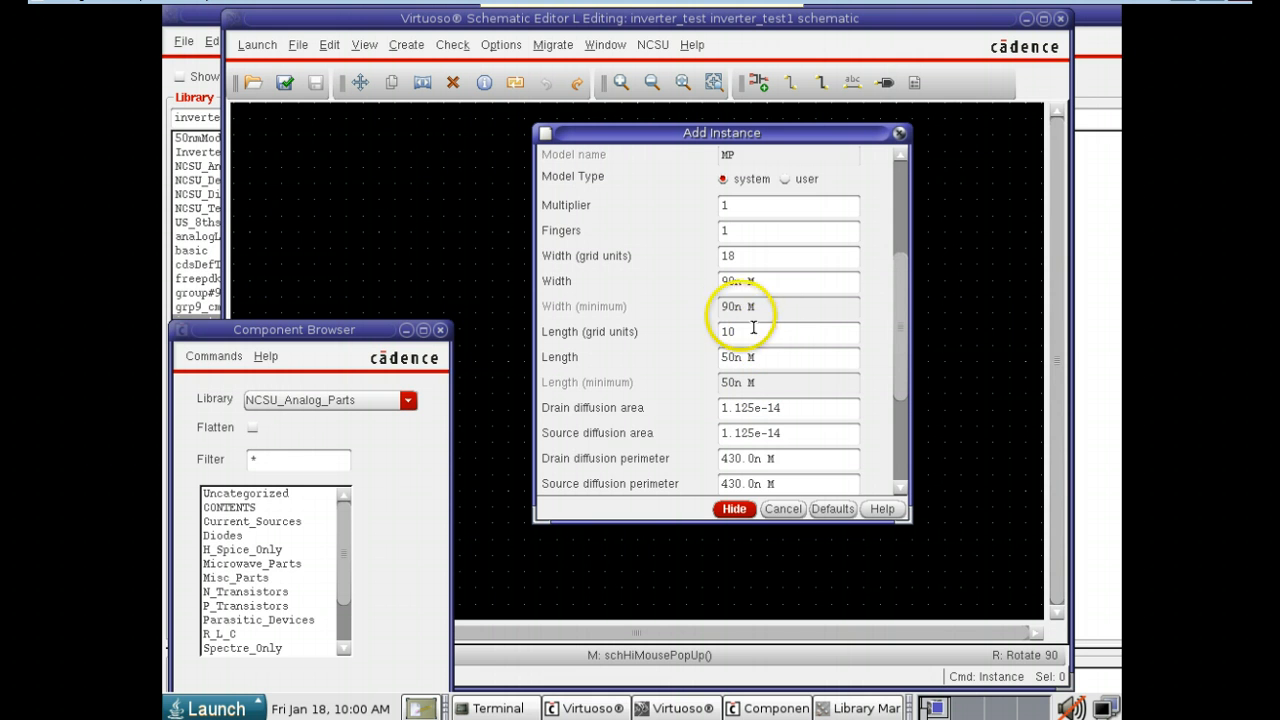
pyautogui.click(728, 281)
pyautogui.press('BackSpace')
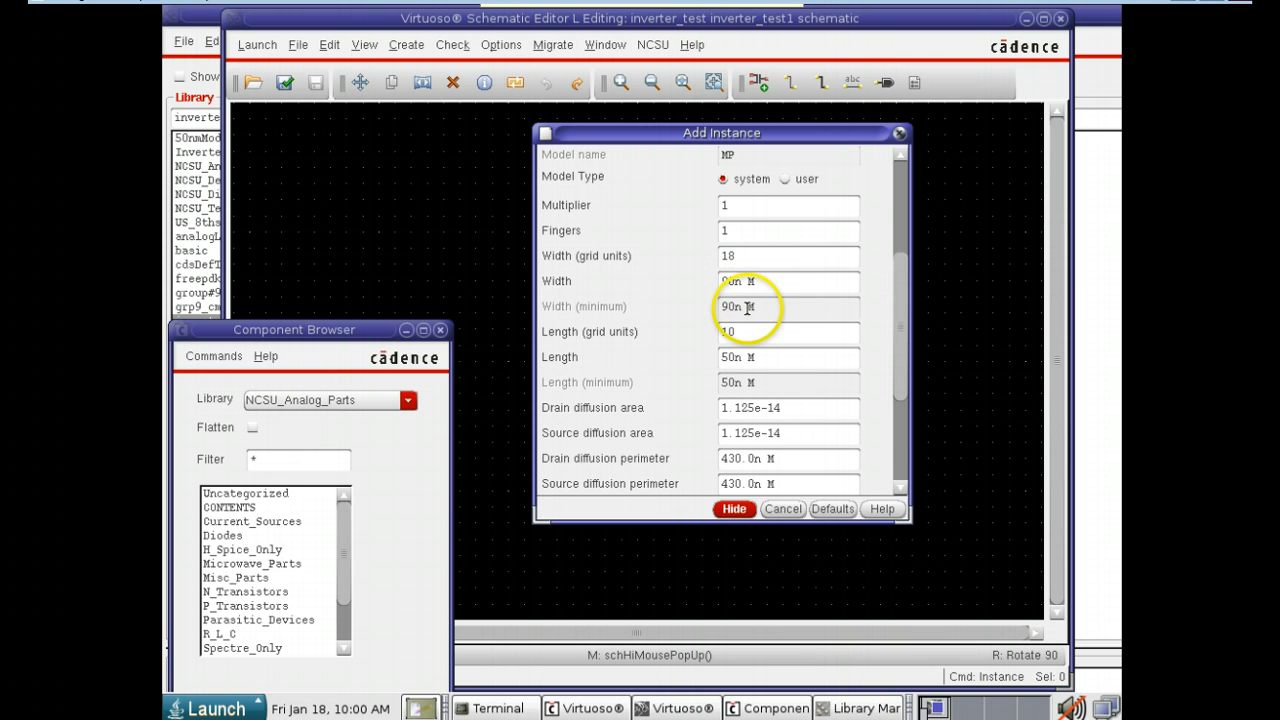
pyautogui.write('18')
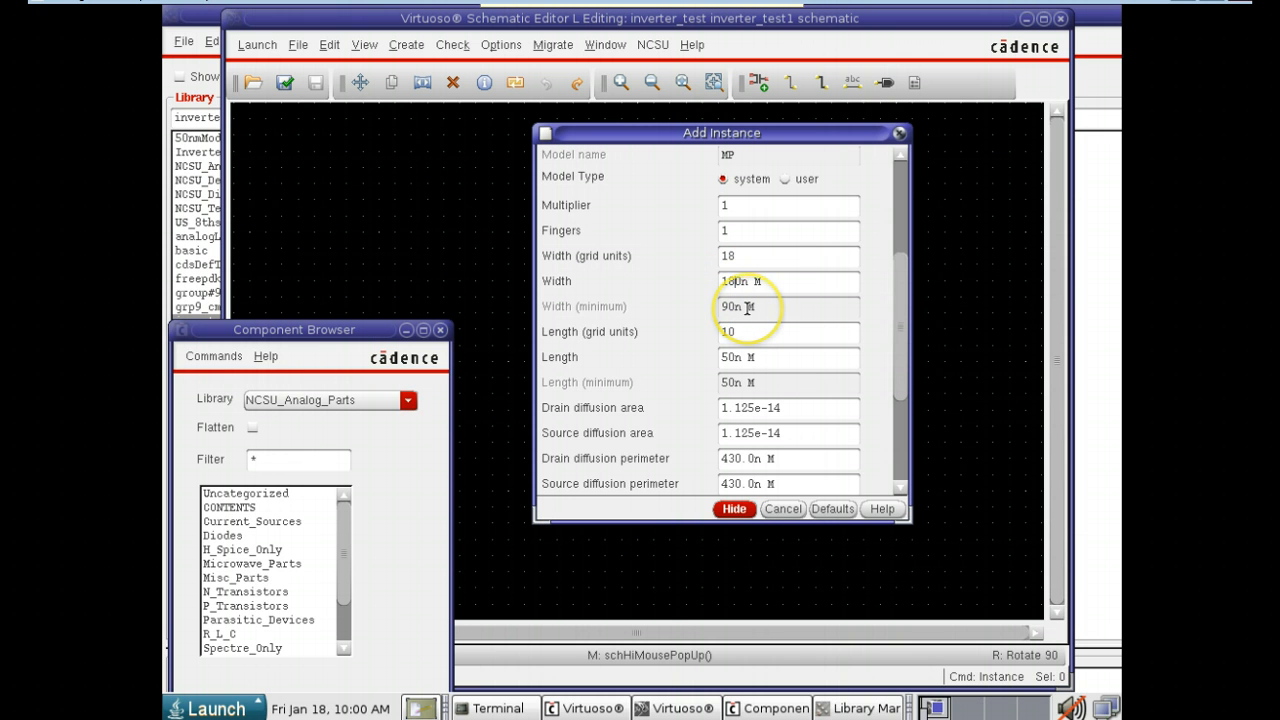
pyautogui.click(747, 510)
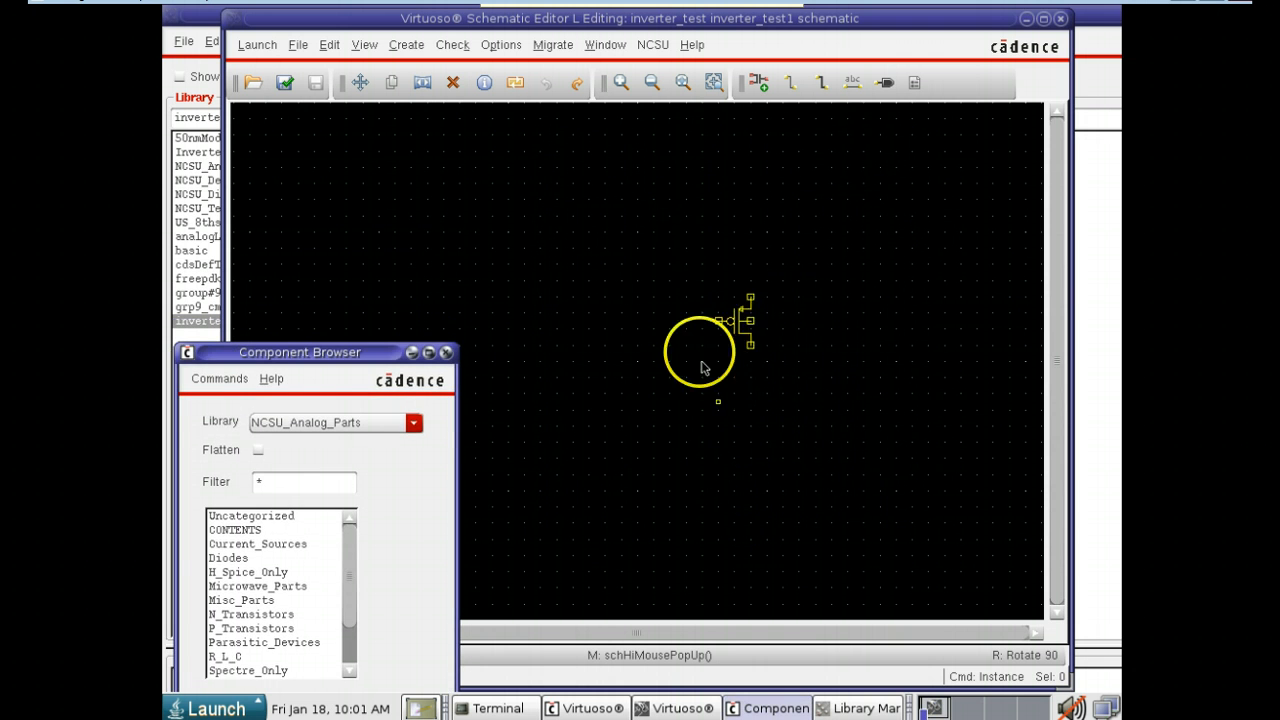
pyautogui.click(654, 279)
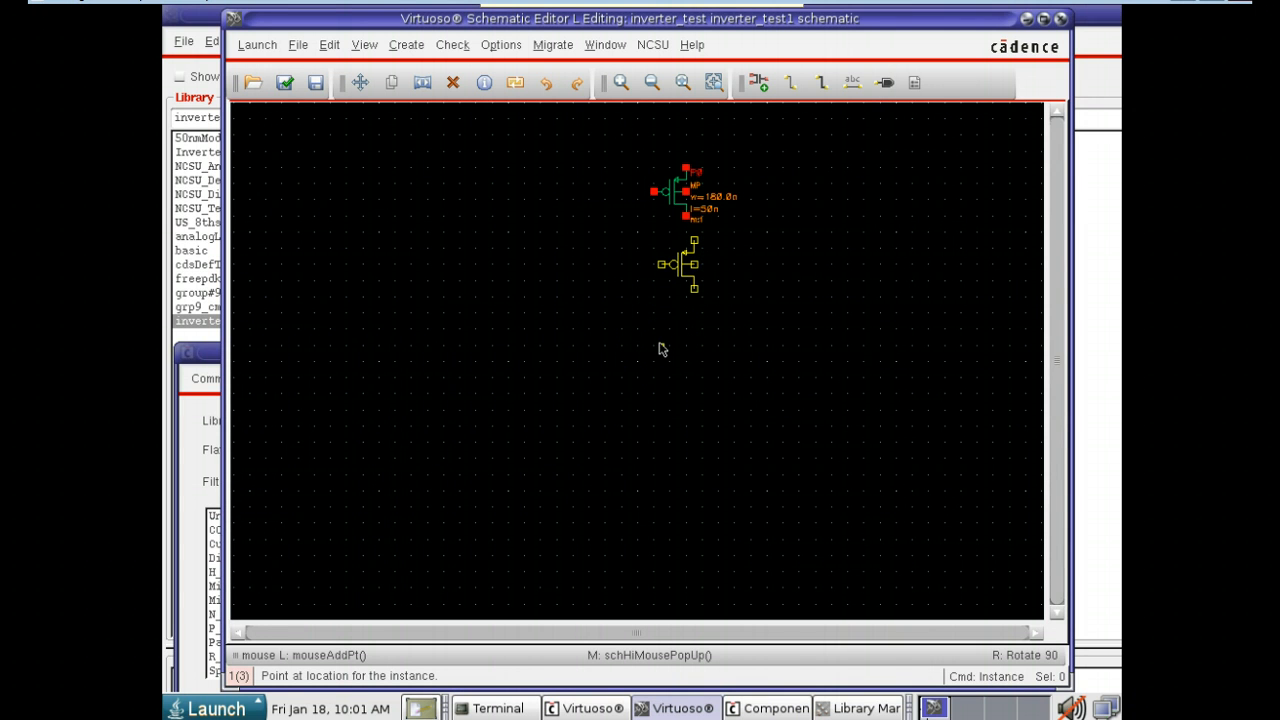
pyautogui.click(659, 349)
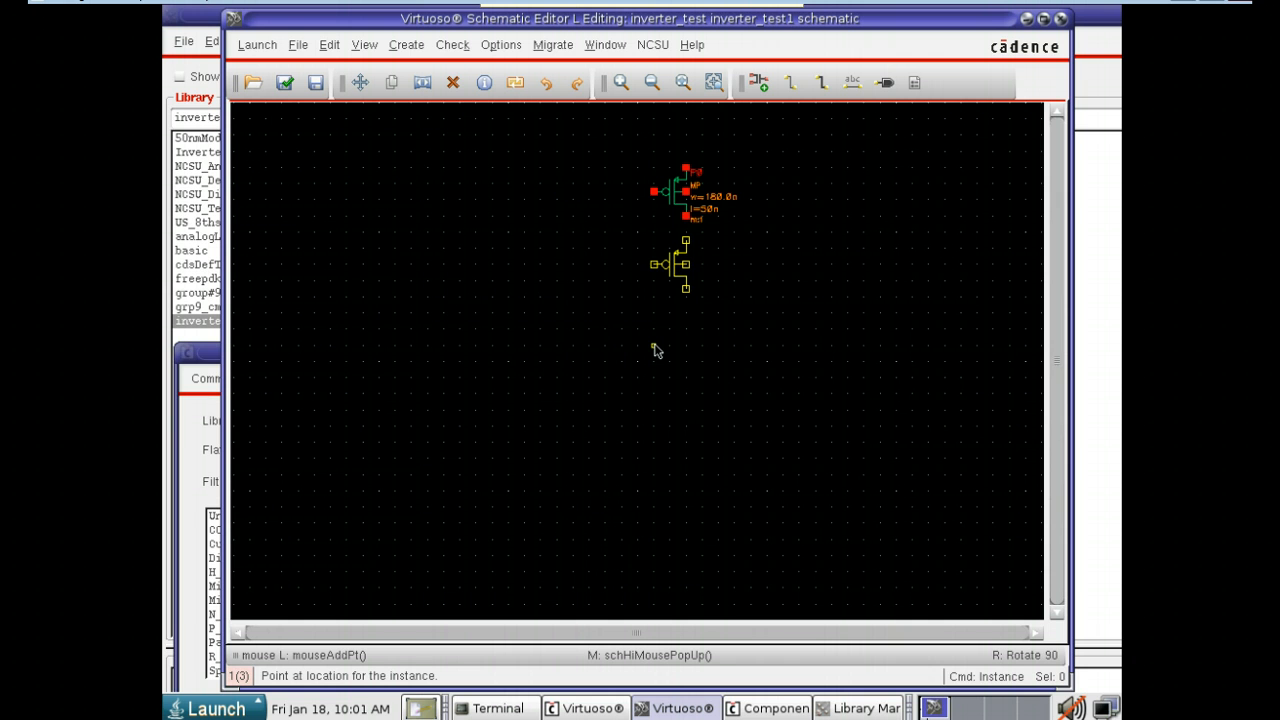
# - Start adding another instance and choose the nmos4 cell from N_Transistors in the NCSU_Analog_Parts library
pyautogui.press('Escape')
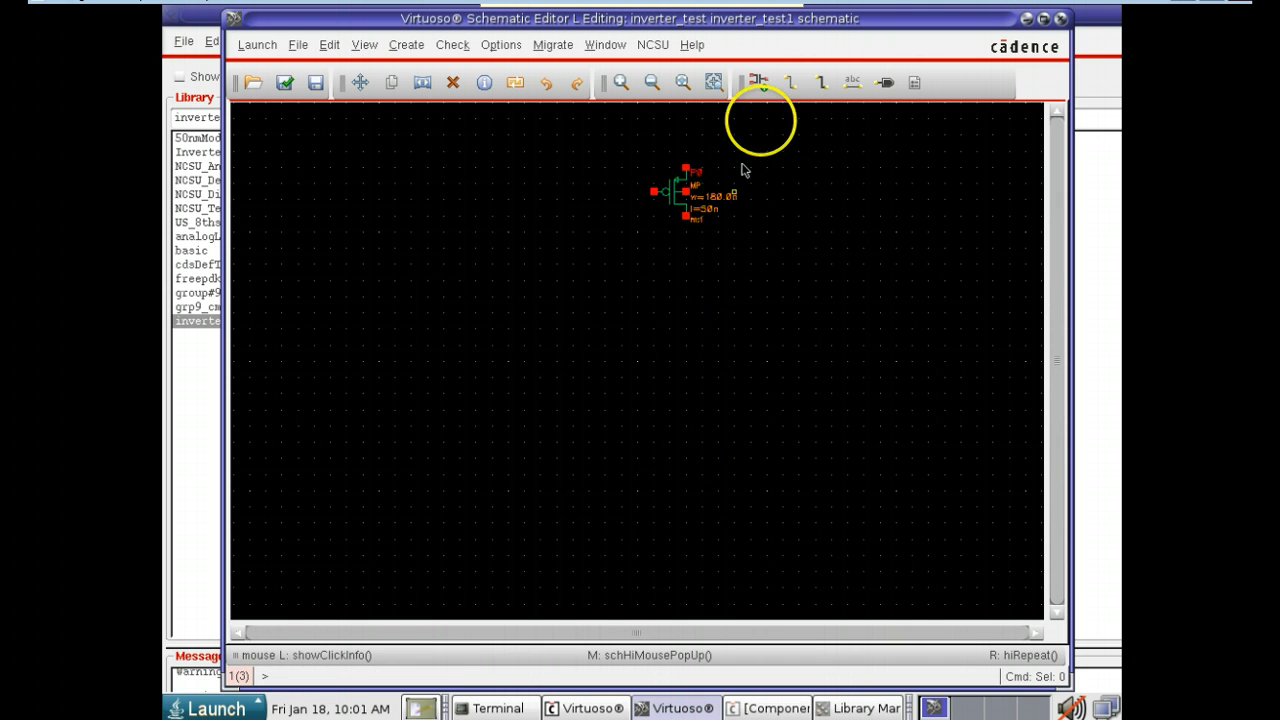
pyautogui.click(757, 86)
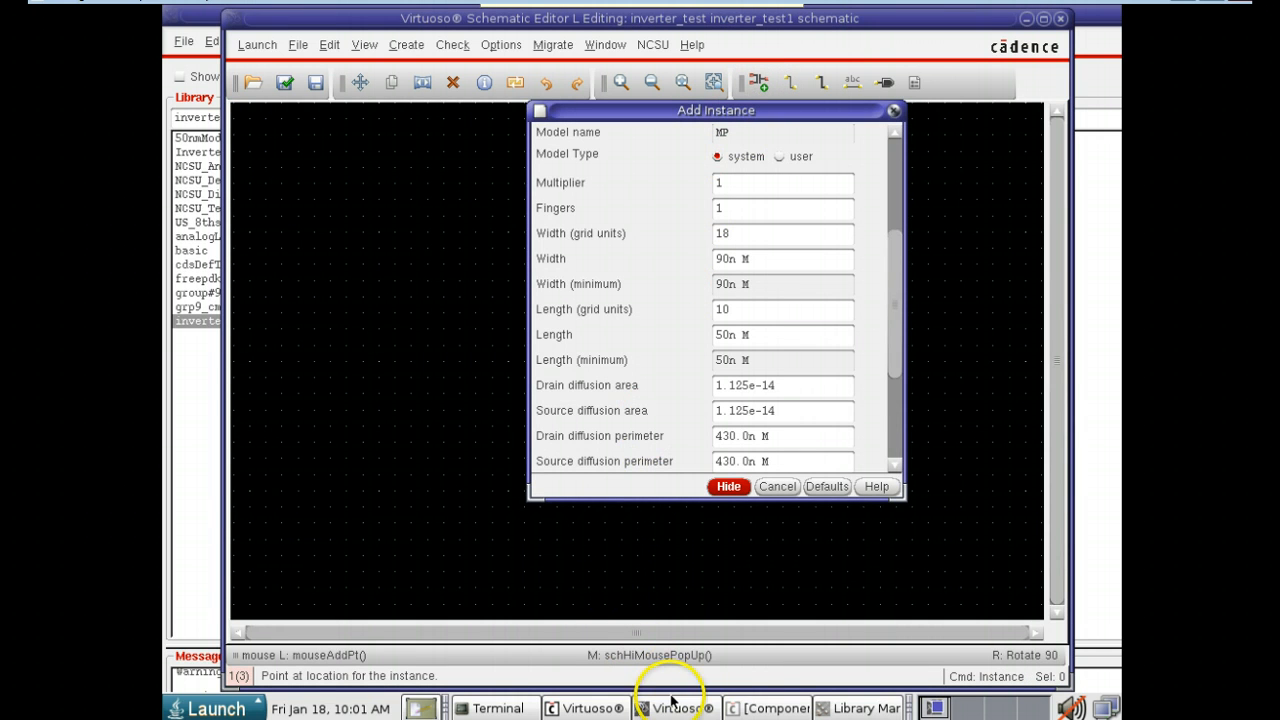
pyautogui.click(760, 707)
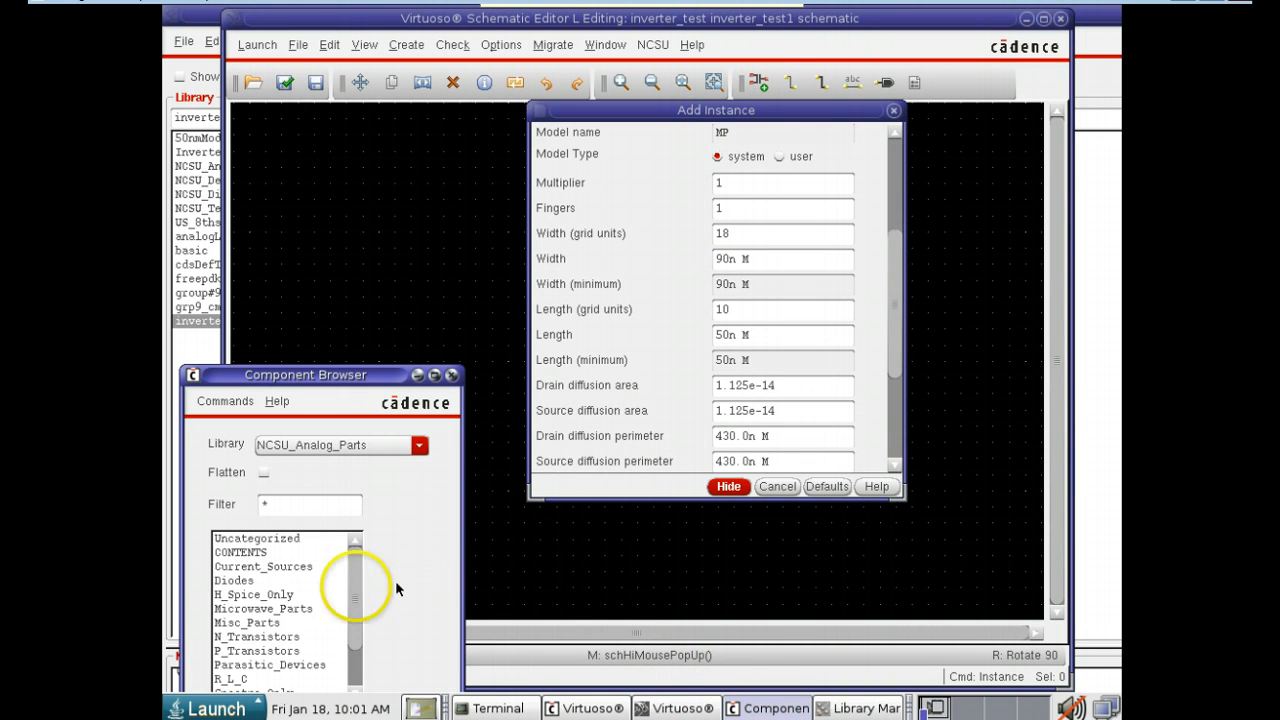
pyautogui.click(262, 638)
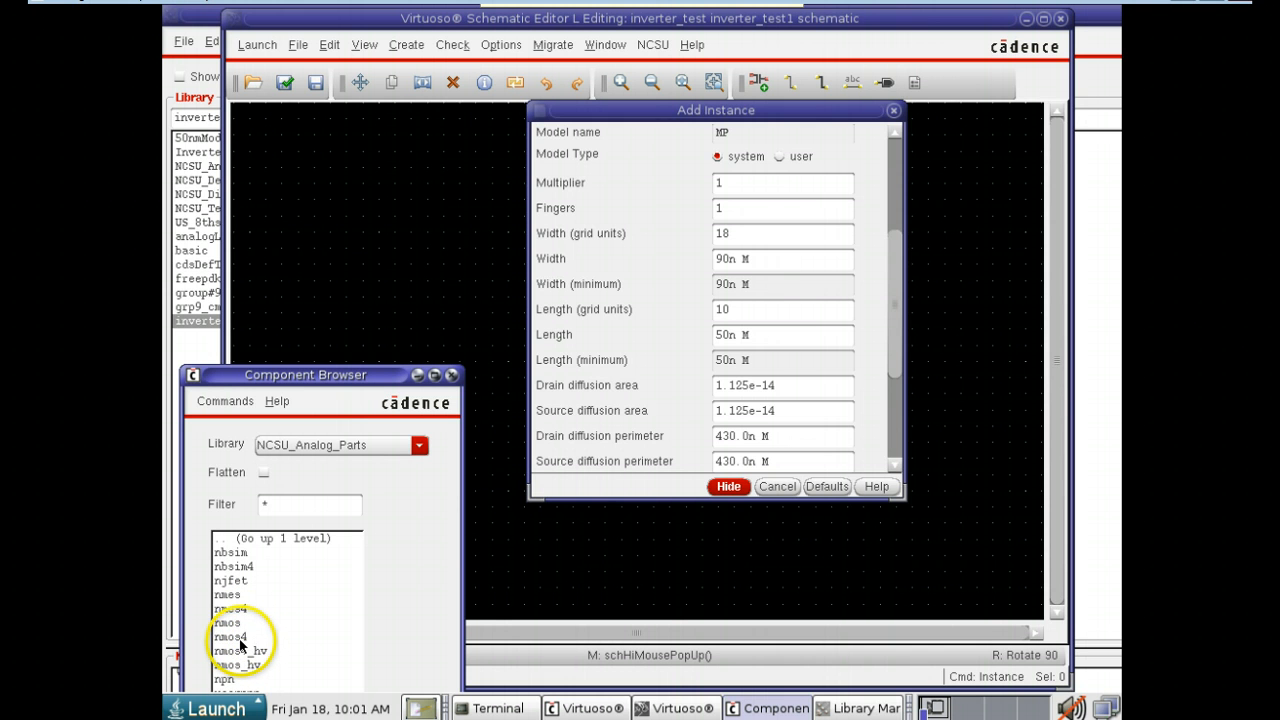
pyautogui.click(241, 637)
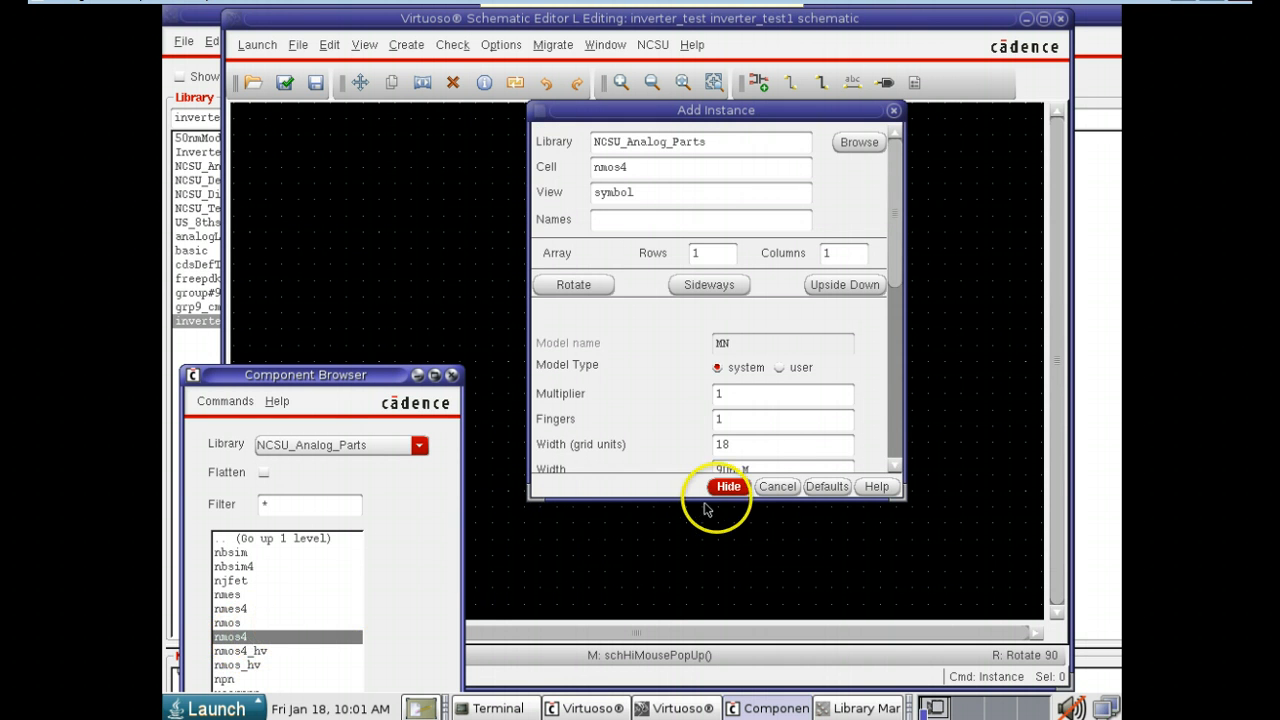
# - Keep the nmos4 transistor's default 90n M width and 50n M length, and place one instance directly below the PMOS
pyautogui.click(896, 465)
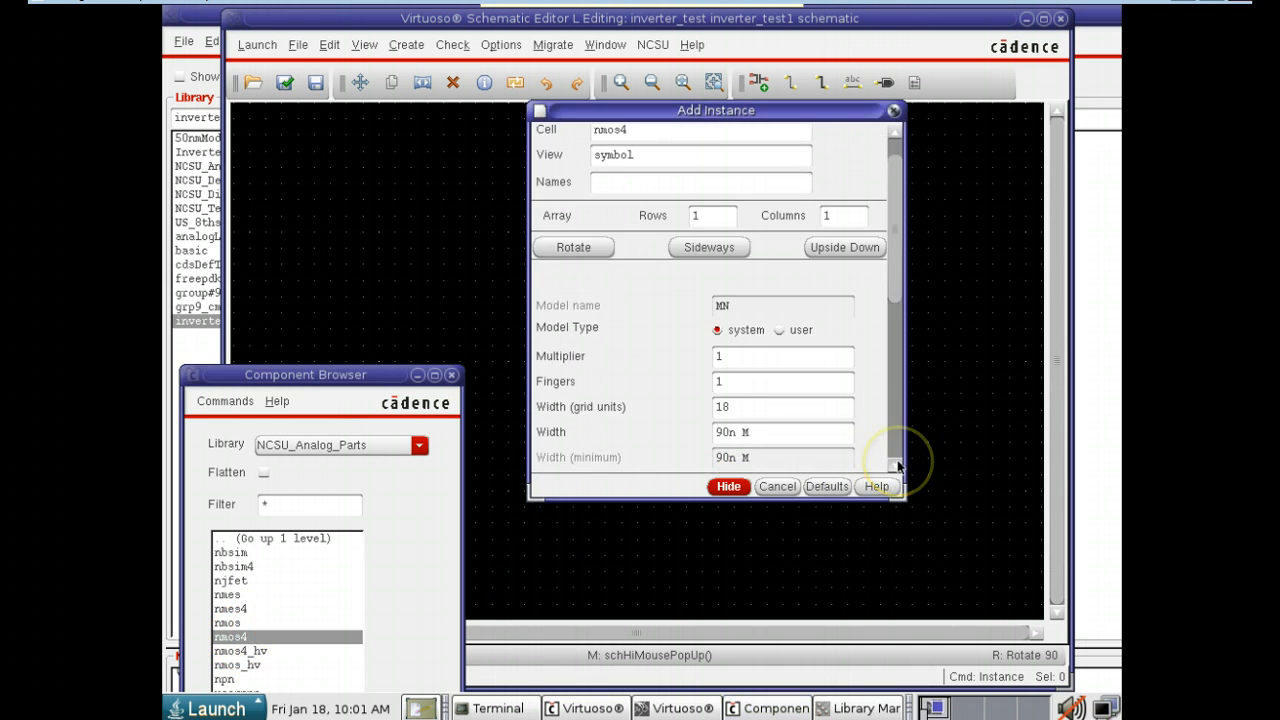
pyautogui.click(896, 465)
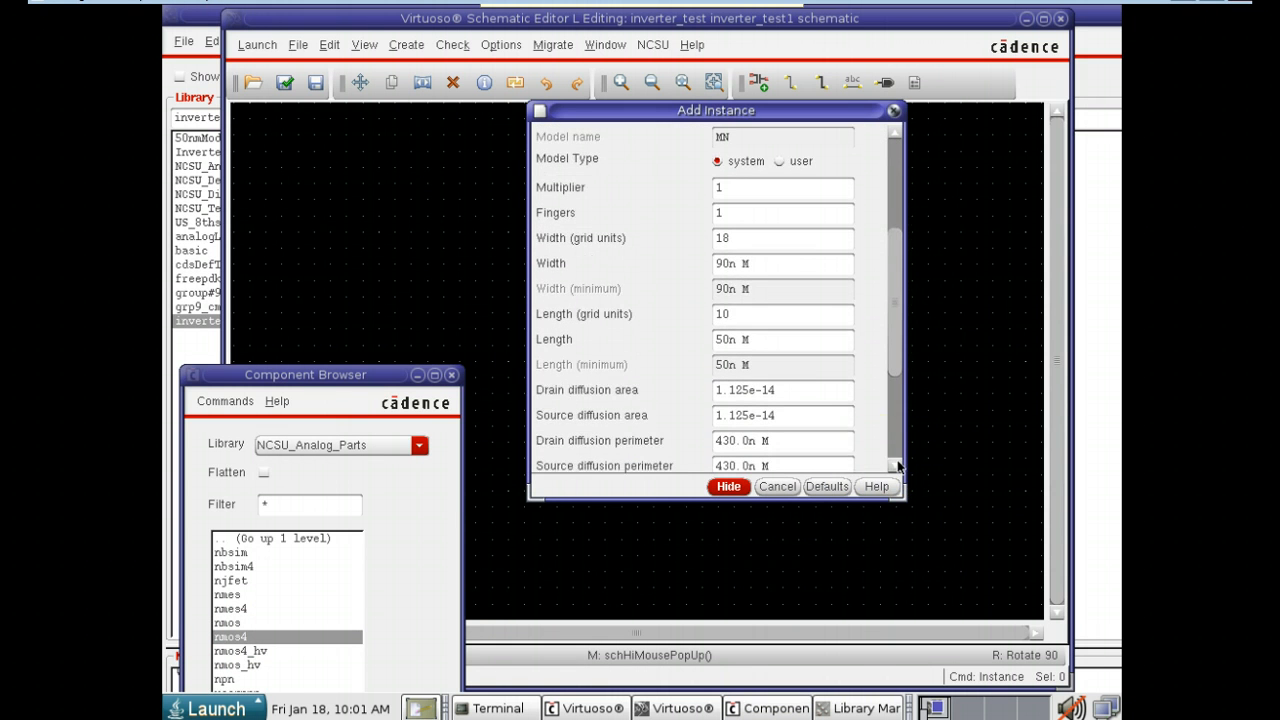
pyautogui.click(729, 486)
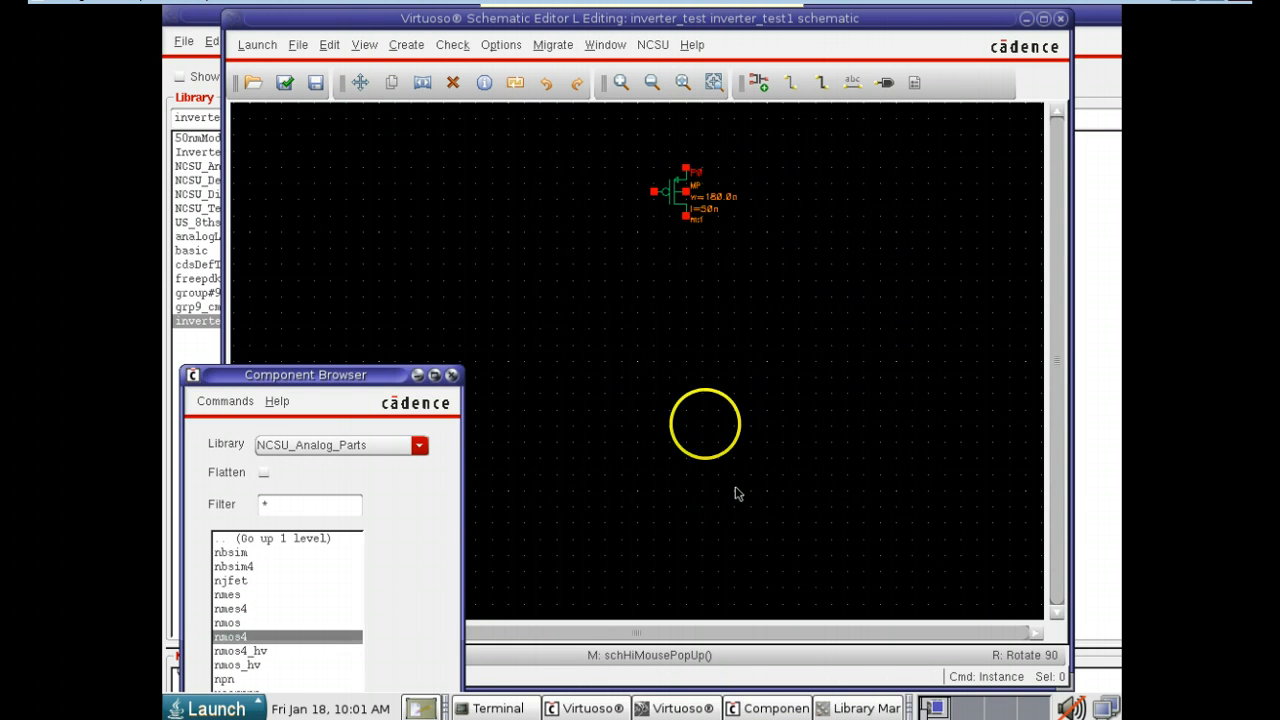
pyautogui.click(656, 357)
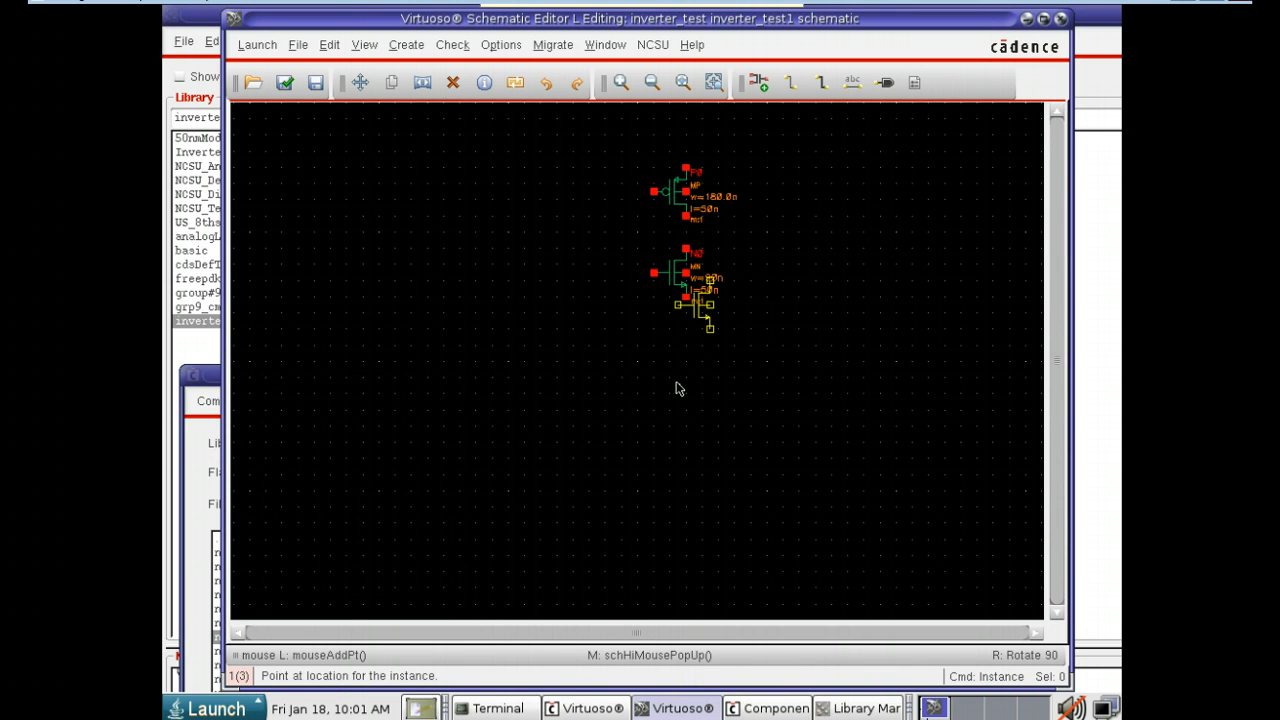
pyautogui.press('Escape')
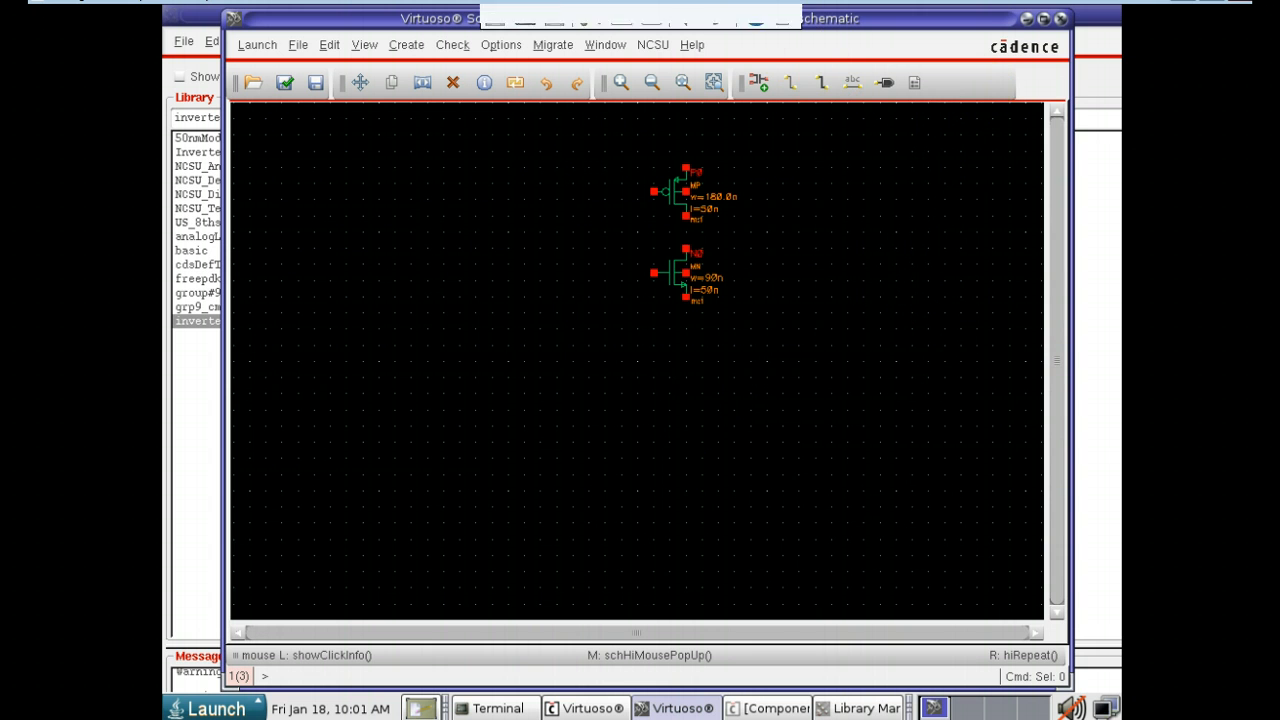
# - Wire the PMOS drain to the NMOS drain, and connect the two transistor gates with a second wire
pyautogui.click(690, 84)
pyautogui.click(652, 82)
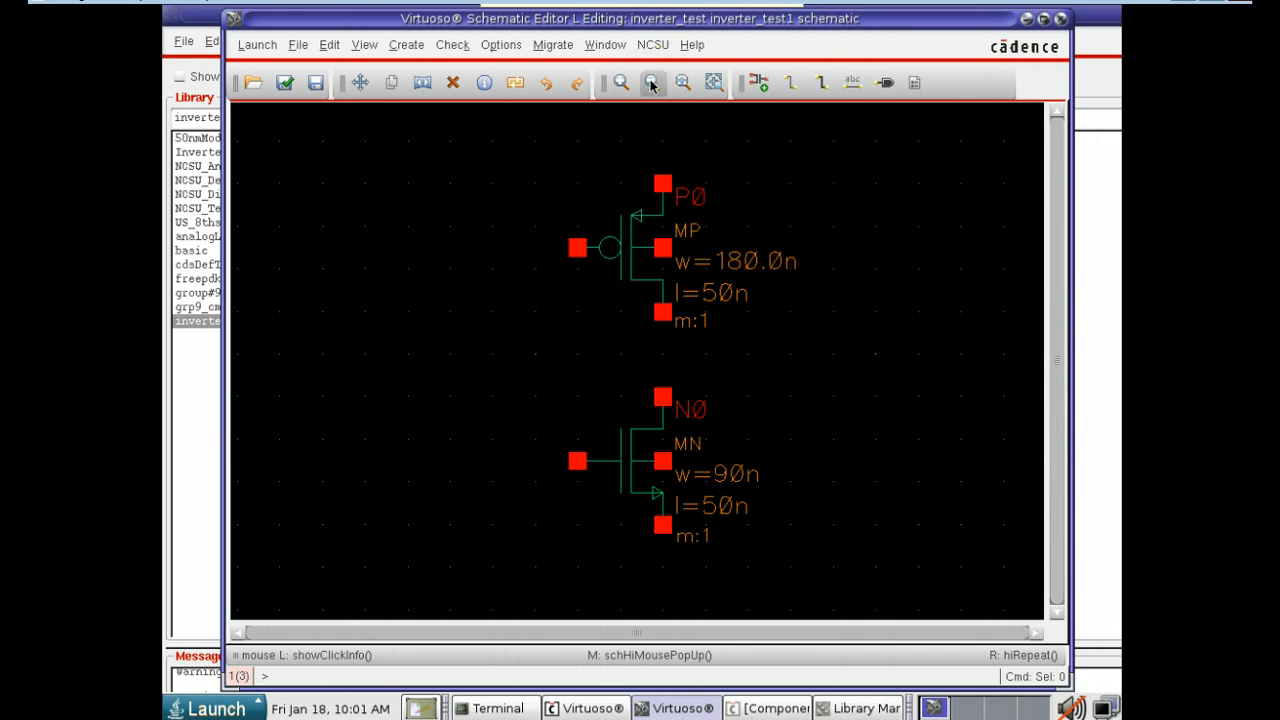
pyautogui.click(651, 83)
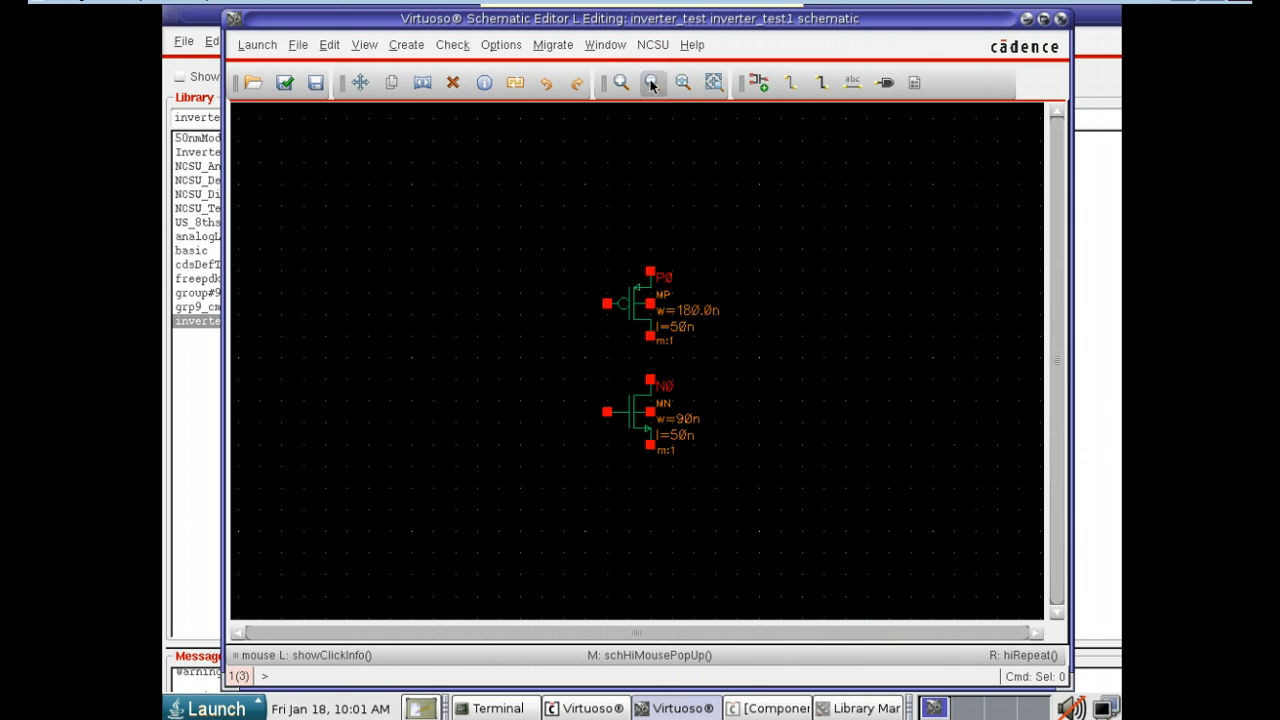
pyautogui.click(806, 84)
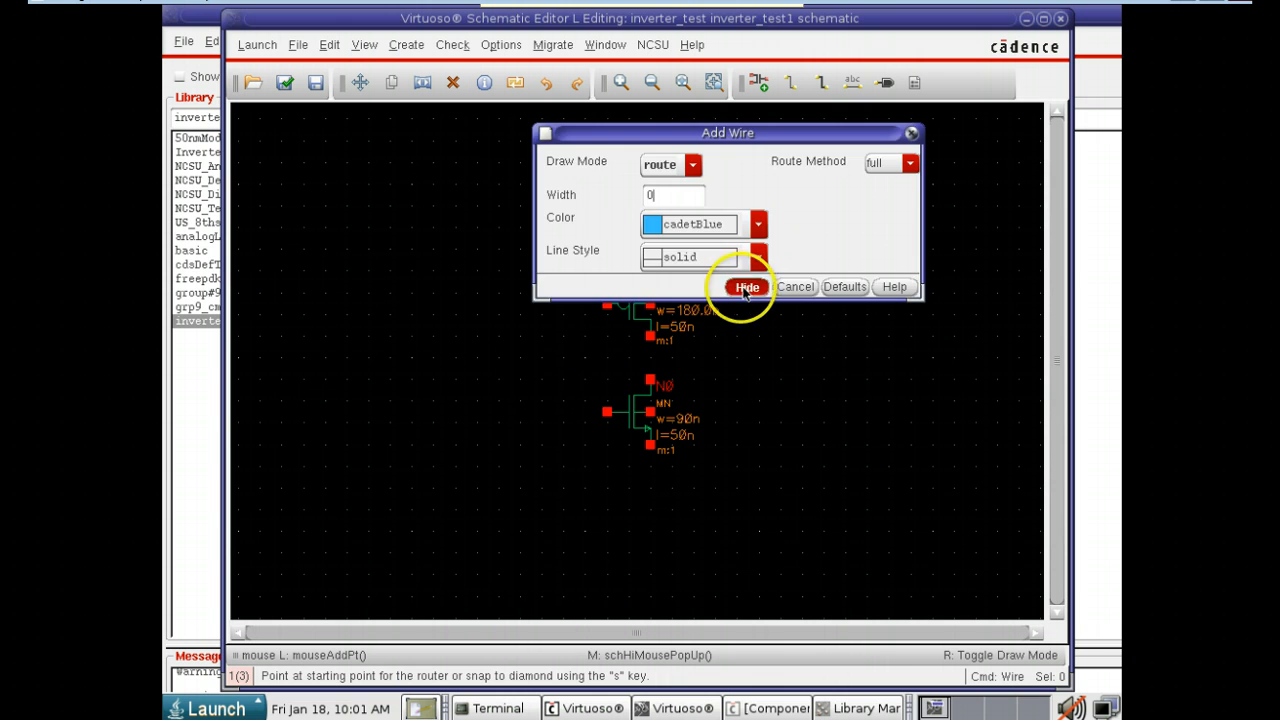
pyautogui.click(746, 288)
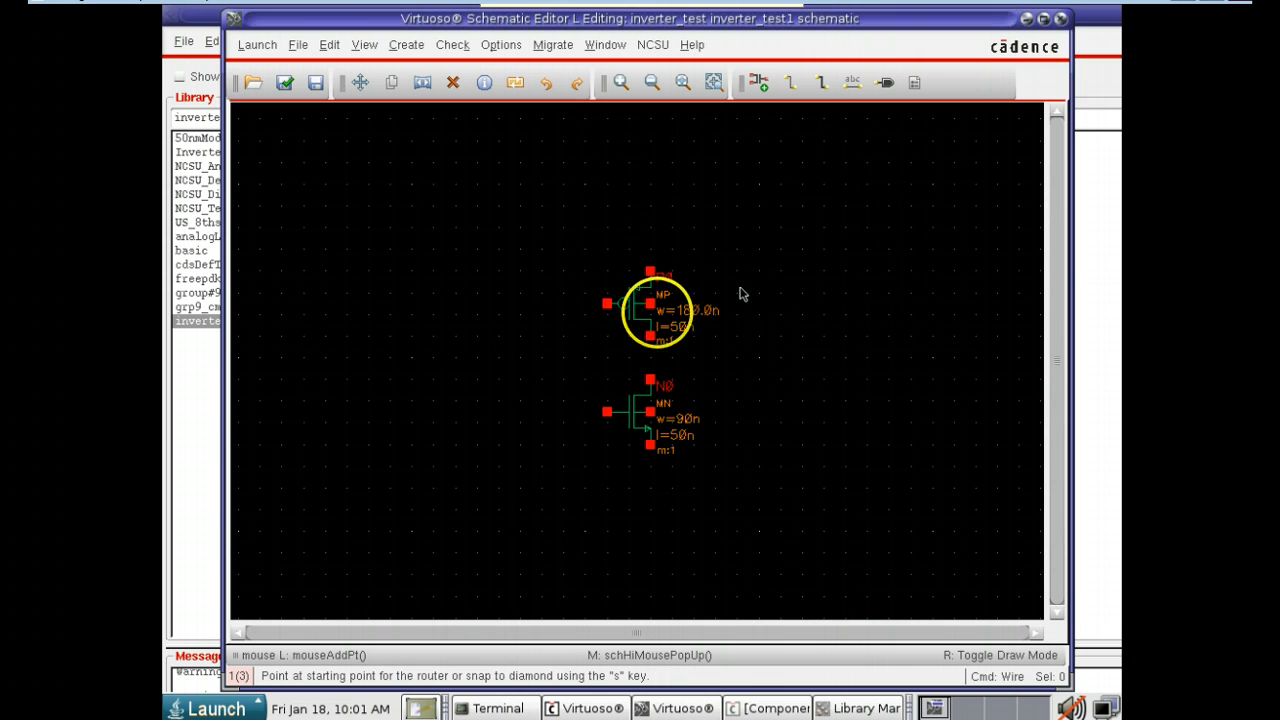
pyautogui.click(650, 338)
pyautogui.click(650, 380)
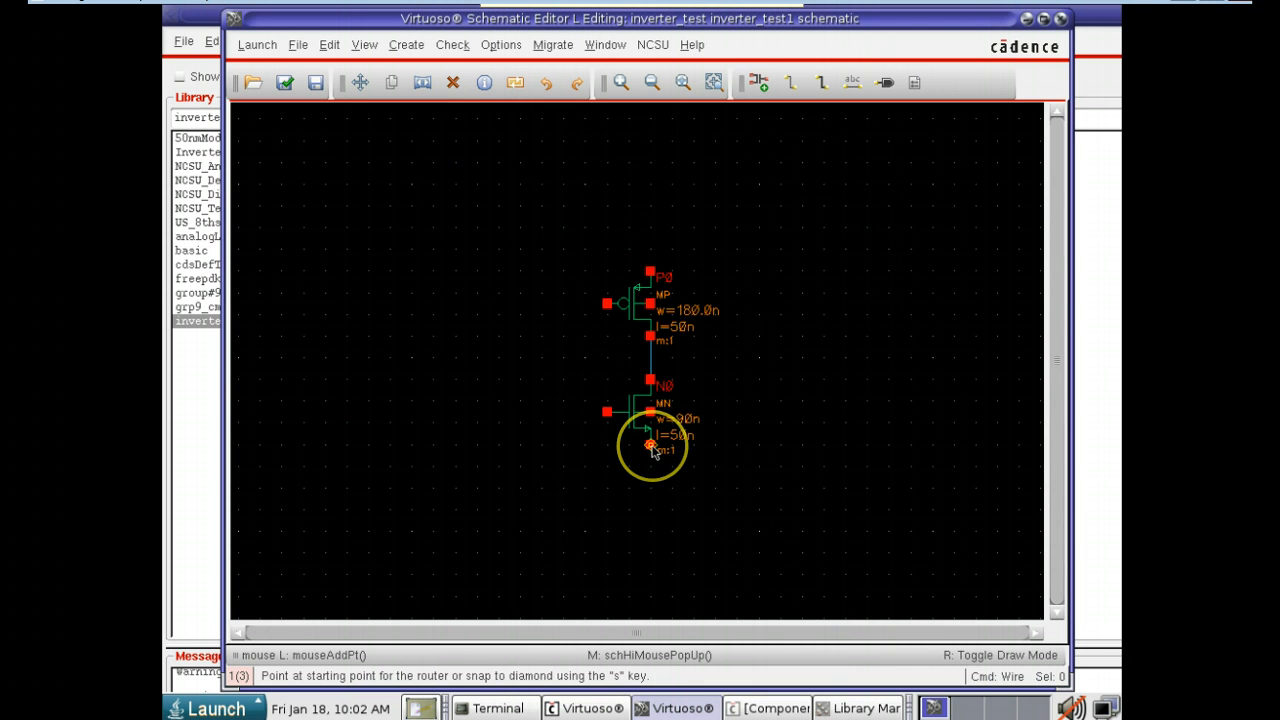
pyautogui.click(607, 412)
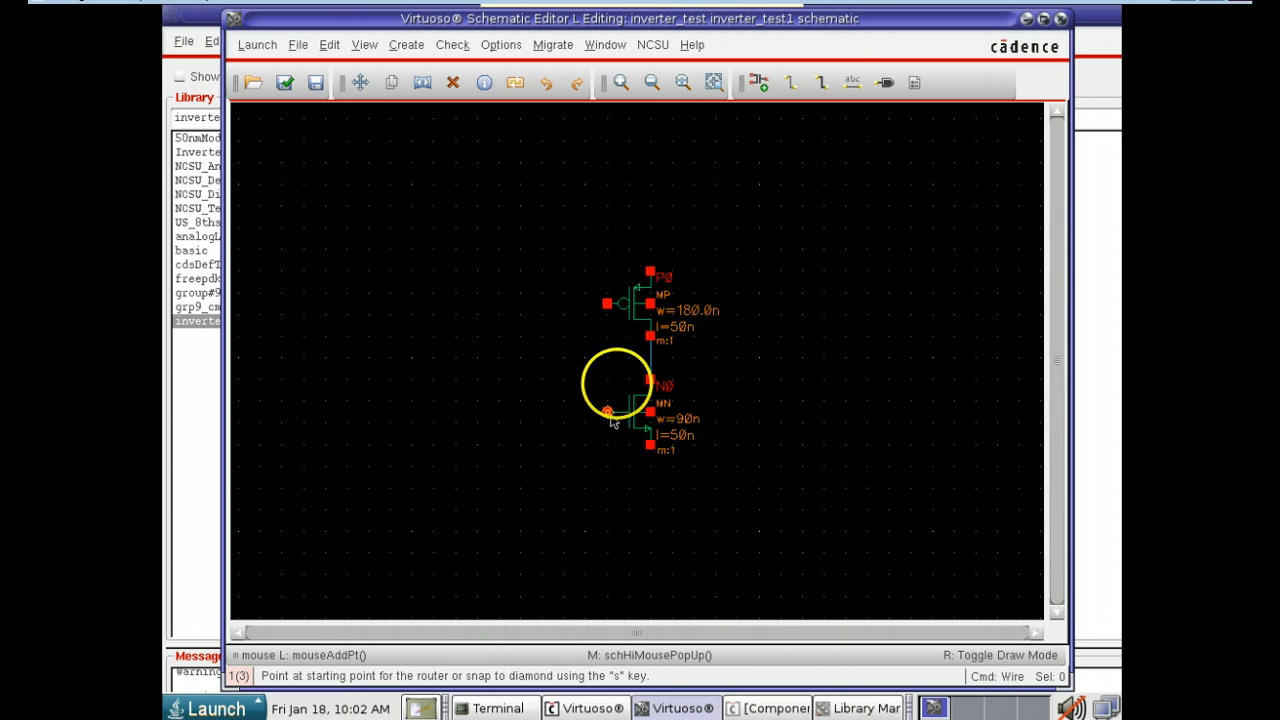
pyautogui.click(608, 304)
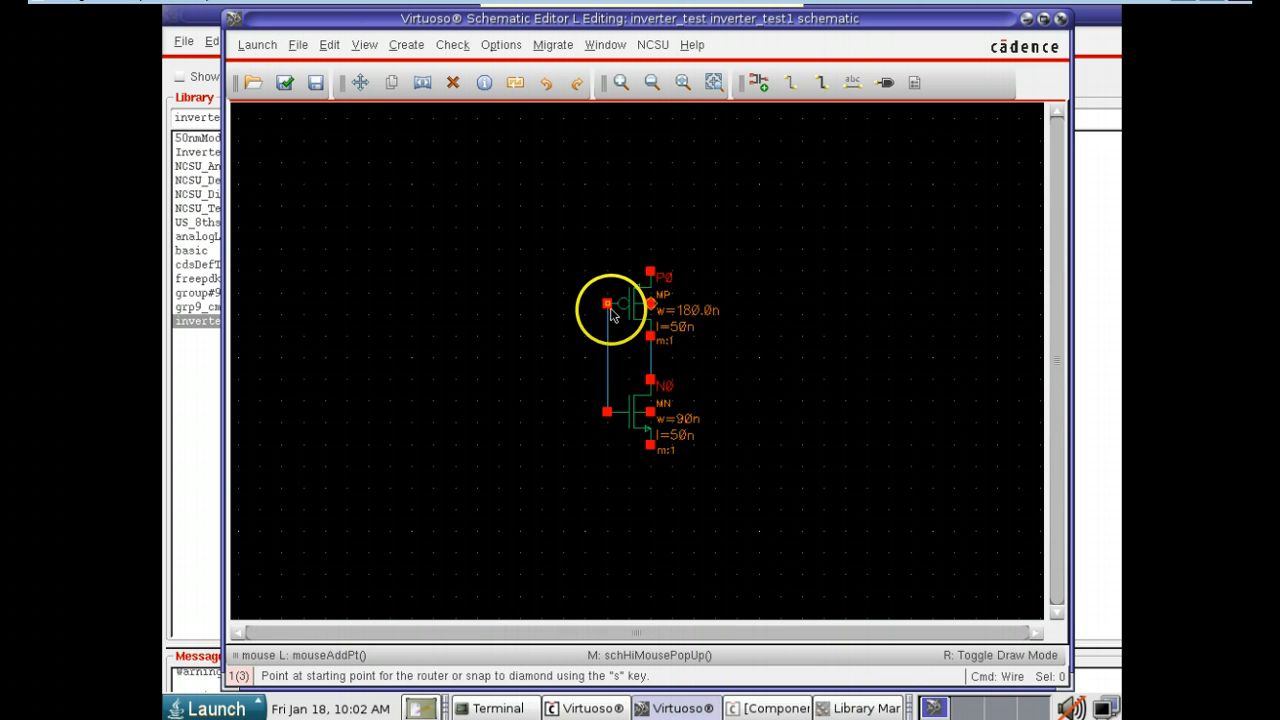
# - Draw a horizontal input wire leftward from the gate connection's midpoint and an output wire rightward from the drain connection's midpoint
pyautogui.click(607, 358)
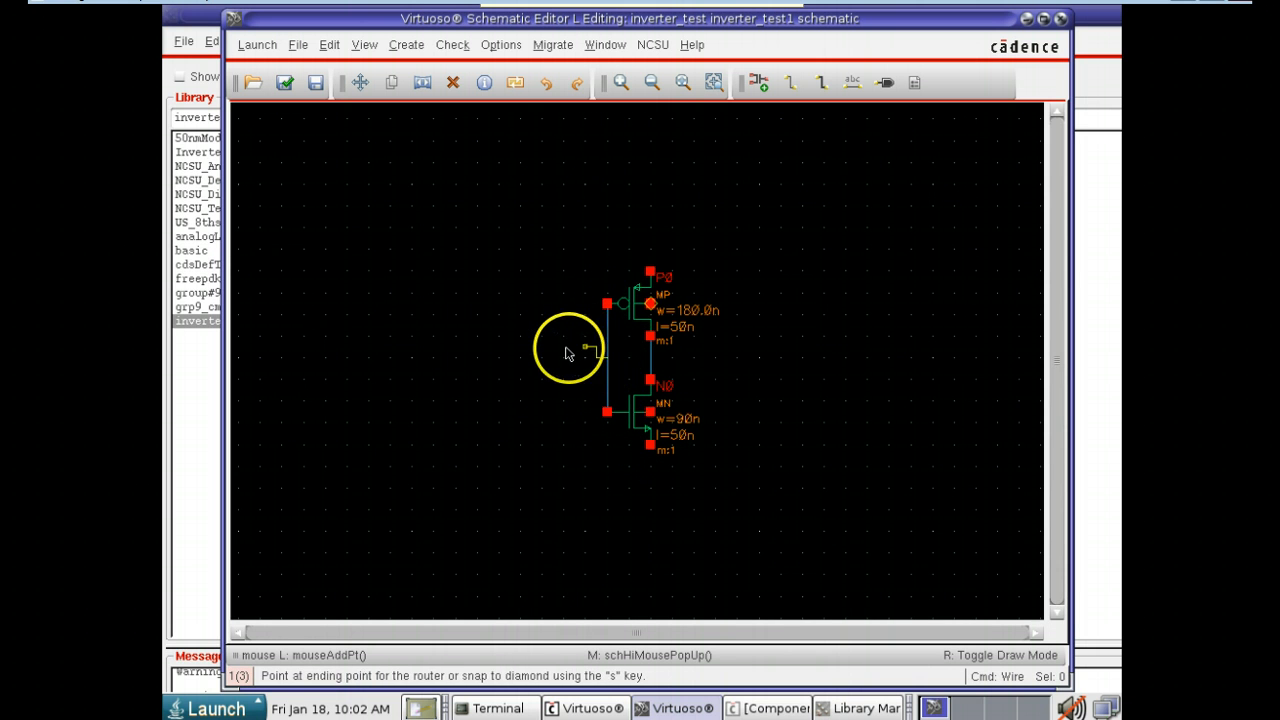
pyautogui.click(540, 359)
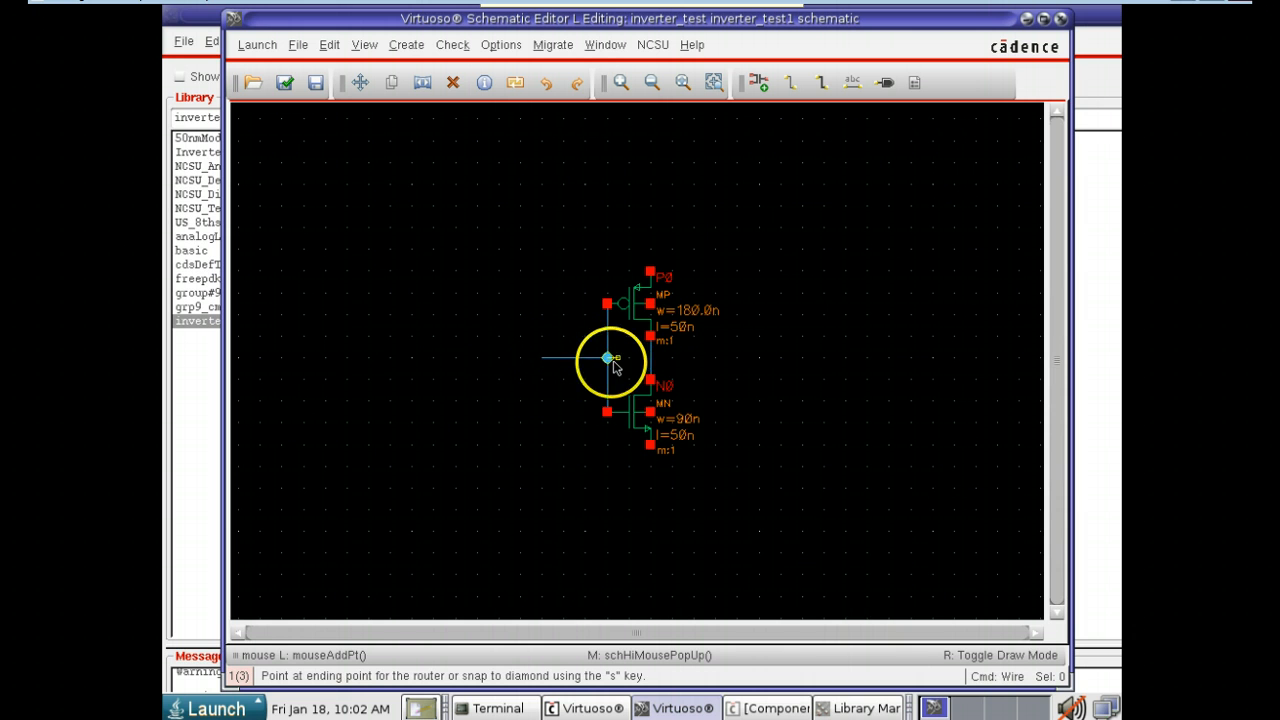
pyautogui.click(543, 358)
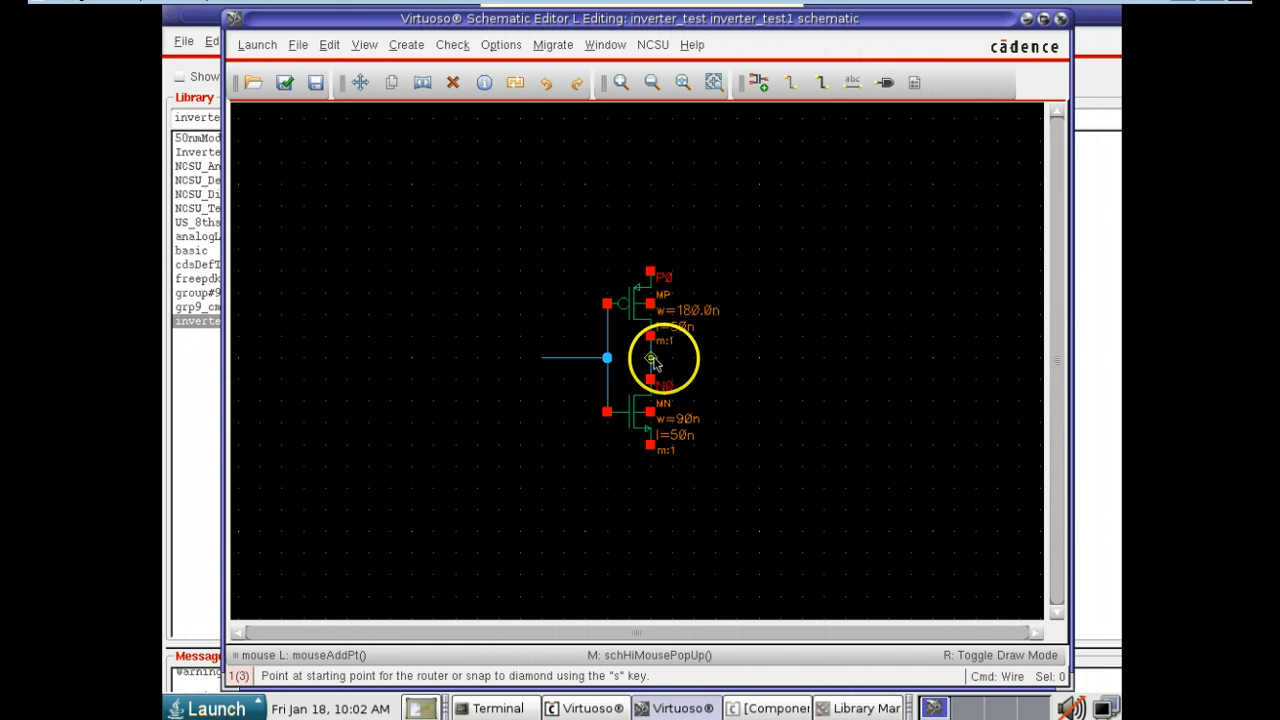
pyautogui.click(651, 358)
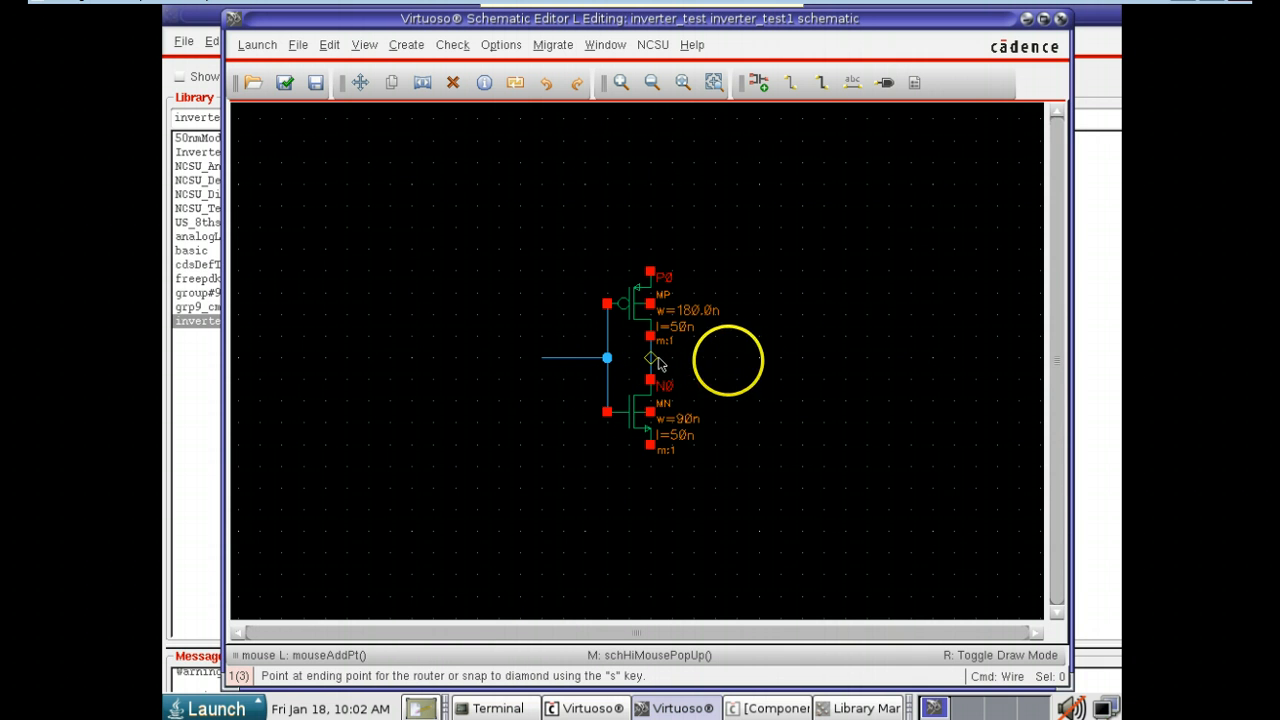
pyautogui.click(766, 358)
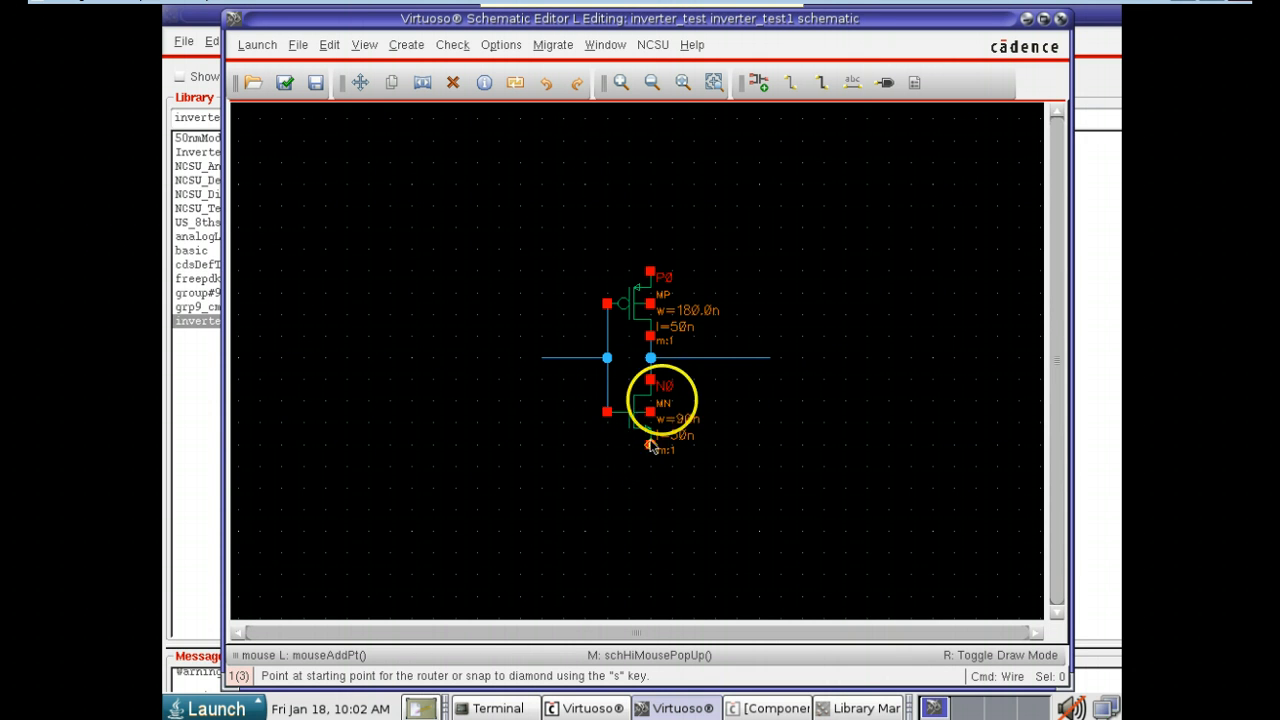
# - Wire the body terminal of each transistor to its own source terminal
pyautogui.click(650, 304)
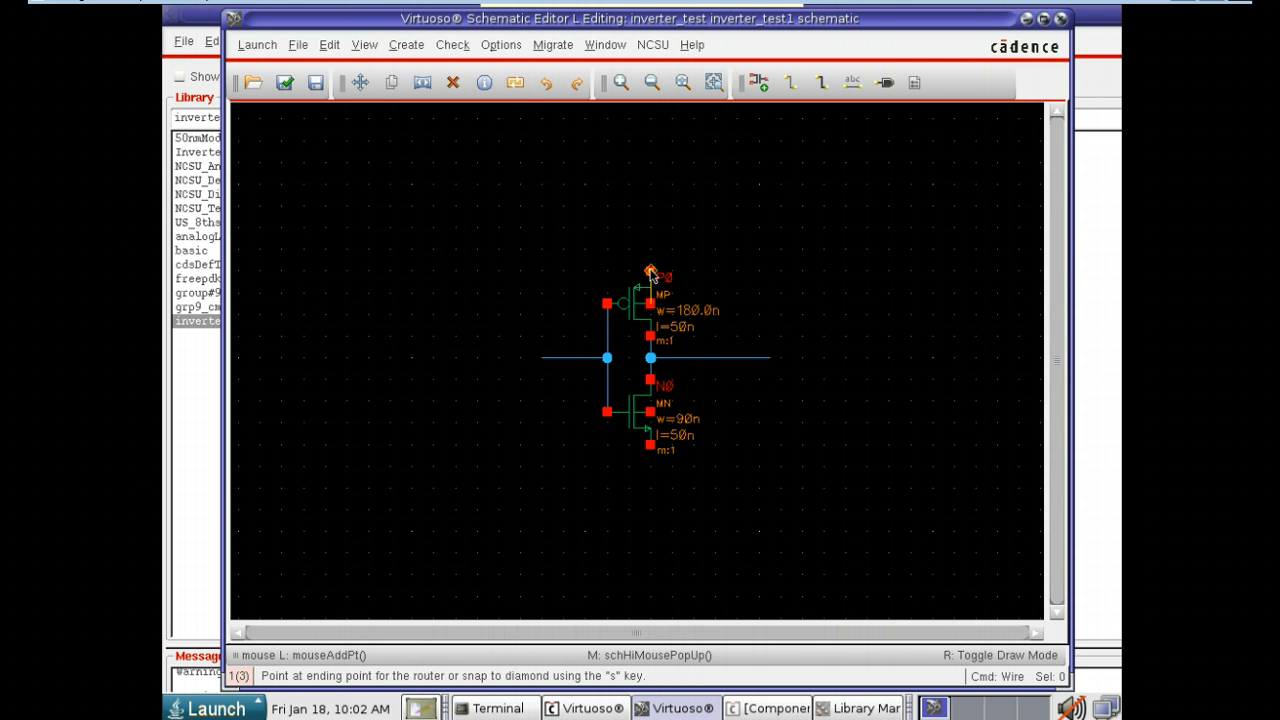
pyautogui.click(650, 271)
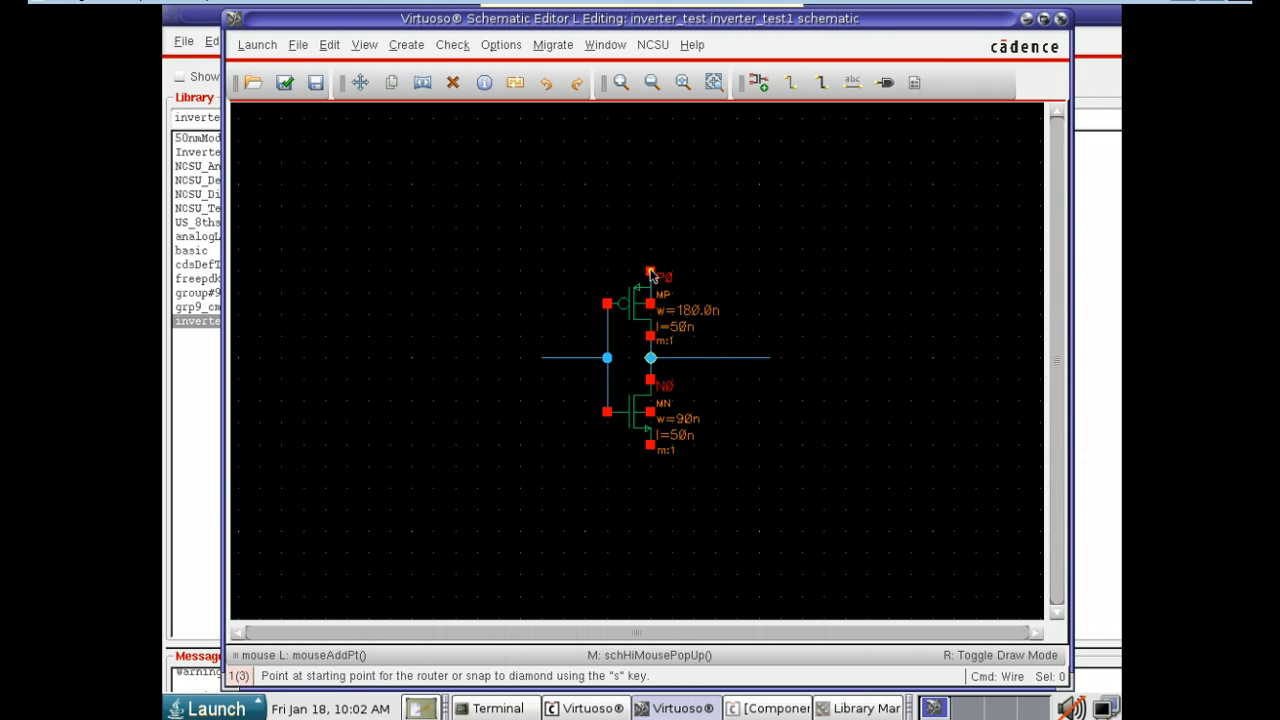
pyautogui.click(650, 413)
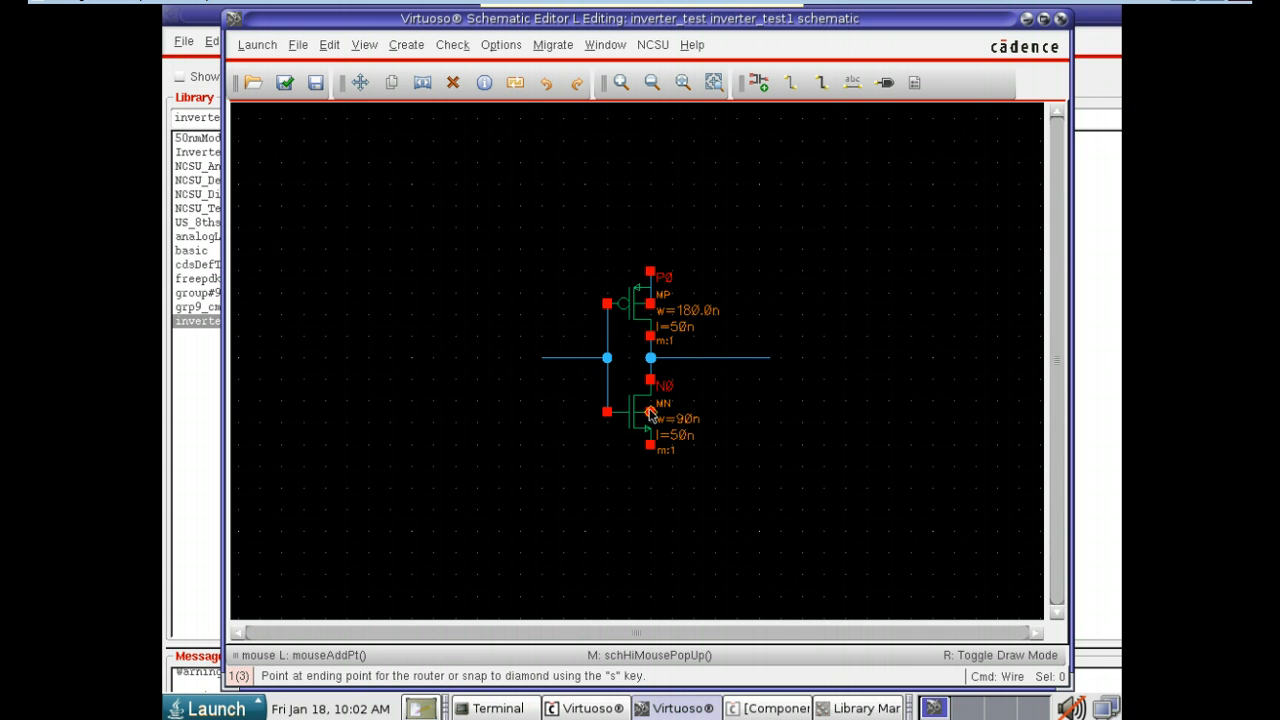
pyautogui.click(650, 444)
pyautogui.click(650, 445)
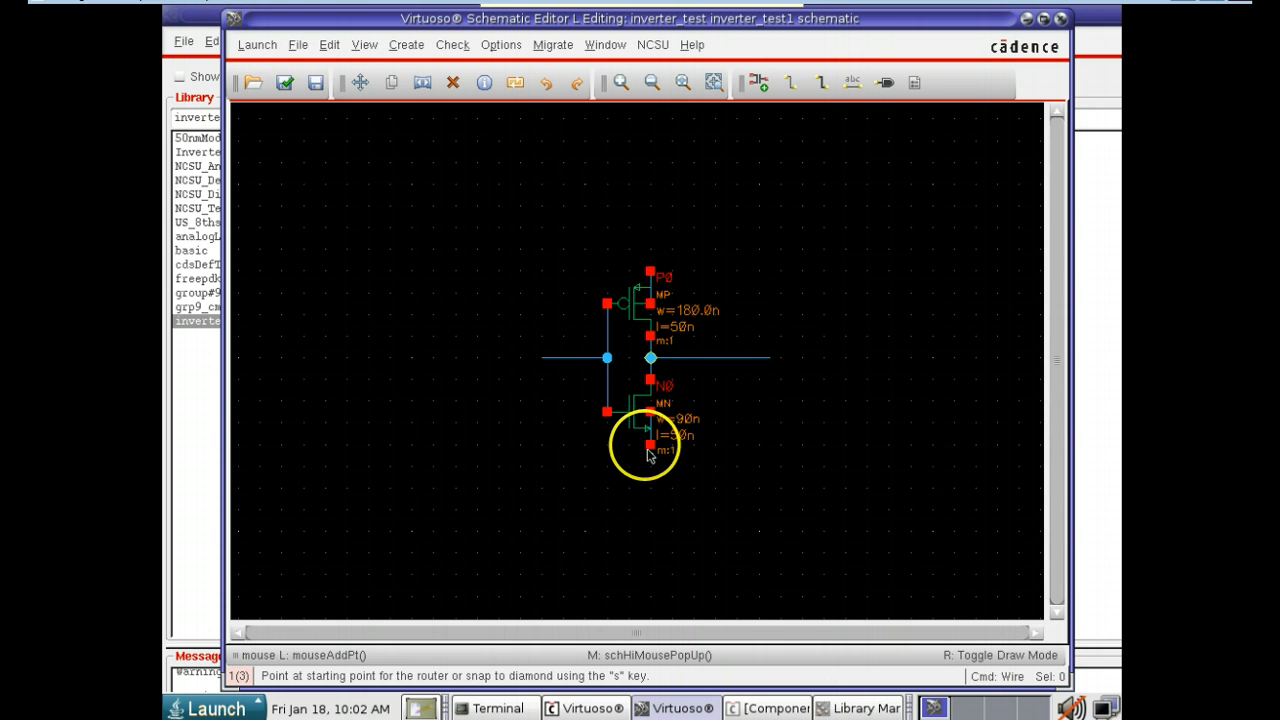
# - Draw short vertical wire stubs downward from the NMOS source and upward from the PMOS source
pyautogui.click(650, 446)
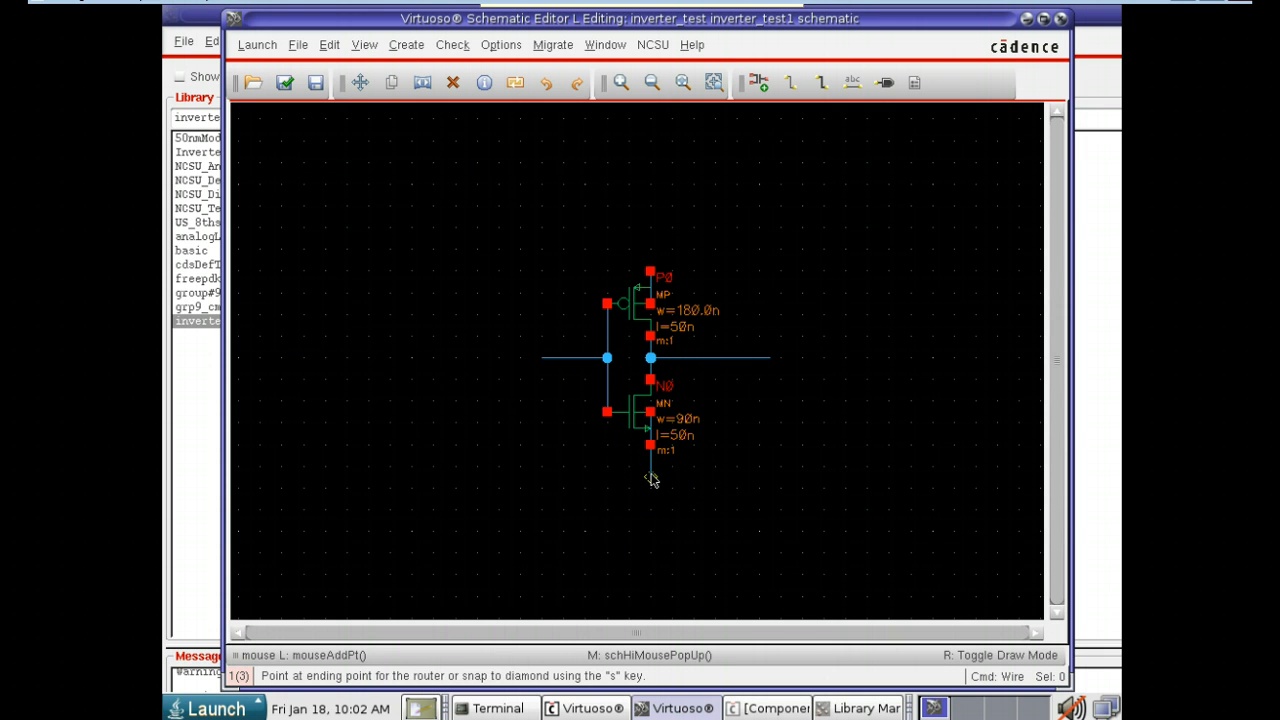
pyautogui.click(651, 478)
pyautogui.click(651, 241)
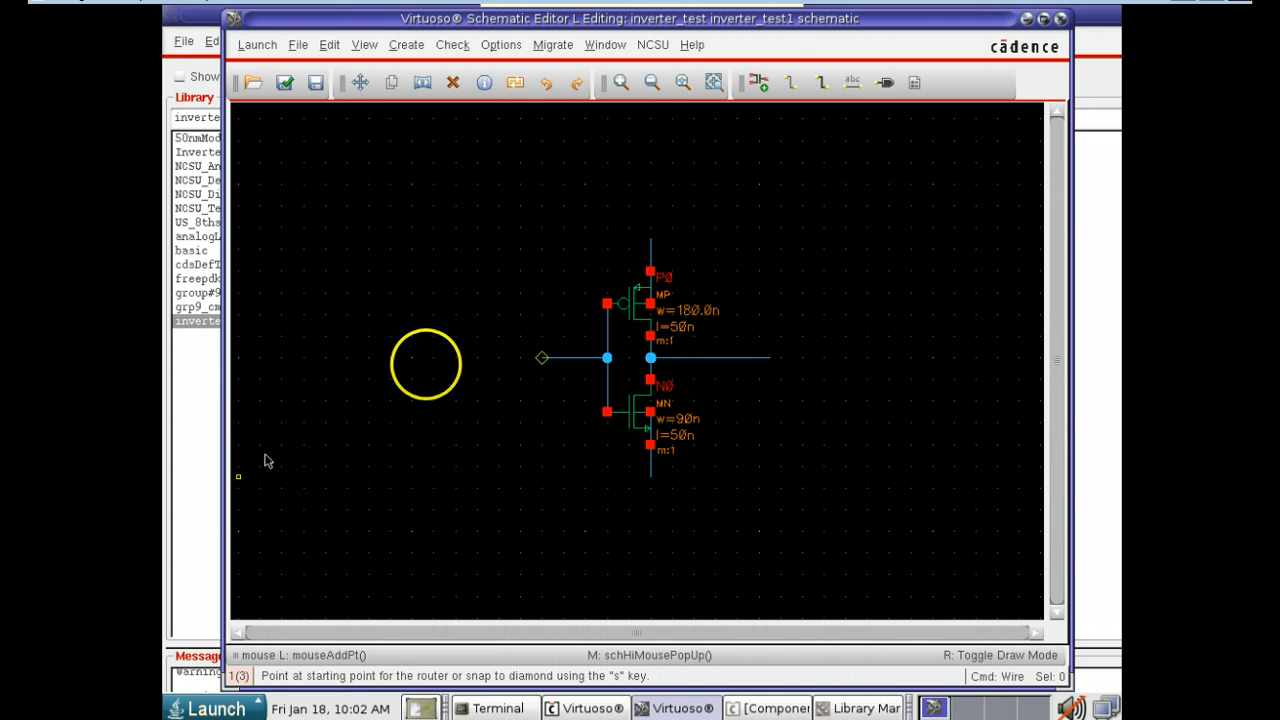
# - Add a gnd symbol from Supply_Nets in NCSU_Analog_Parts at the lower end of the NMOS source wire
pyautogui.click(768, 91)
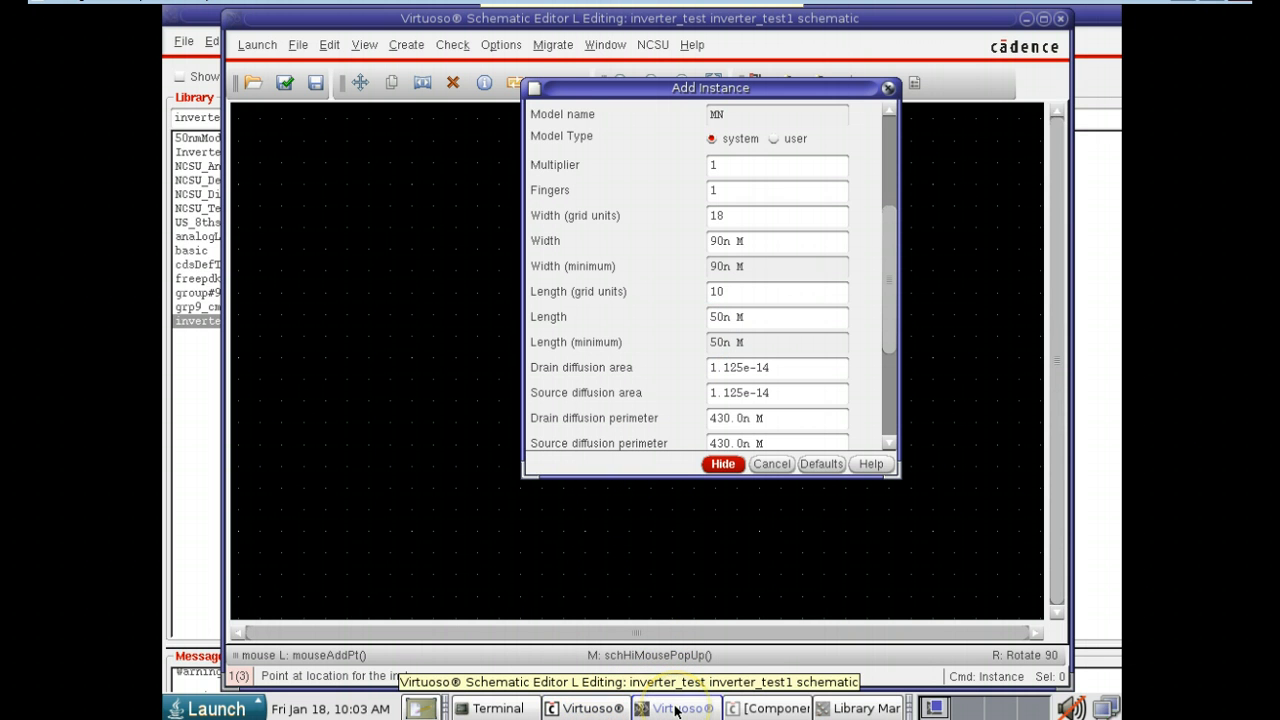
pyautogui.click(770, 708)
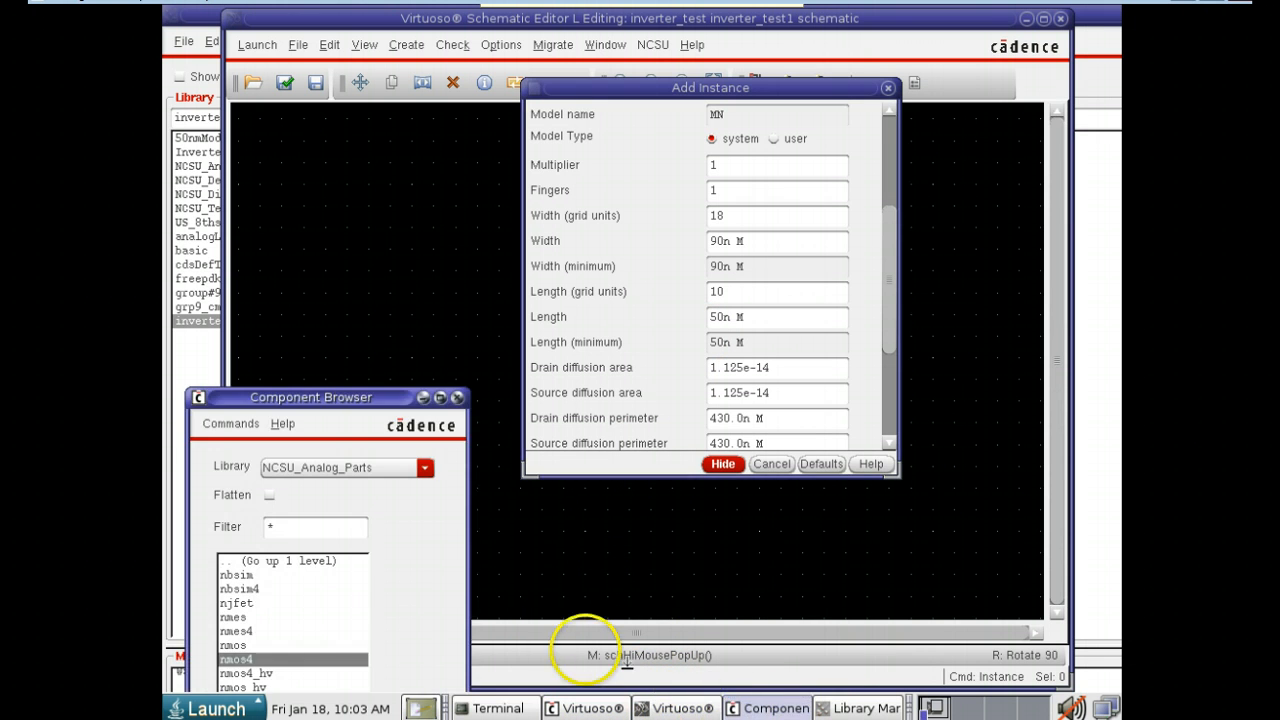
pyautogui.click(325, 558)
pyautogui.moveTo(345, 397); pyautogui.dragTo(349, 317)
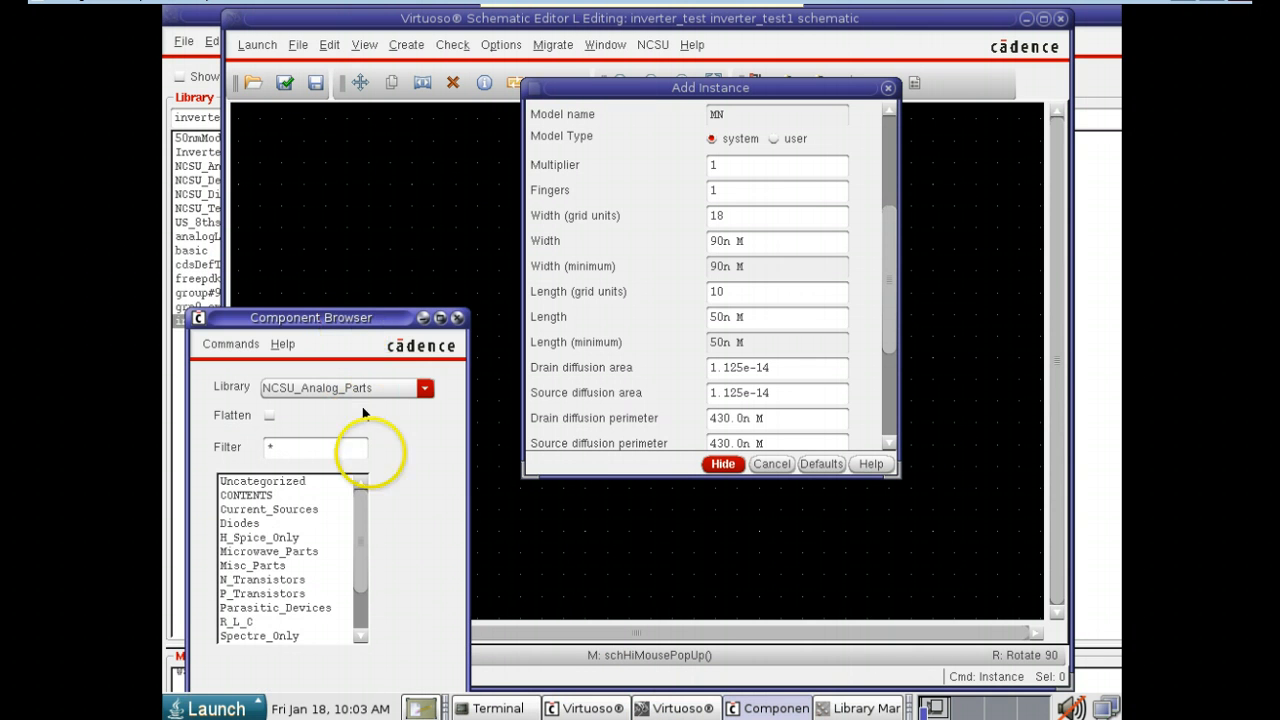
pyautogui.moveTo(359, 542); pyautogui.dragTo(366, 586)
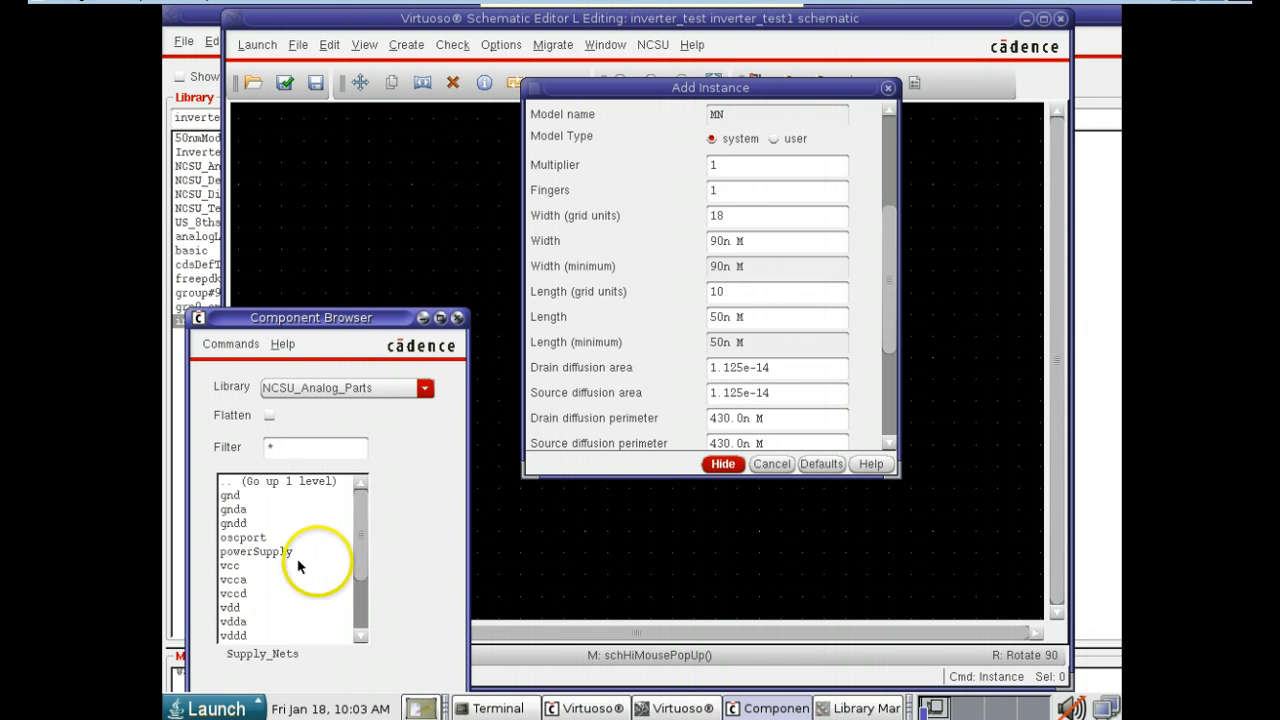
pyautogui.click(232, 497)
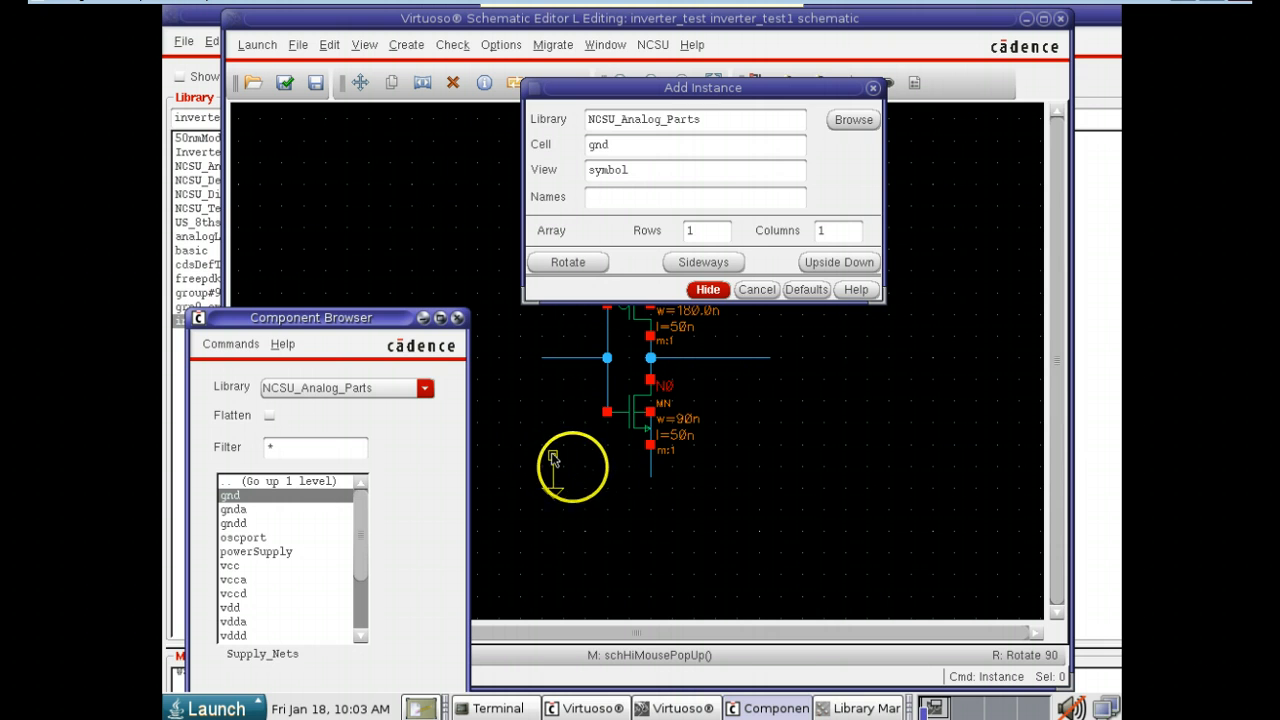
pyautogui.click(651, 480)
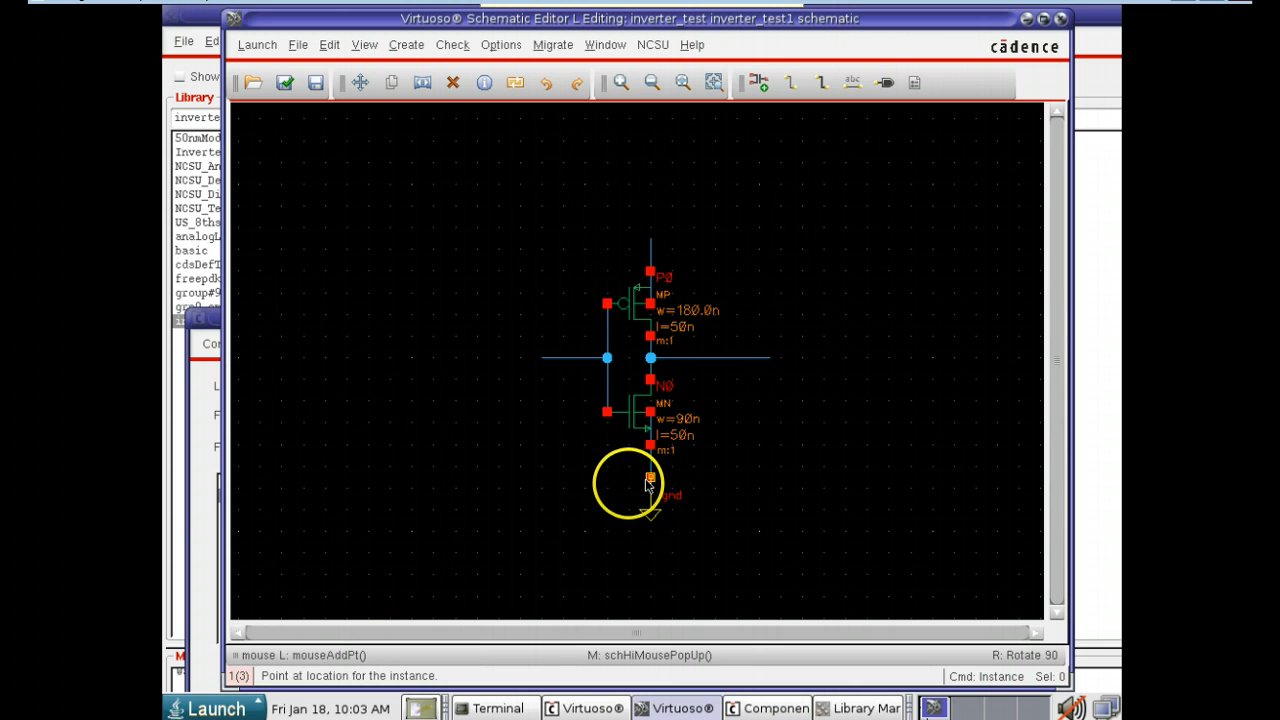
pyautogui.press('Escape')
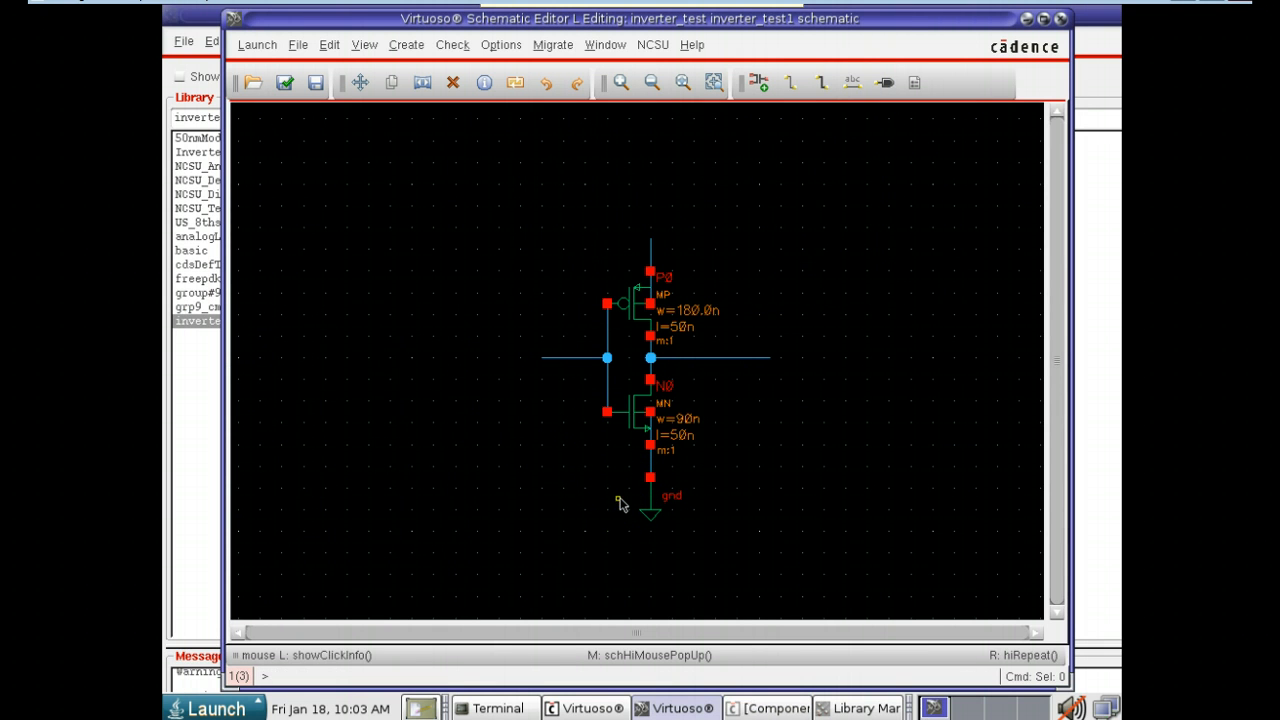
# - Add a vdd symbol from Supply_Nets in NCSU_Analog_Parts at the upper end of the PMOS source wire
pyautogui.click(733, 708)
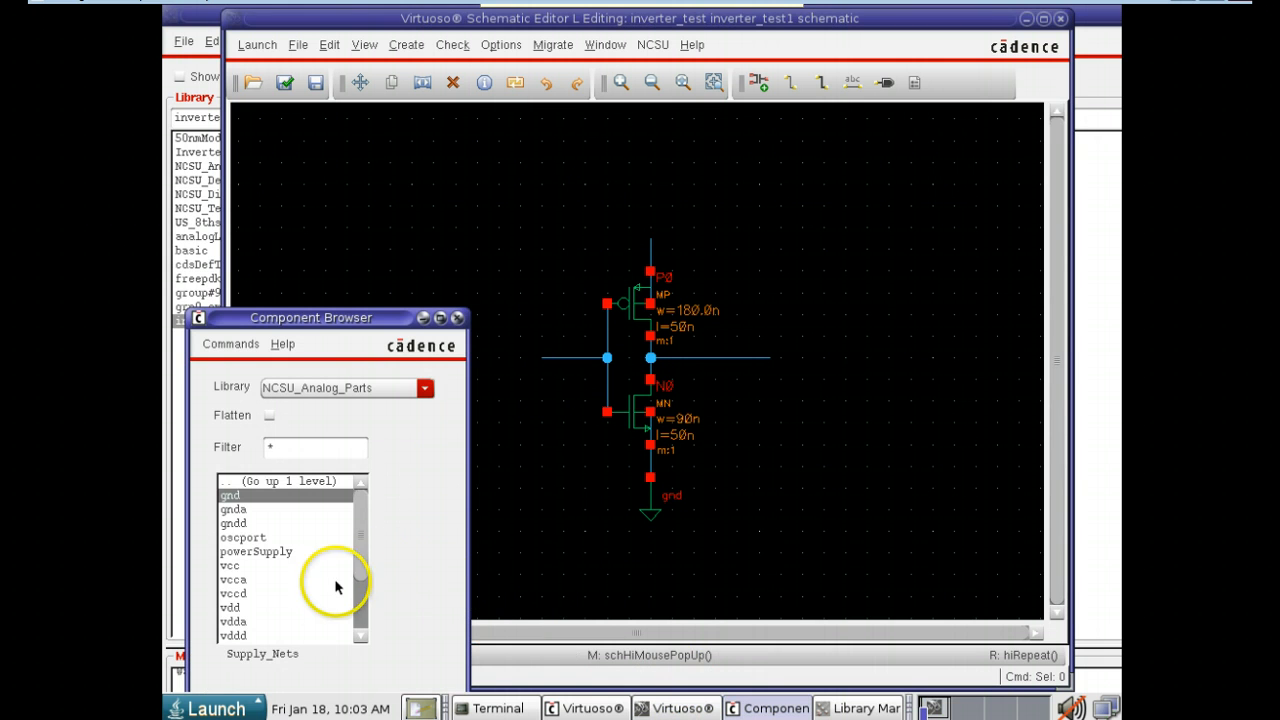
pyautogui.click(232, 607)
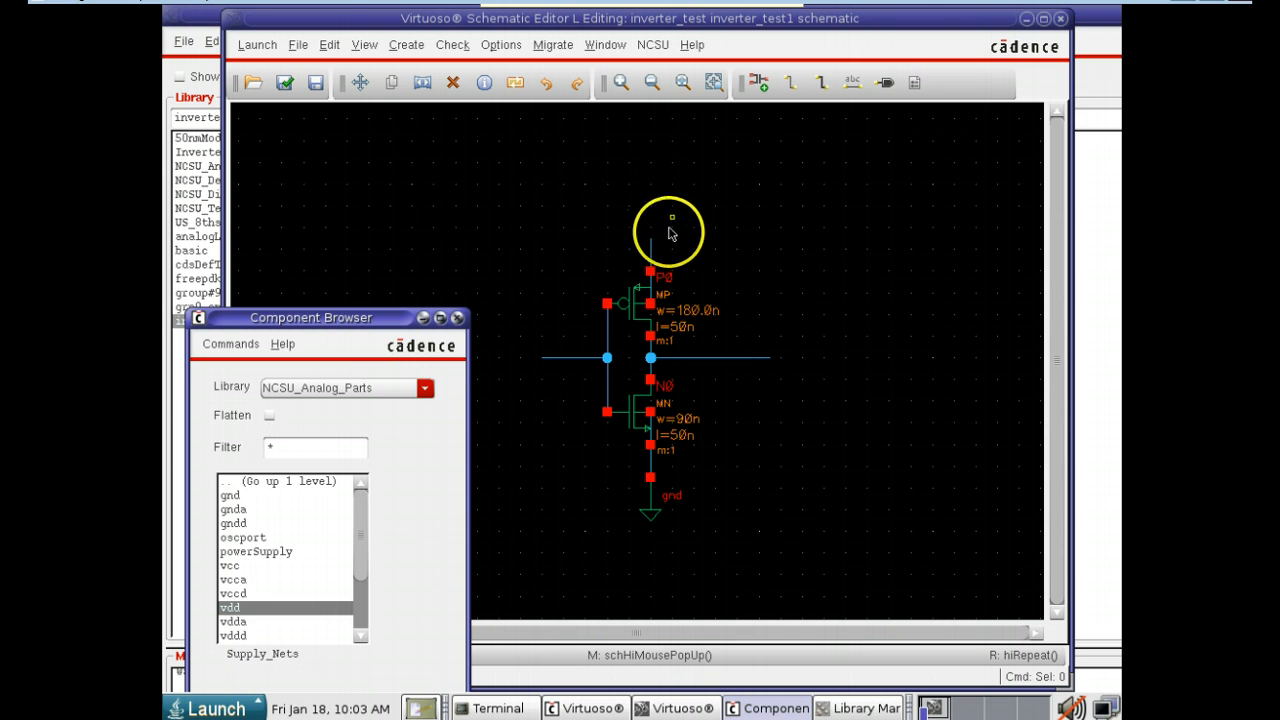
pyautogui.click(760, 96)
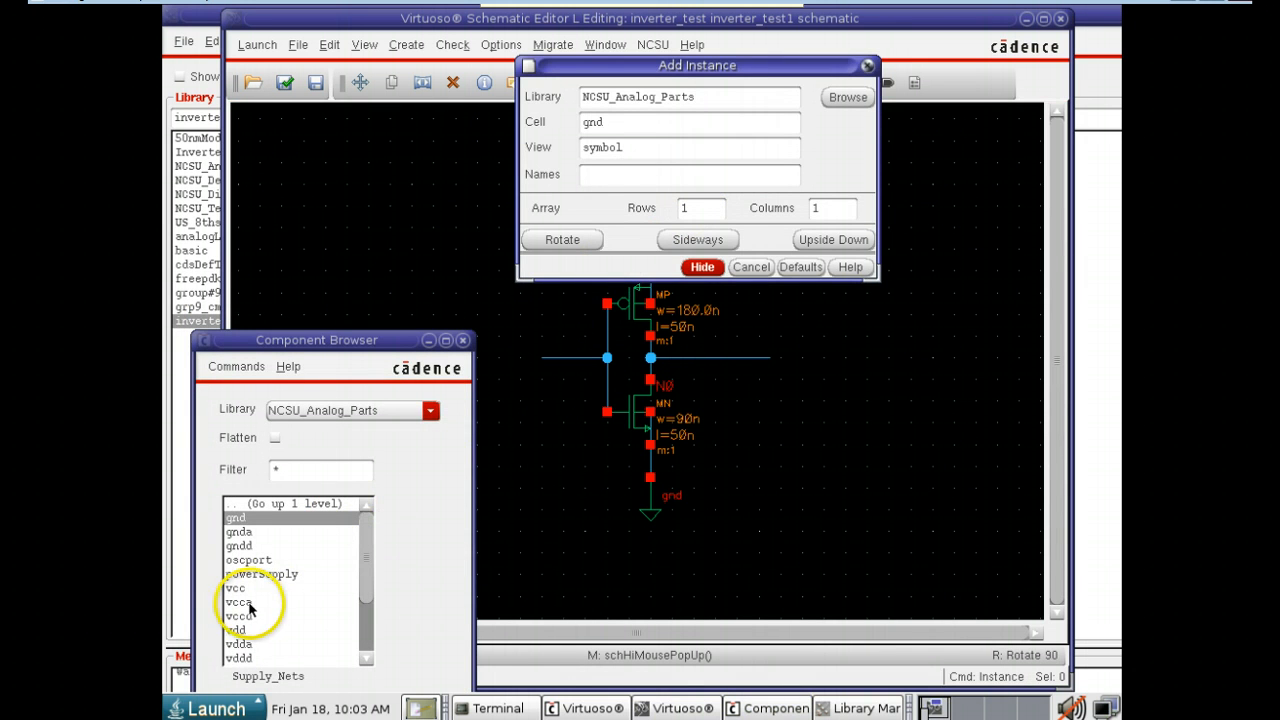
pyautogui.click(234, 631)
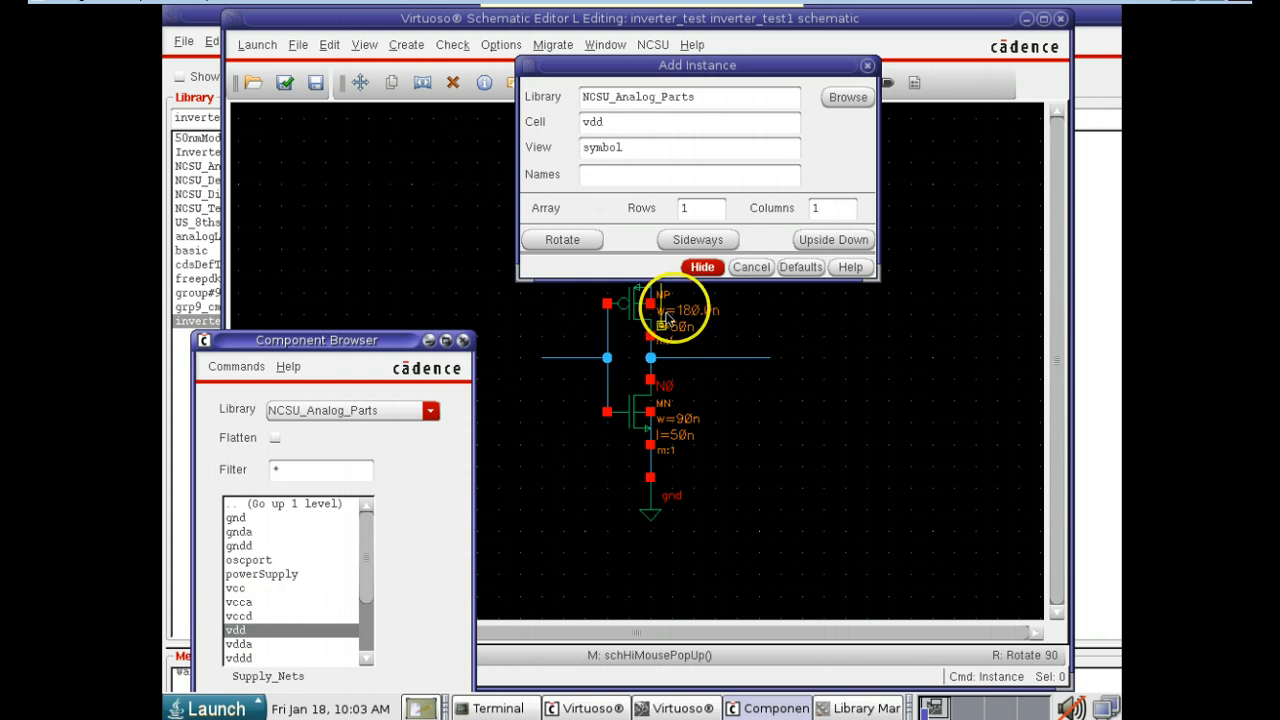
pyautogui.click(704, 267)
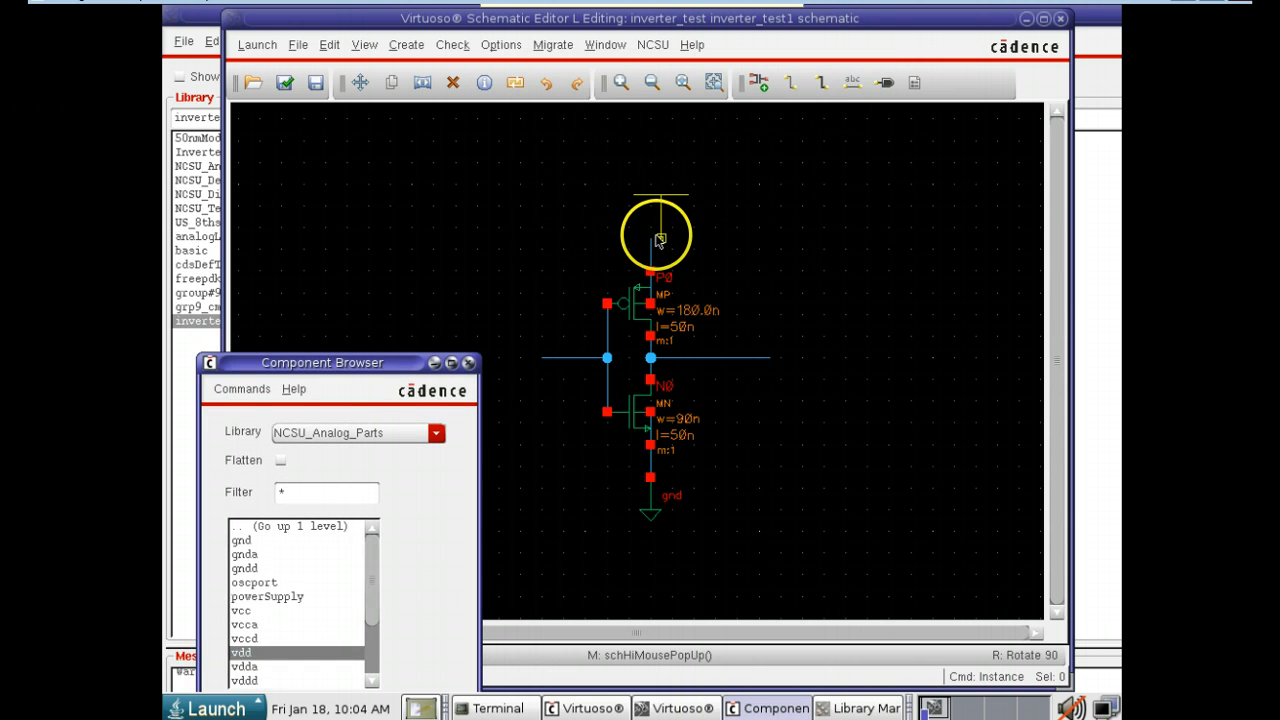
pyautogui.click(651, 240)
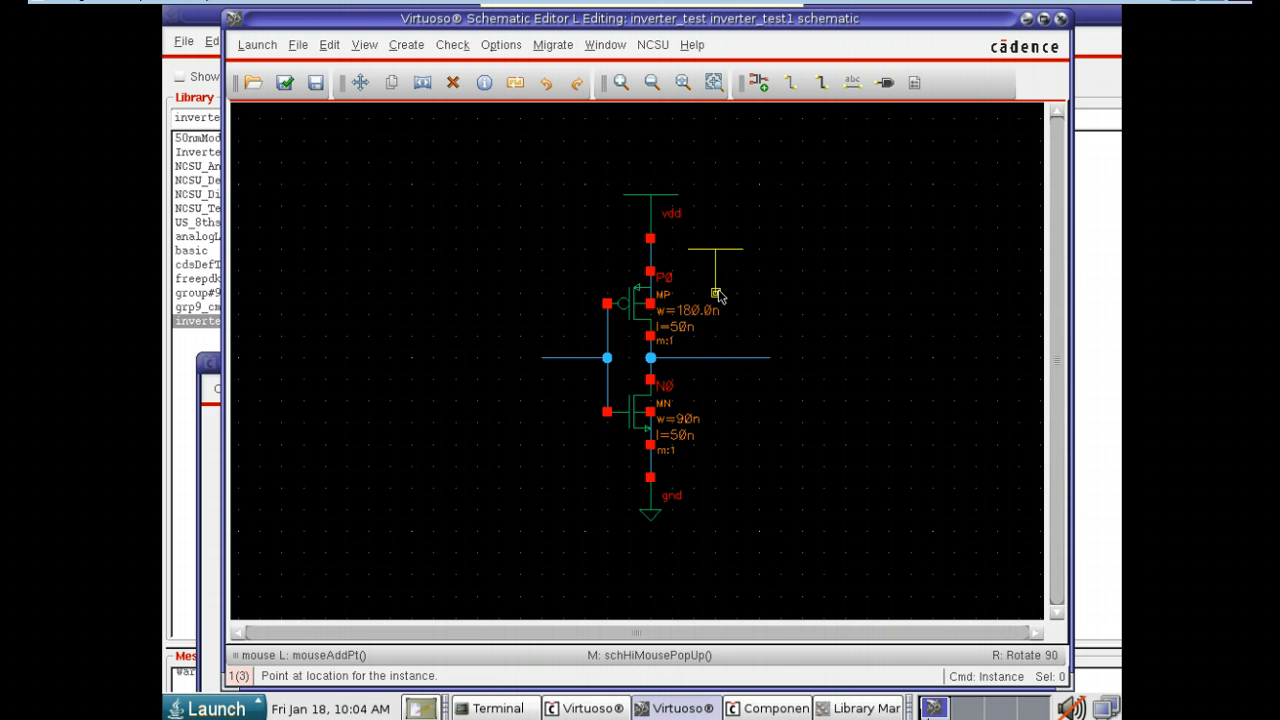
pyautogui.press('Escape')
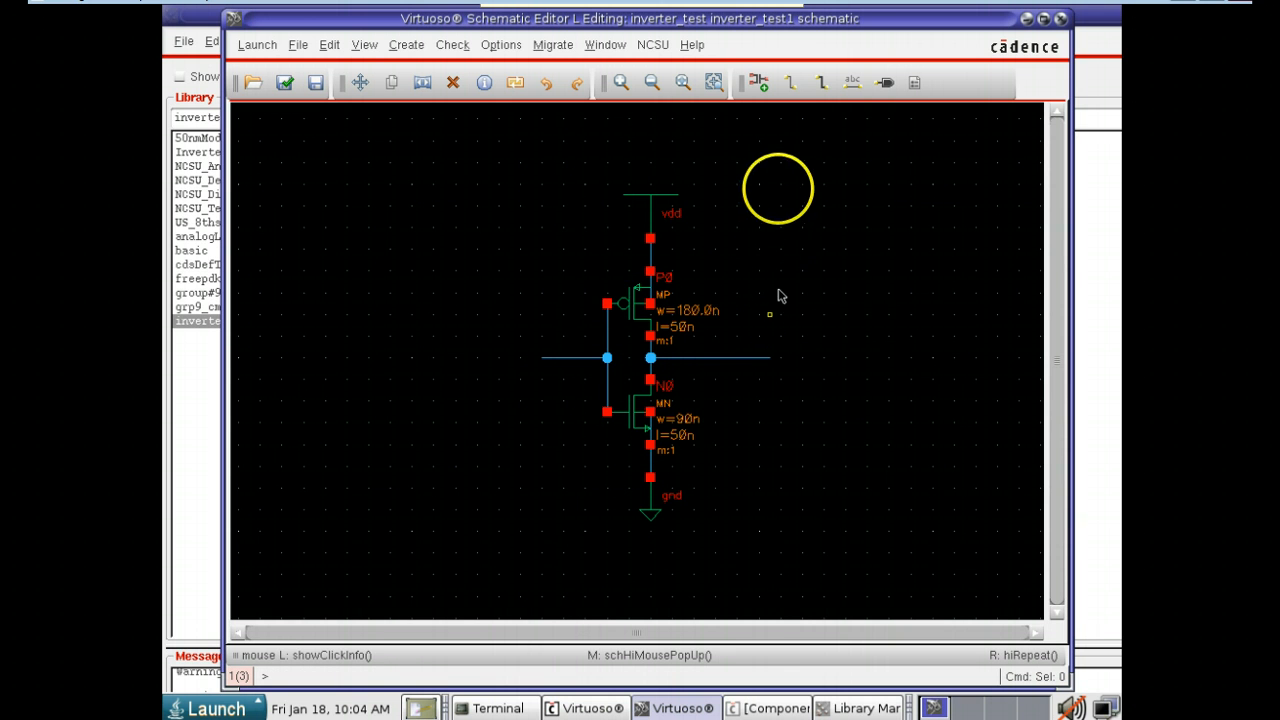
# - Add an input pin named A at the free end of the input wire
pyautogui.click(884, 86)
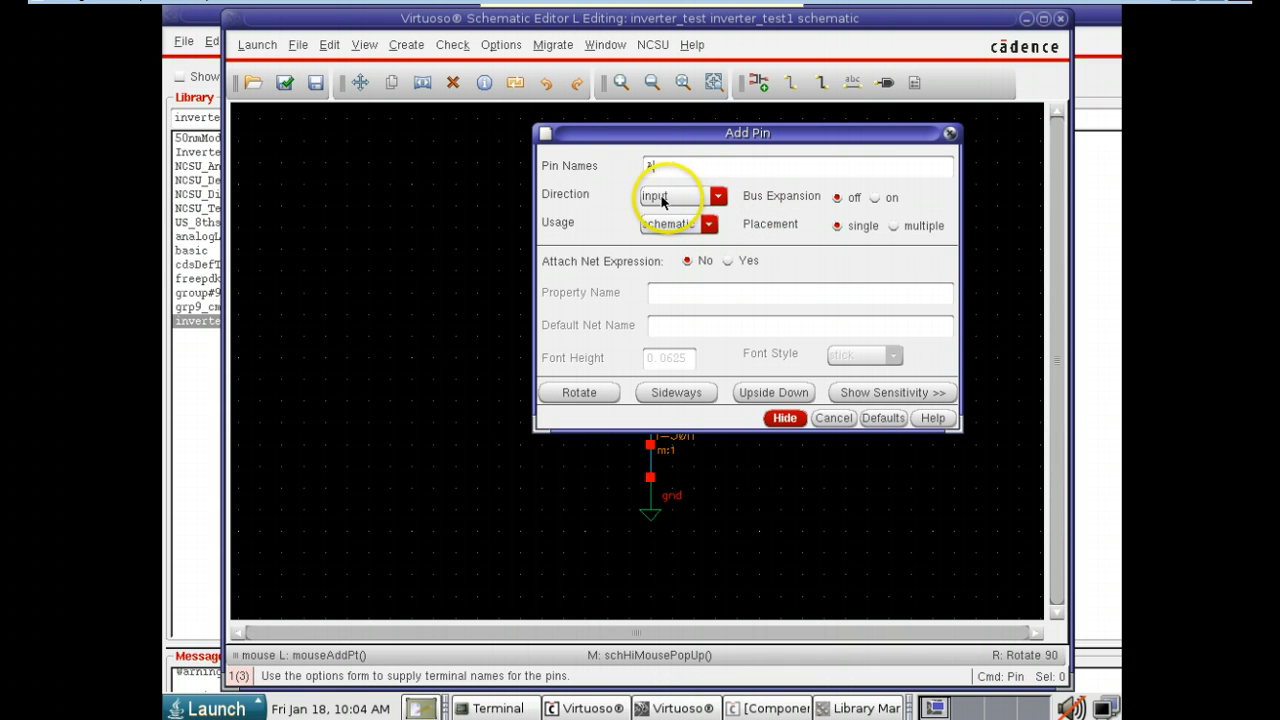
pyautogui.click(778, 418)
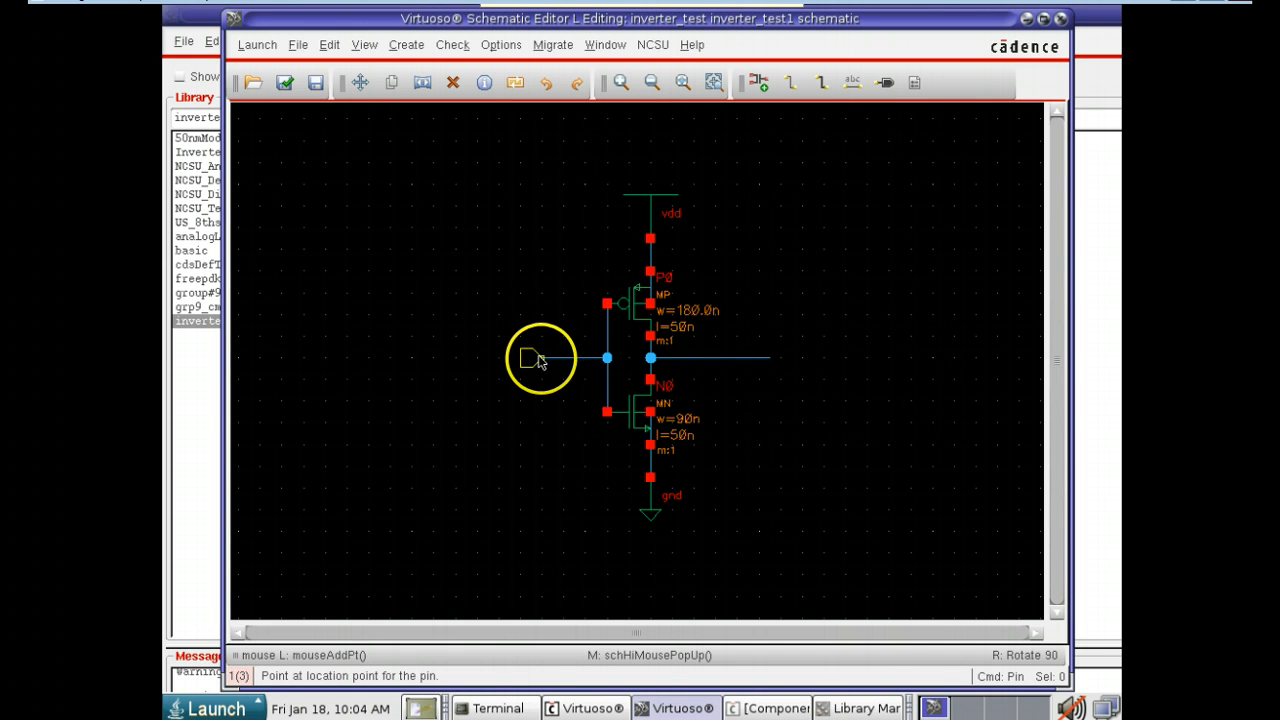
pyautogui.click(537, 360)
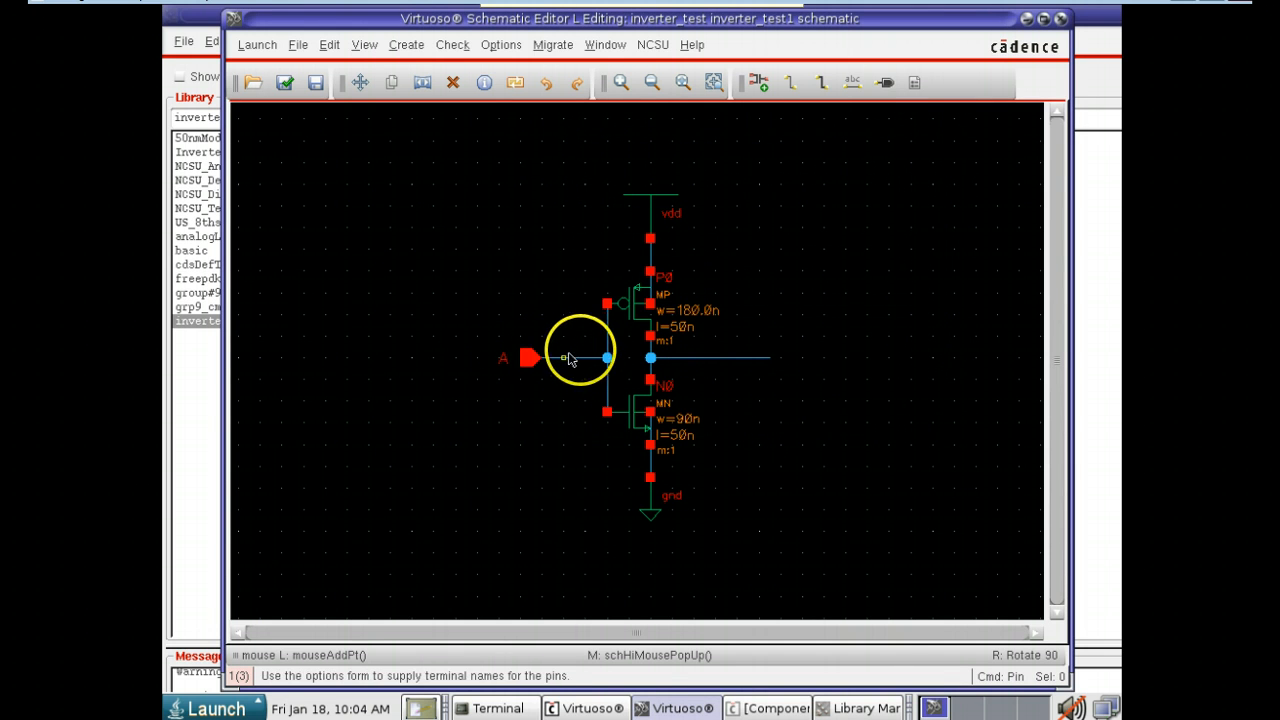
# - Add an output pin named Y at the free end of the output wire
pyautogui.click(893, 83)
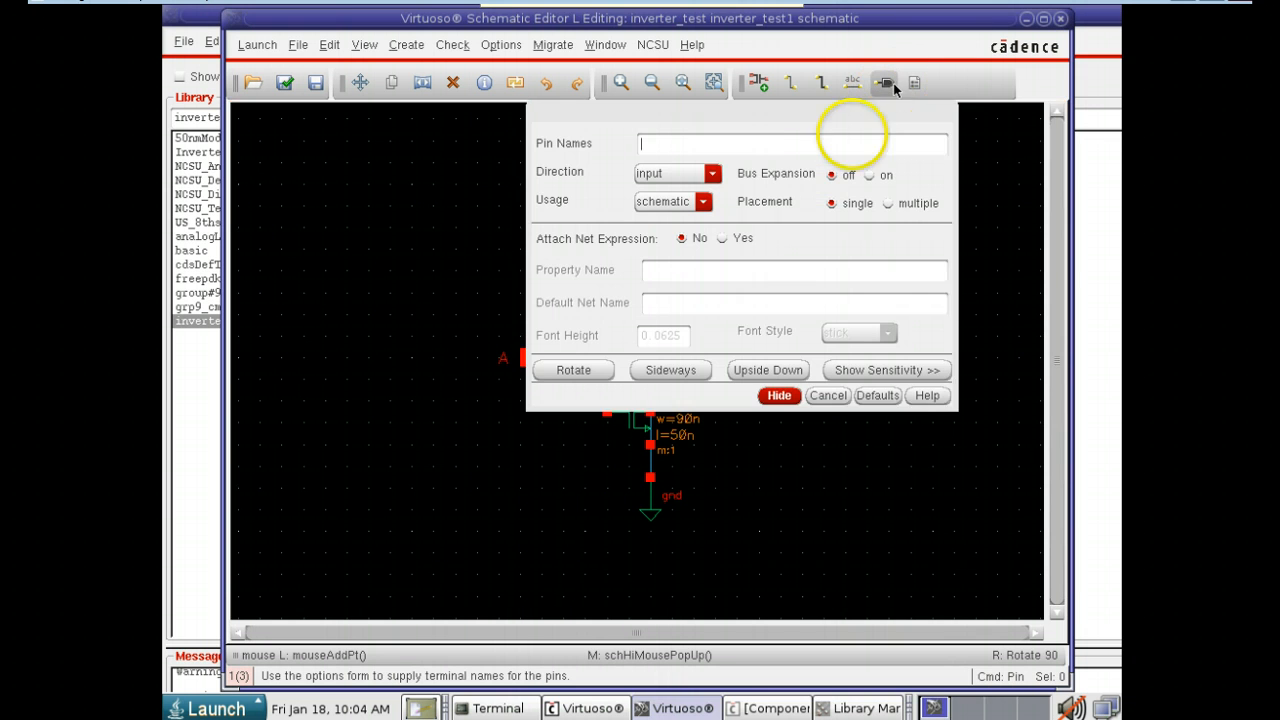
pyautogui.click(813, 146)
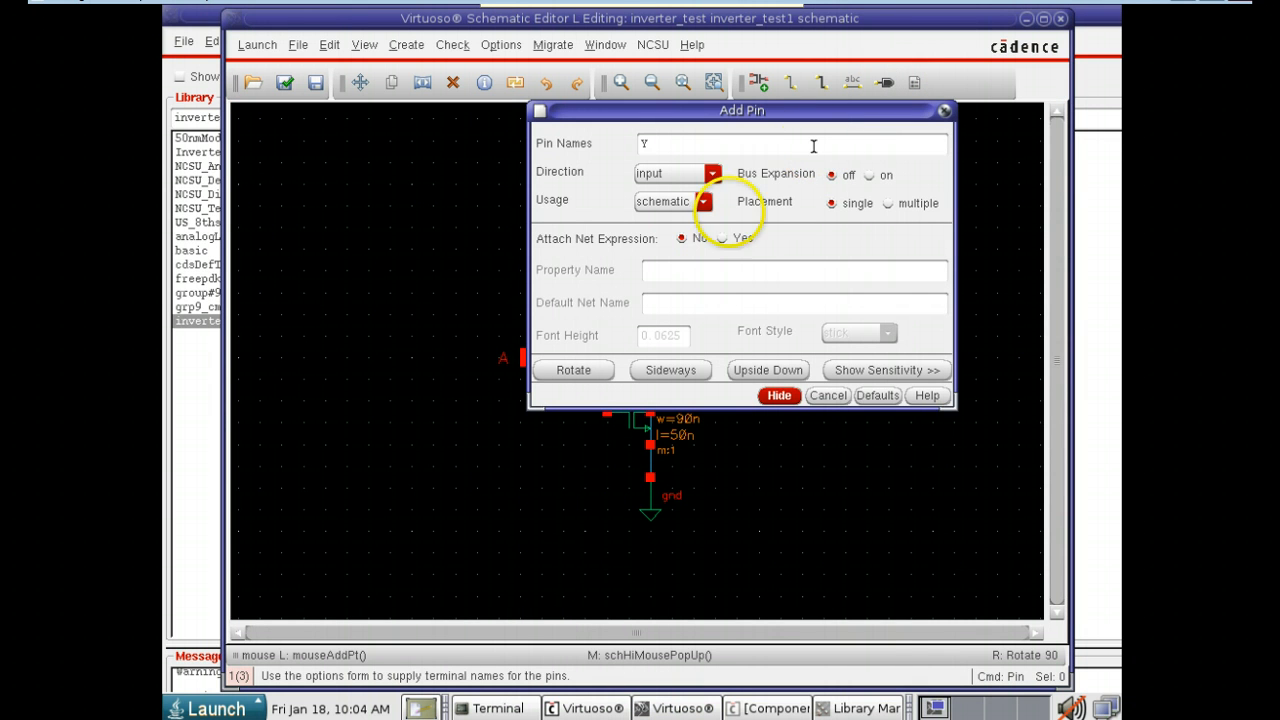
pyautogui.click(712, 175)
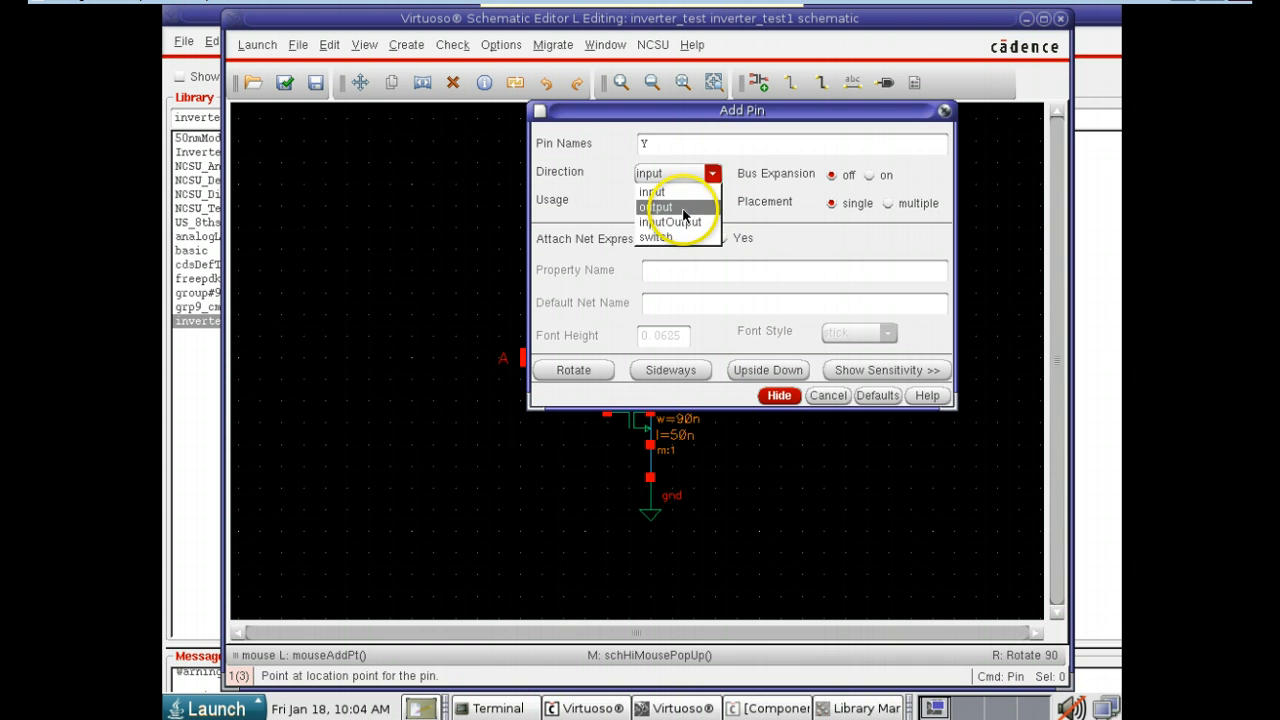
pyautogui.click(688, 207)
pyautogui.click(776, 394)
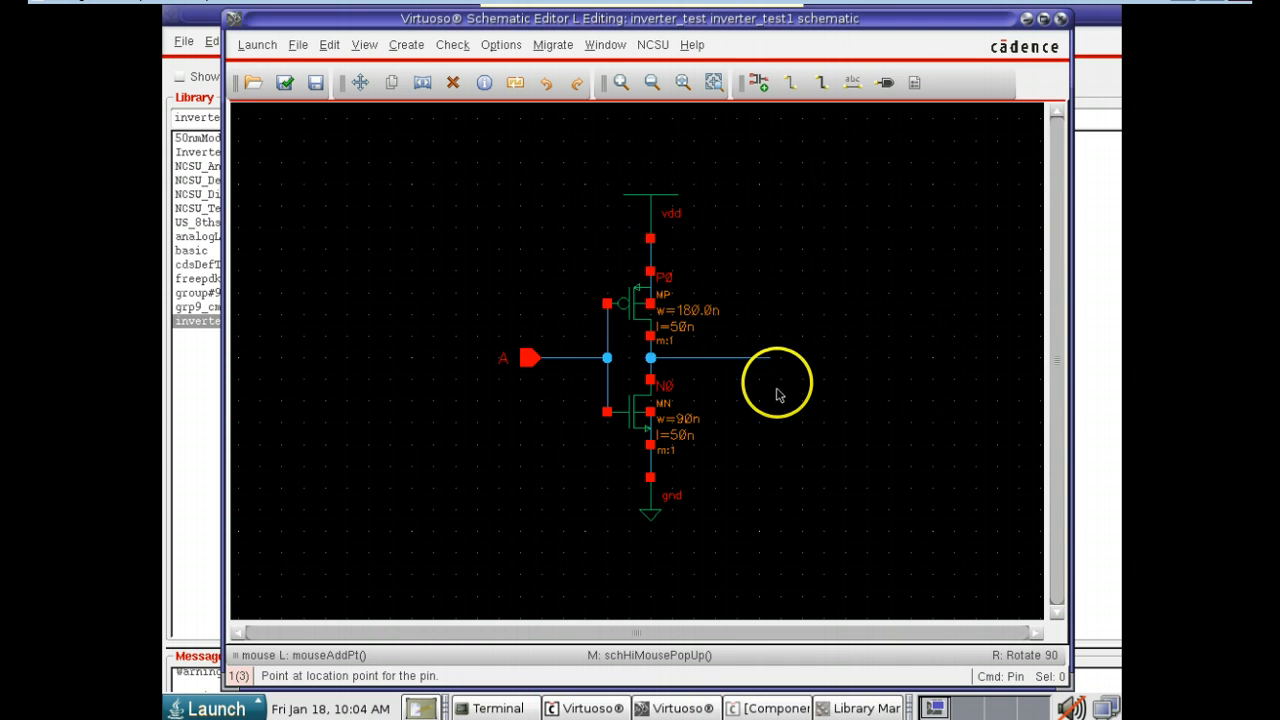
pyautogui.click(775, 359)
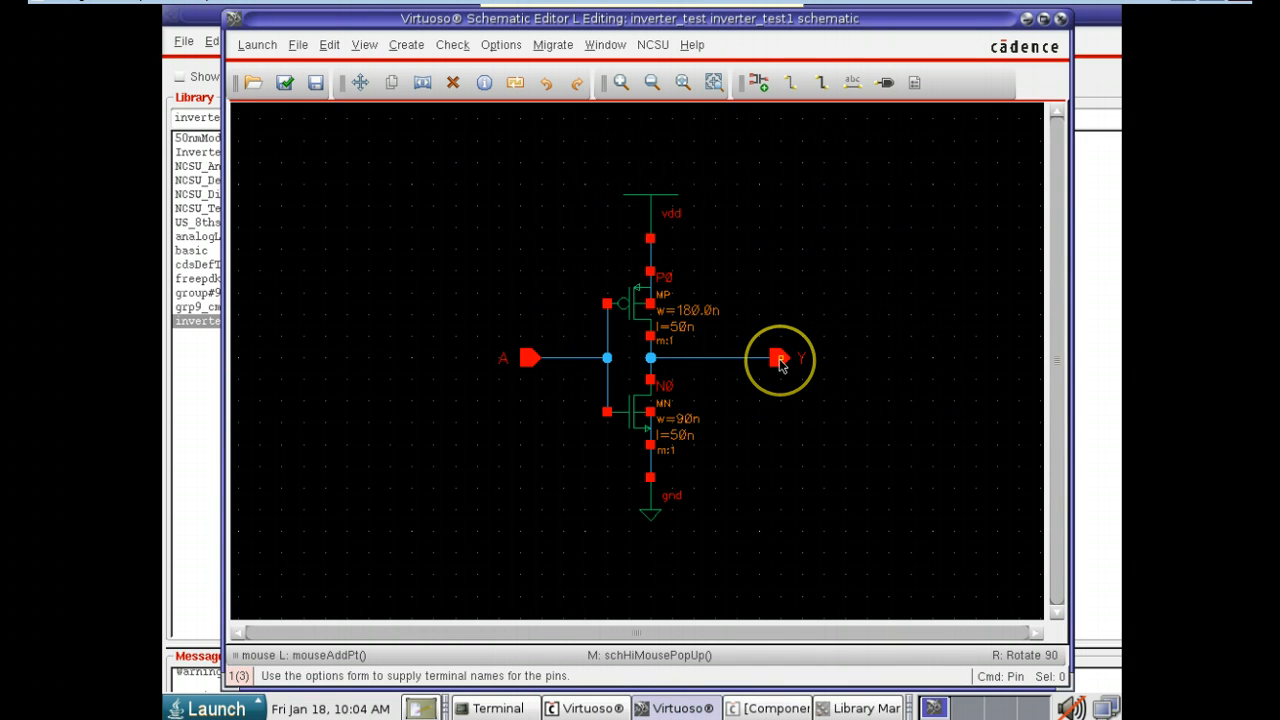
pyautogui.press('Escape')
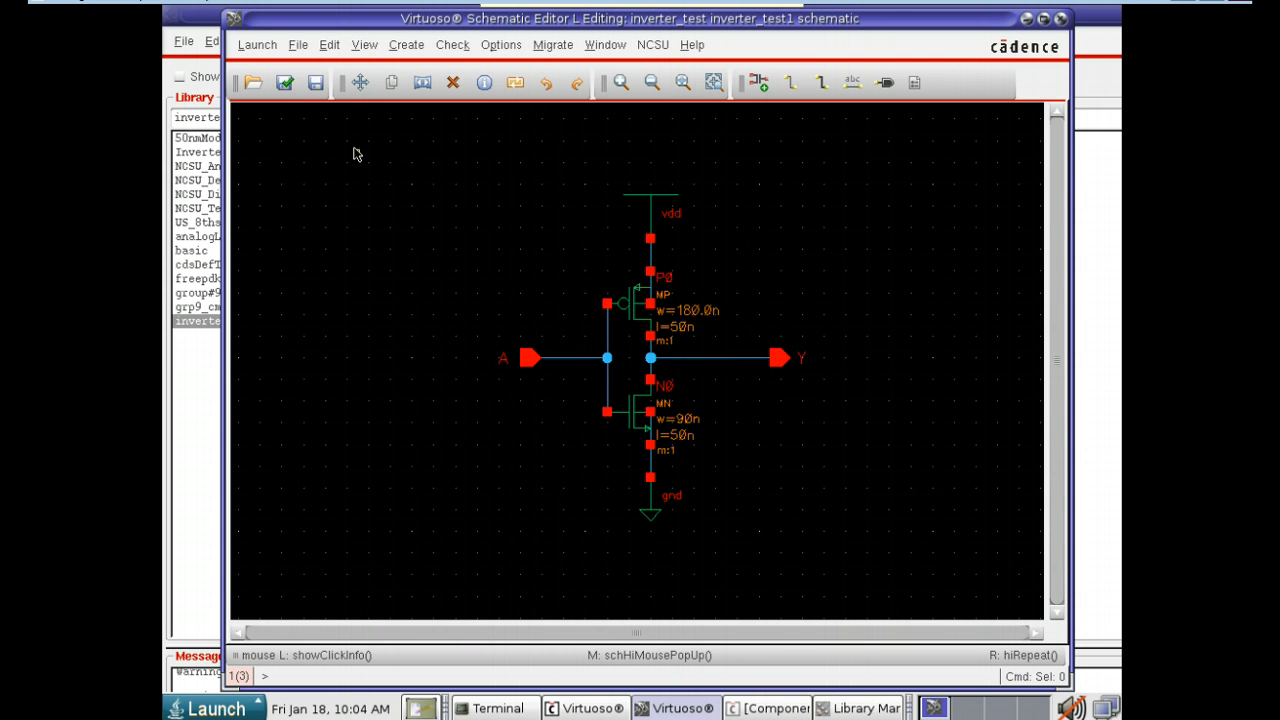
# - Check and save the inverter schematic, and review the check result in the Virtuoso log window
pyautogui.click(286, 85)
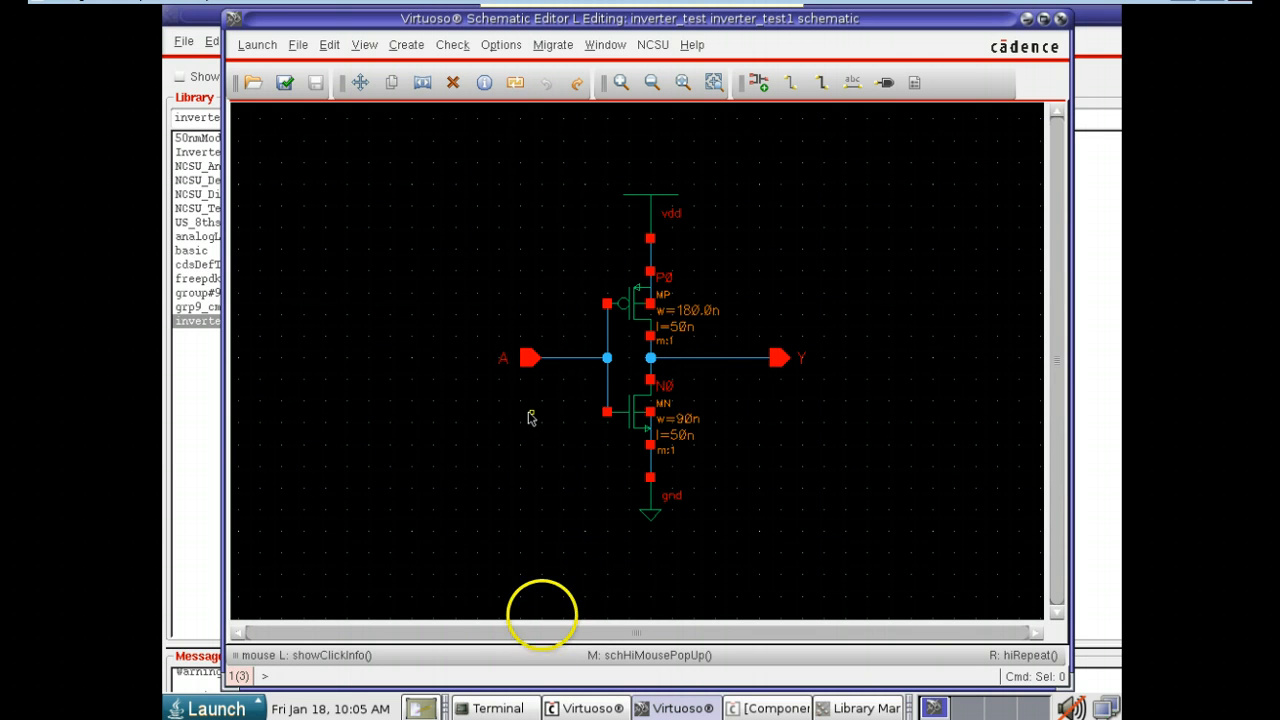
pyautogui.click(592, 708)
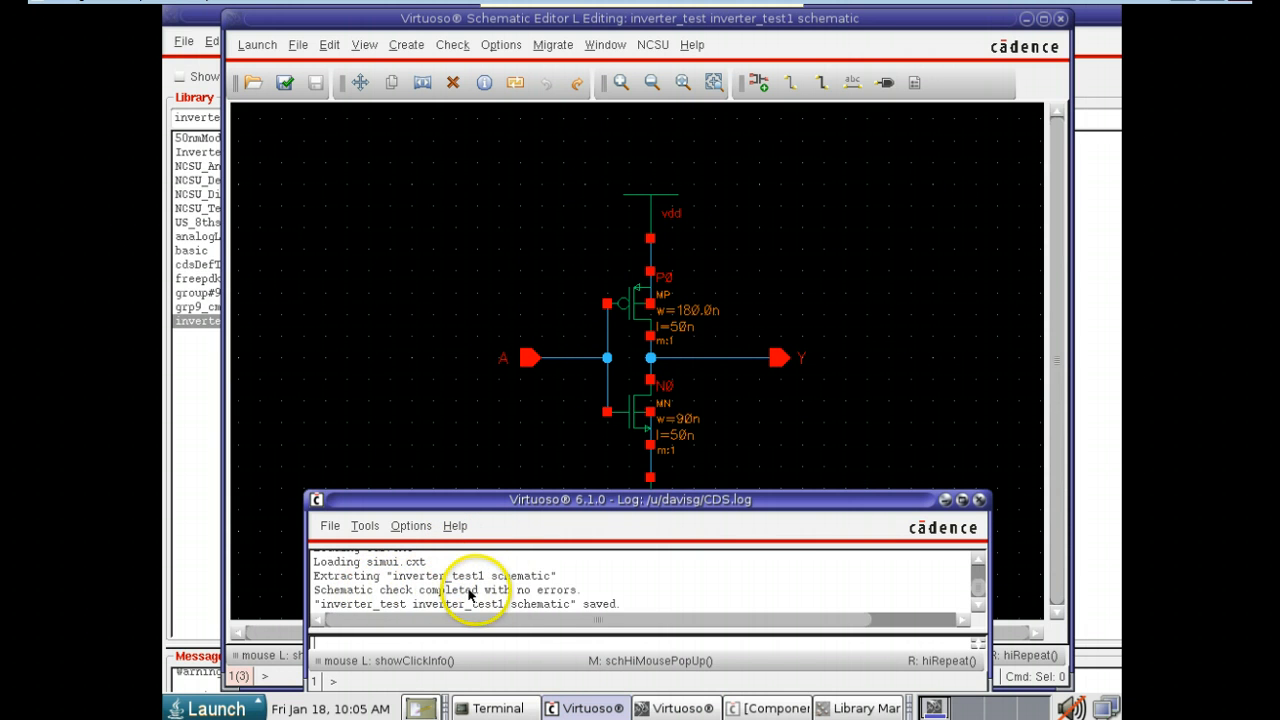
pyautogui.click(585, 708)
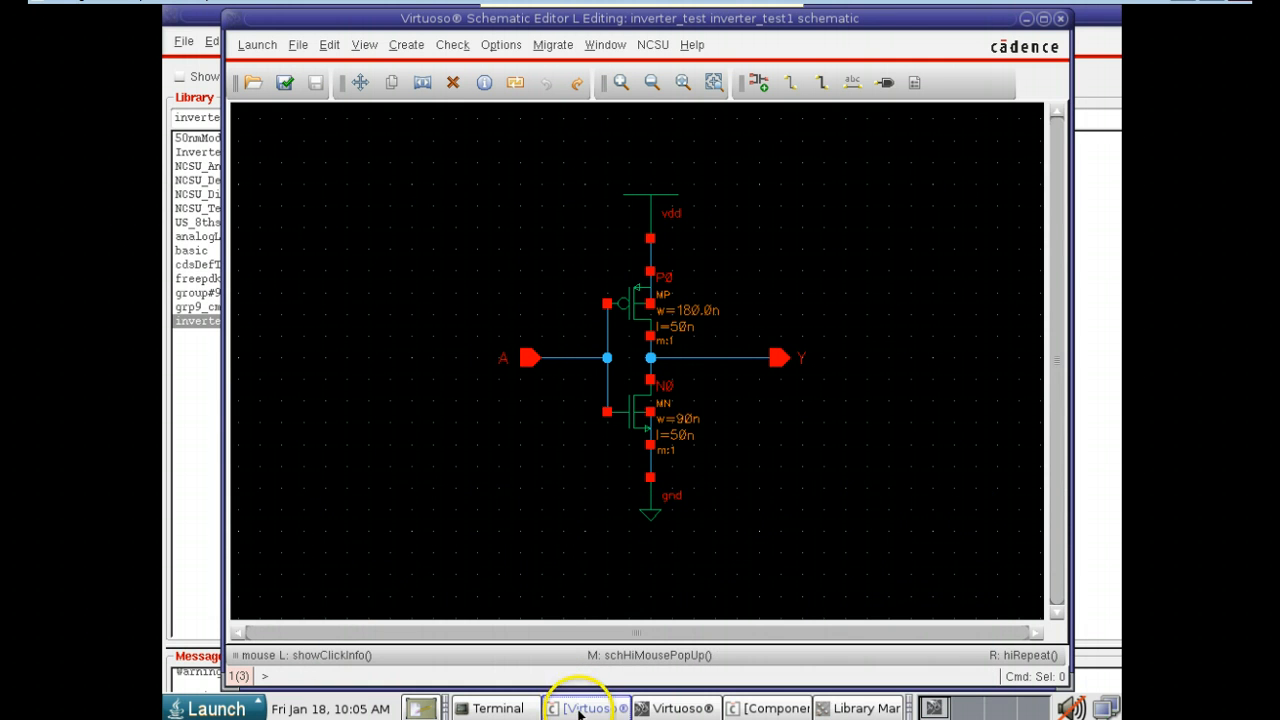
# - Delete the wire between the PMOS gate and the input junction, and check and save the schematic
pyautogui.click(454, 84)
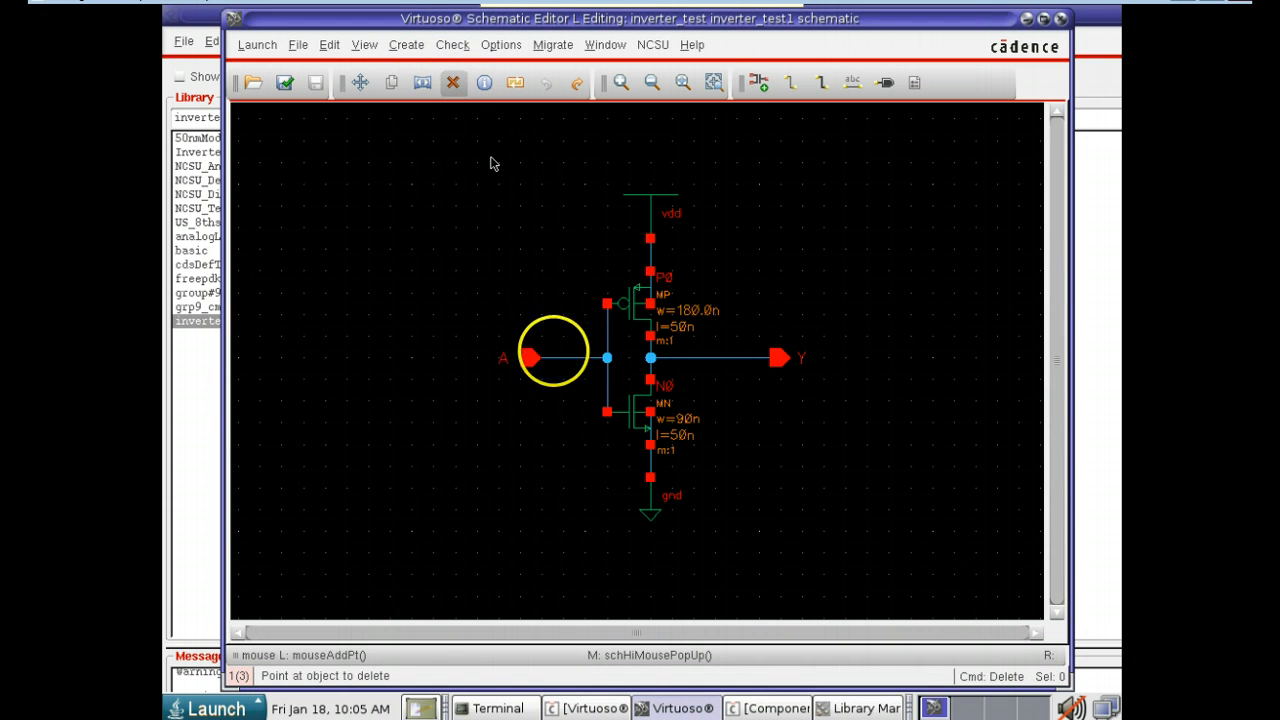
pyautogui.click(607, 326)
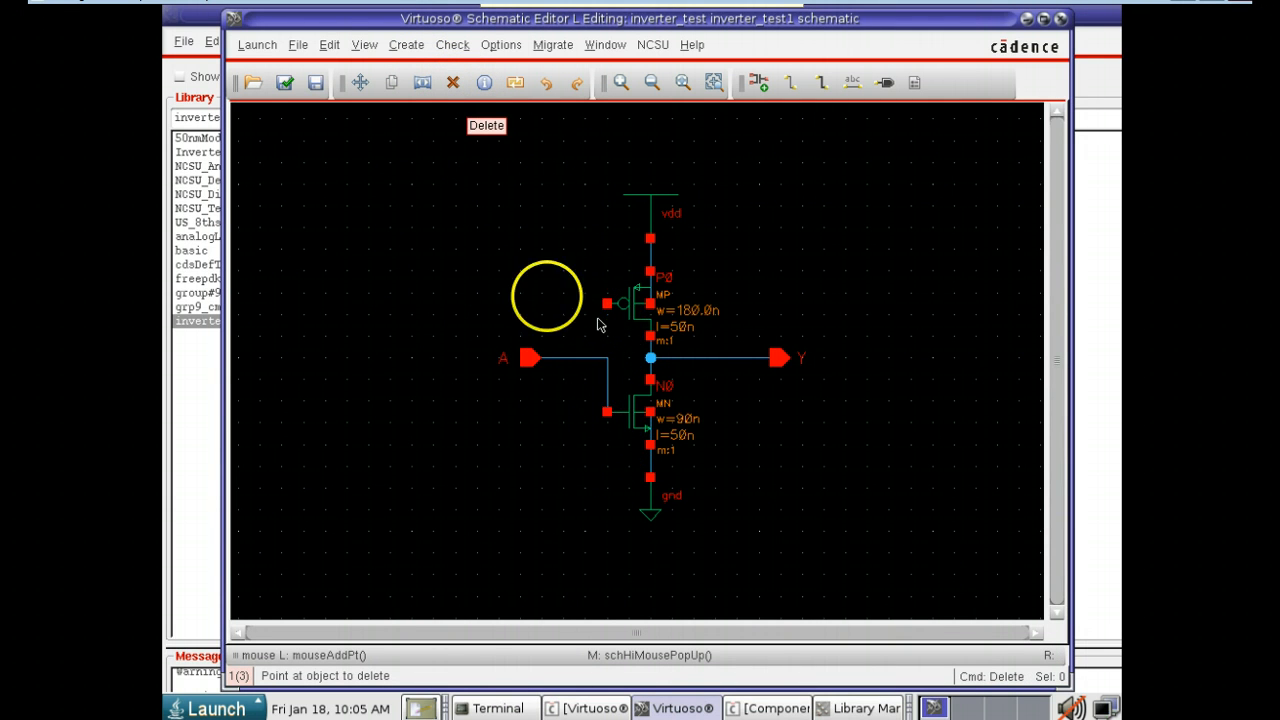
pyautogui.click(287, 84)
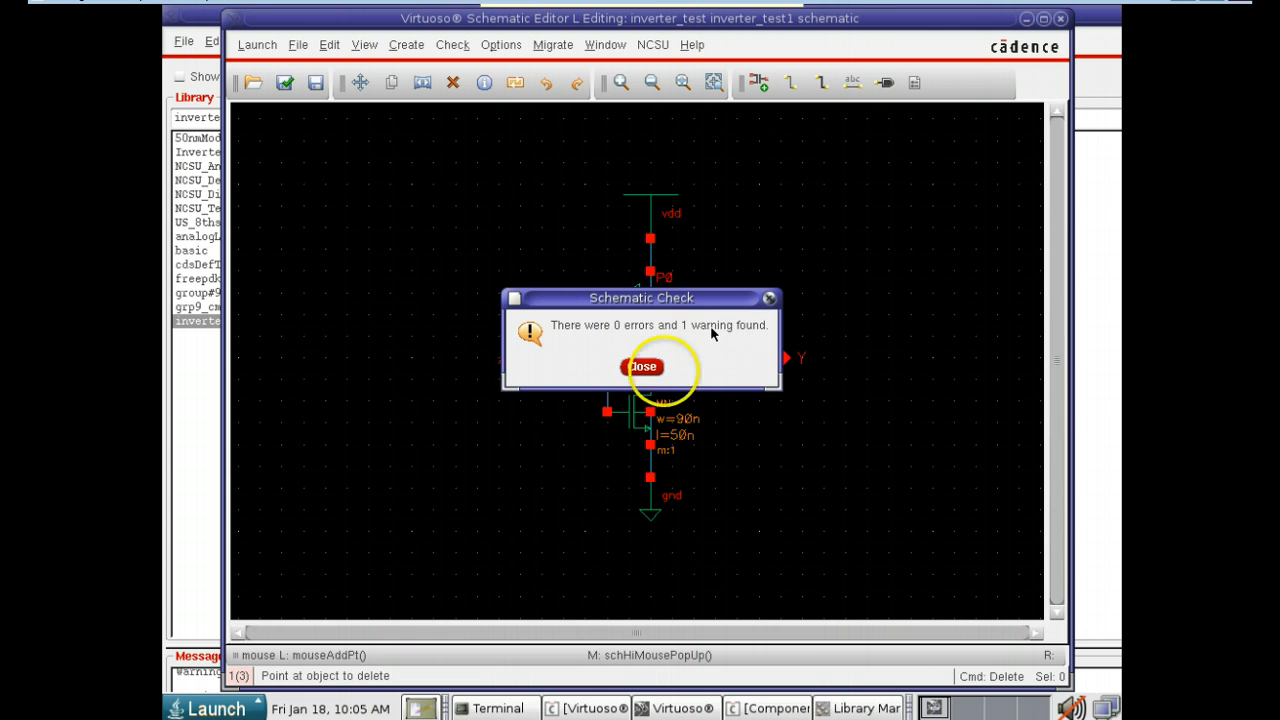
# - Read the schematic check's warning details in the Virtuoso log and close the check summary
pyautogui.click(585, 708)
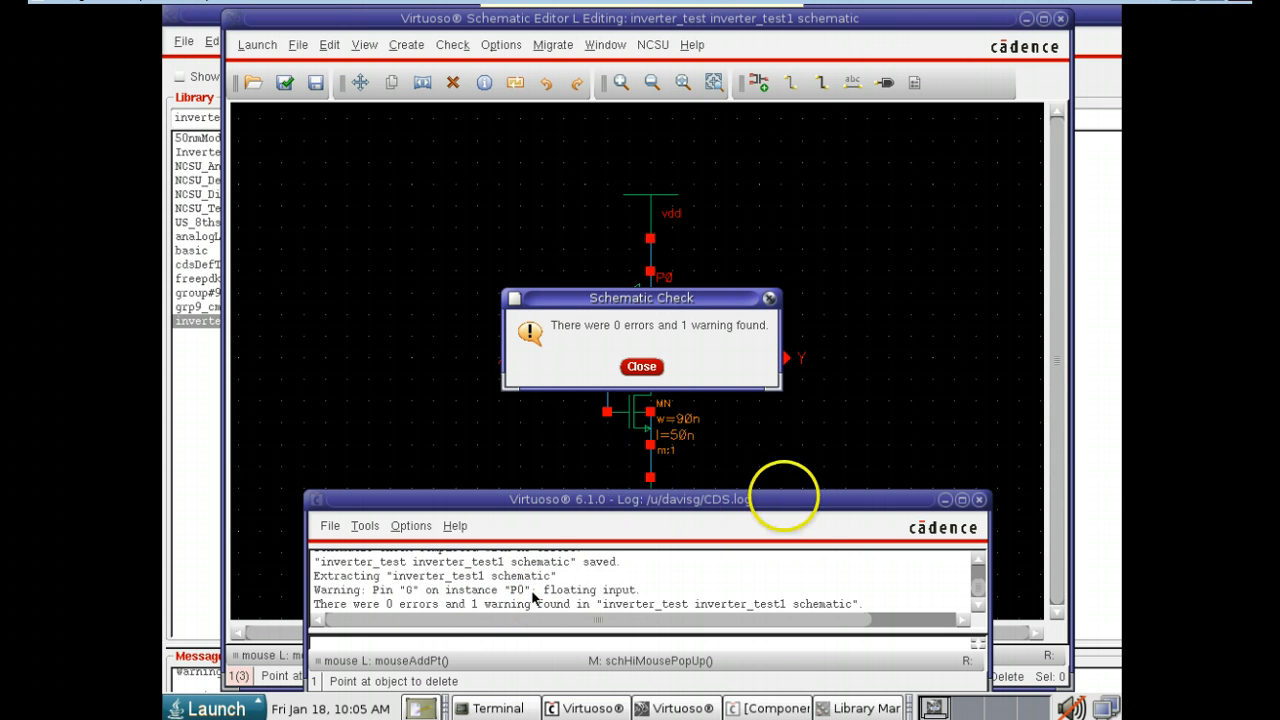
pyautogui.click(641, 366)
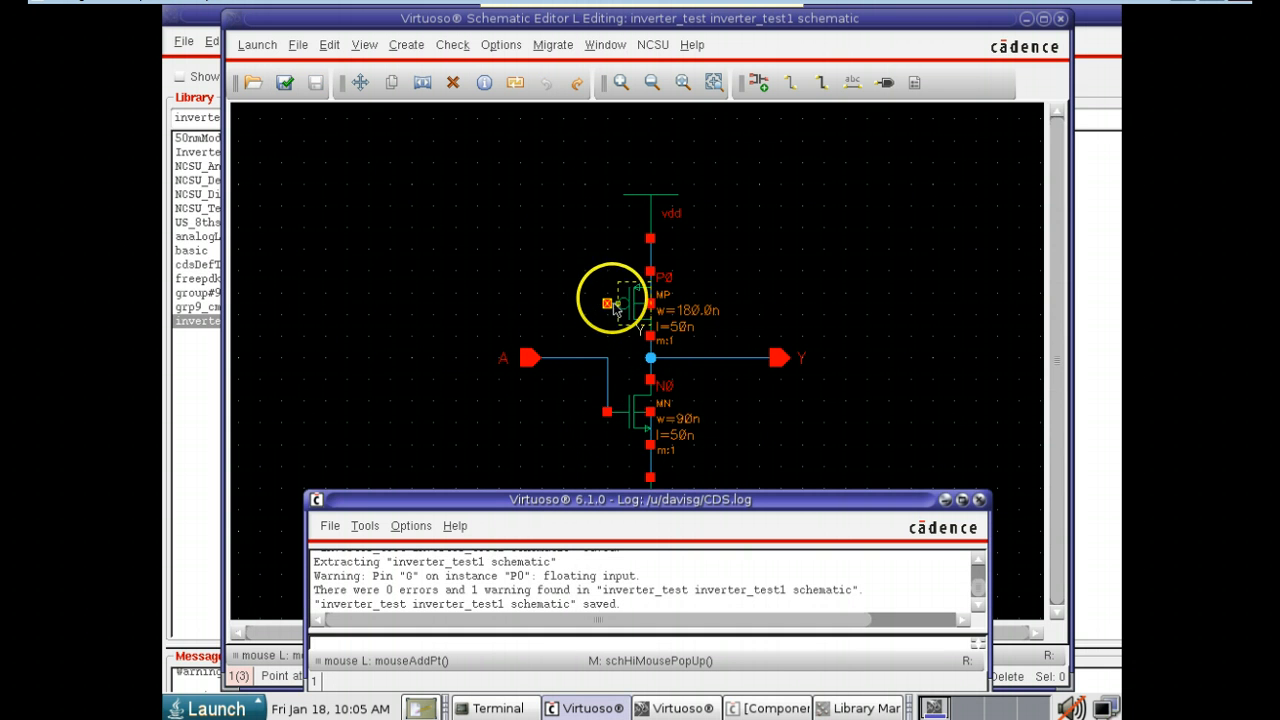
pyautogui.press('Delete')
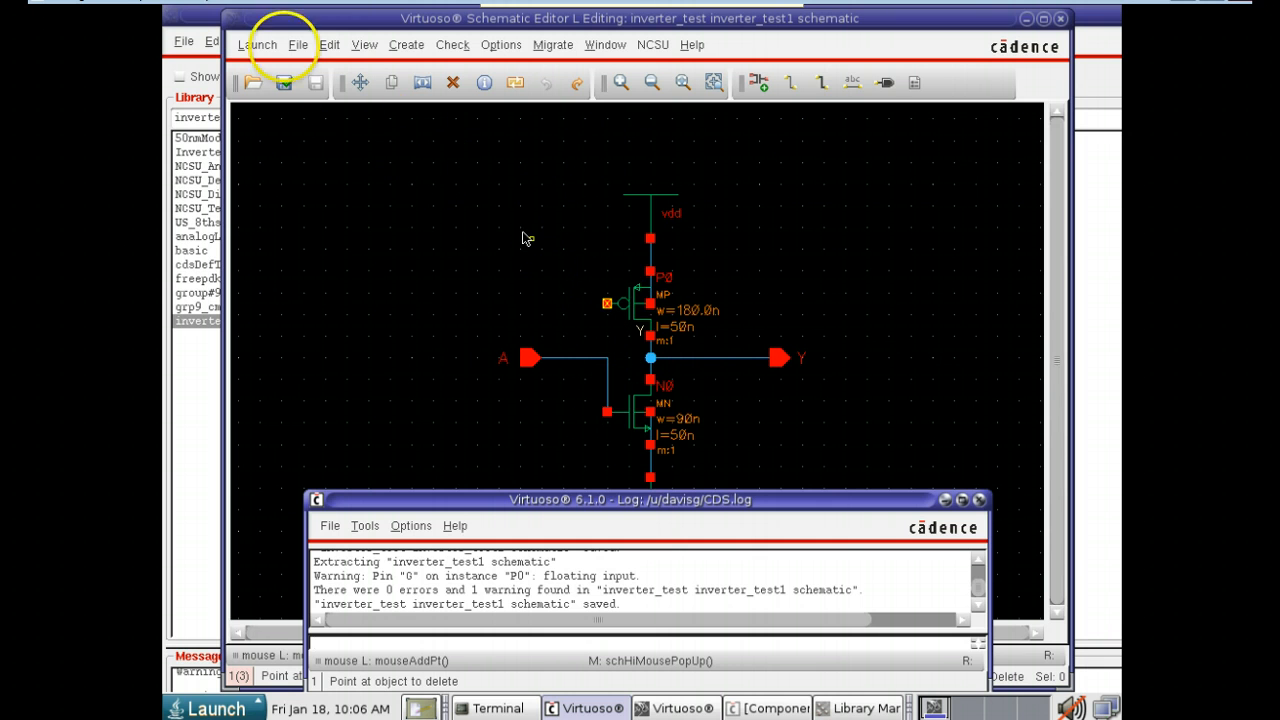
# - Wire the PMOS gate back down to the input wire's corner, and check and save the schematic
pyautogui.click(790, 82)
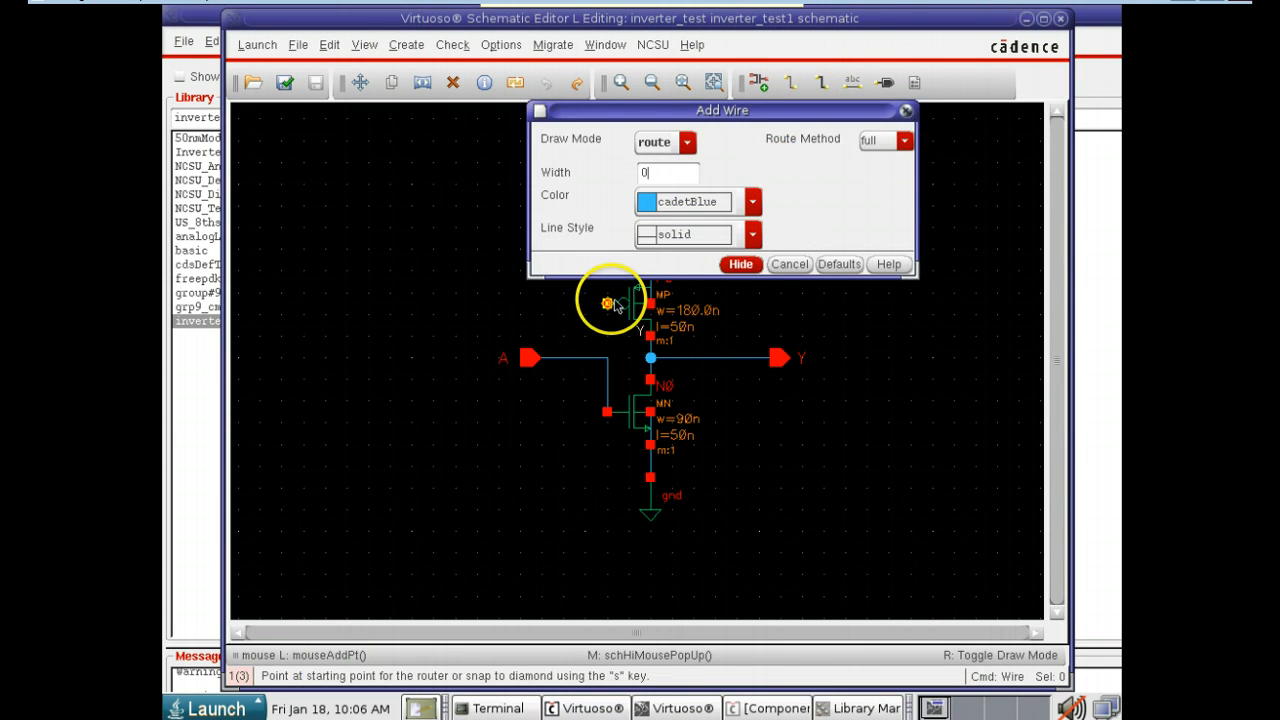
pyautogui.click(607, 303)
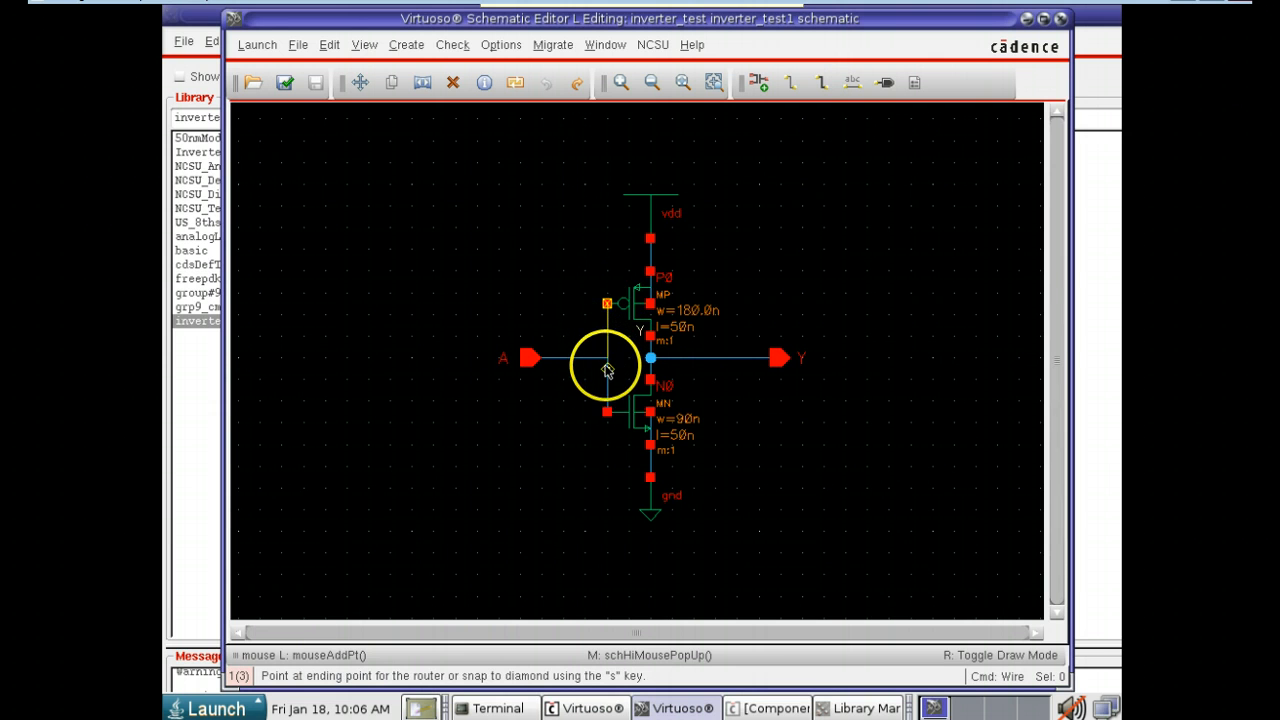
pyautogui.click(607, 360)
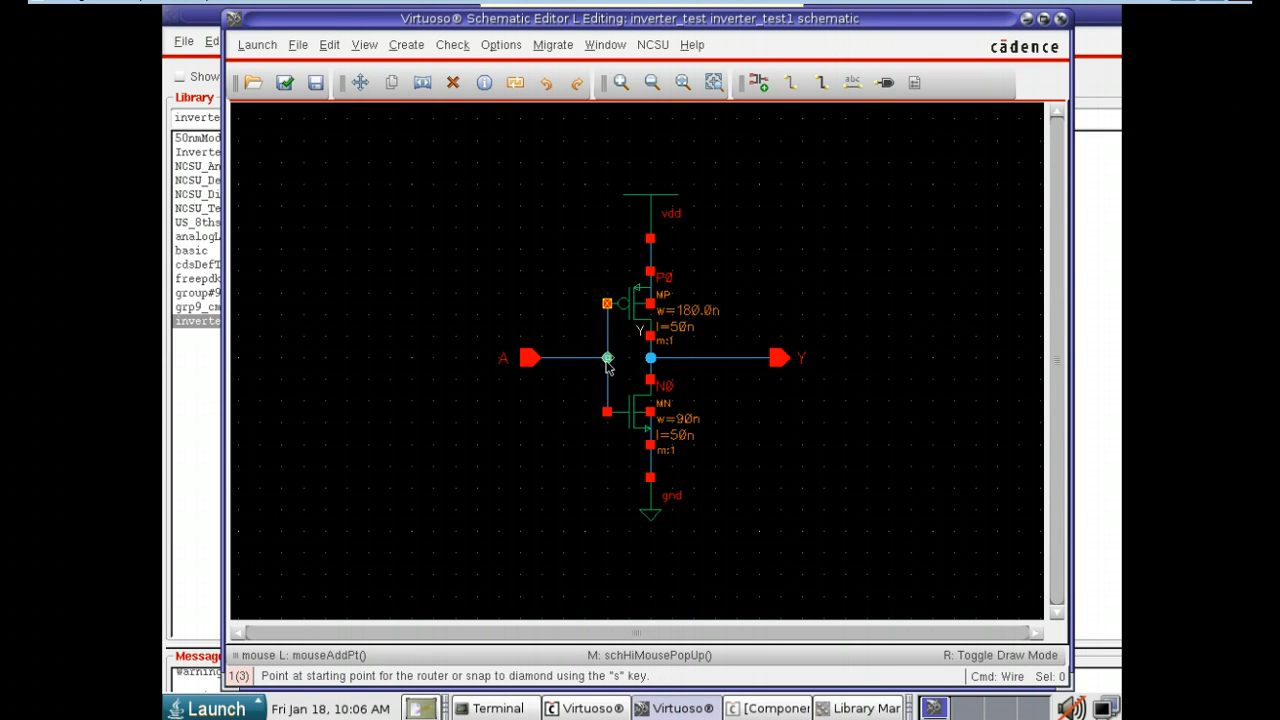
pyautogui.click(607, 360)
pyautogui.press('Escape')
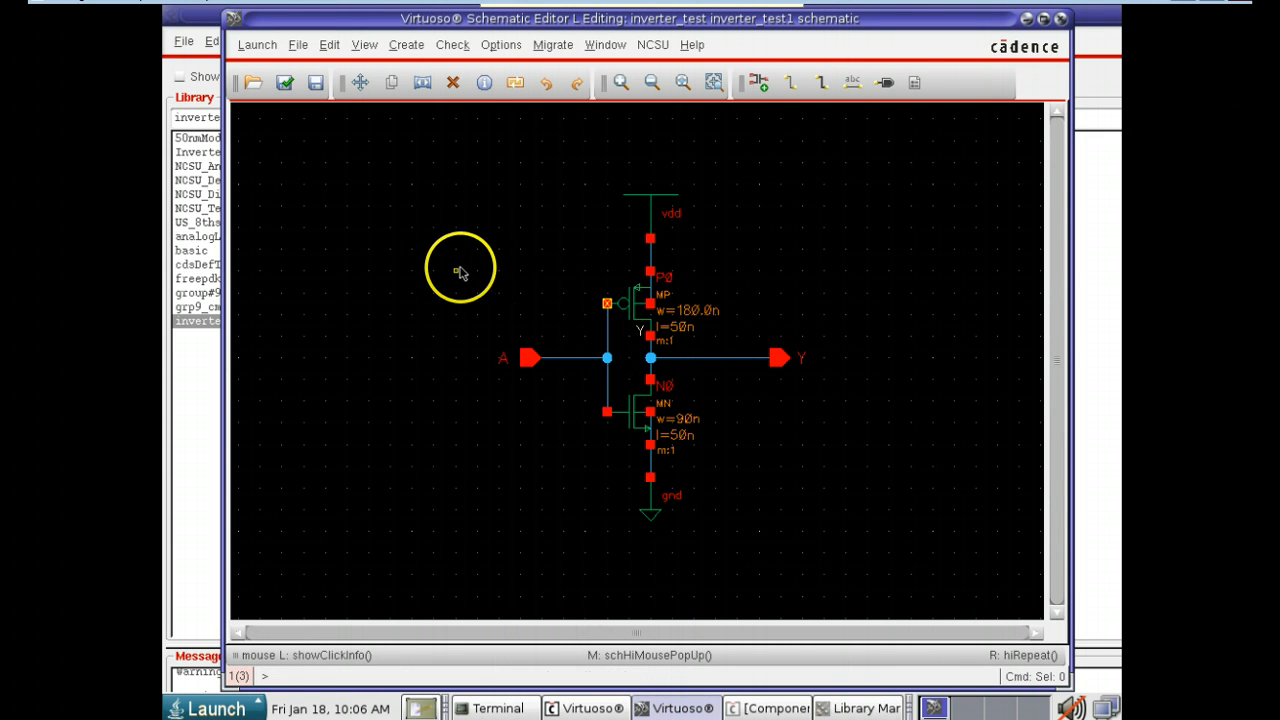
pyautogui.click(287, 85)
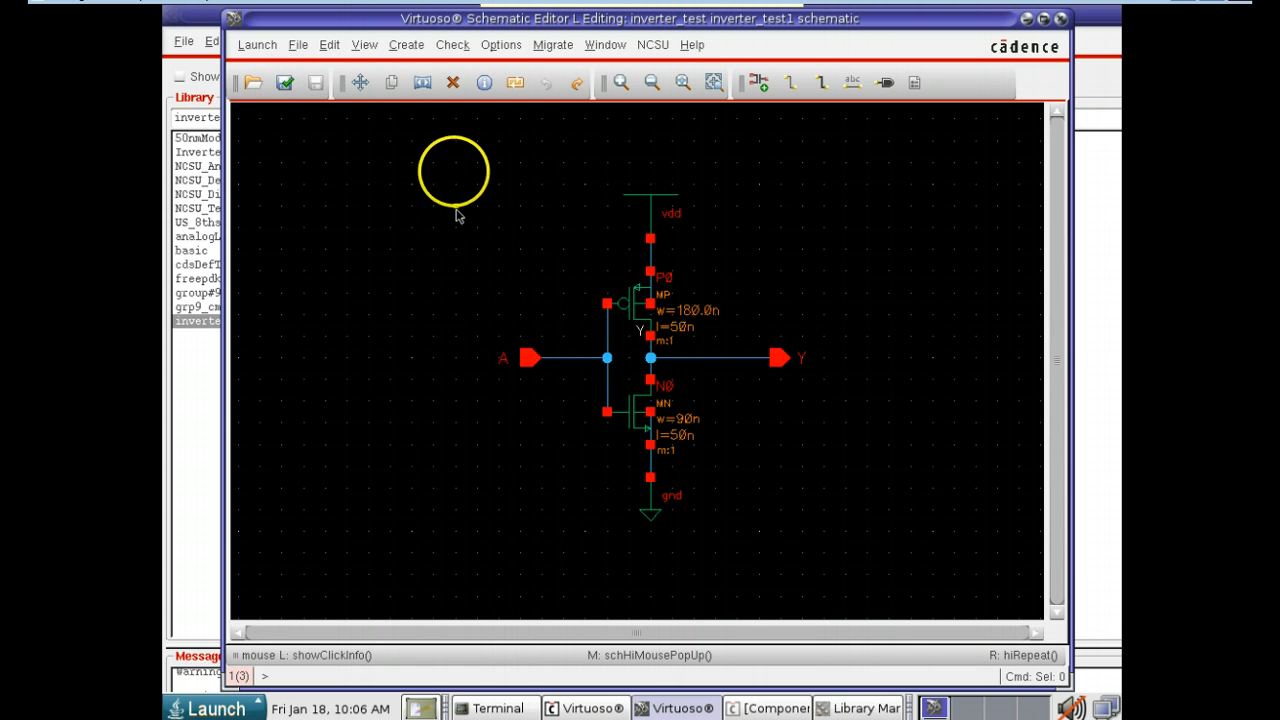
# - Create a symbol cellview of inverter_test1 from its schematic view, with view name symbol and data type schematicSymbol
pyautogui.click(395, 48)
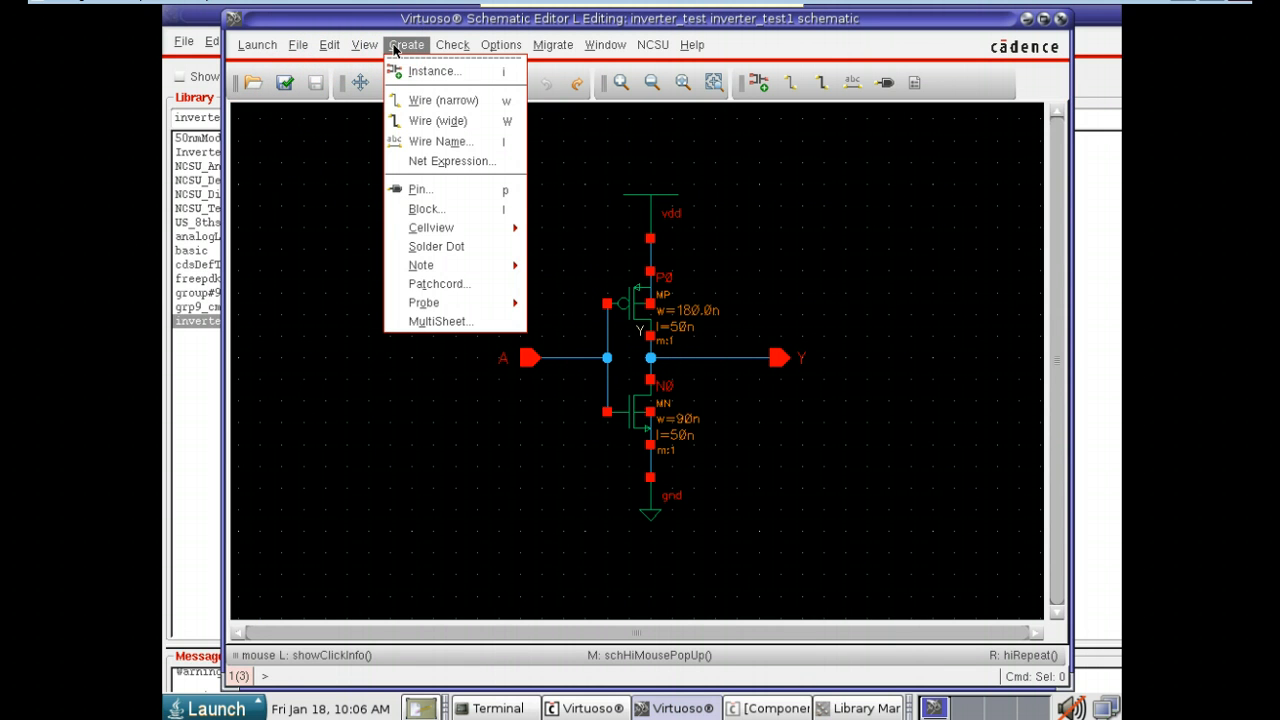
pyautogui.moveTo(450, 232)
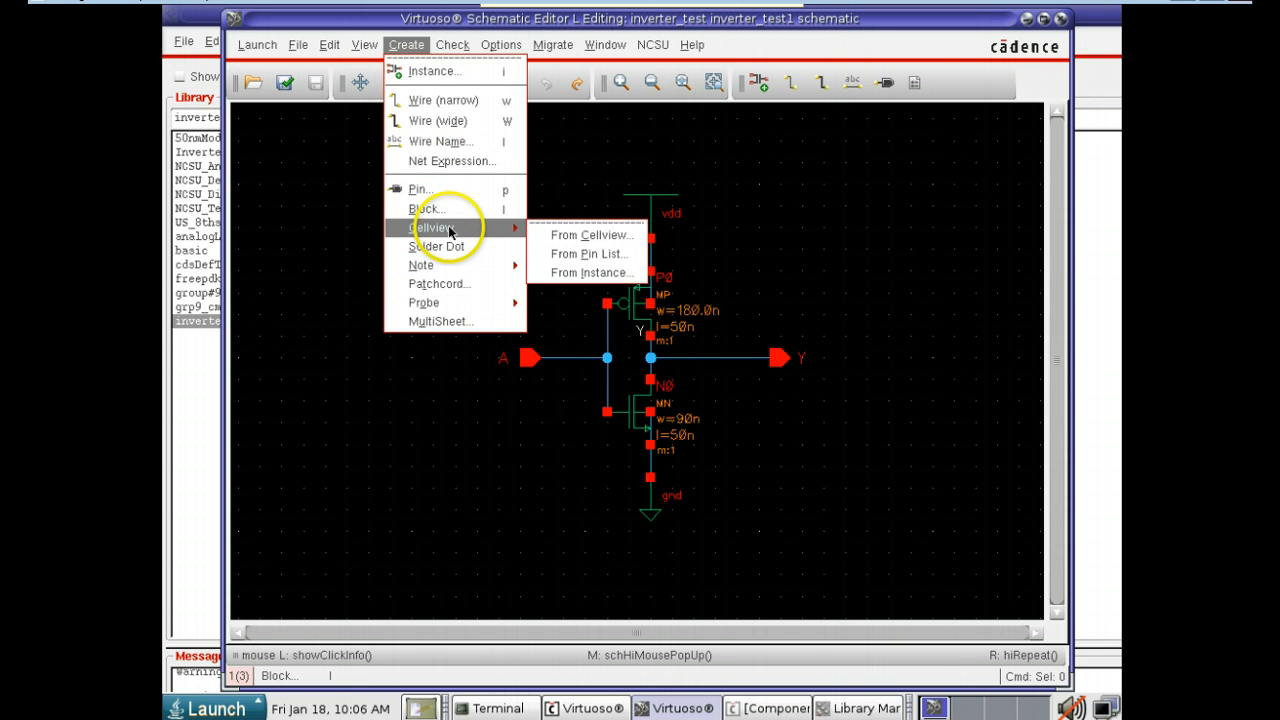
pyautogui.click(570, 238)
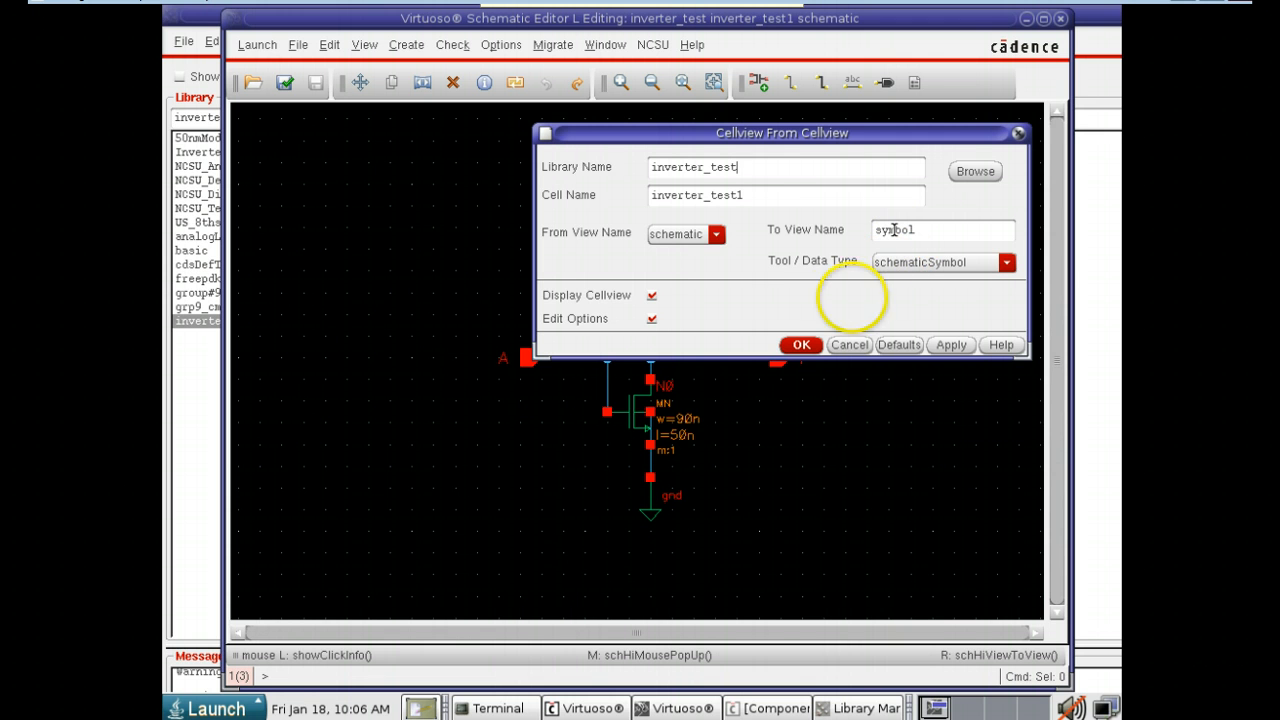
pyautogui.click(803, 345)
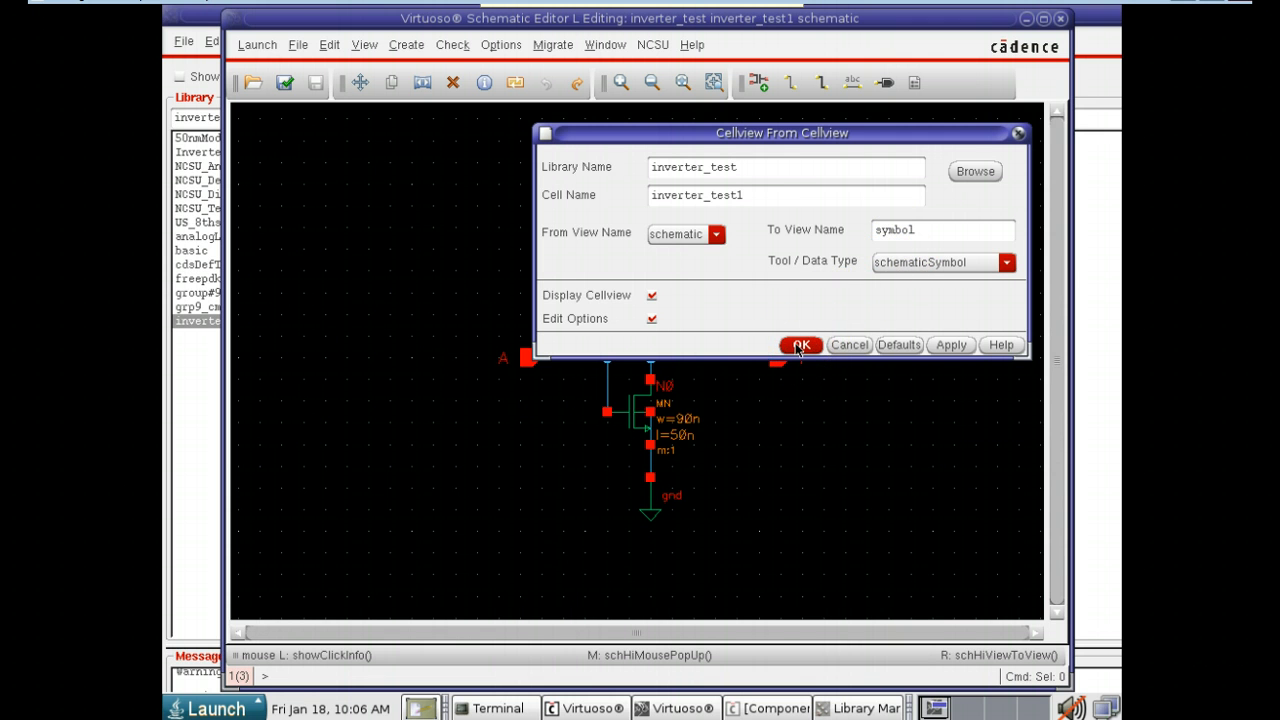
pyautogui.click(800, 345)
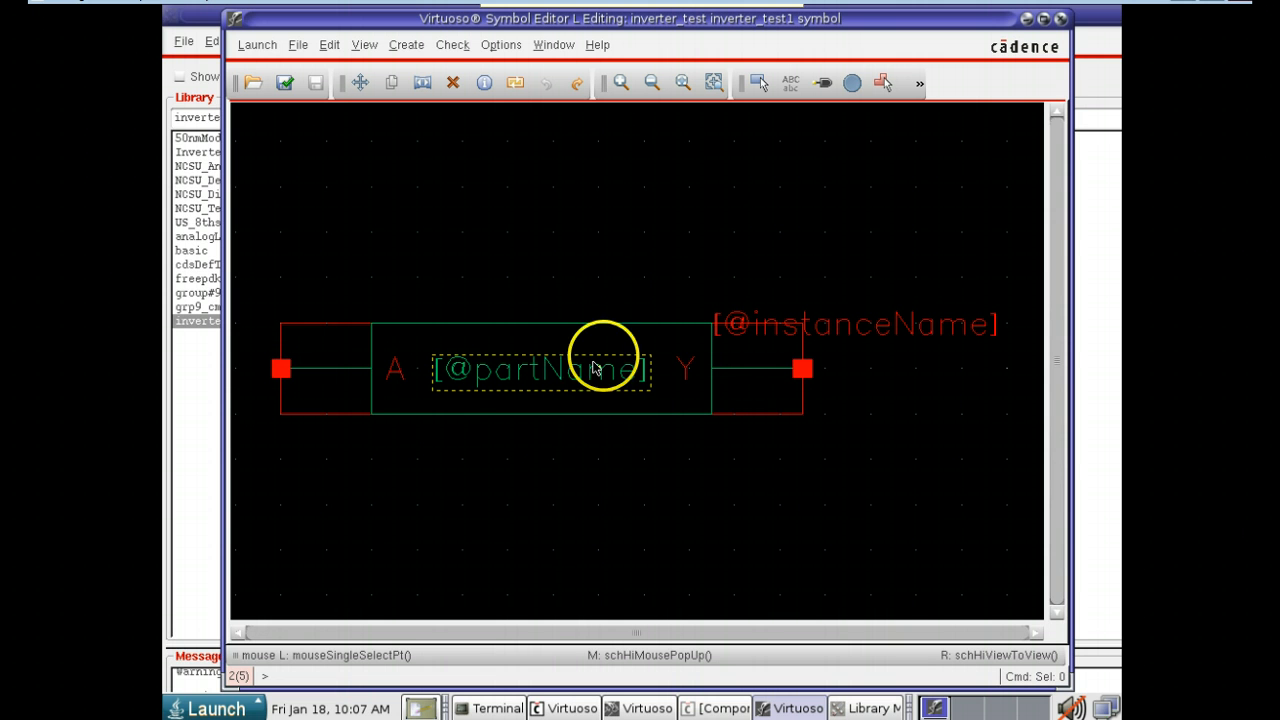
pyautogui.click(734, 163)
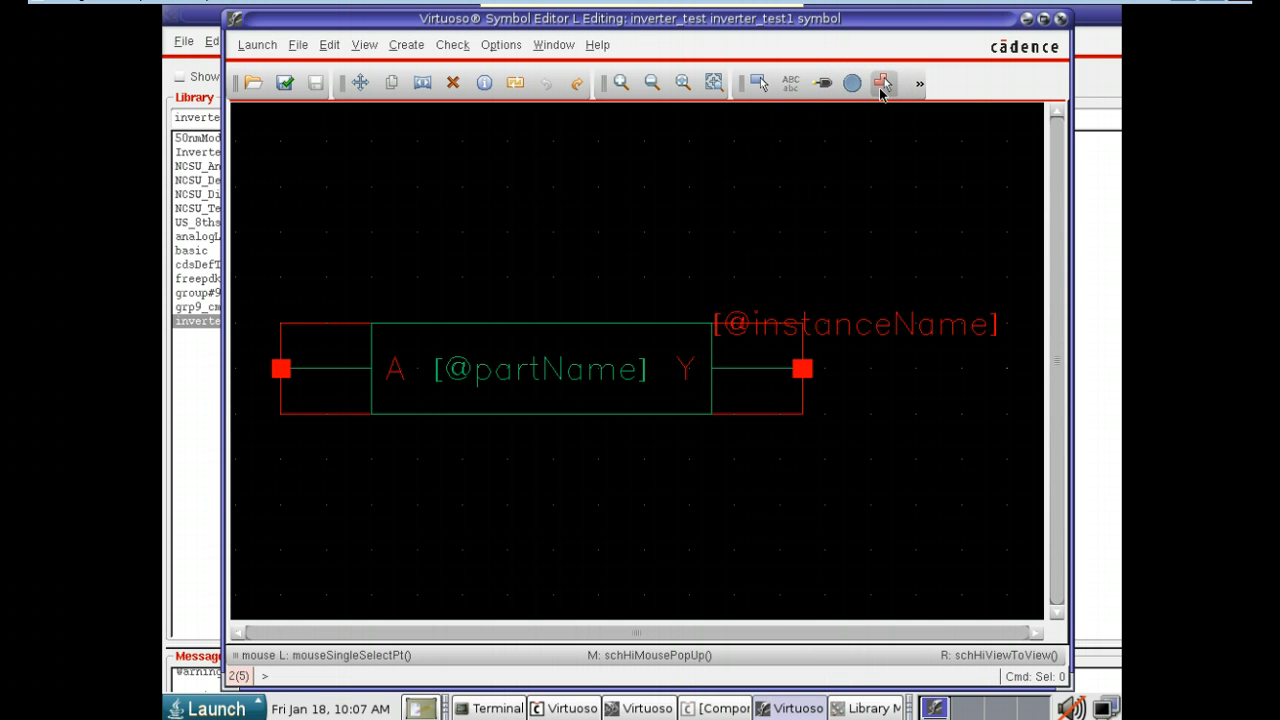
pyautogui.click(881, 86)
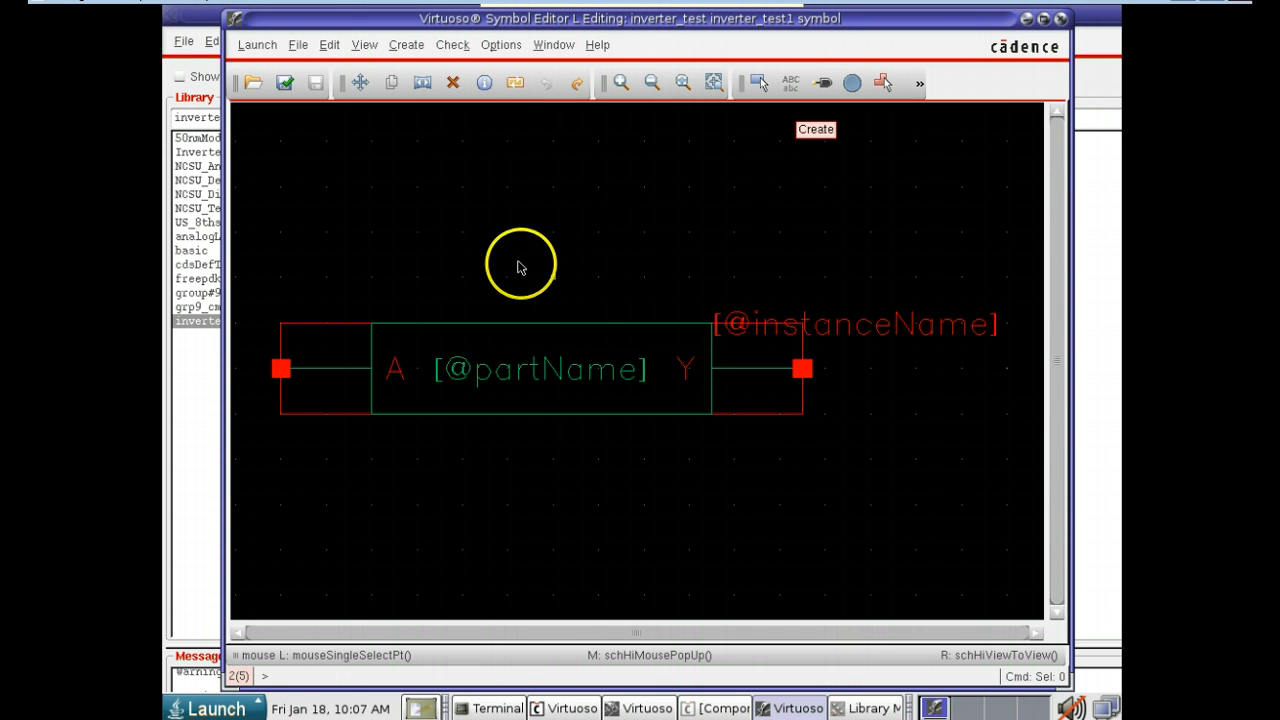
pyautogui.click(533, 381)
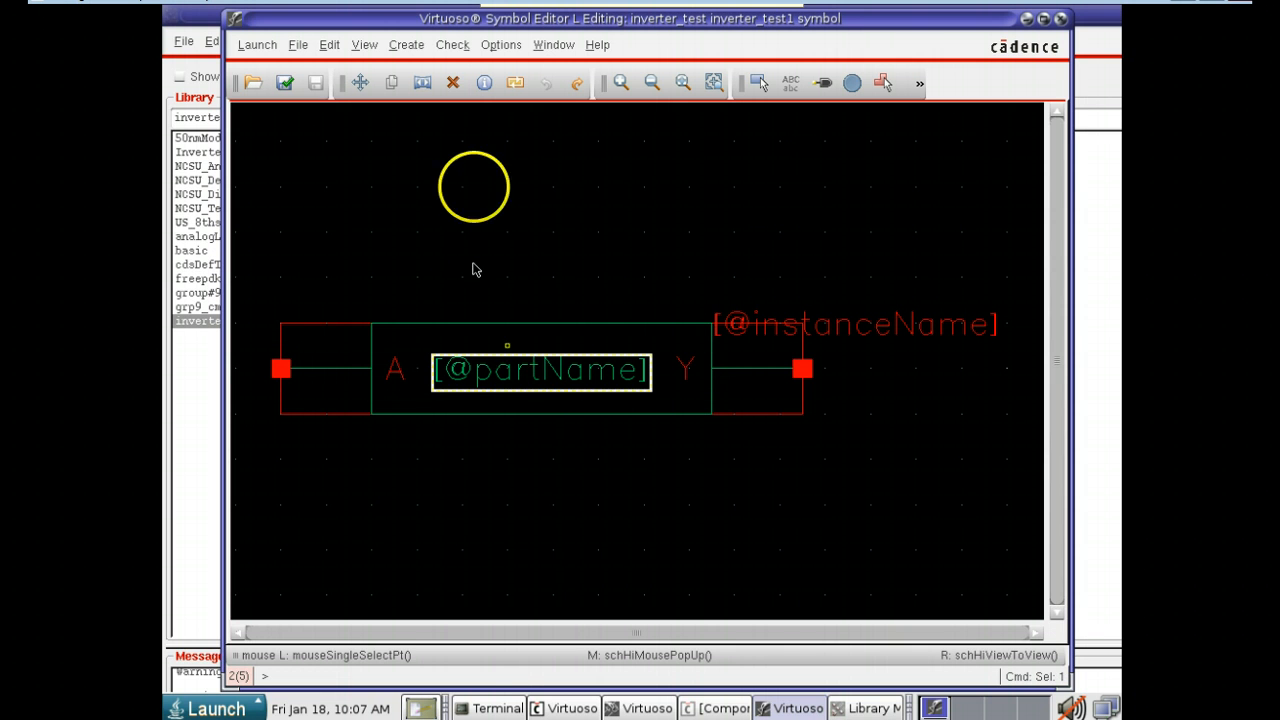
pyautogui.click(485, 83)
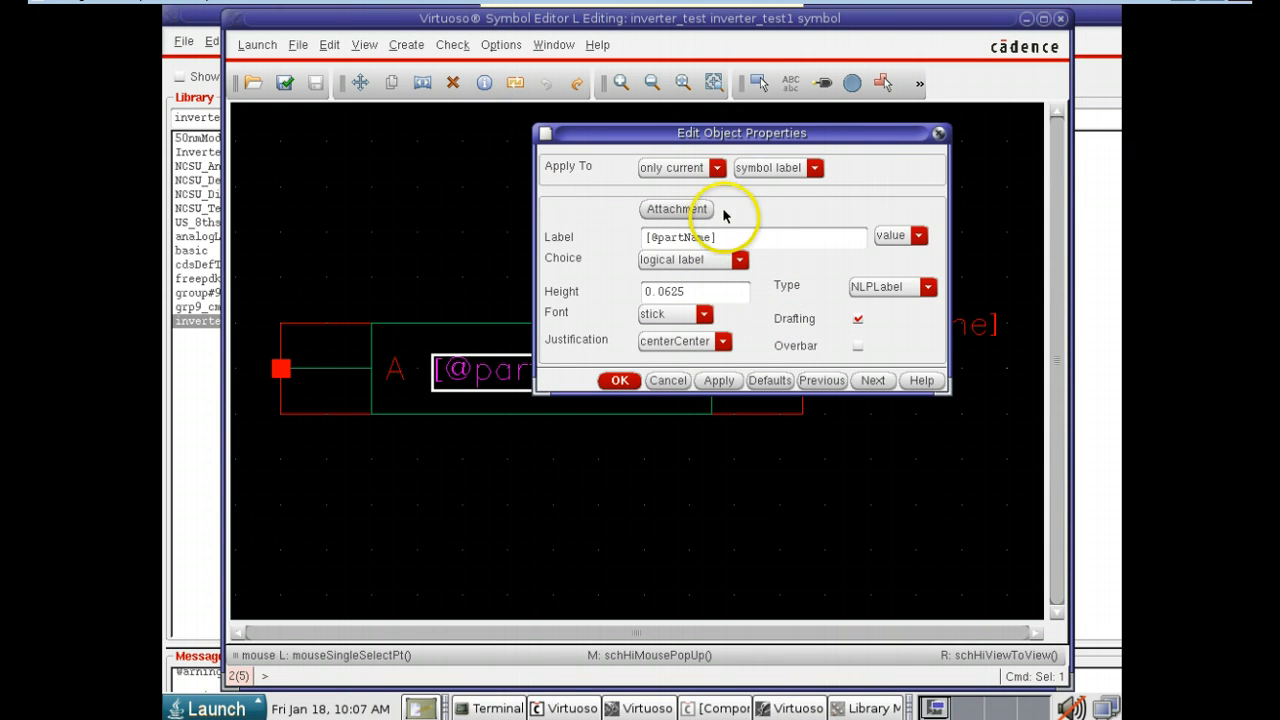
pyautogui.moveTo(722, 236); pyautogui.dragTo(618, 240)
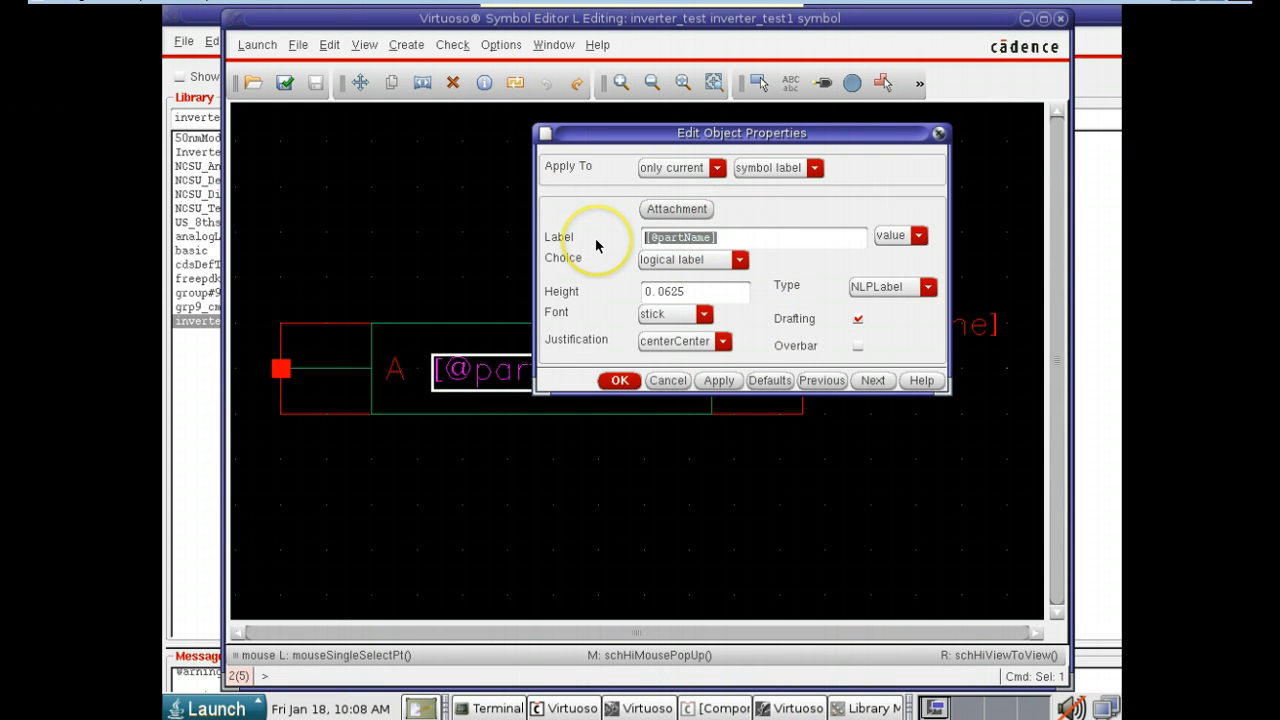
pyautogui.write('Inverter')
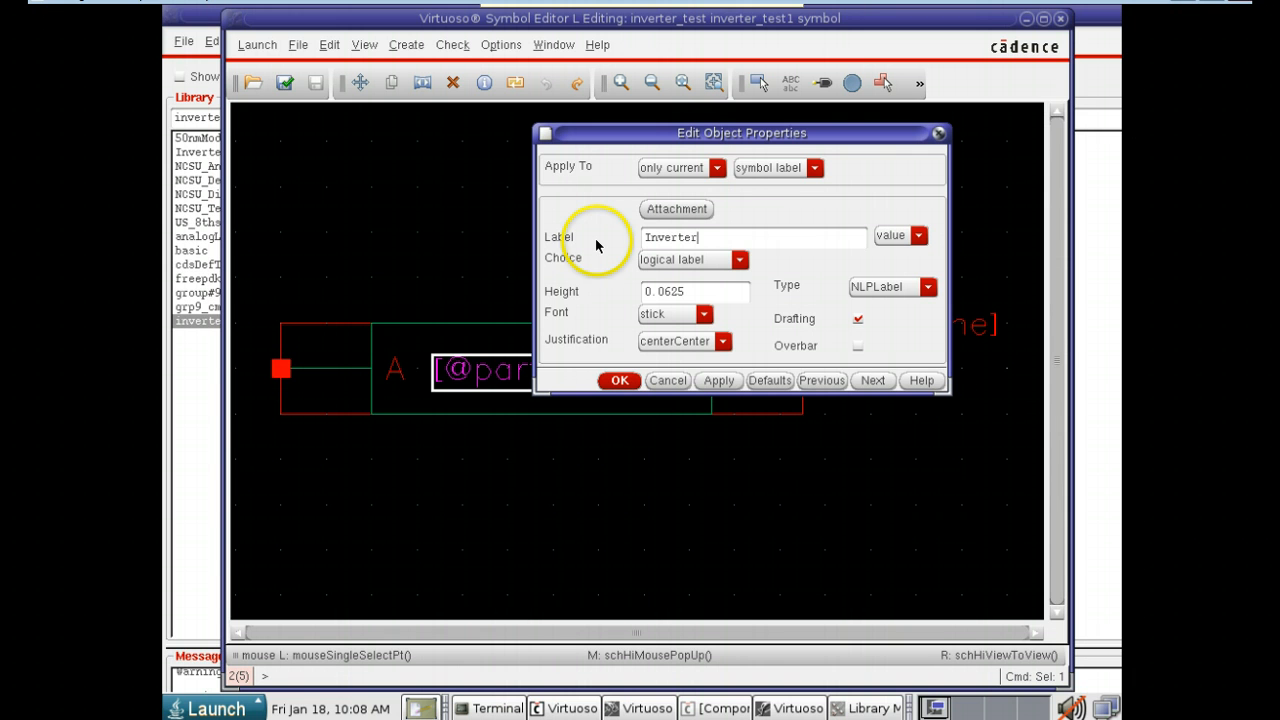
pyautogui.write('_test1')
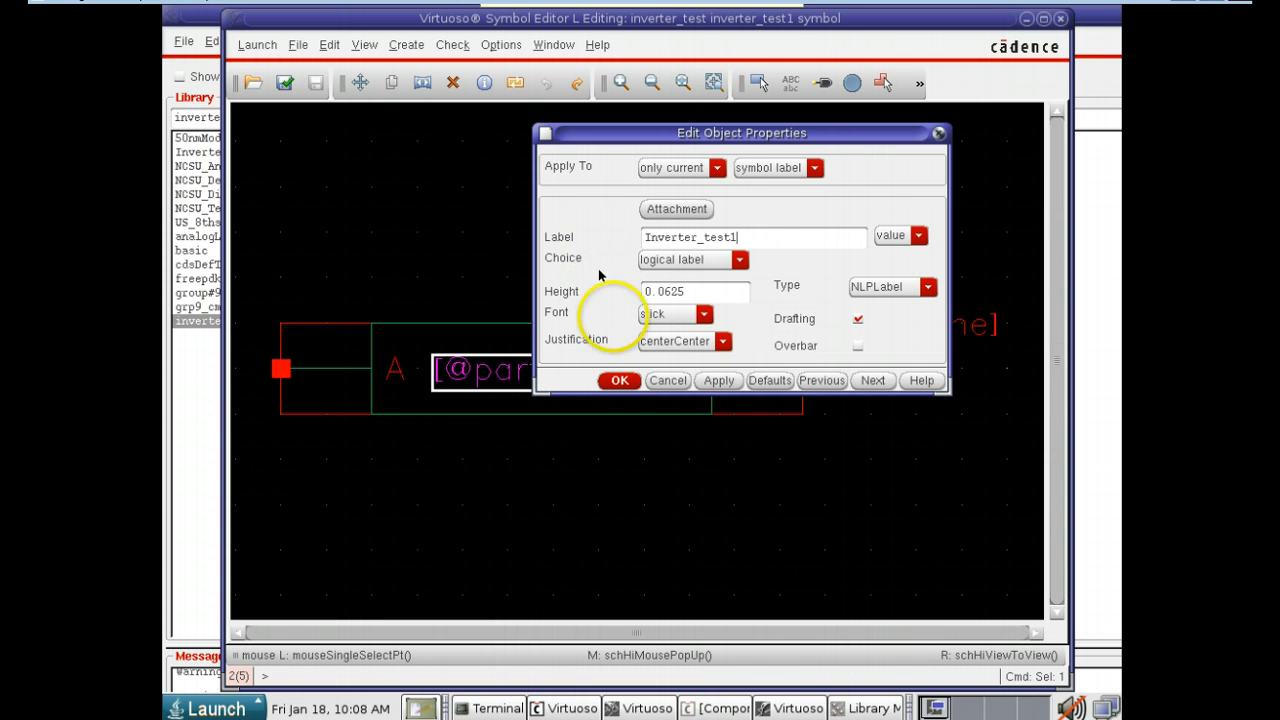
pyautogui.click(619, 381)
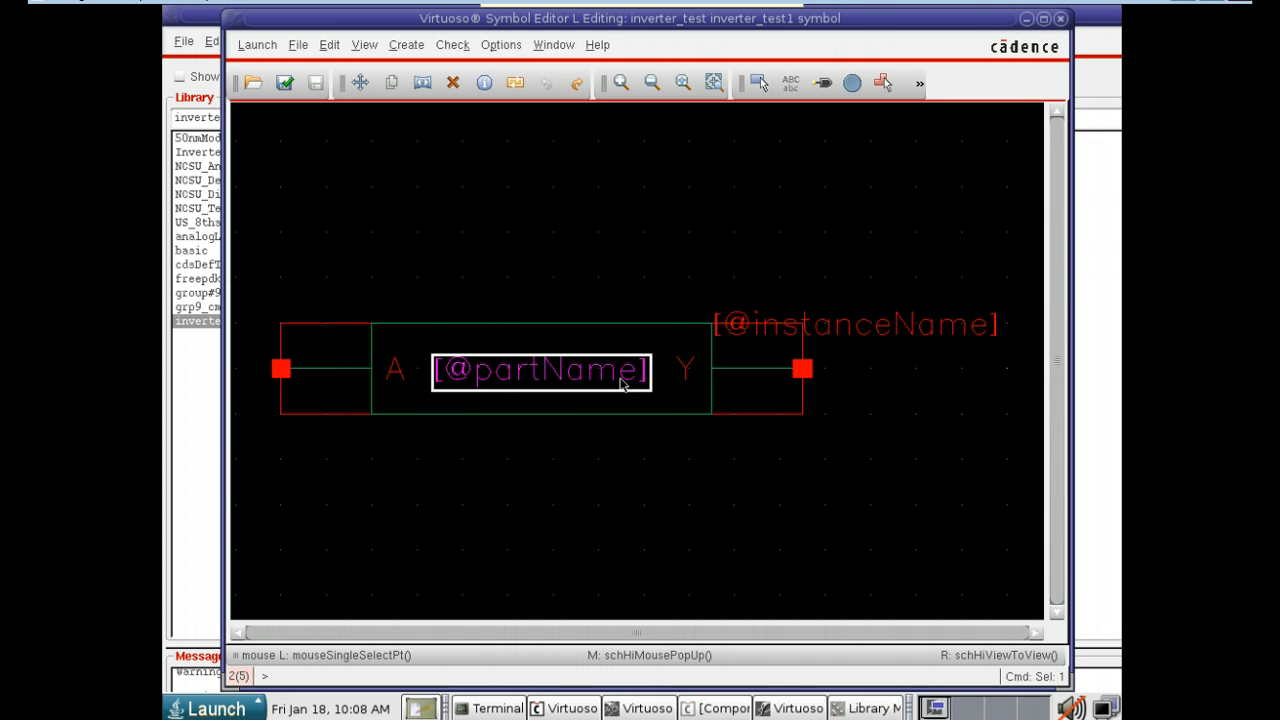
# - Delete the green rectangular body around the Inverter_test1 label, keeping the pins and the red selection box
pyautogui.click(525, 325)
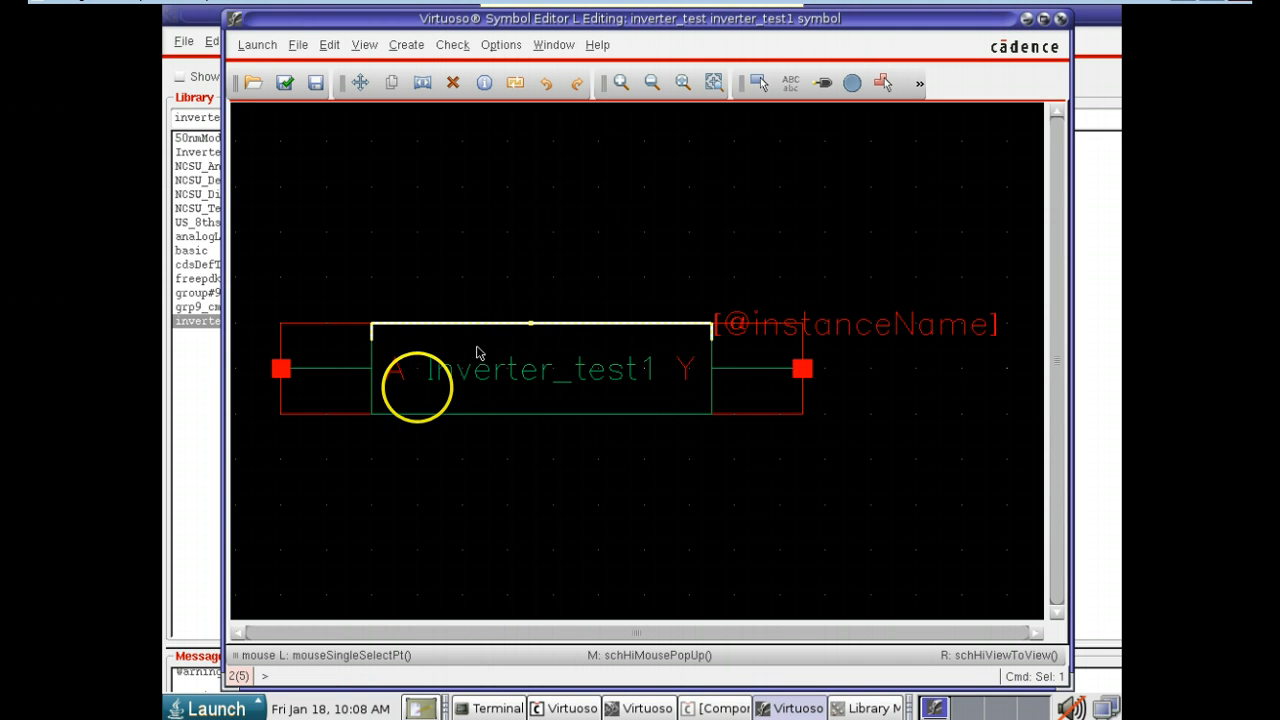
pyautogui.click(414, 412)
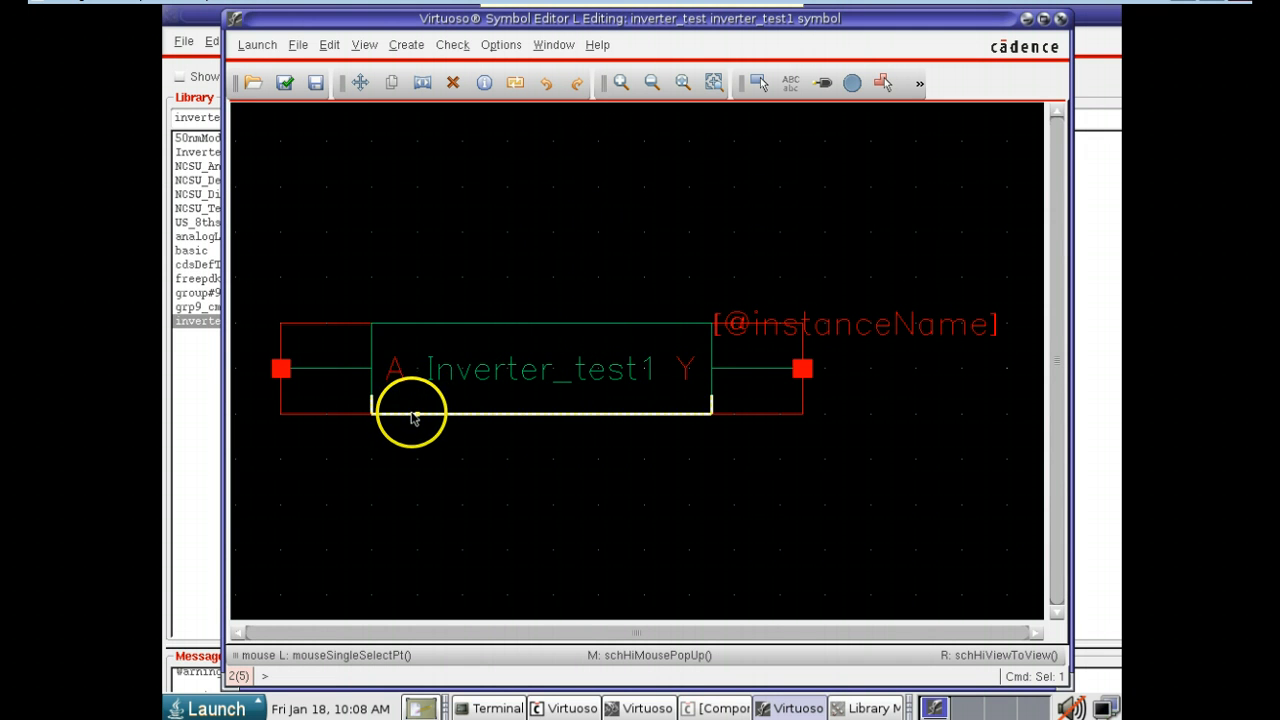
pyautogui.click(384, 329)
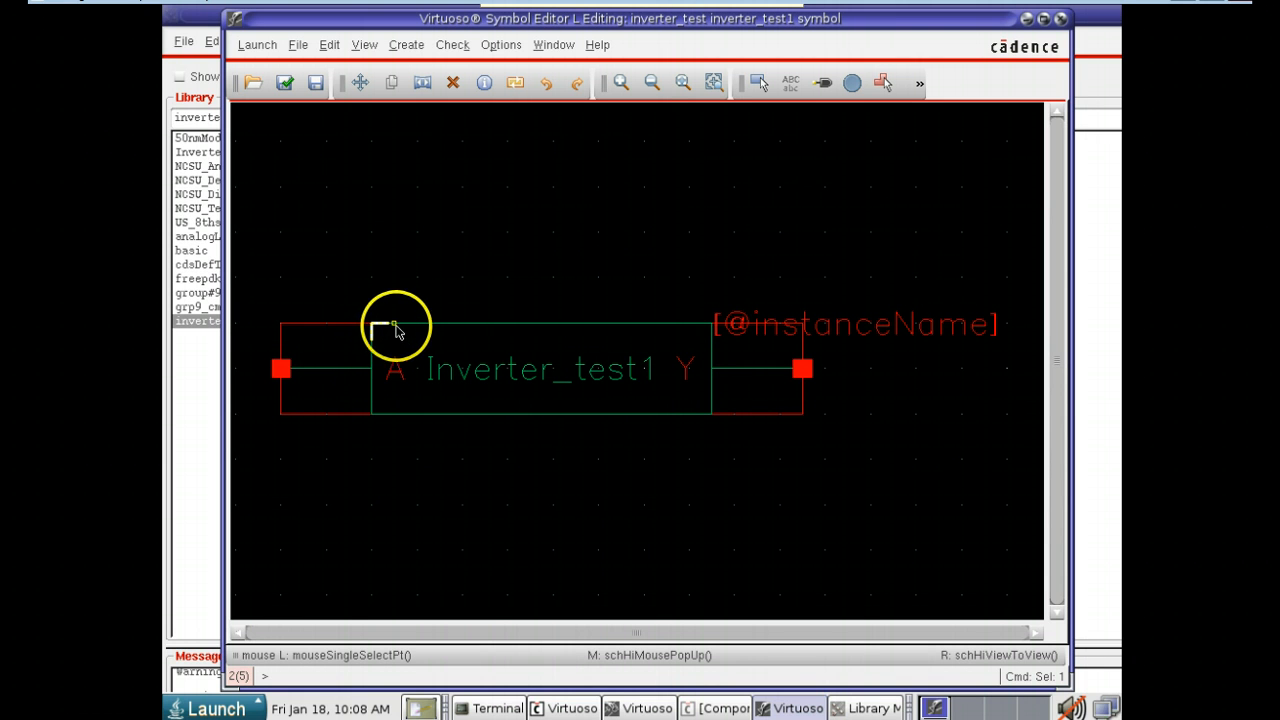
pyautogui.click(406, 325)
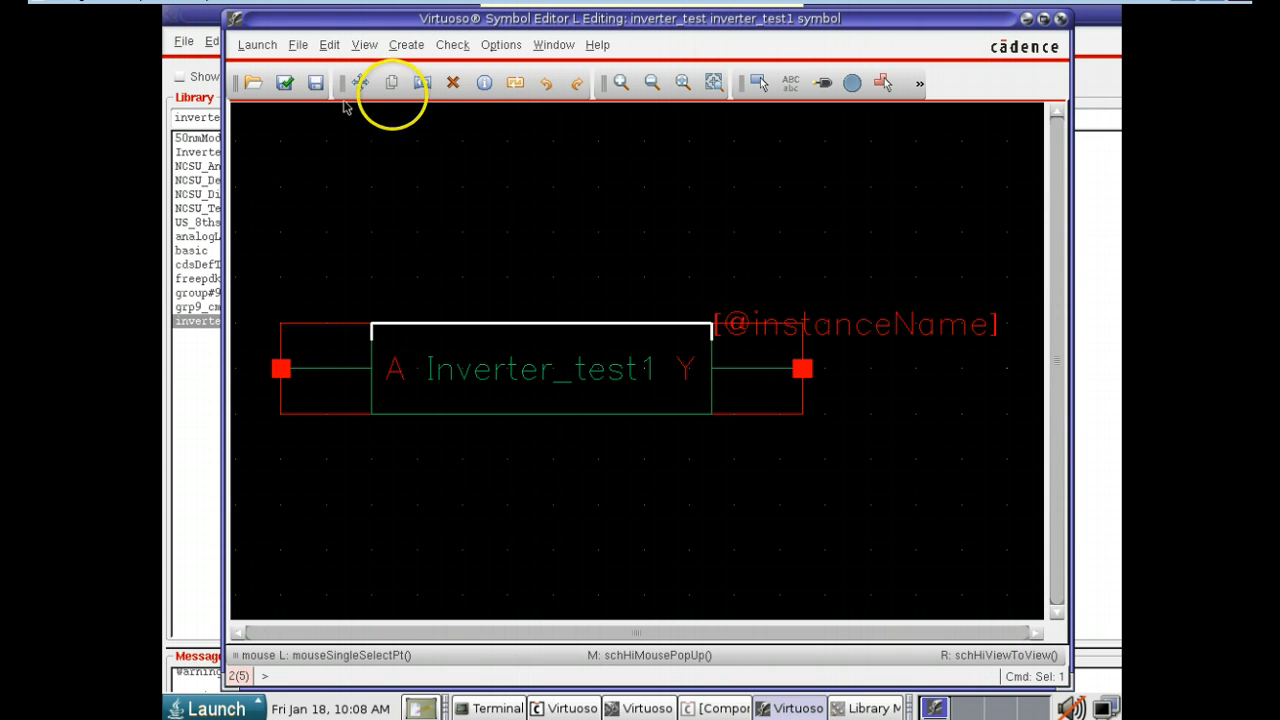
pyautogui.click(423, 85)
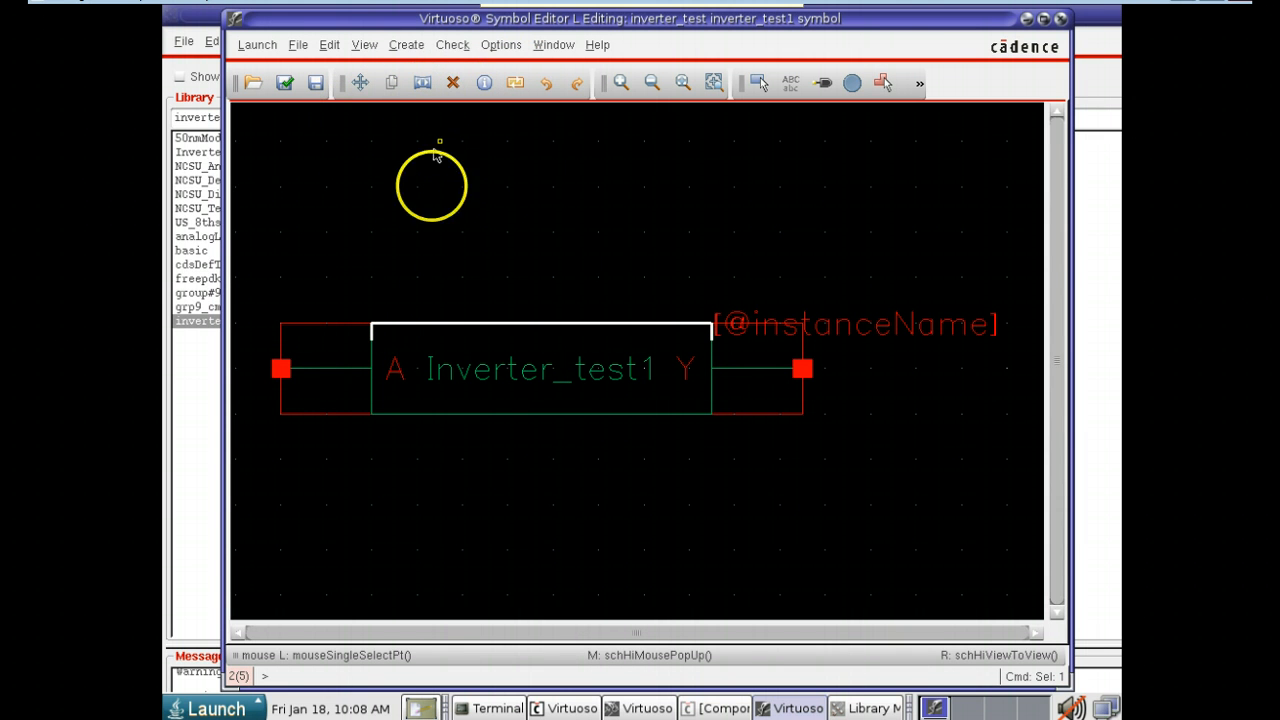
pyautogui.click(457, 323)
pyautogui.click(457, 415)
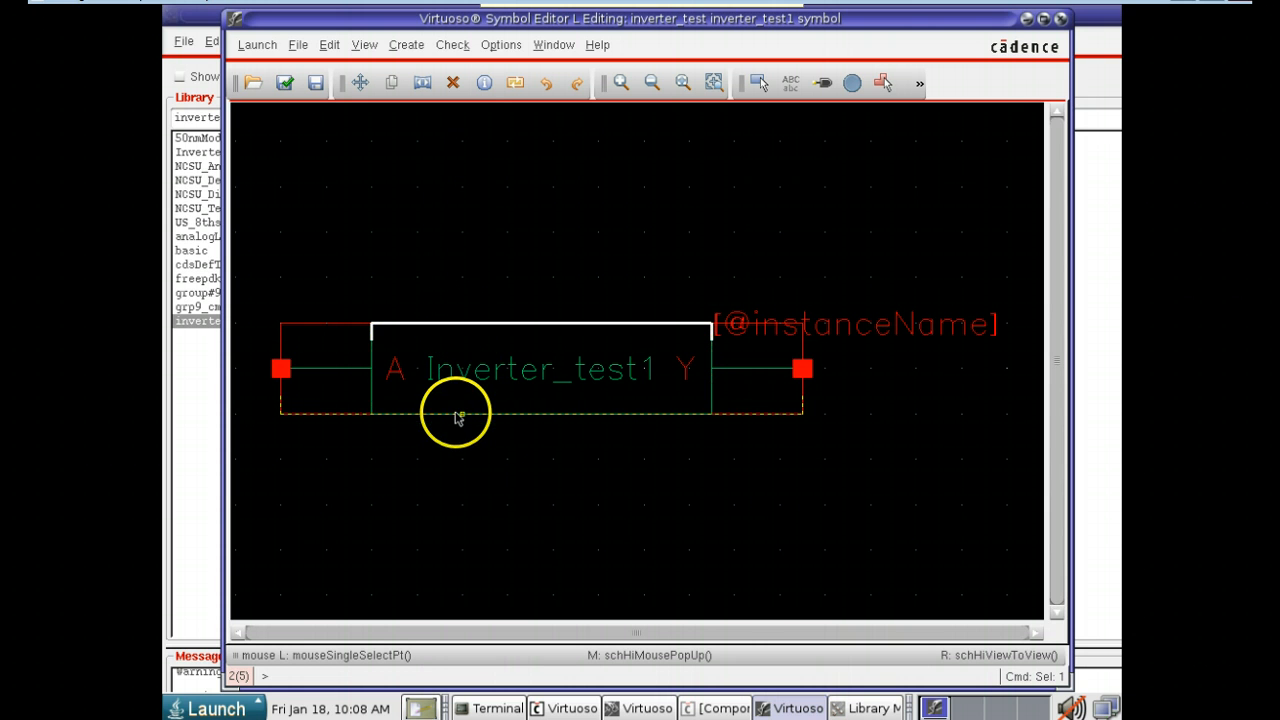
pyautogui.click(470, 324)
pyautogui.click(541, 266)
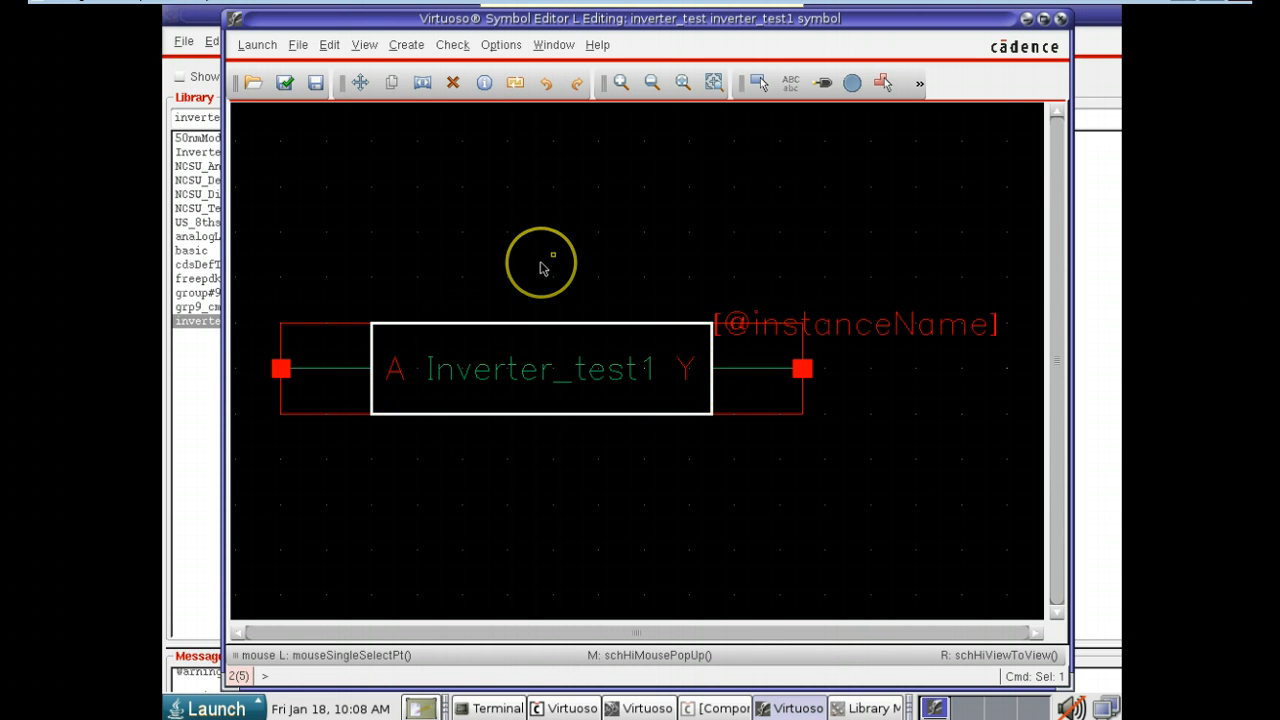
pyautogui.click(453, 83)
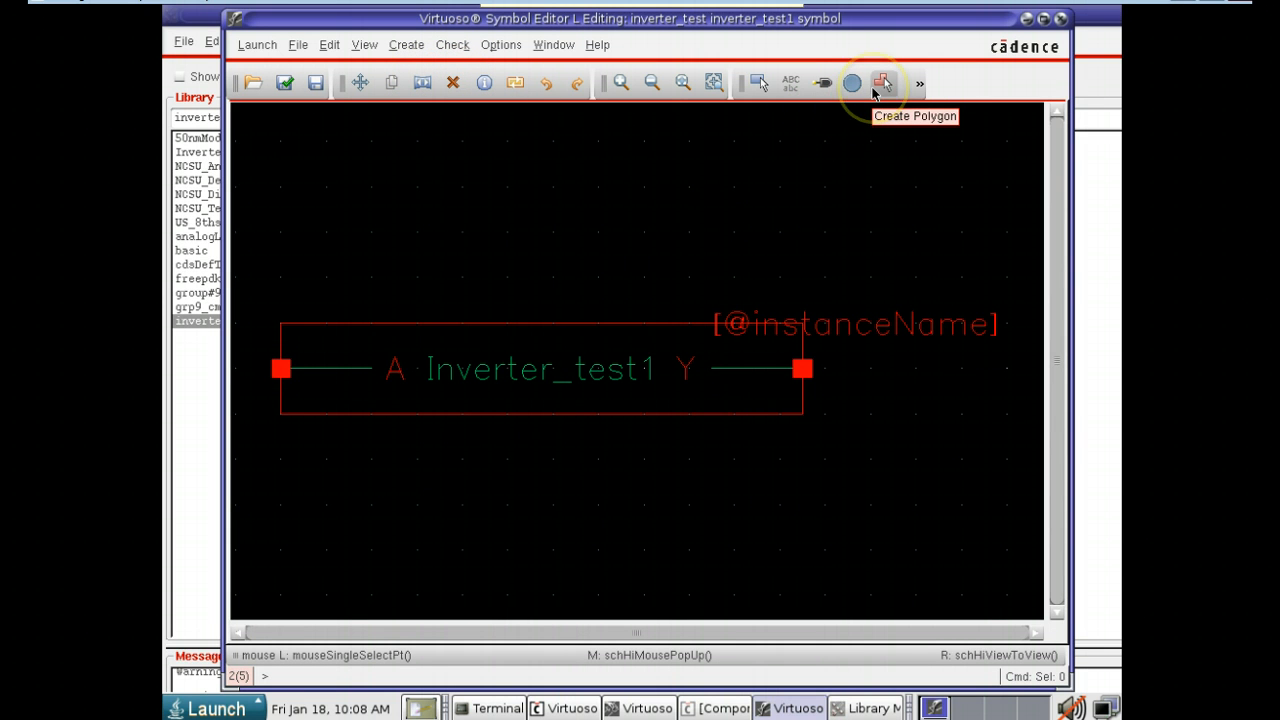
# - Draw an outline polygon triangle with its vertical base at the input lead's end and its apex at the output lead, and check and save the symbol
pyautogui.click(876, 88)
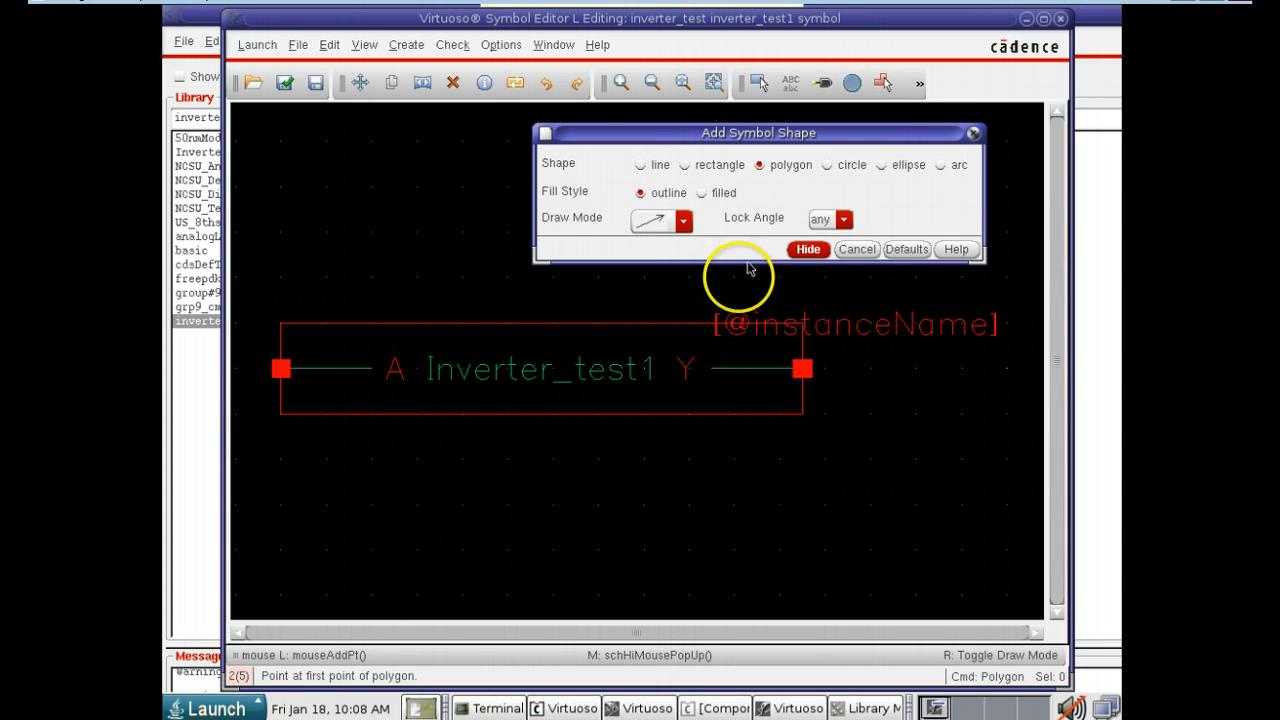
pyautogui.click(710, 369)
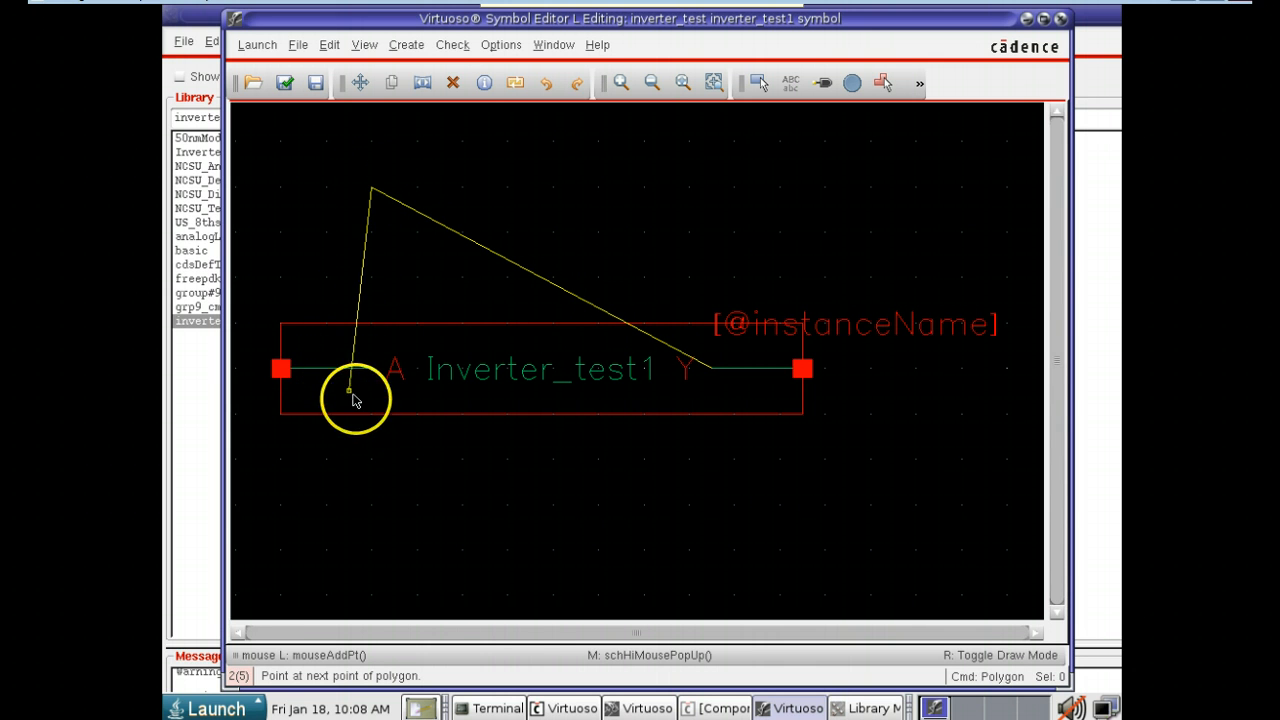
pyautogui.click(371, 548)
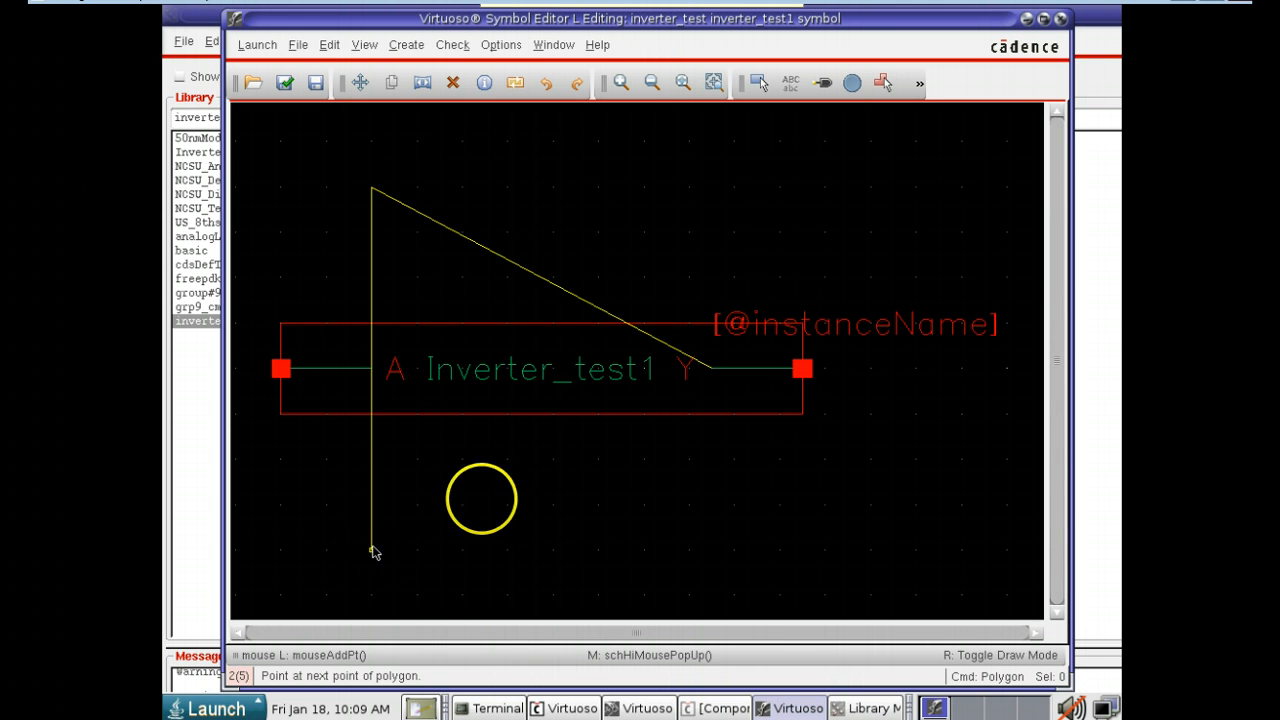
pyautogui.click(710, 370)
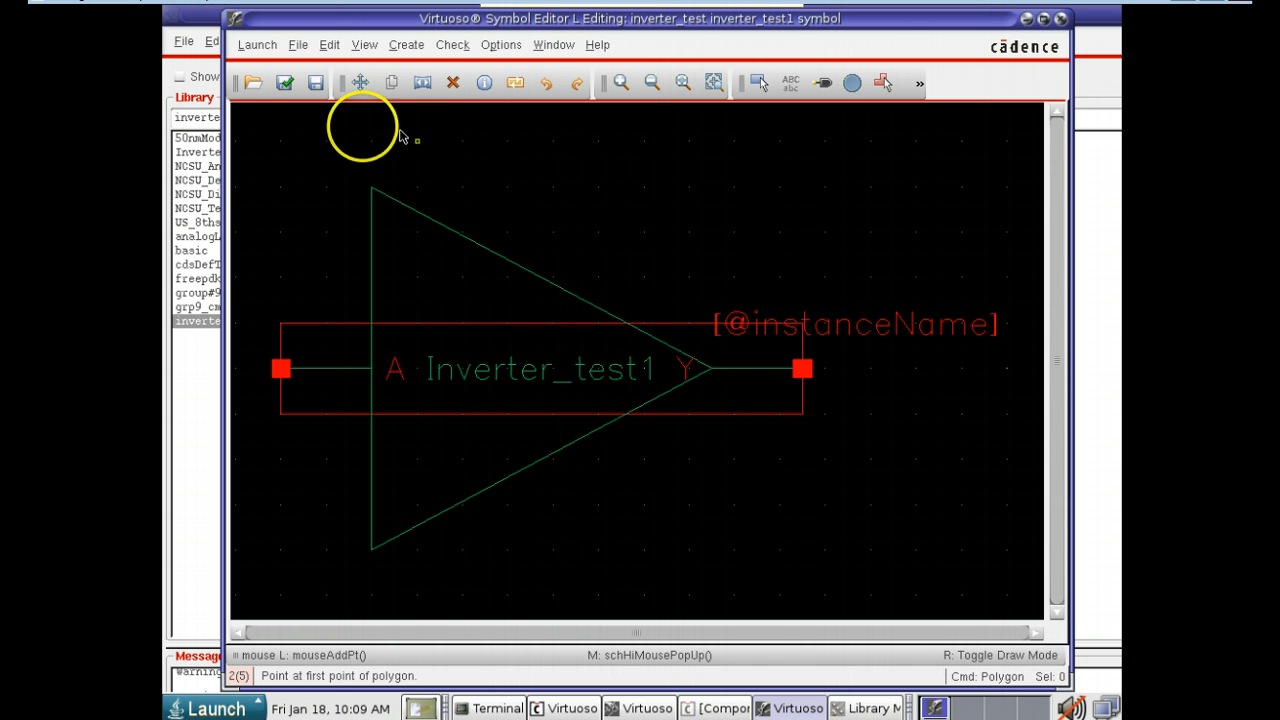
pyautogui.click(285, 85)
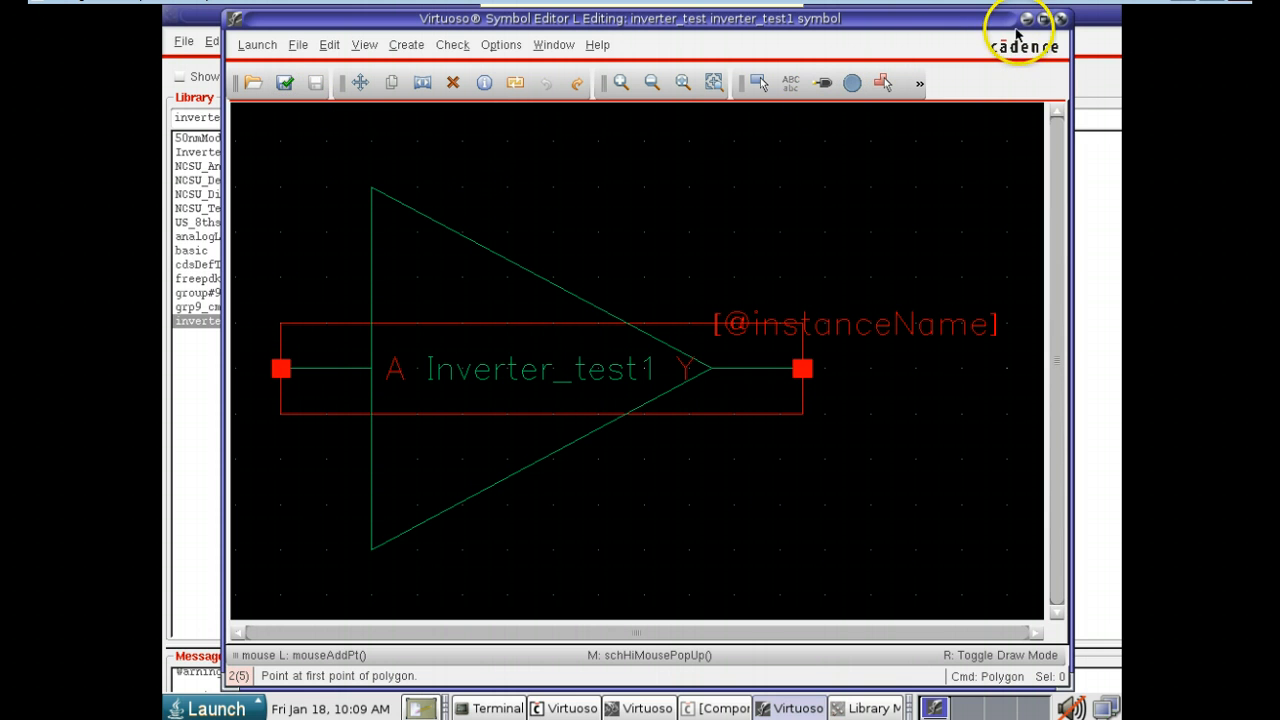
# - Close the symbol and schematic editors of inverter_test1 and return to the Library Manager
pyautogui.click(1061, 20)
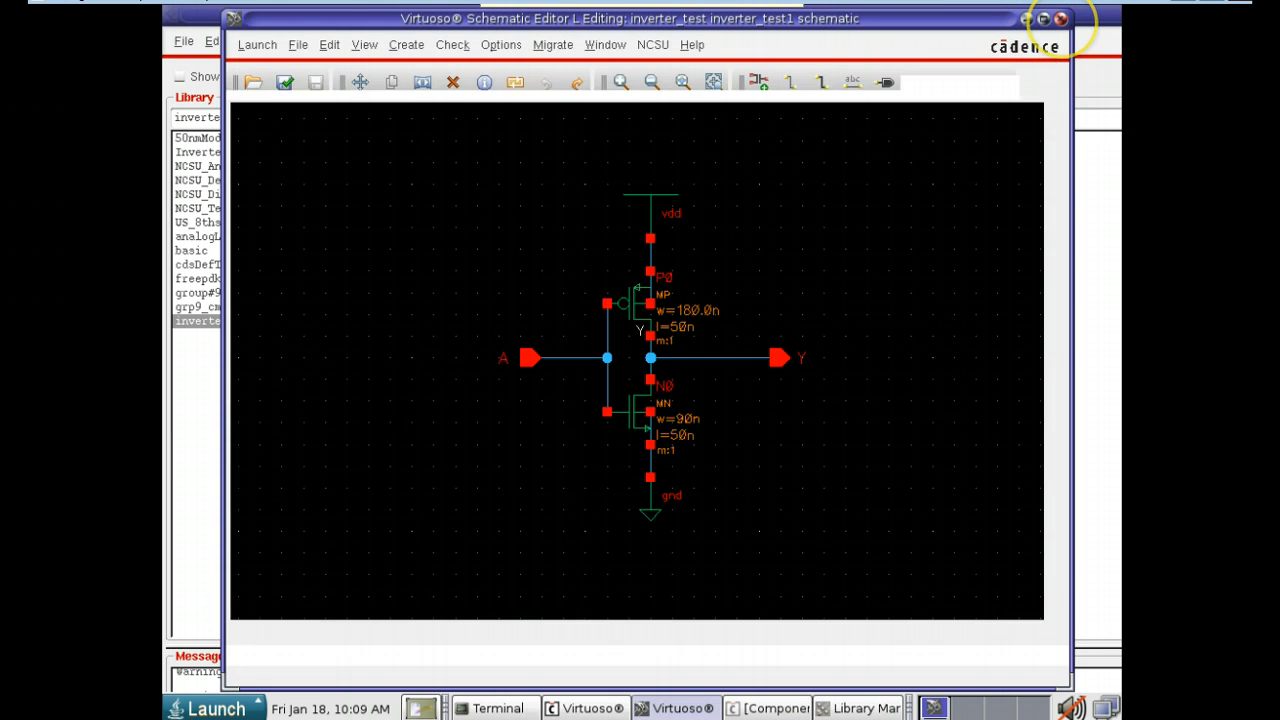
pyautogui.click(1061, 20)
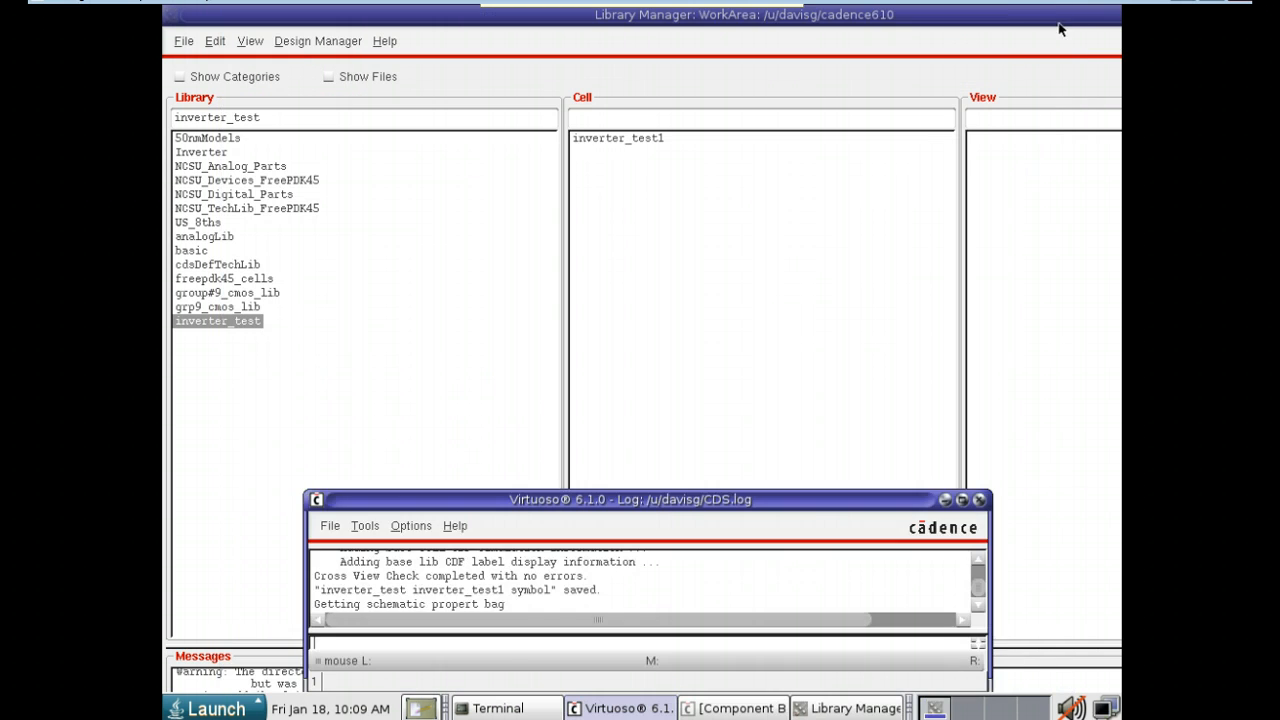
pyautogui.click(811, 285)
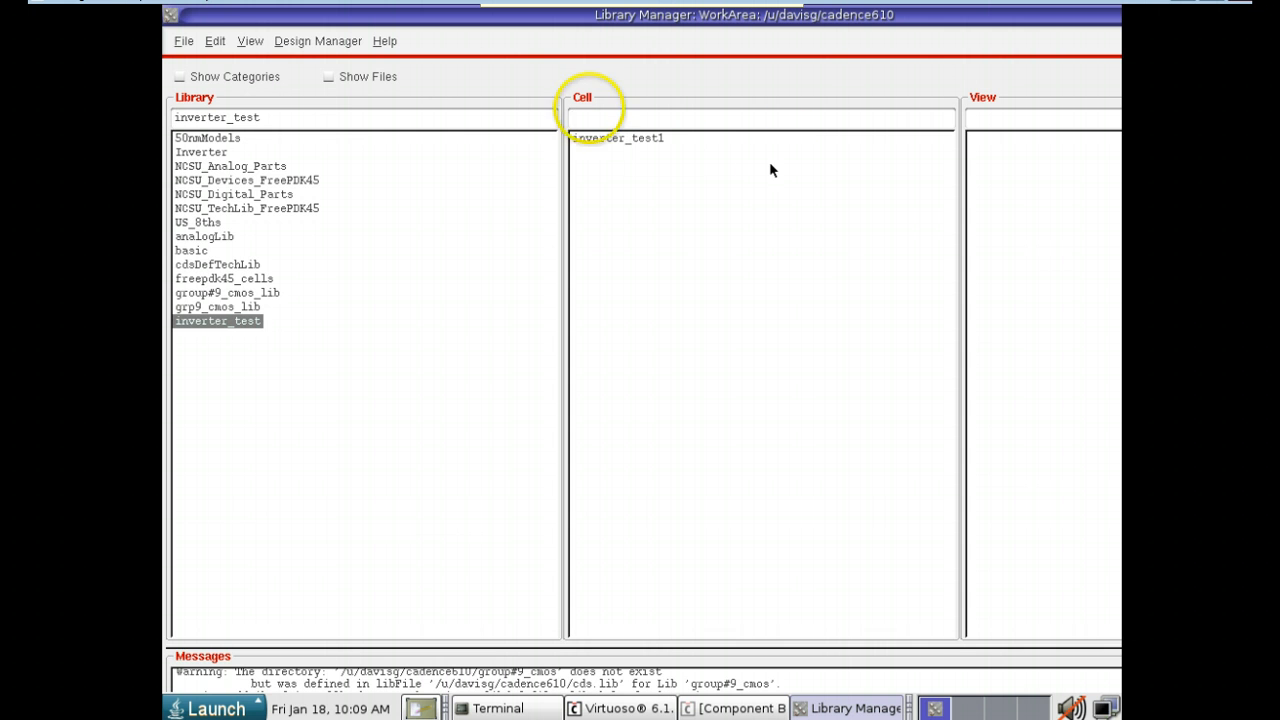
# - Create a new schematic cellview named inverter_test1_tb in the inverter_test library, opened with Schematics L
pyautogui.click(203, 323)
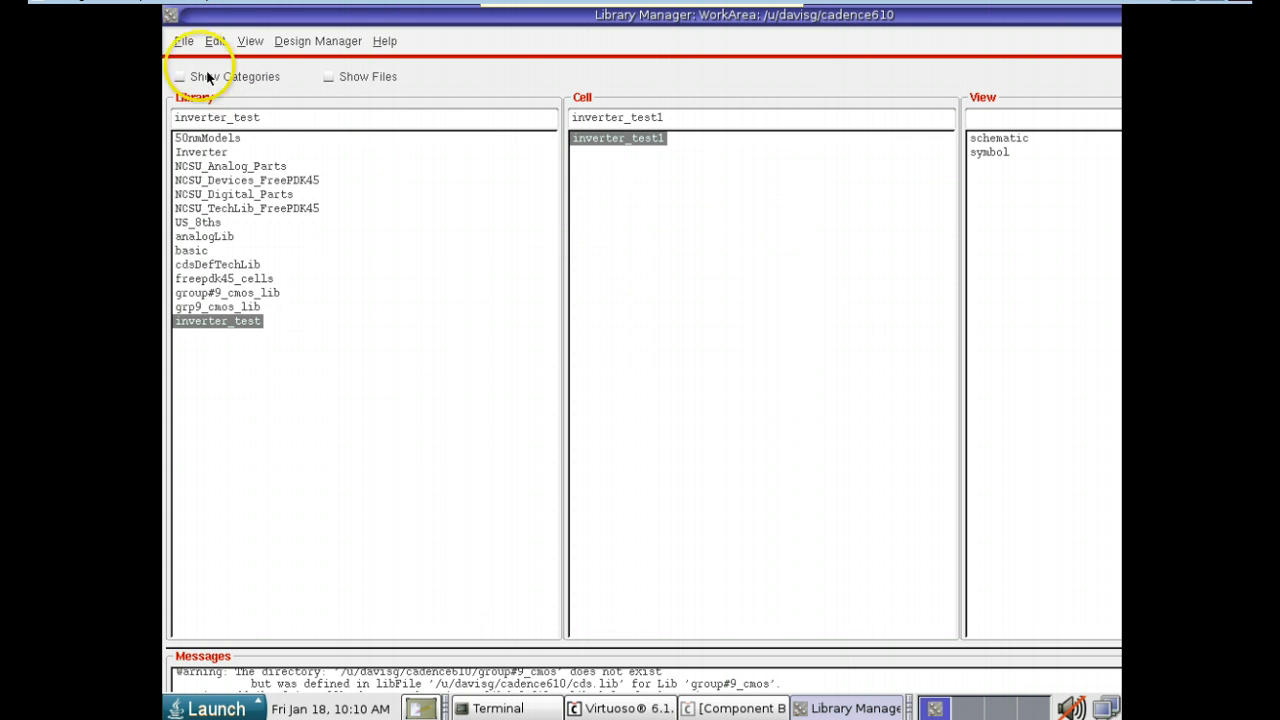
pyautogui.click(186, 42)
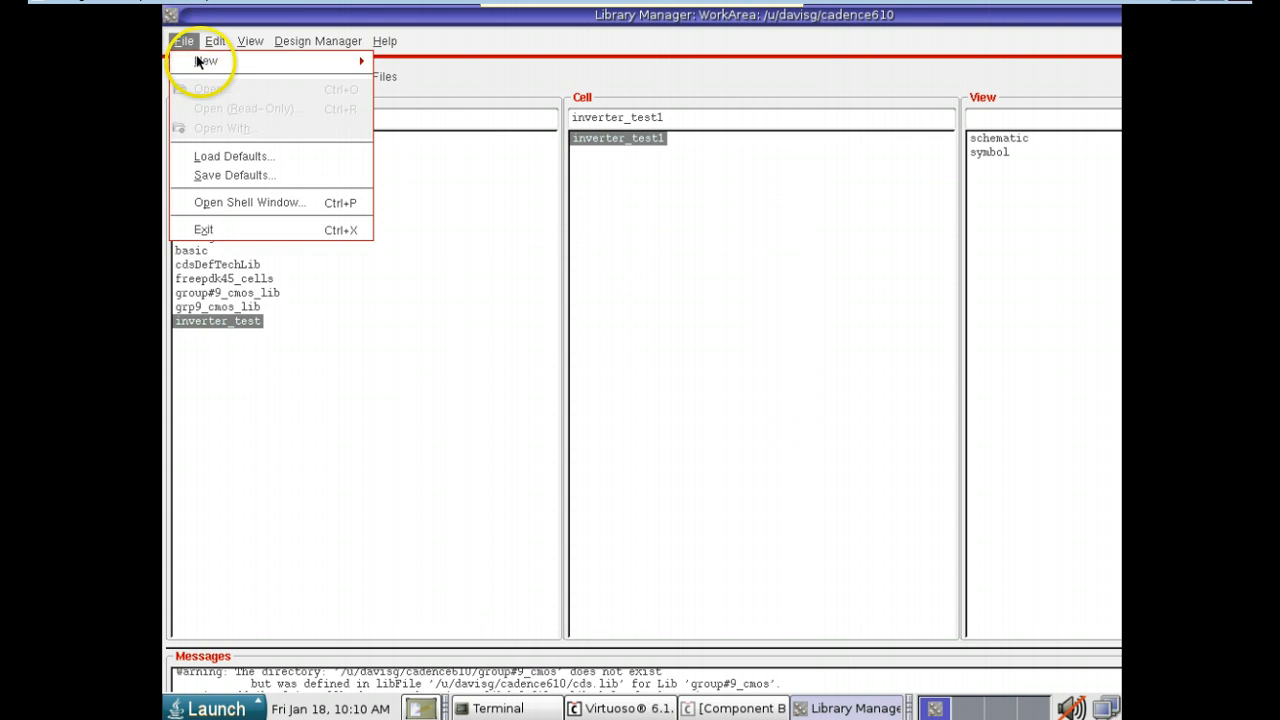
pyautogui.moveTo(200, 66)
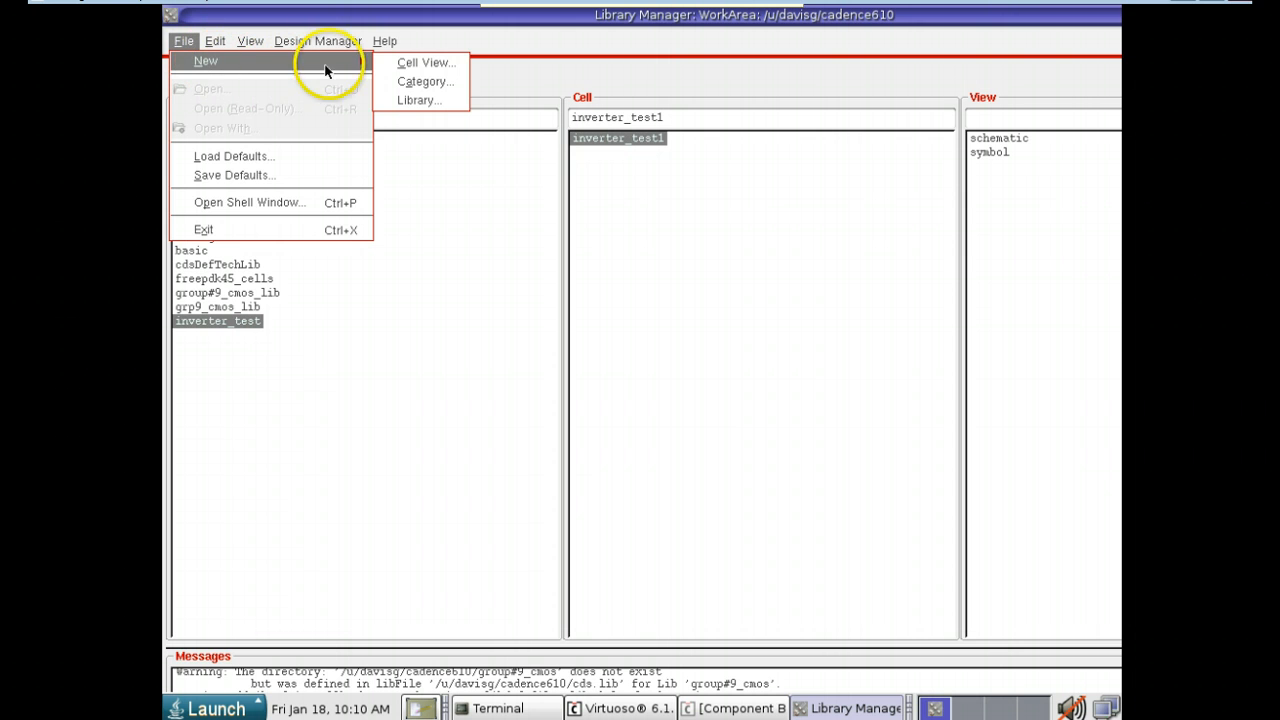
pyautogui.click(406, 64)
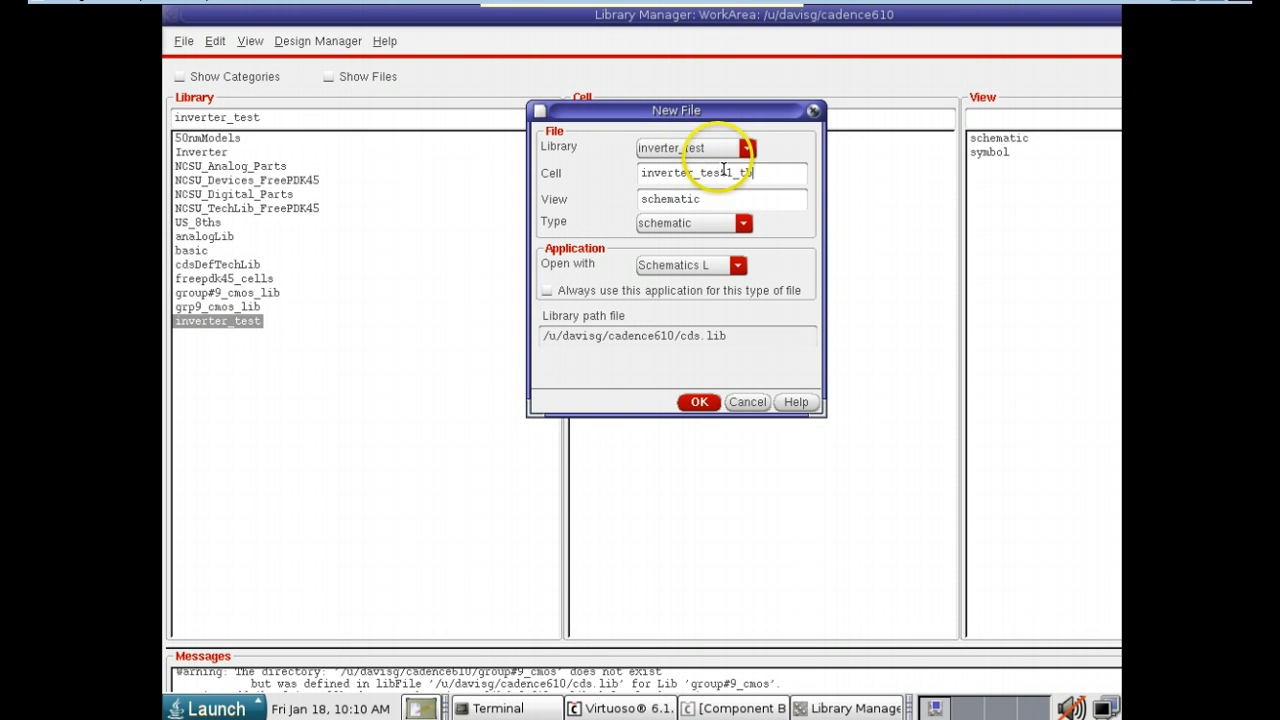
pyautogui.click(699, 401)
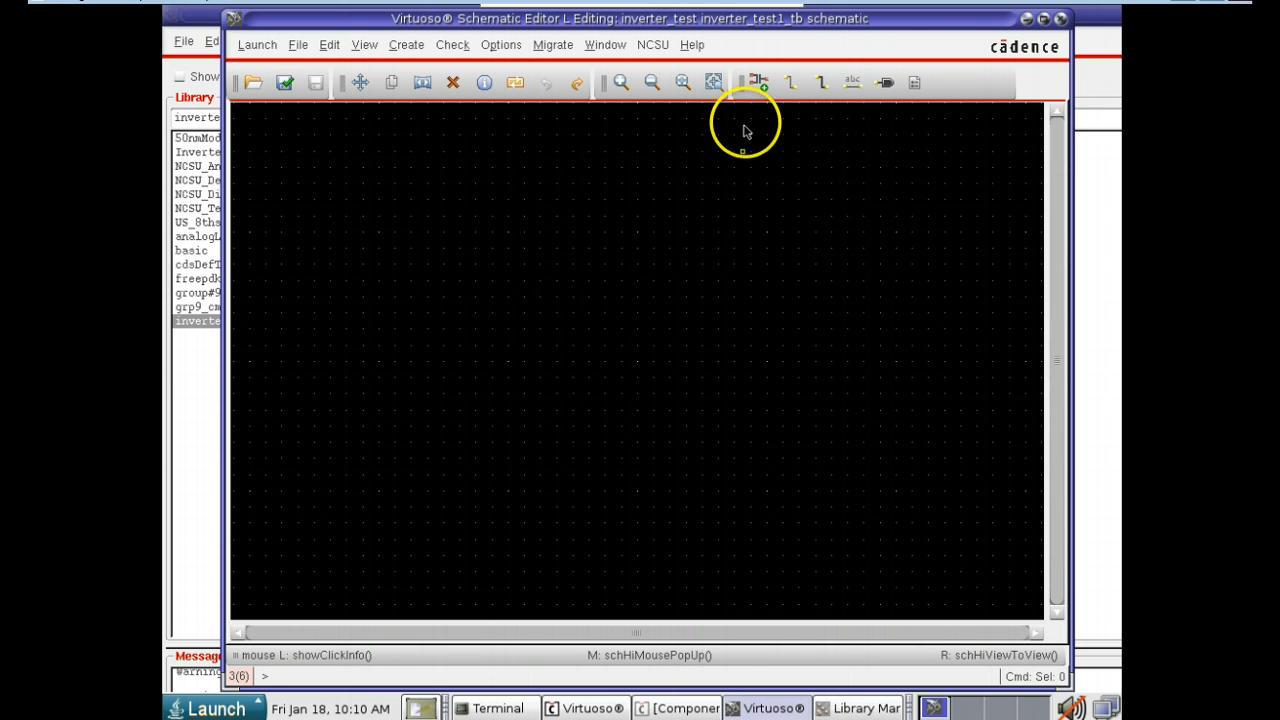
# - Place one instance of the inverter_test1 symbol from the inverter_test library in the middle of the testbench schematic
pyautogui.click(760, 83)
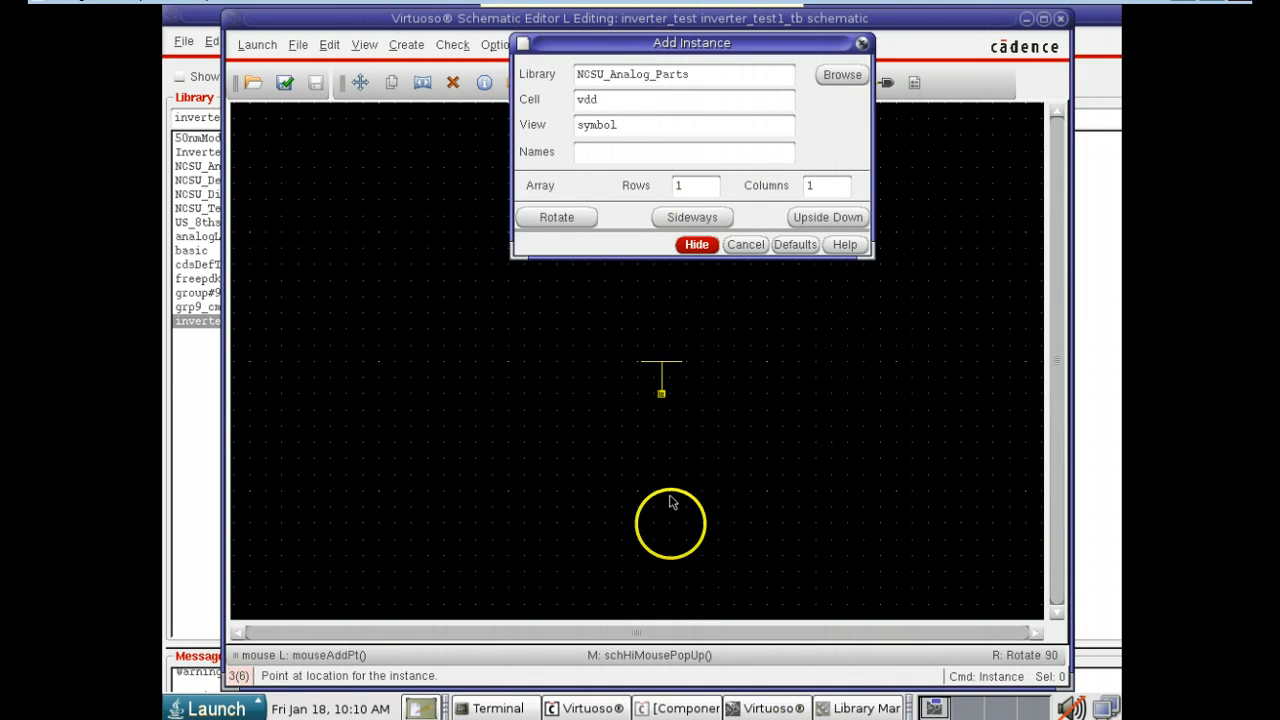
pyautogui.click(668, 709)
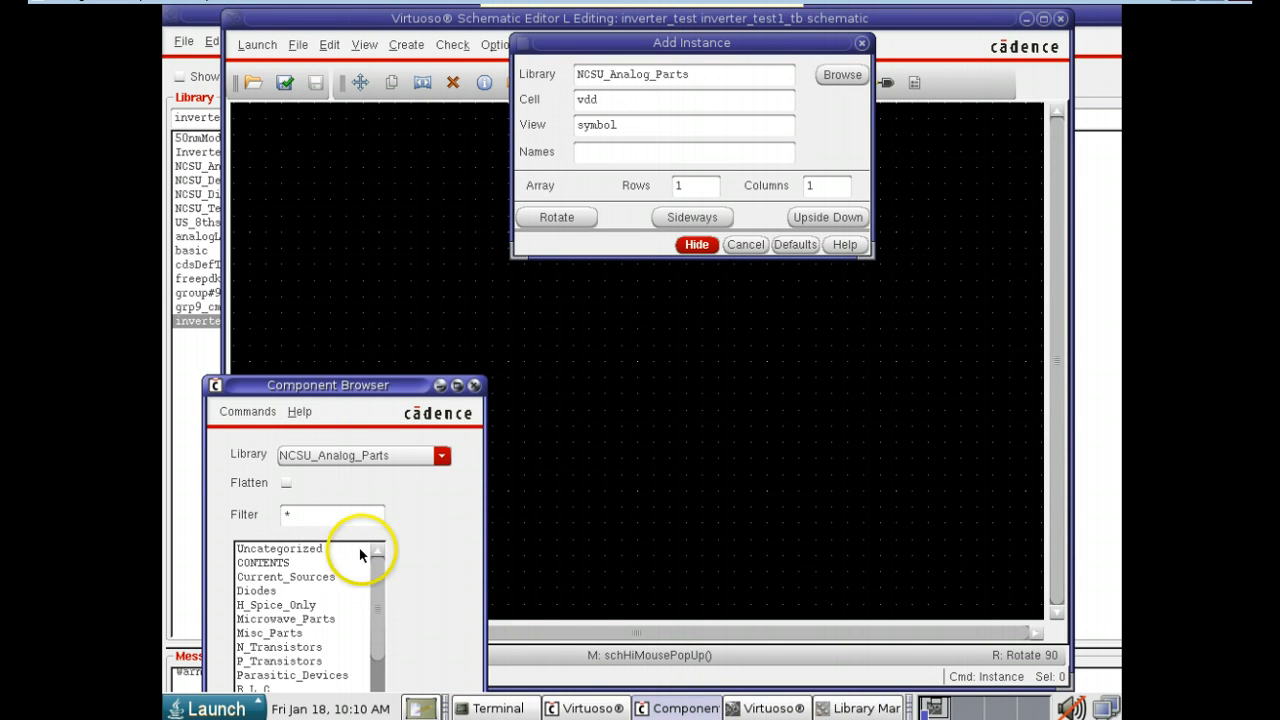
pyautogui.click(441, 458)
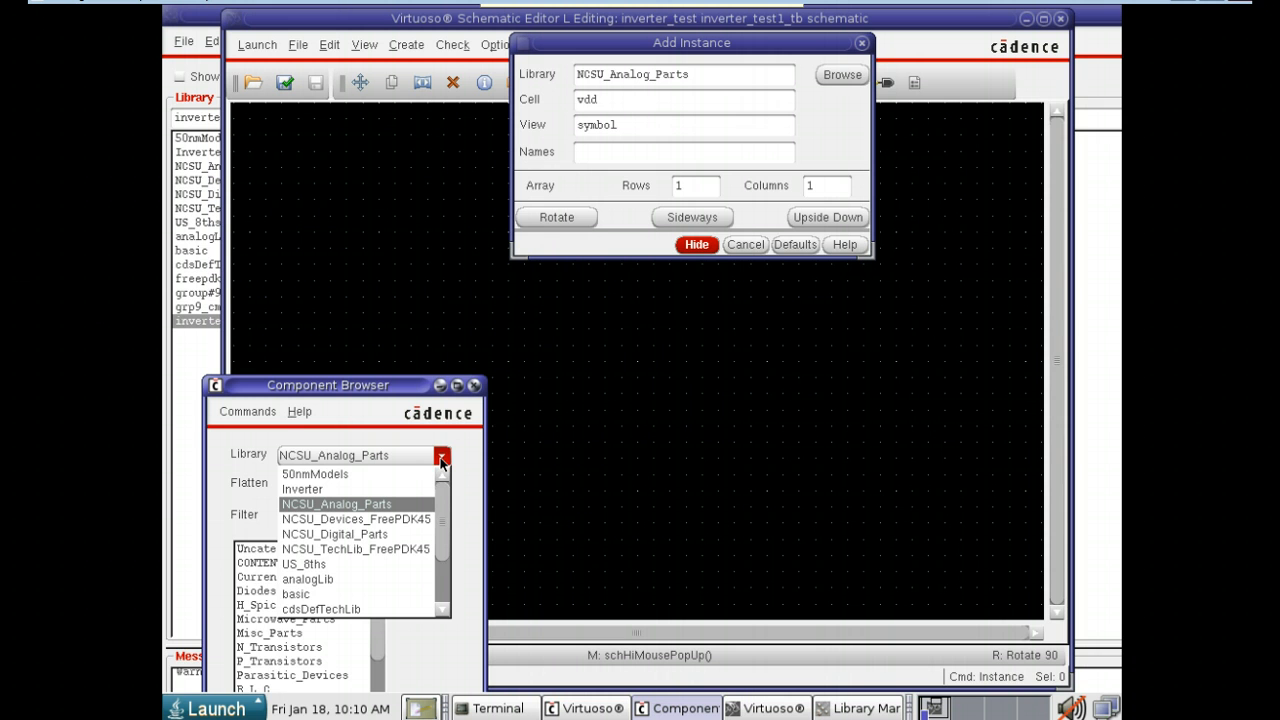
pyautogui.moveTo(444, 530); pyautogui.dragTo(443, 572)
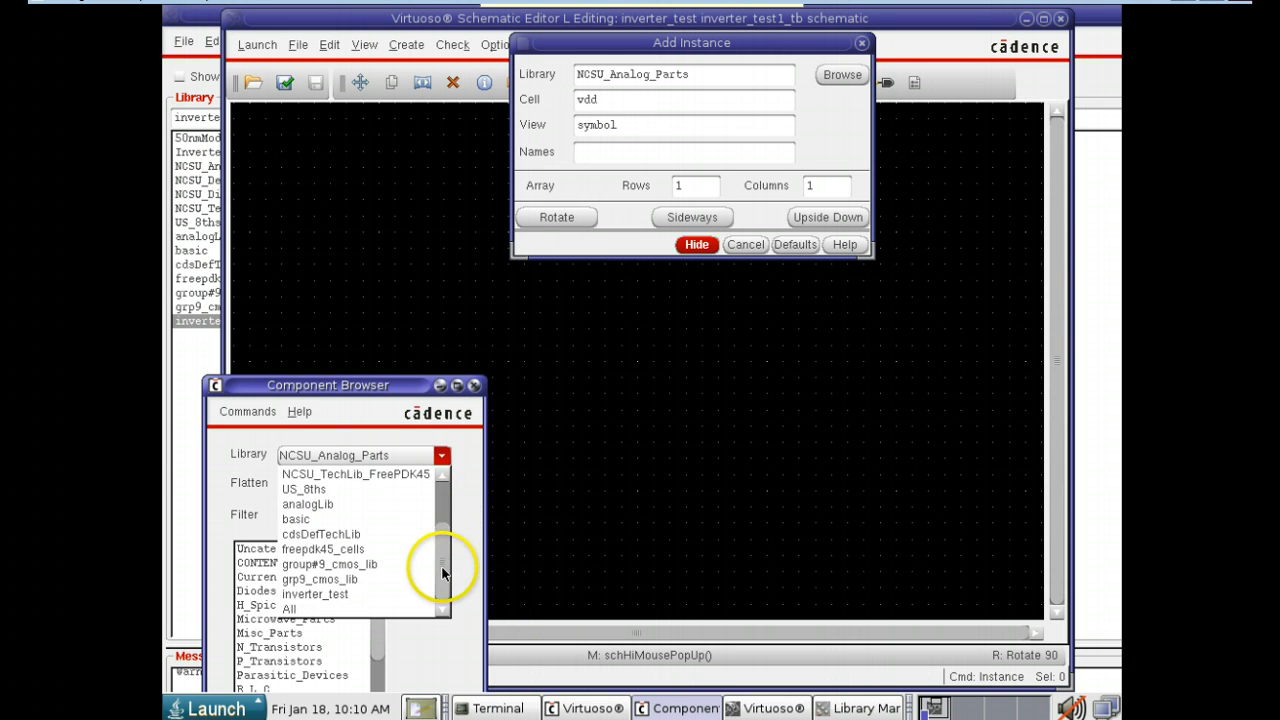
pyautogui.click(360, 594)
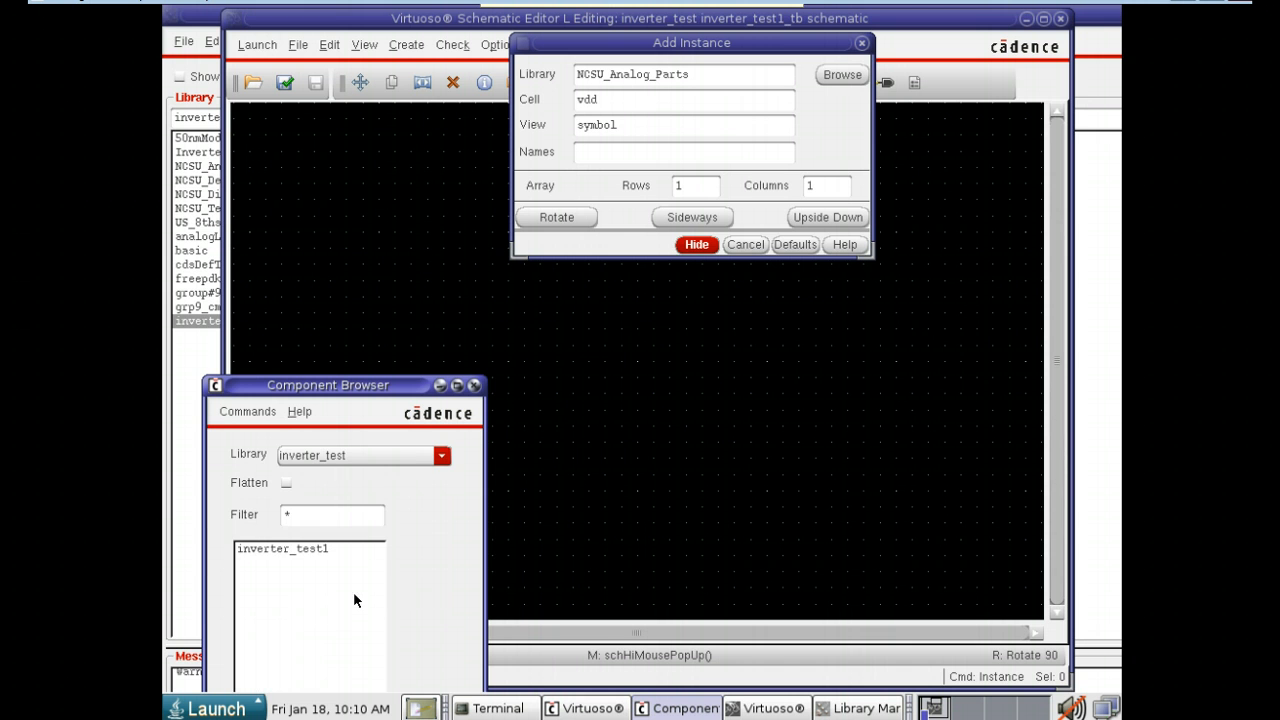
pyautogui.click(317, 553)
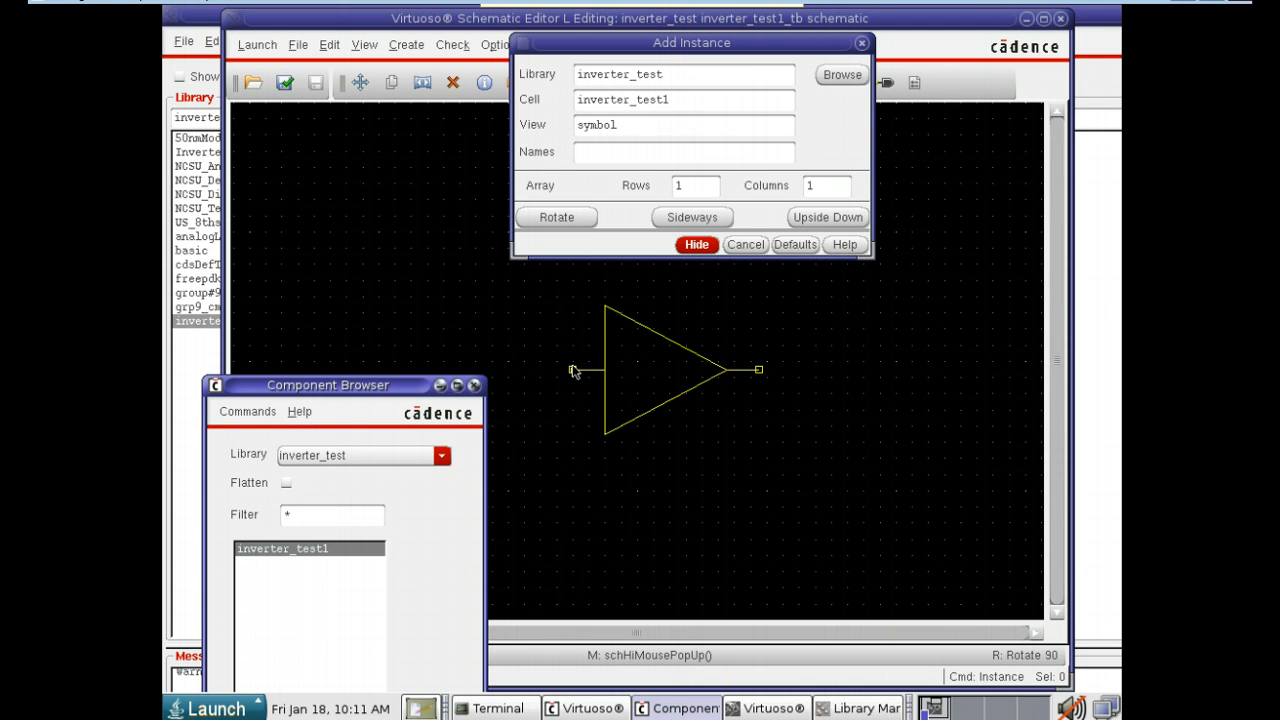
pyautogui.click(573, 371)
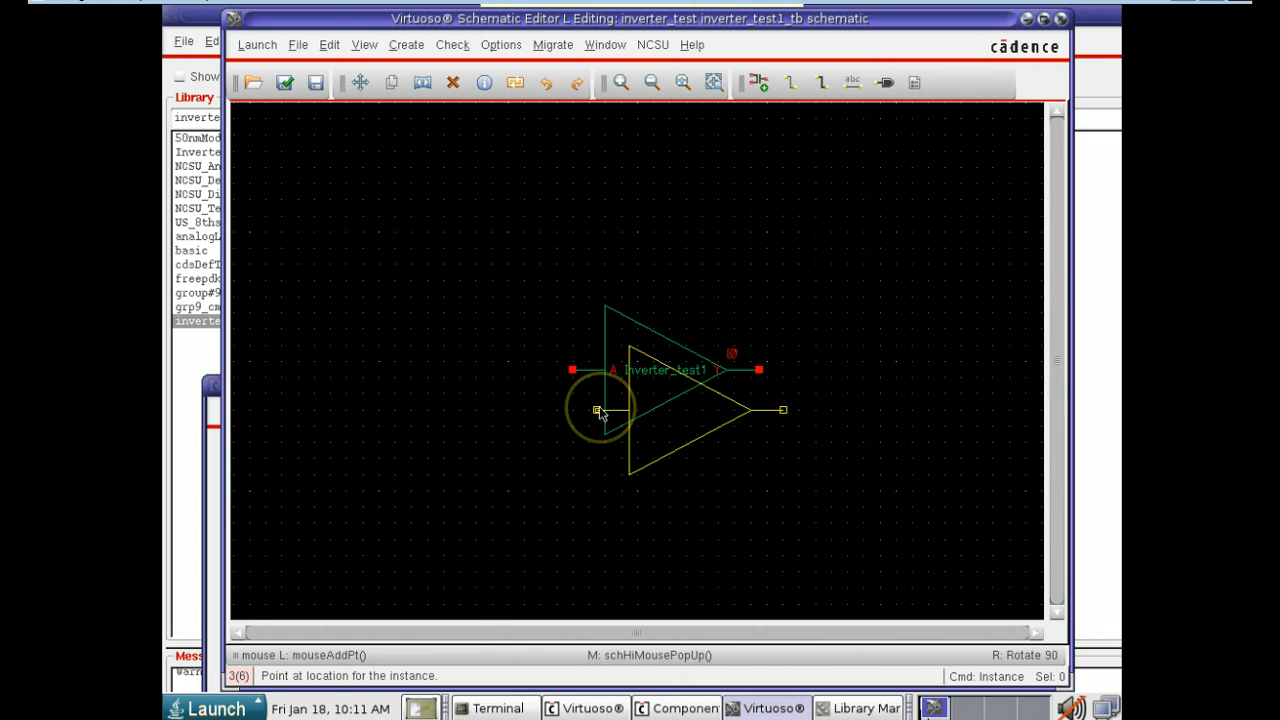
pyautogui.press('Escape')
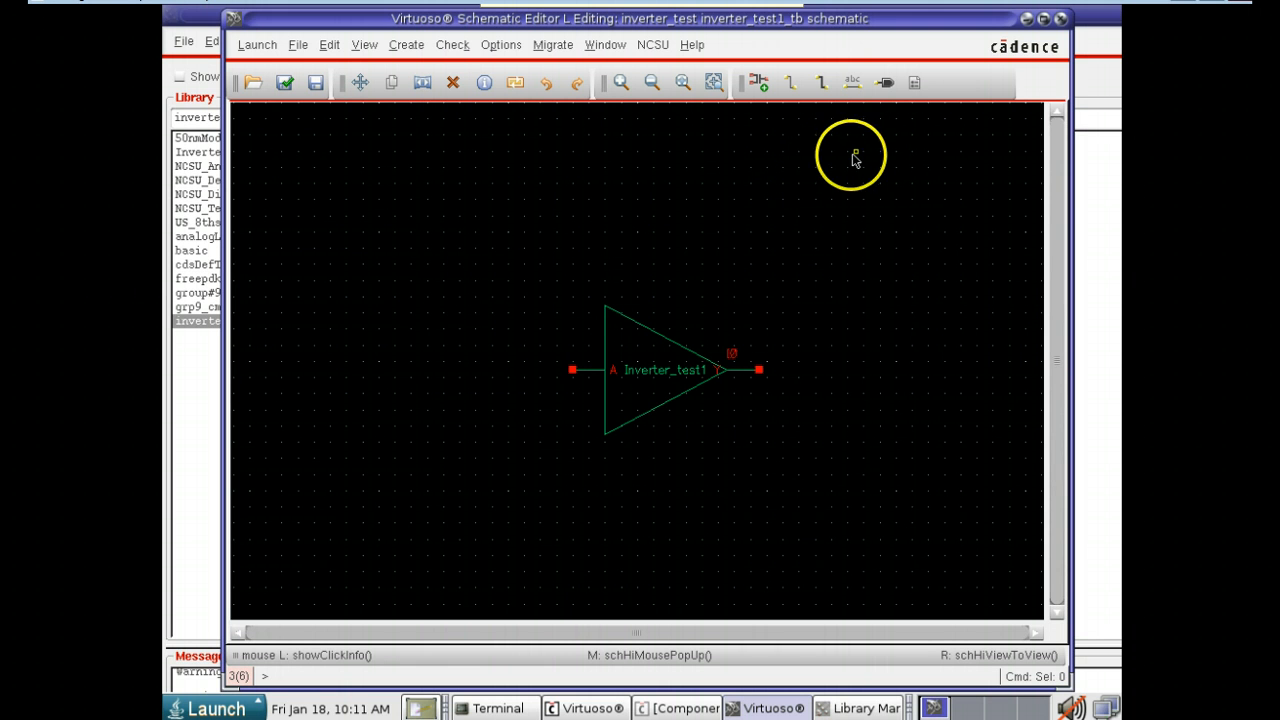
# - Draw straight horizontal wires outward from the inverter's input pin A and from its output pin
pyautogui.click(789, 89)
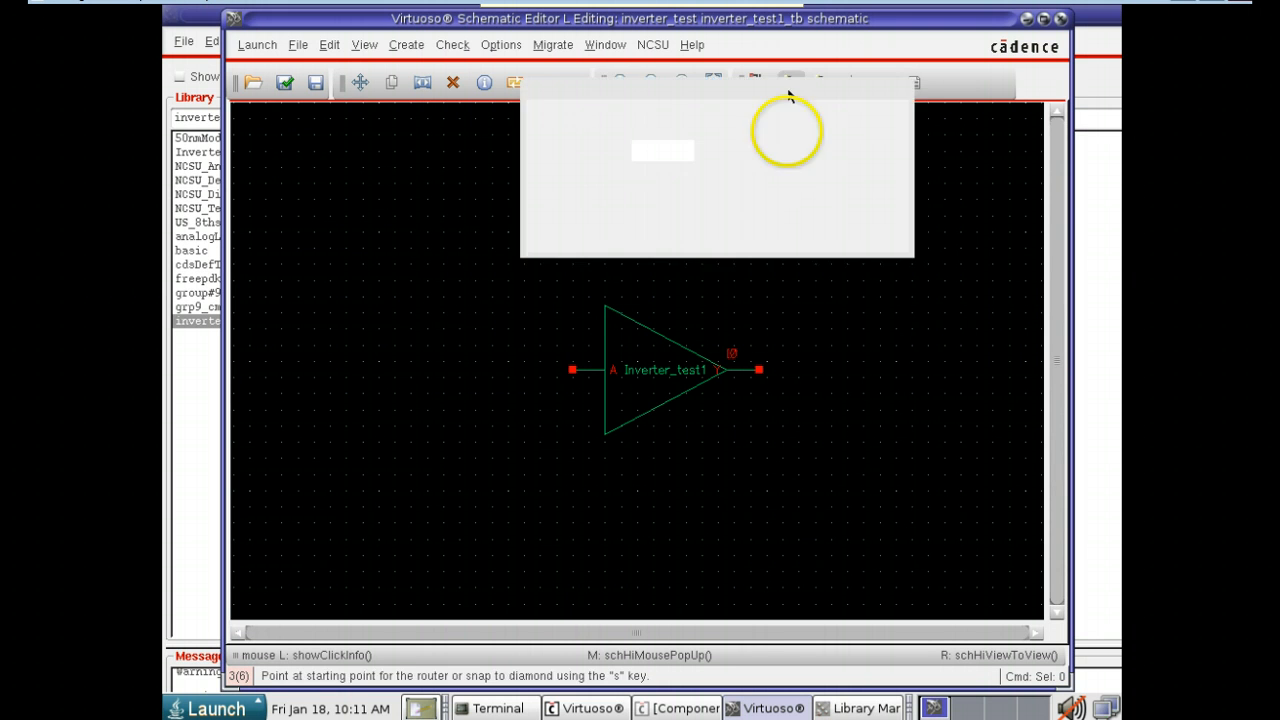
pyautogui.click(558, 370)
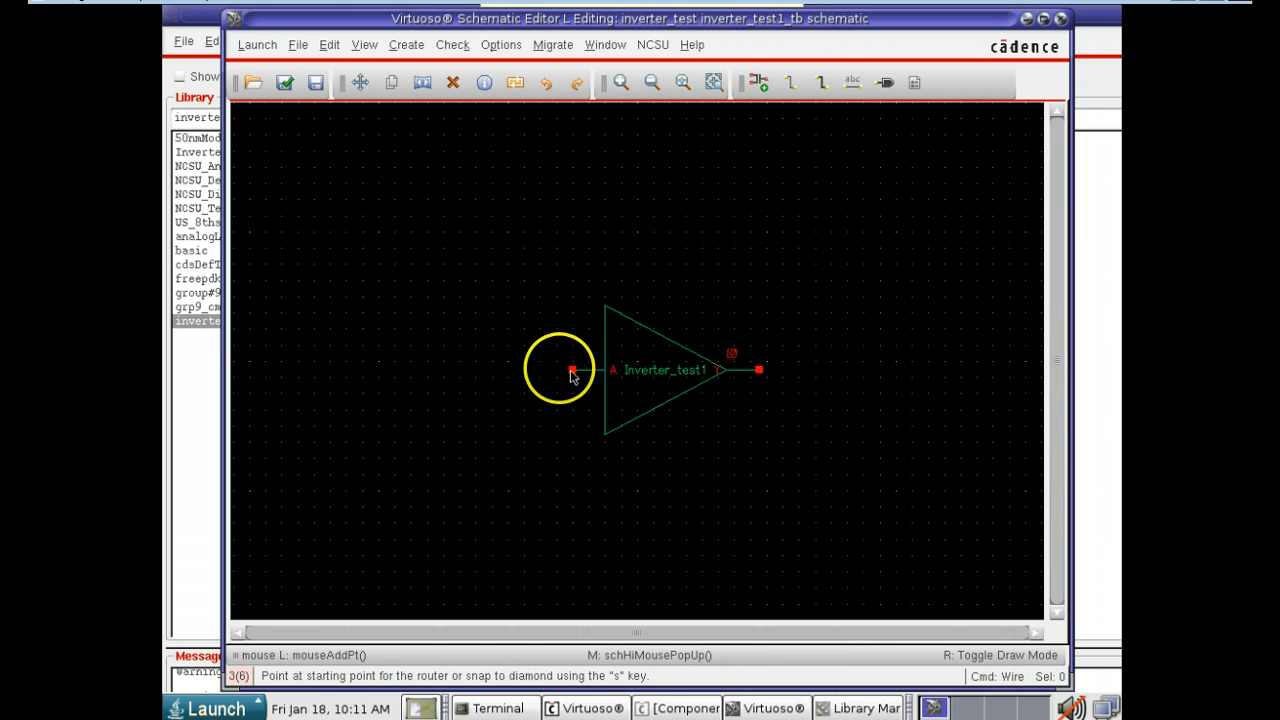
pyautogui.click(435, 370)
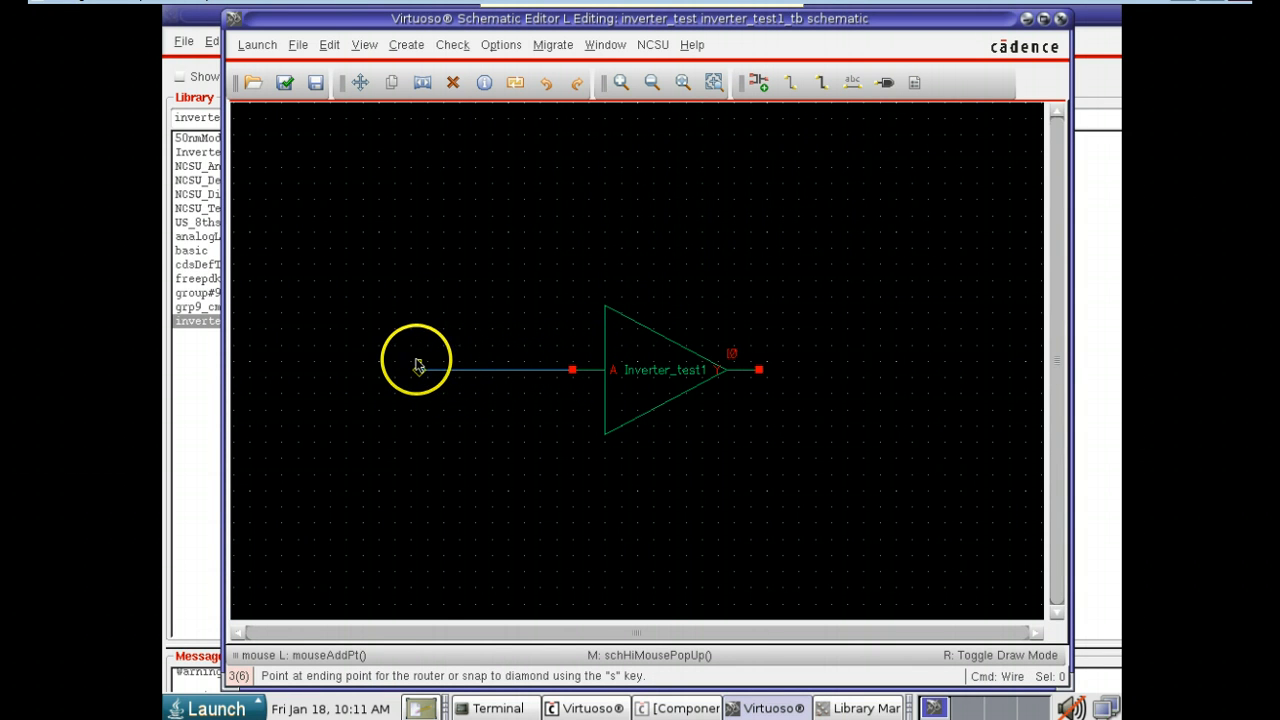
pyautogui.click(419, 371)
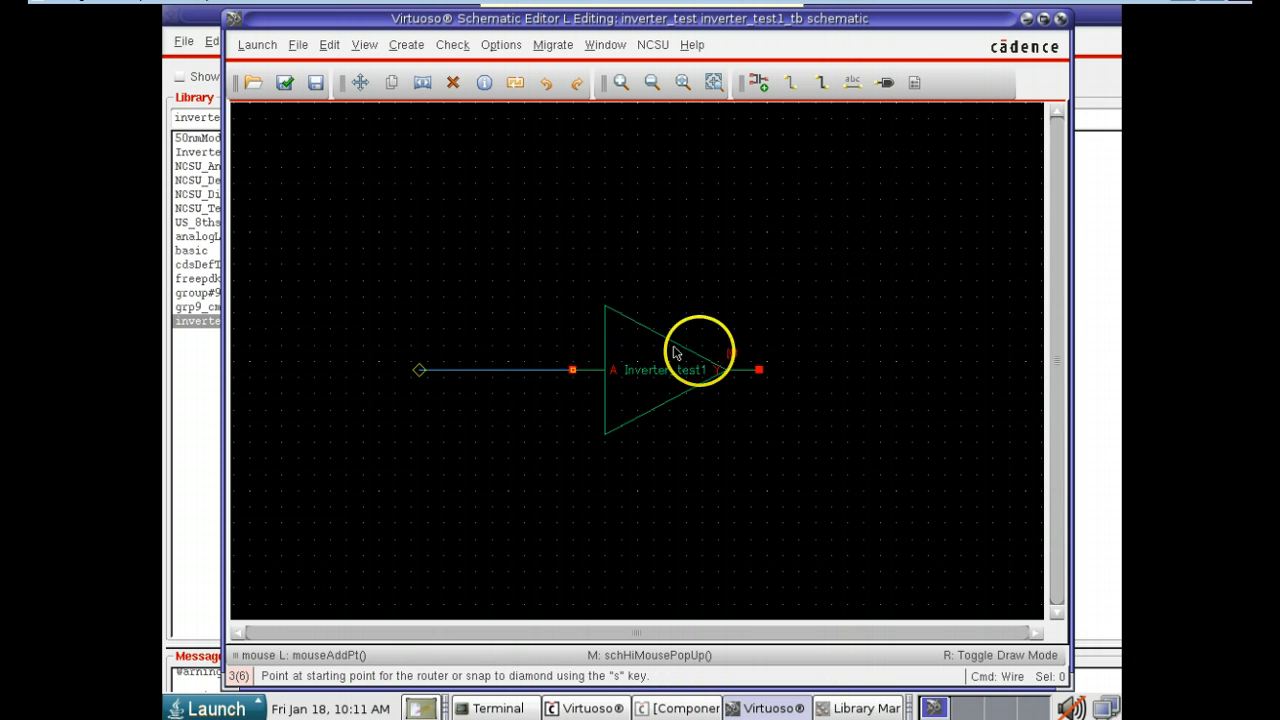
pyautogui.click(758, 370)
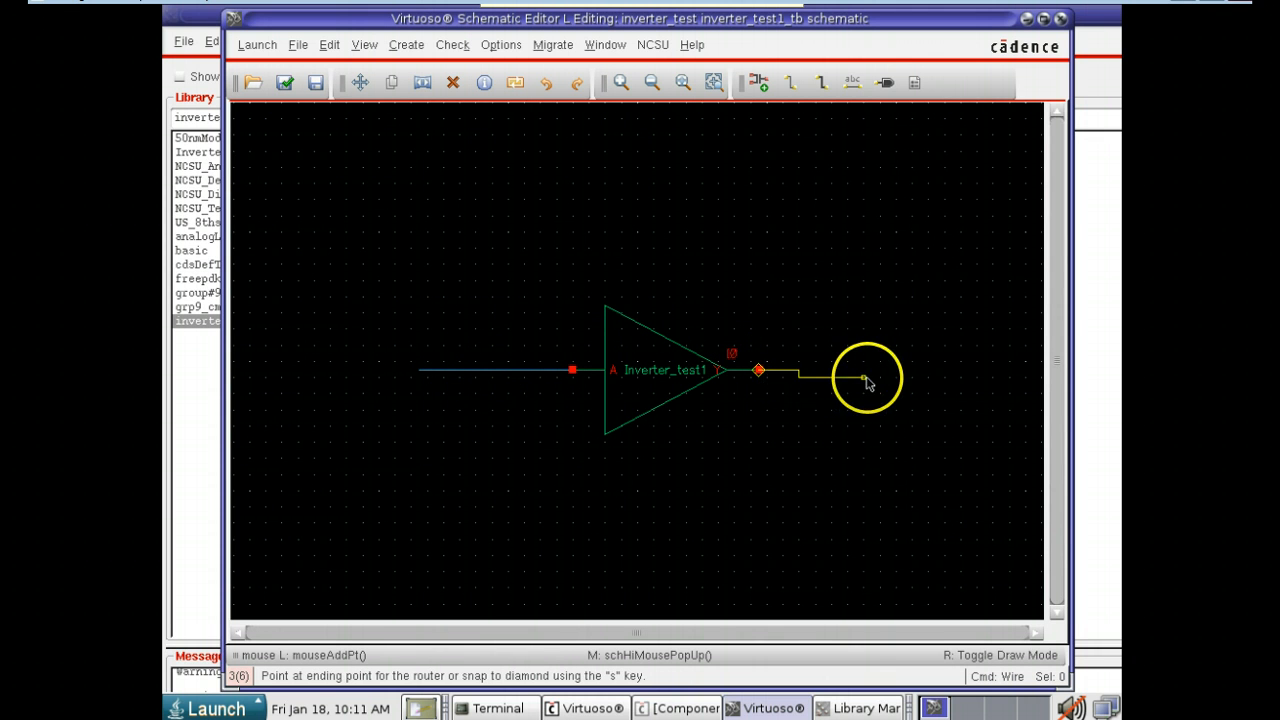
pyautogui.click(872, 371)
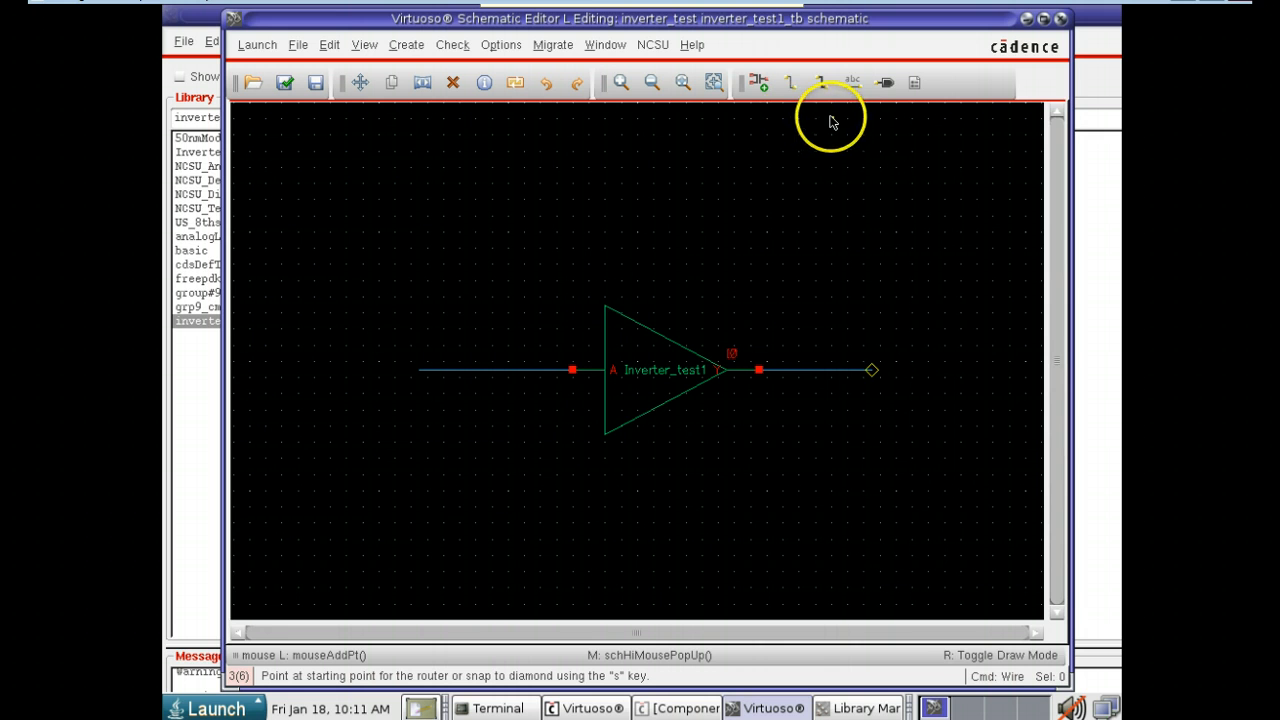
# - Place a cap instance from the R_L_C category of NCSU_Analog_Parts, with capacitance 1f F, at the free end of the output wire
pyautogui.click(759, 85)
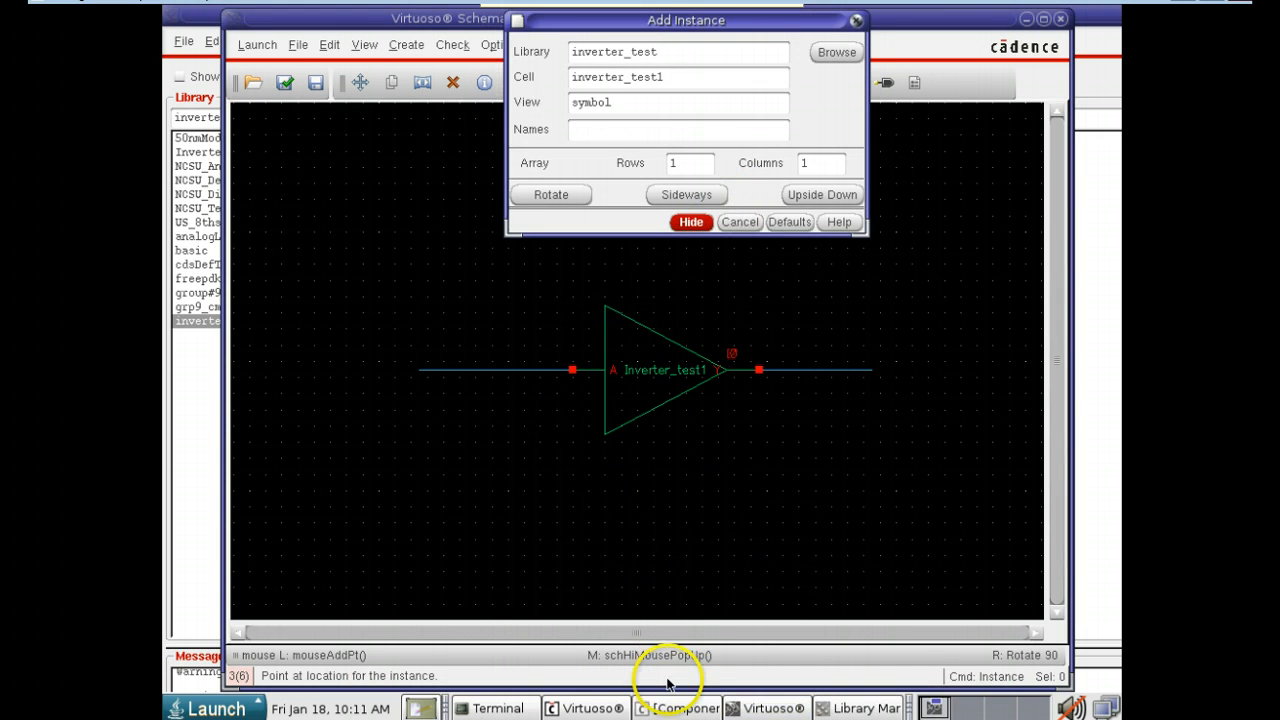
pyautogui.click(680, 708)
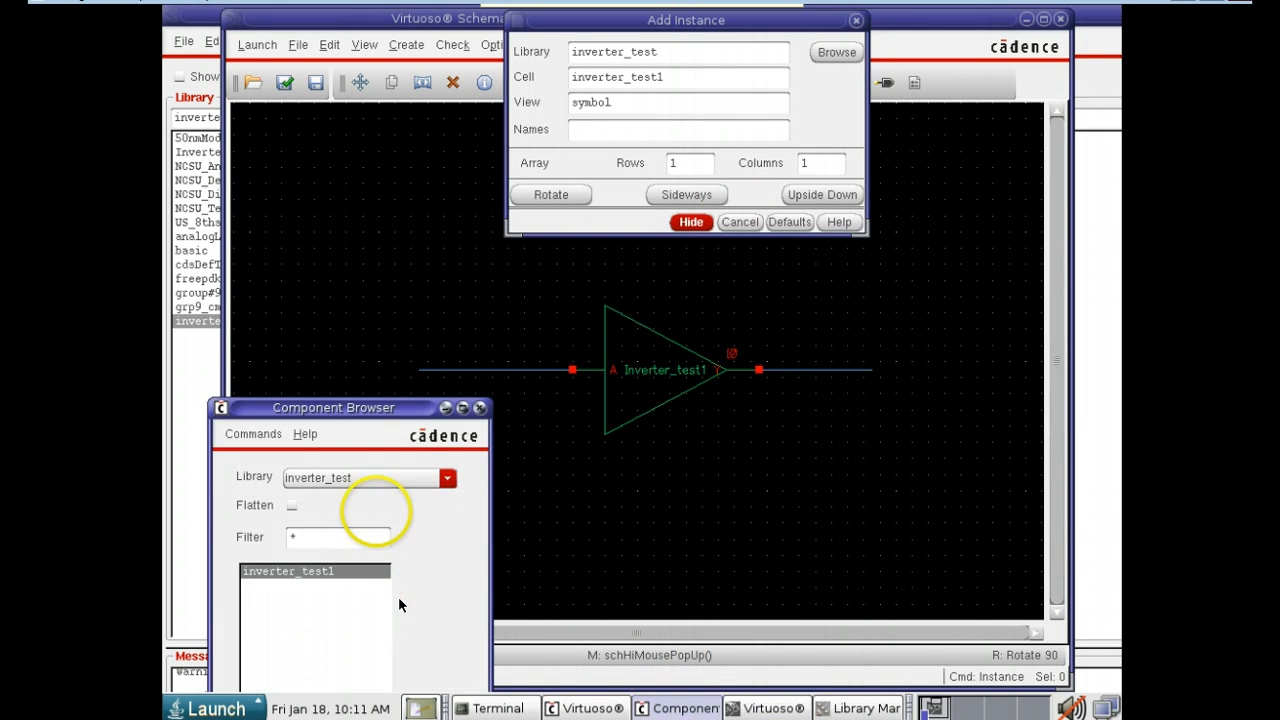
pyautogui.click(448, 480)
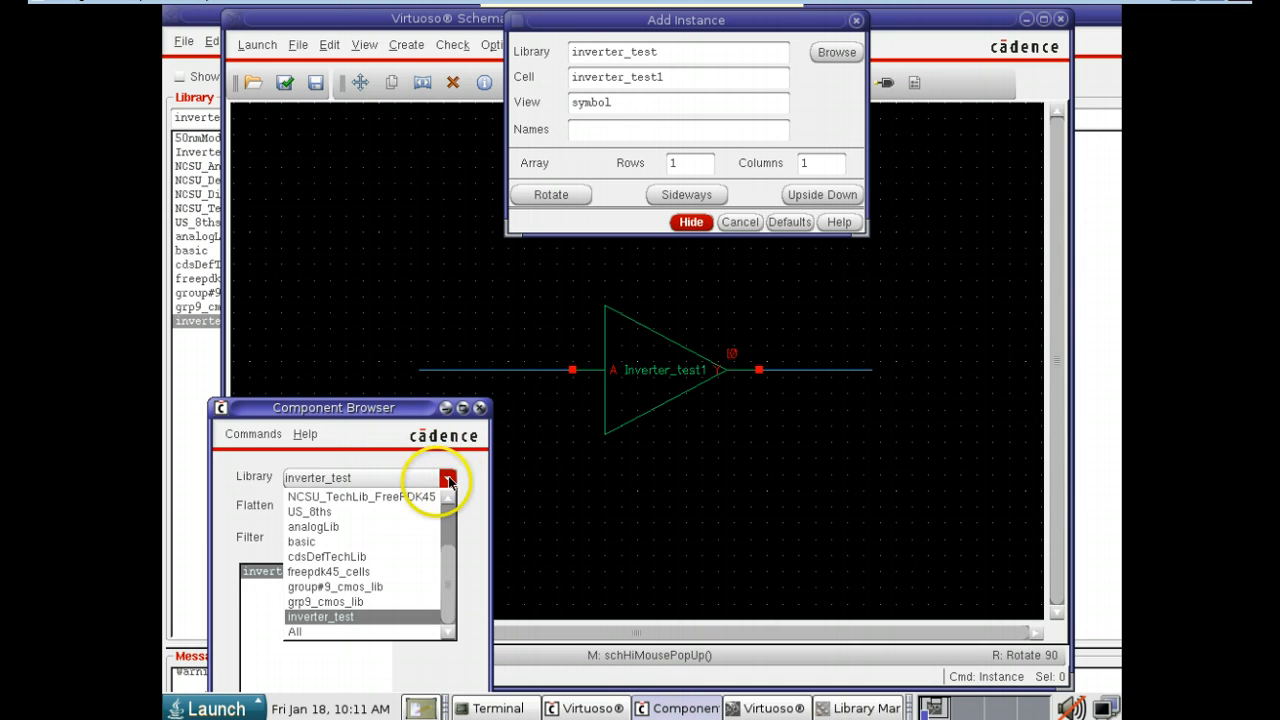
pyautogui.scroll(4, 453, 500)
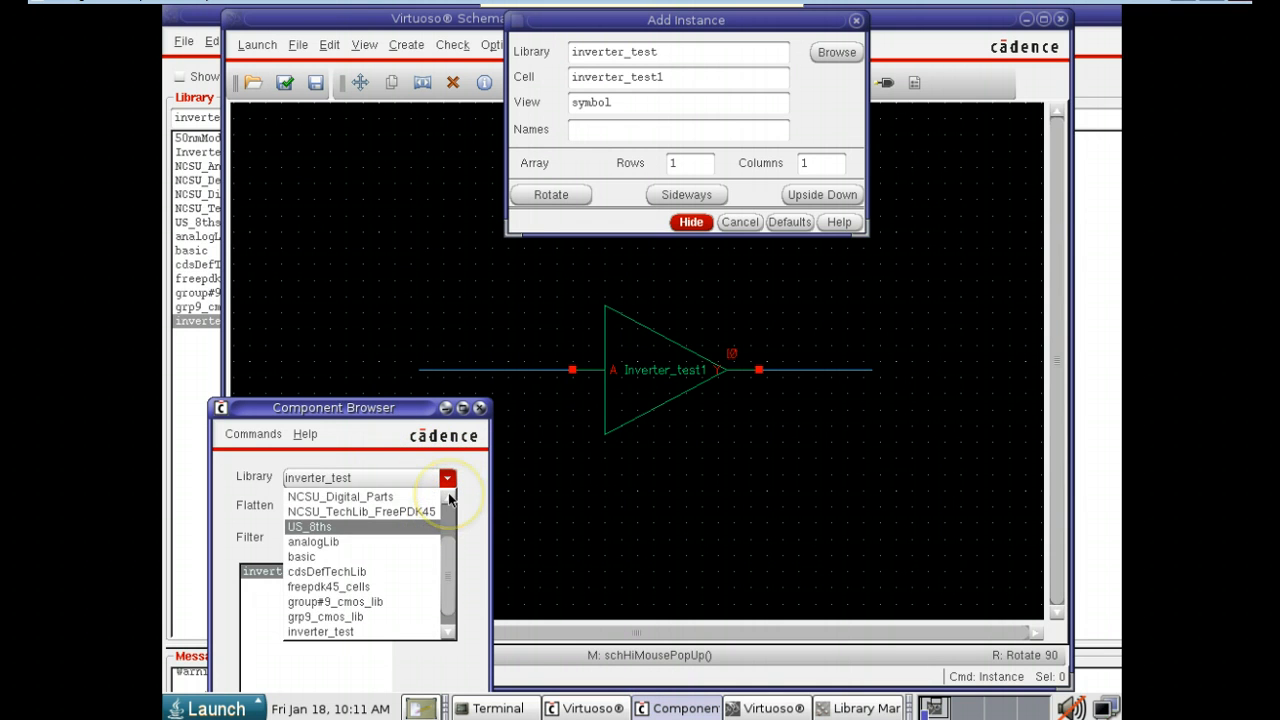
pyautogui.click(406, 511)
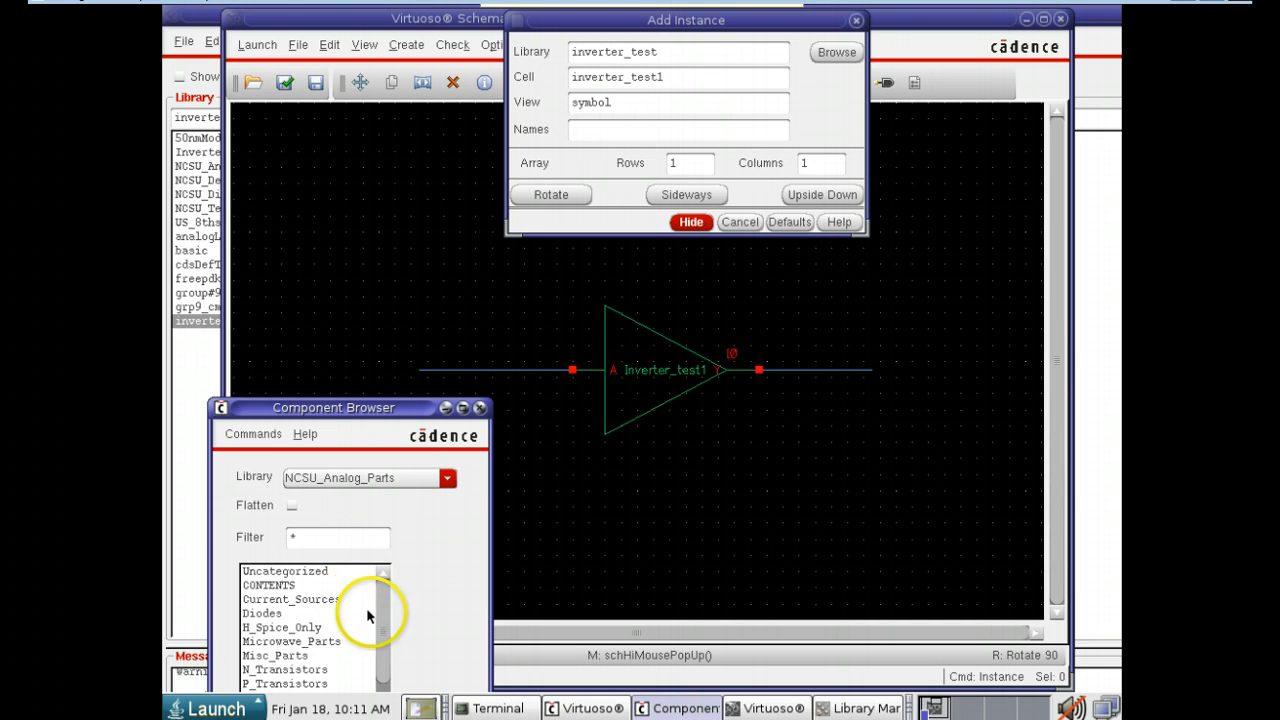
pyautogui.moveTo(366, 409); pyautogui.dragTo(345, 386)
pyautogui.moveTo(360, 572); pyautogui.dragTo(363, 623)
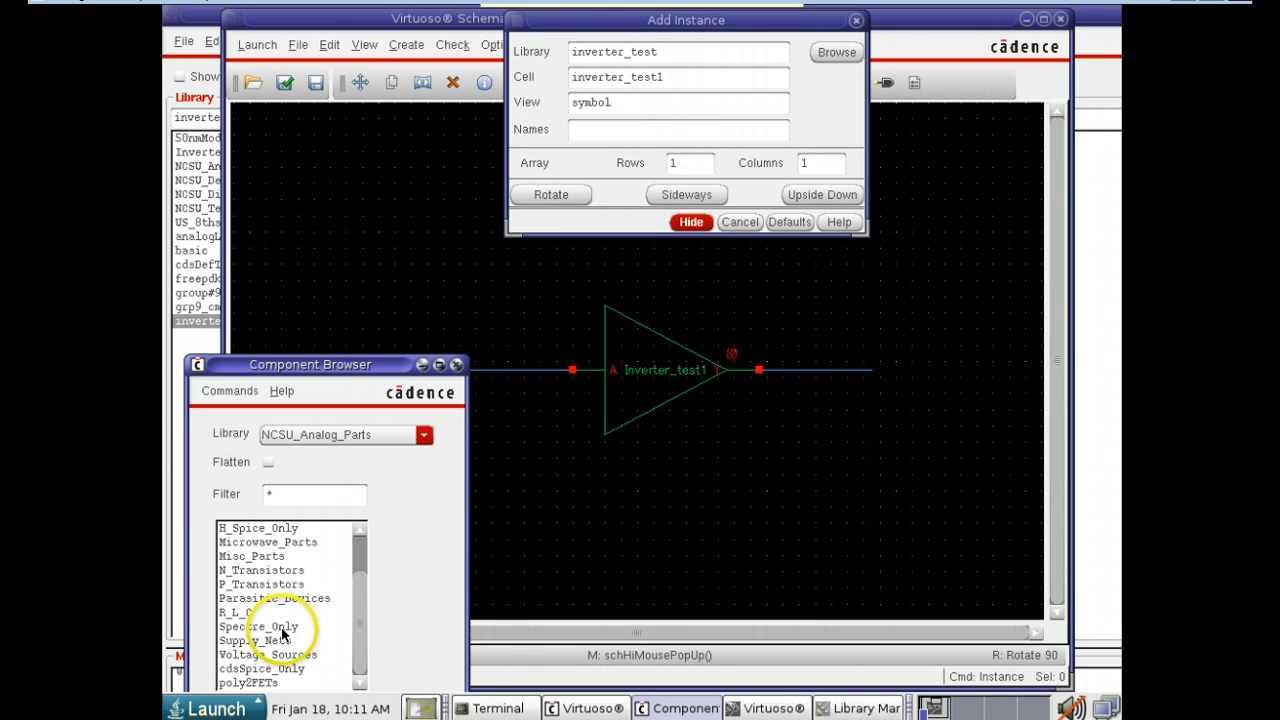
pyautogui.click(252, 611)
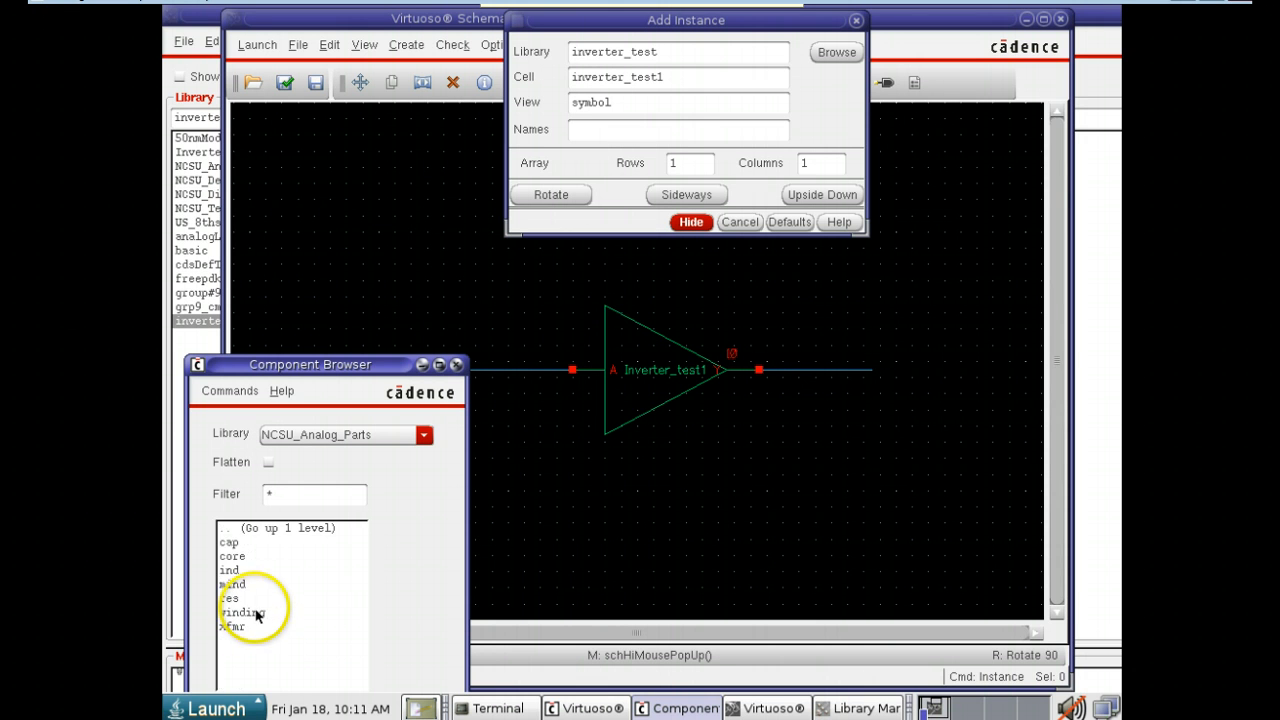
pyautogui.click(237, 546)
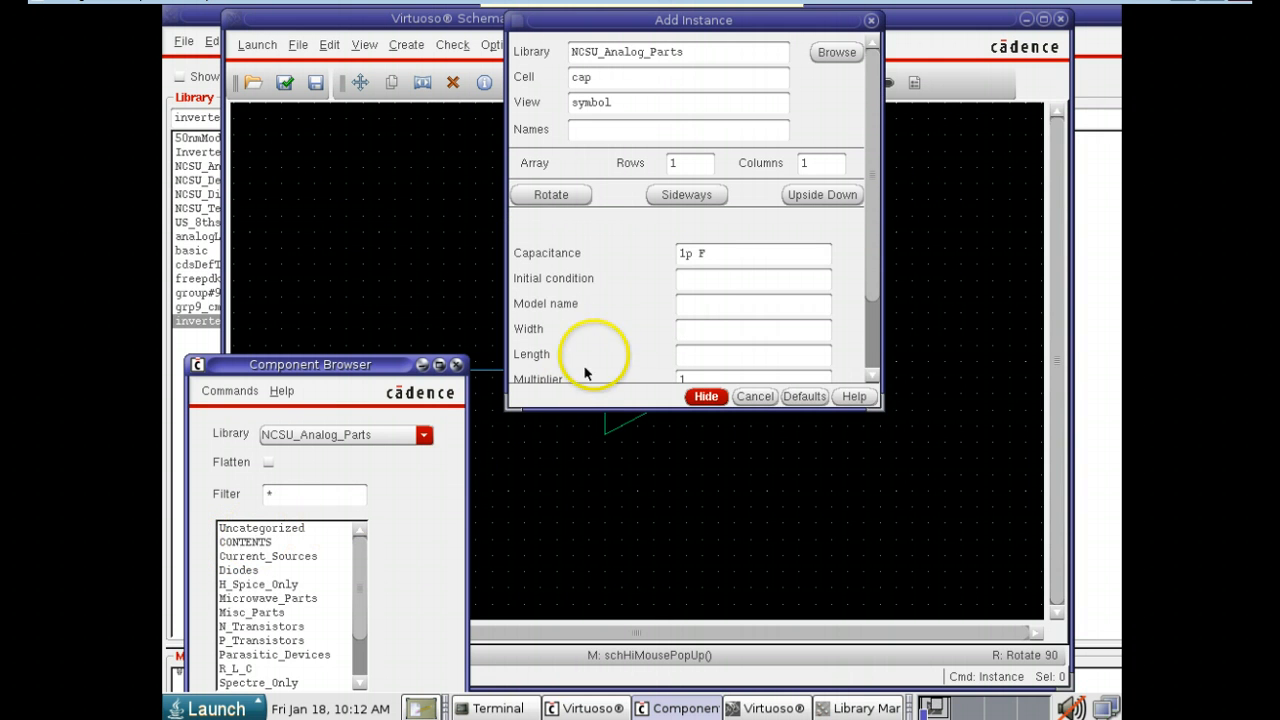
pyautogui.click(690, 255)
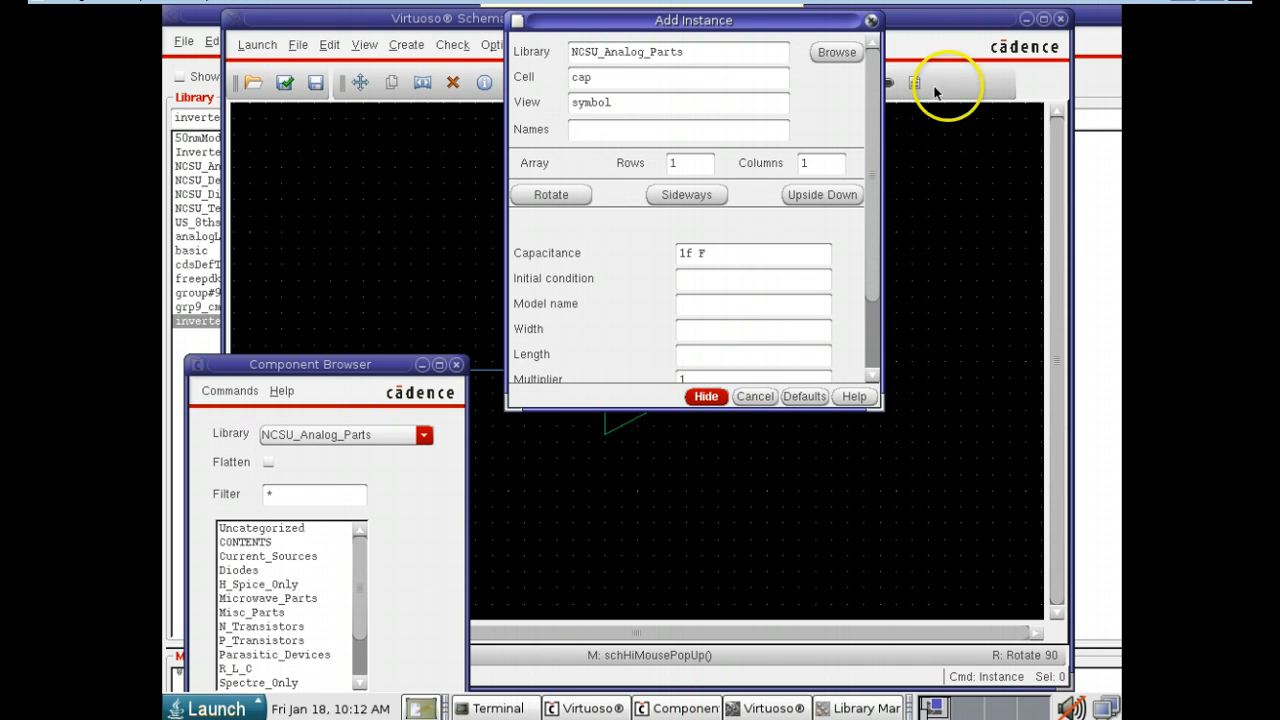
pyautogui.click(953, 47)
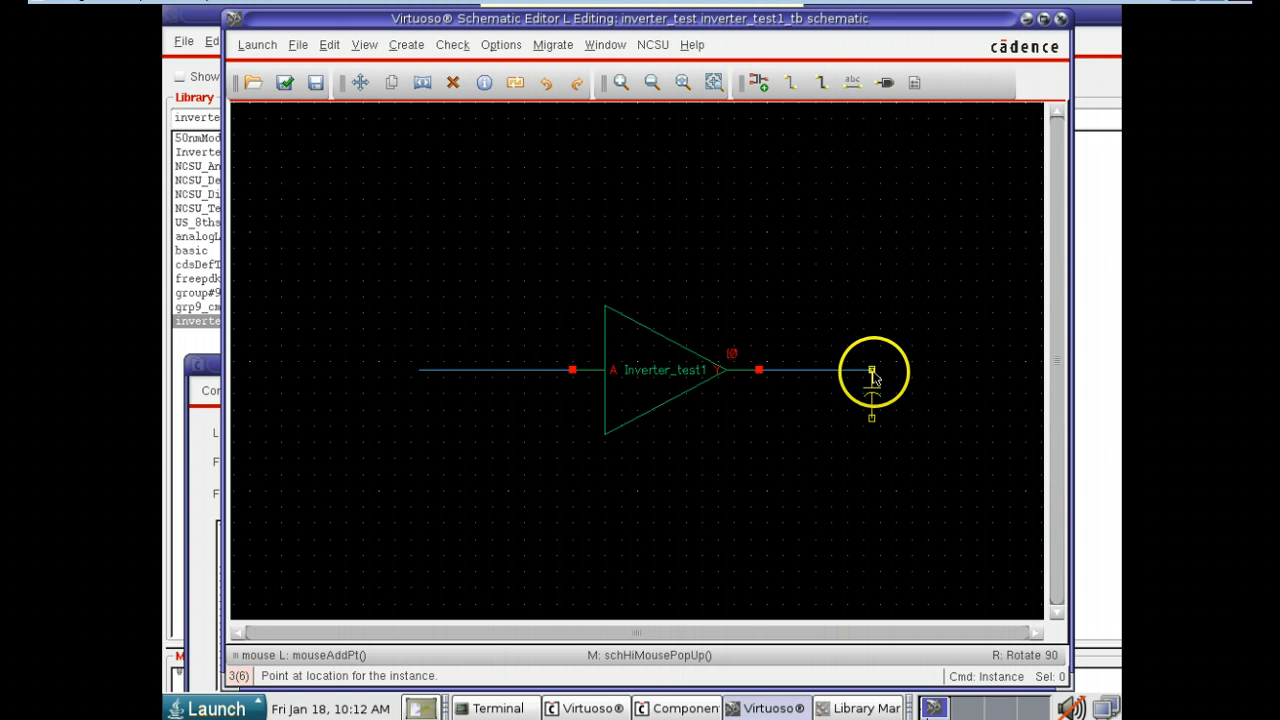
pyautogui.click(873, 374)
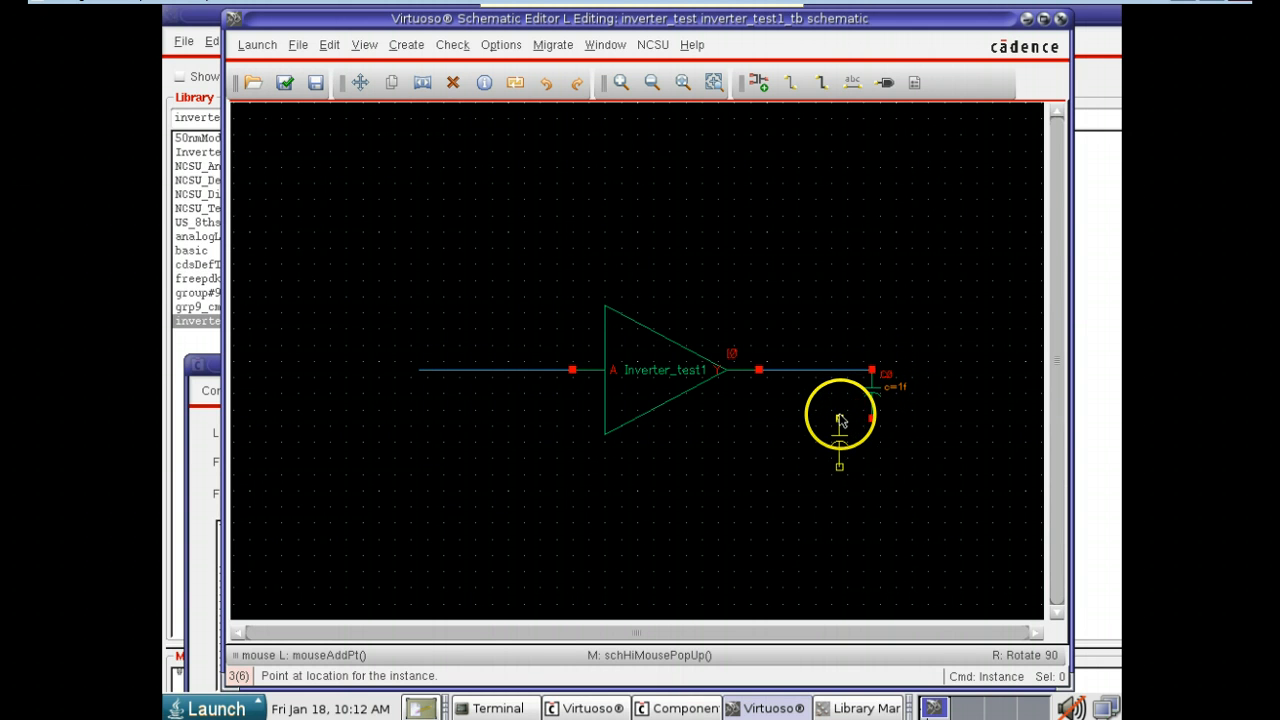
pyautogui.press('Escape')
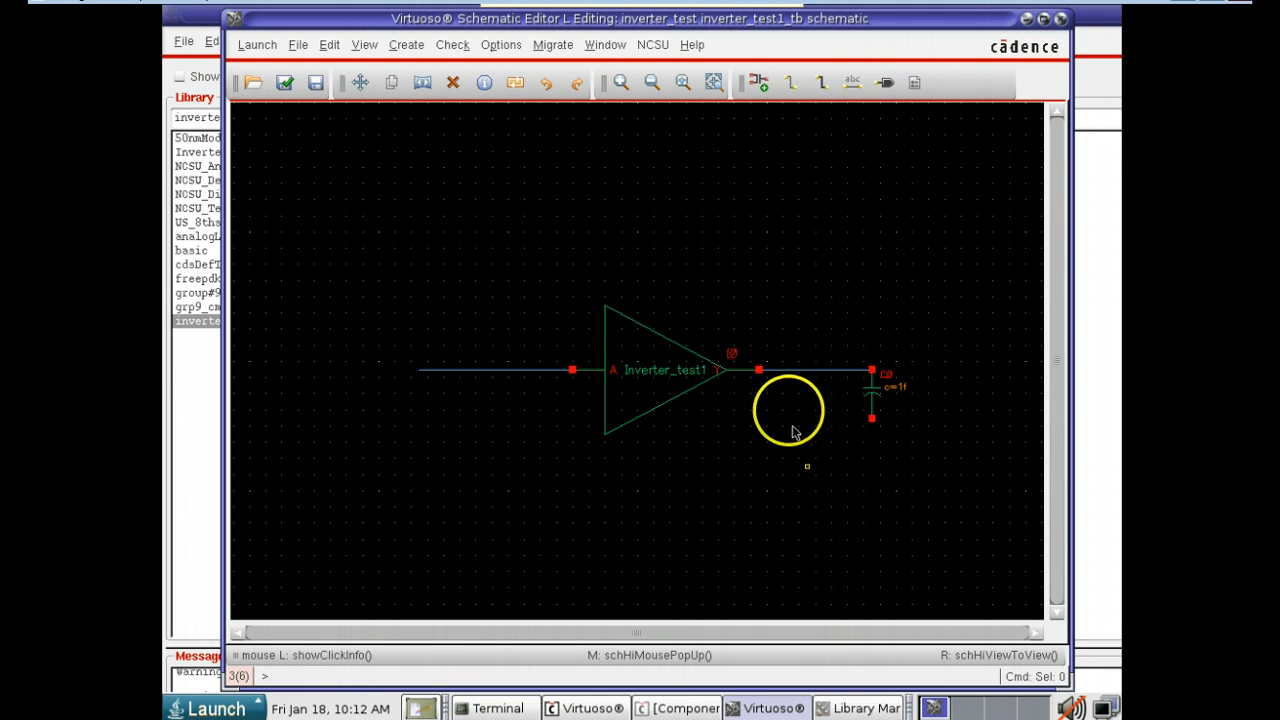
# - Start a new instance using the vpwl cell from the Voltage_Sources category of the NCSU_Analog_Parts library
pyautogui.click(758, 84)
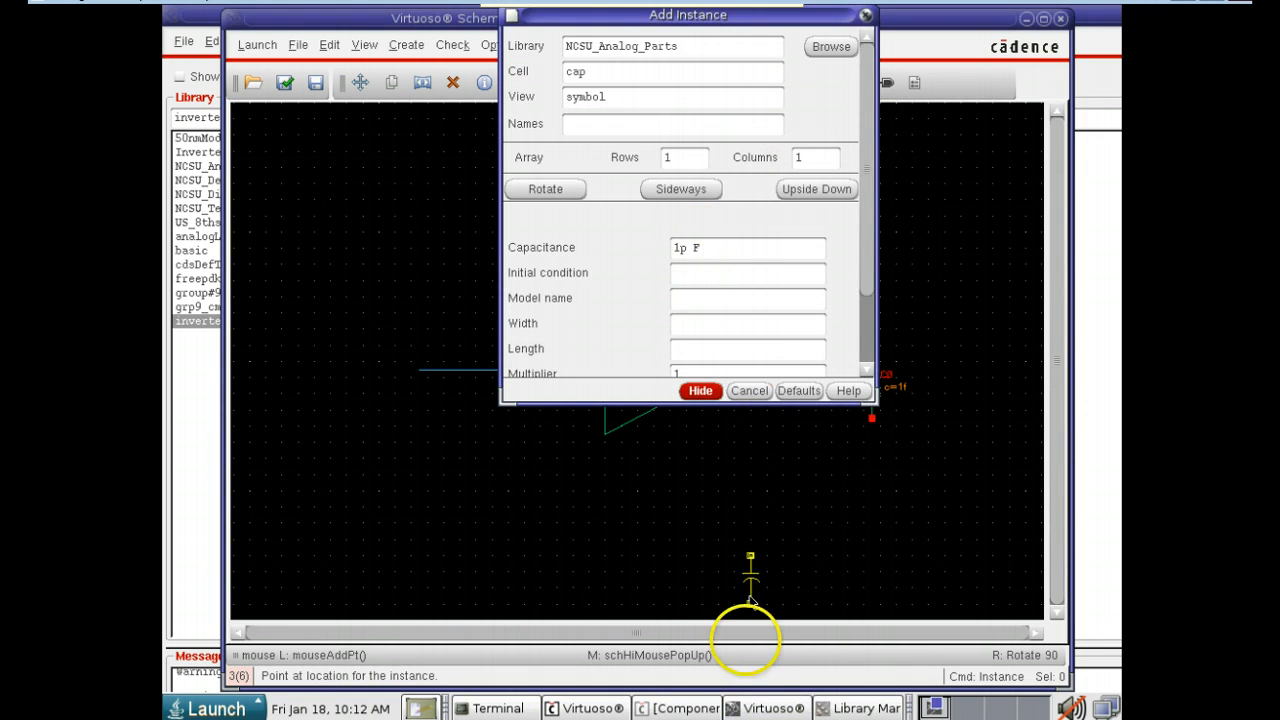
pyautogui.click(685, 707)
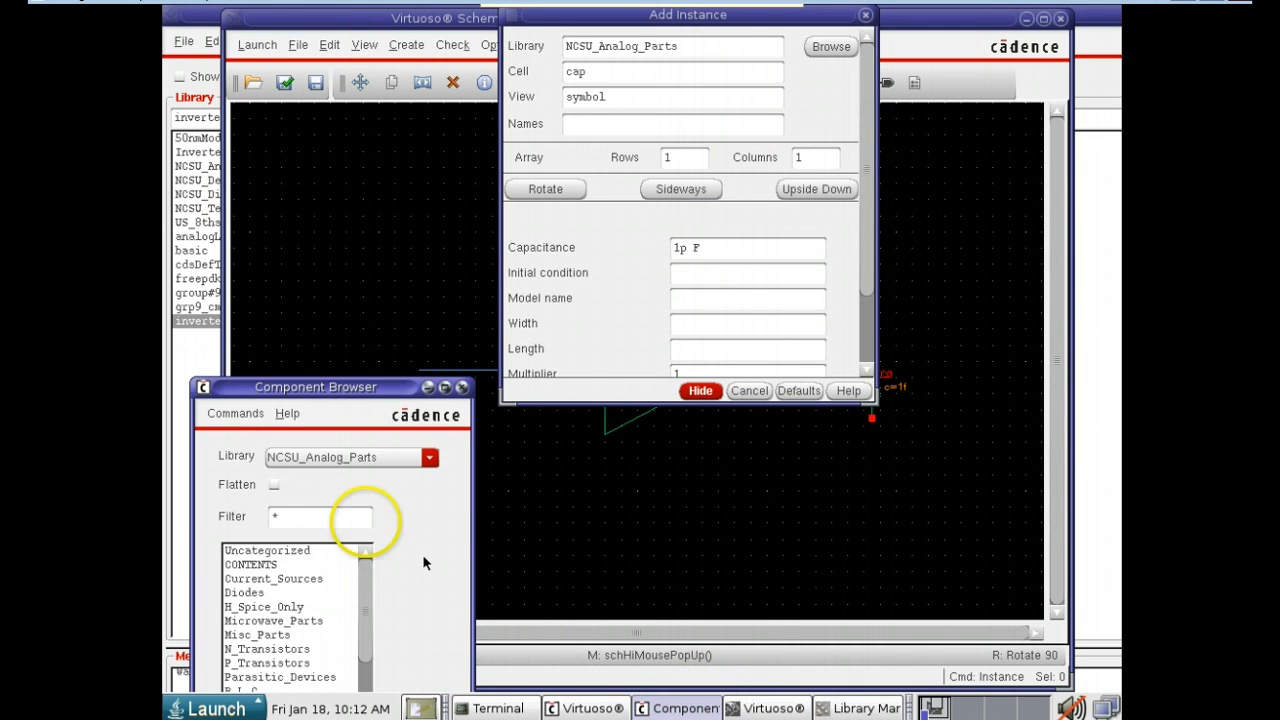
pyautogui.click(430, 458)
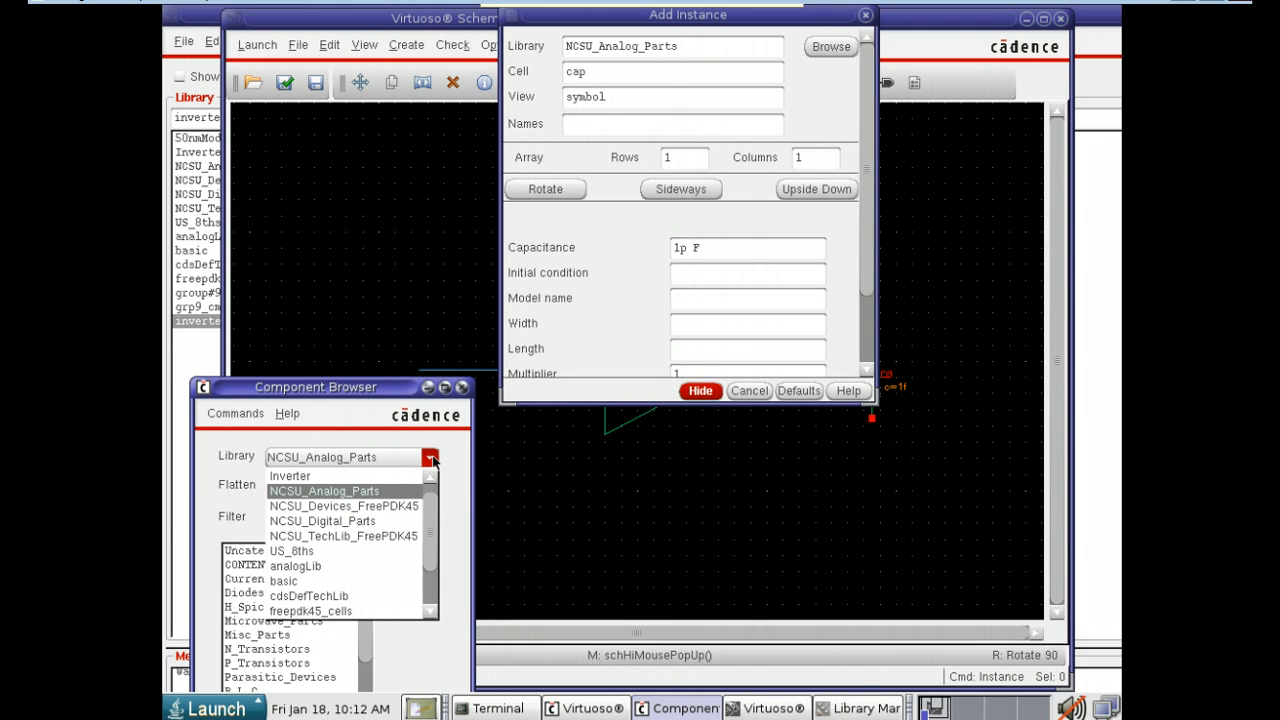
pyautogui.click(431, 478)
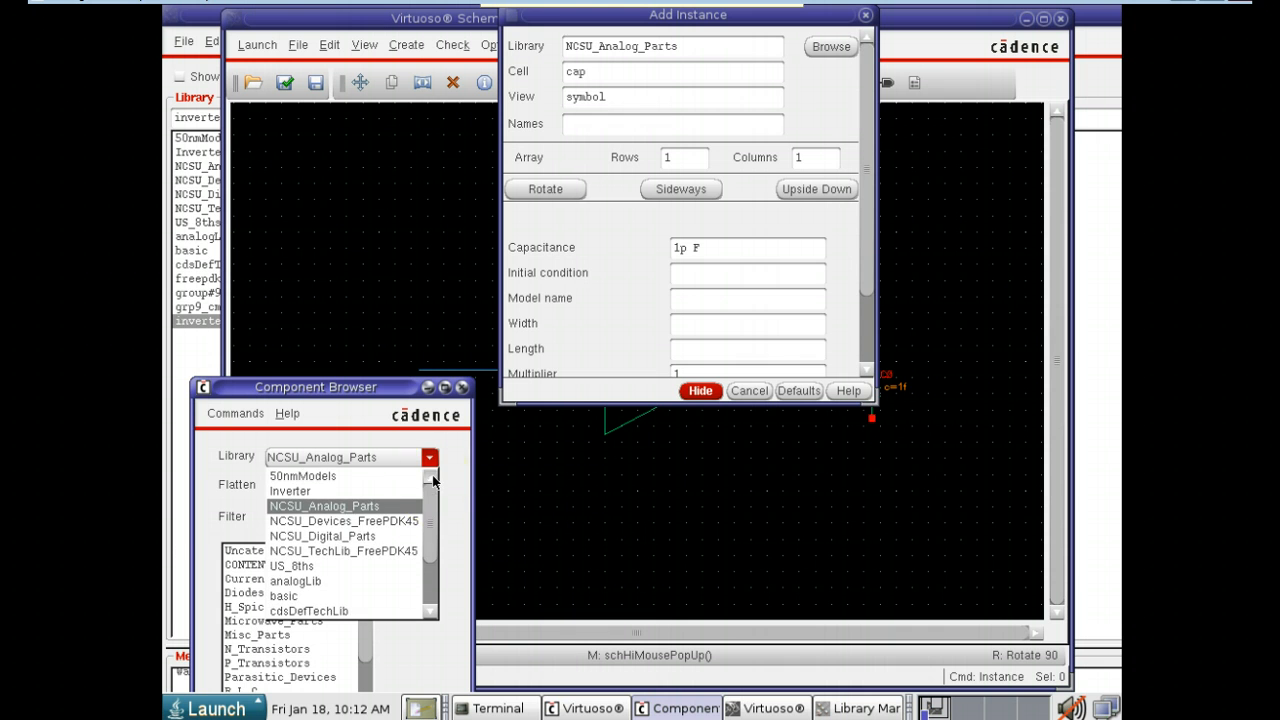
pyautogui.click(359, 505)
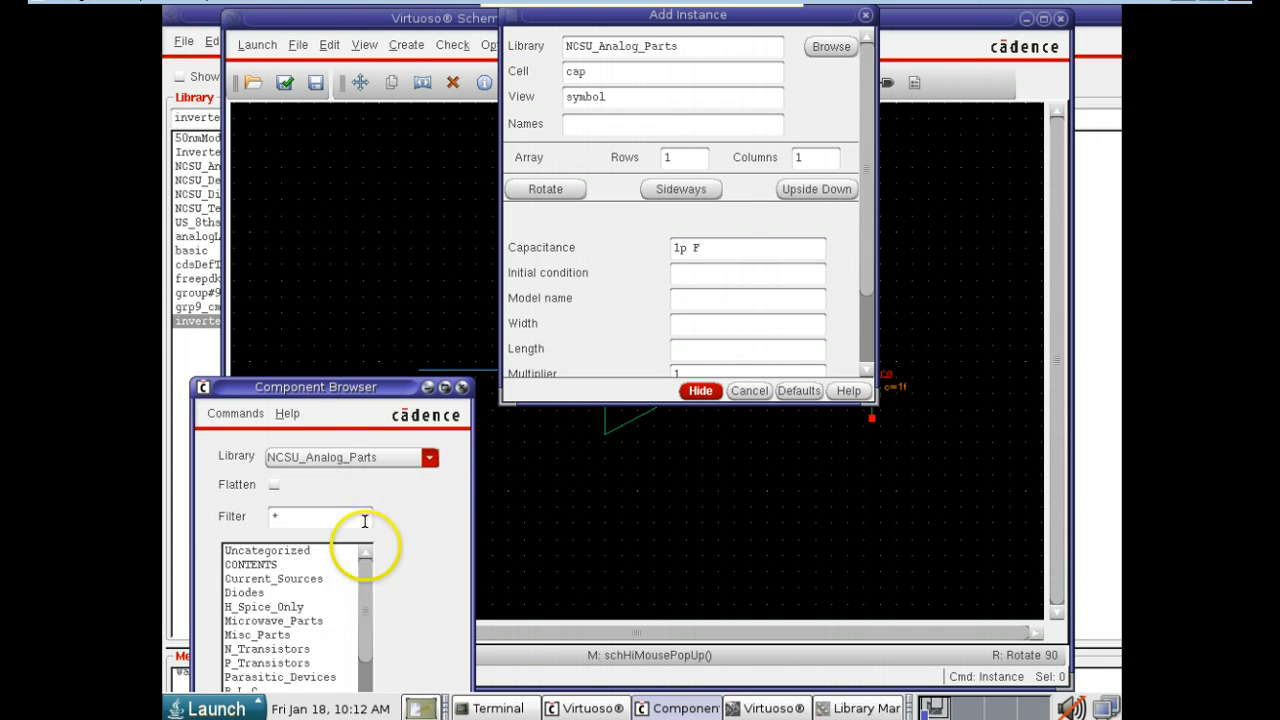
pyautogui.moveTo(367, 598); pyautogui.dragTo(365, 650)
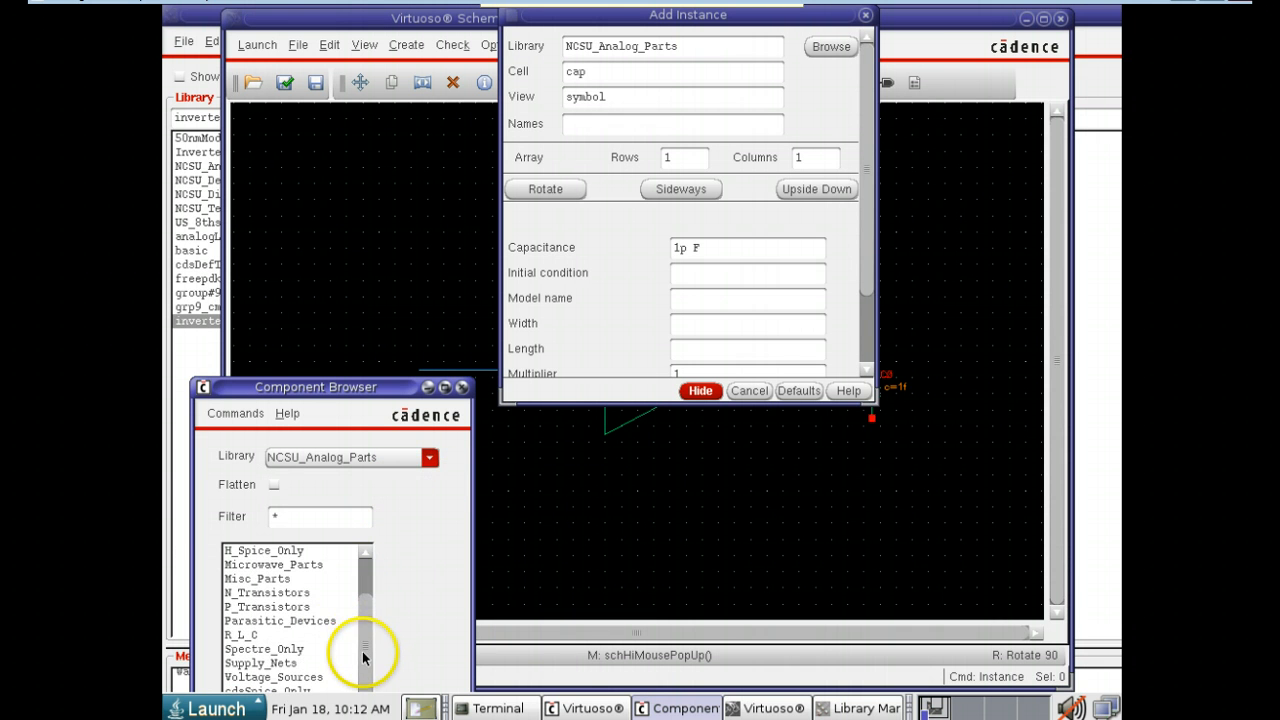
pyautogui.click(295, 677)
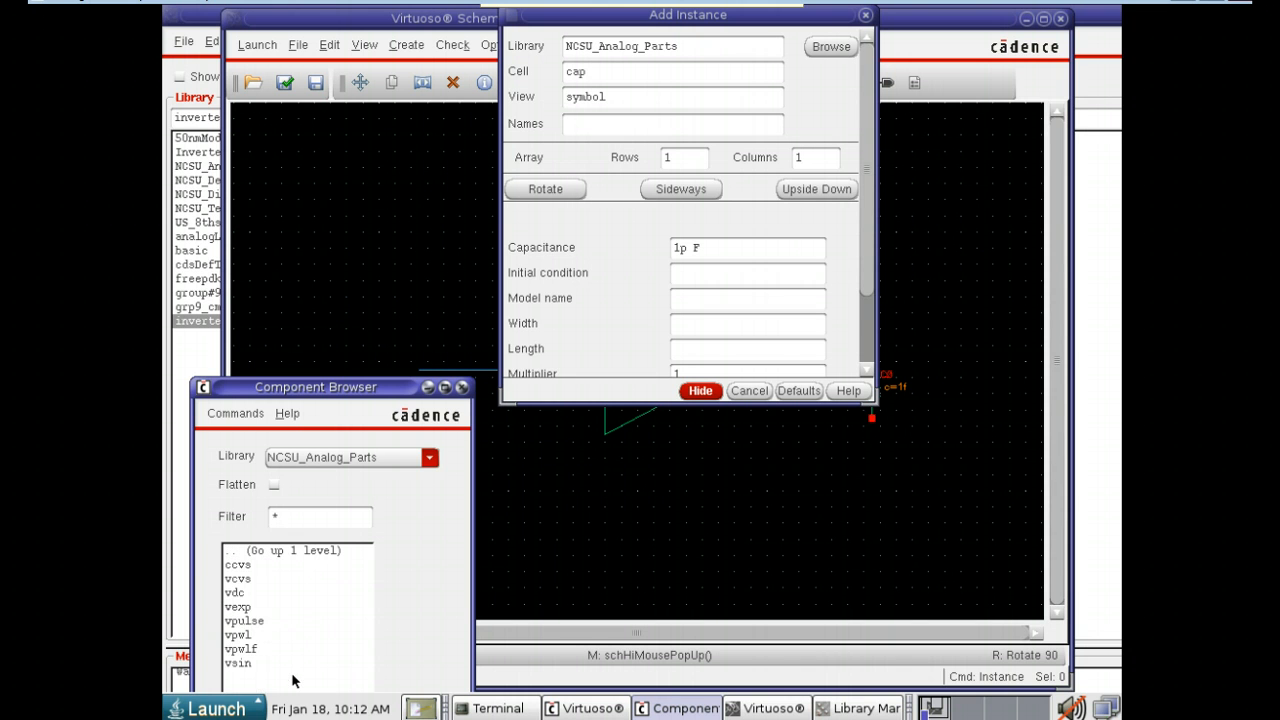
pyautogui.click(239, 634)
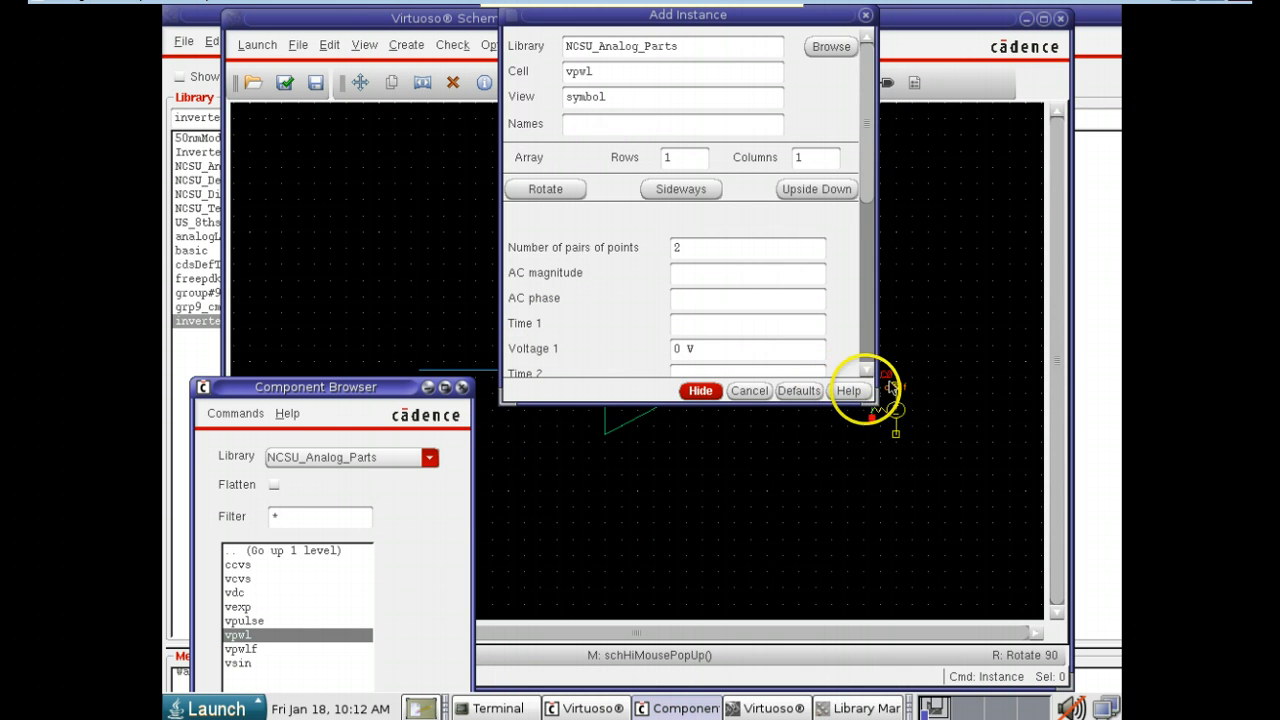
# - Set the vpwl source's number of pairs of points to 3 and enlarge the instance form to show its time and voltage fields
pyautogui.moveTo(872, 402); pyautogui.dragTo(846, 531)
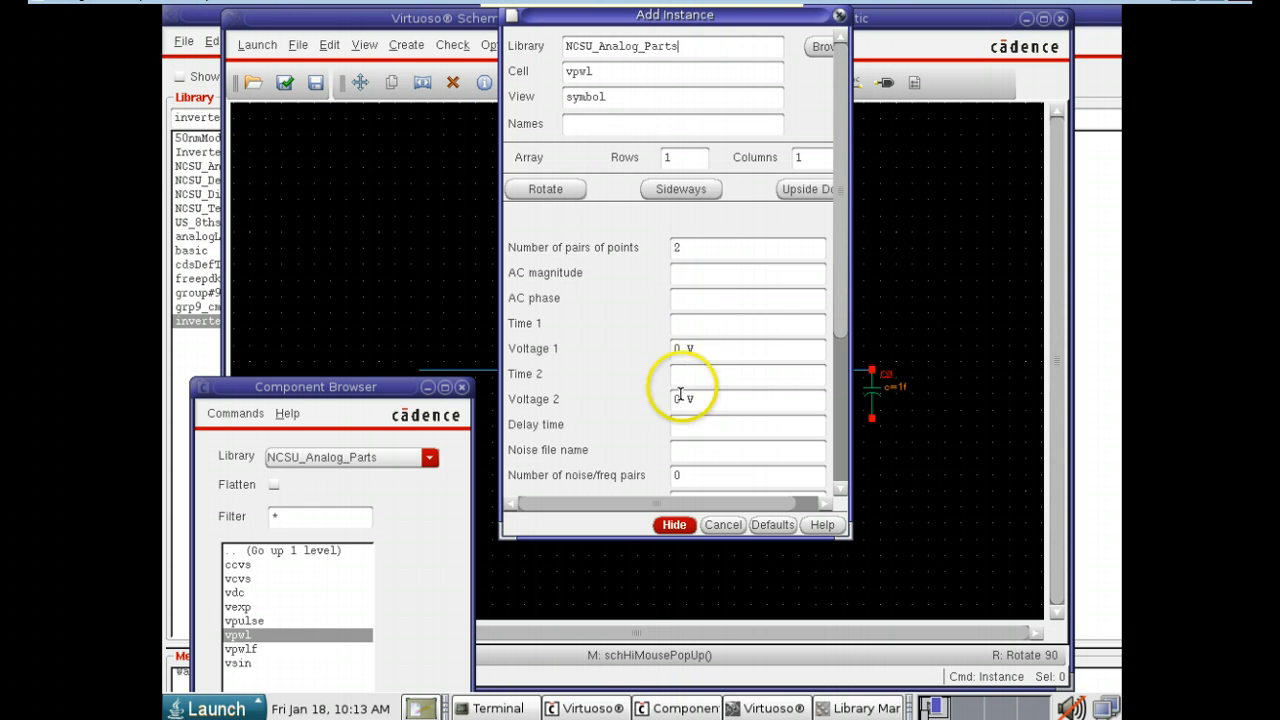
pyautogui.click(681, 243)
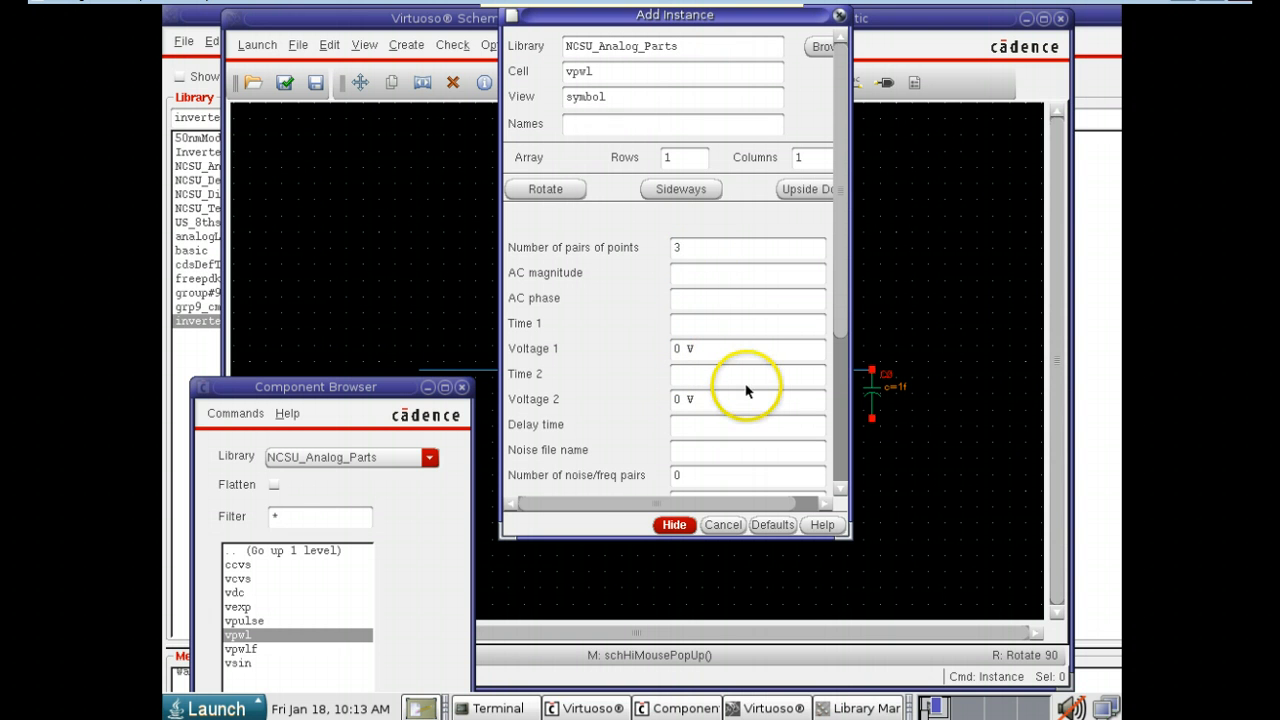
pyautogui.write('3')
pyautogui.click(775, 365)
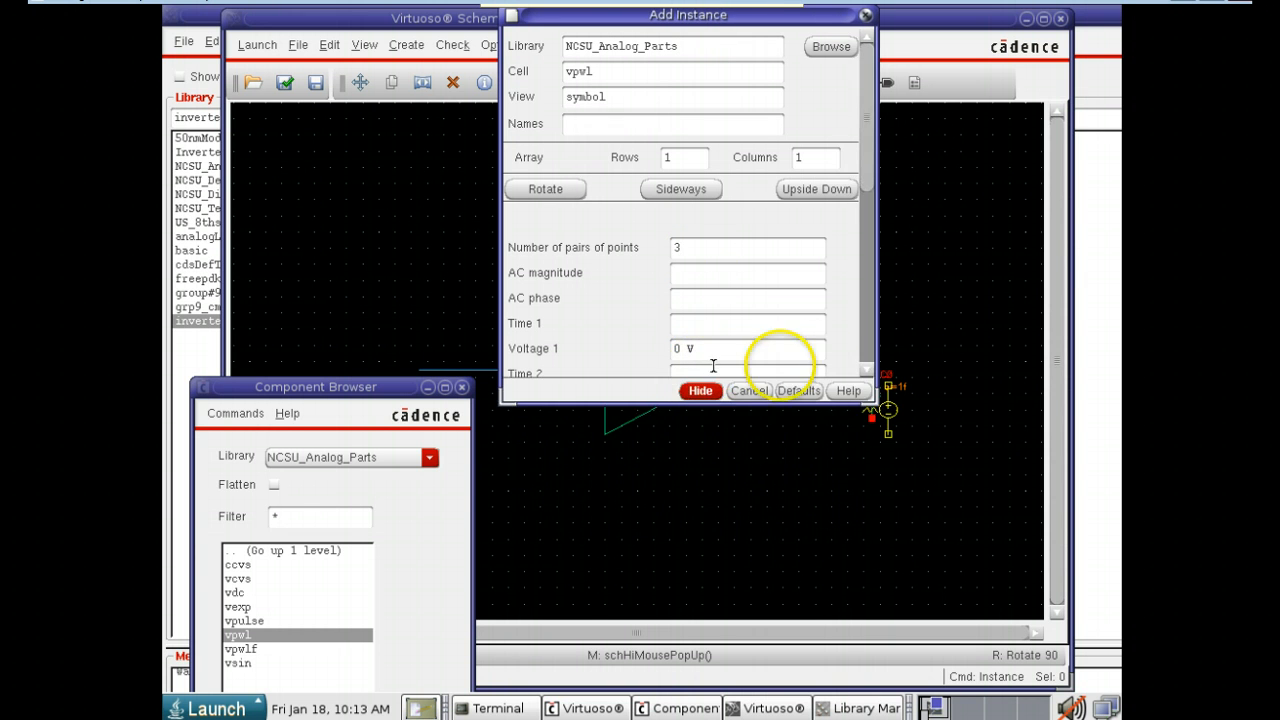
pyautogui.moveTo(866, 400); pyautogui.dragTo(852, 578)
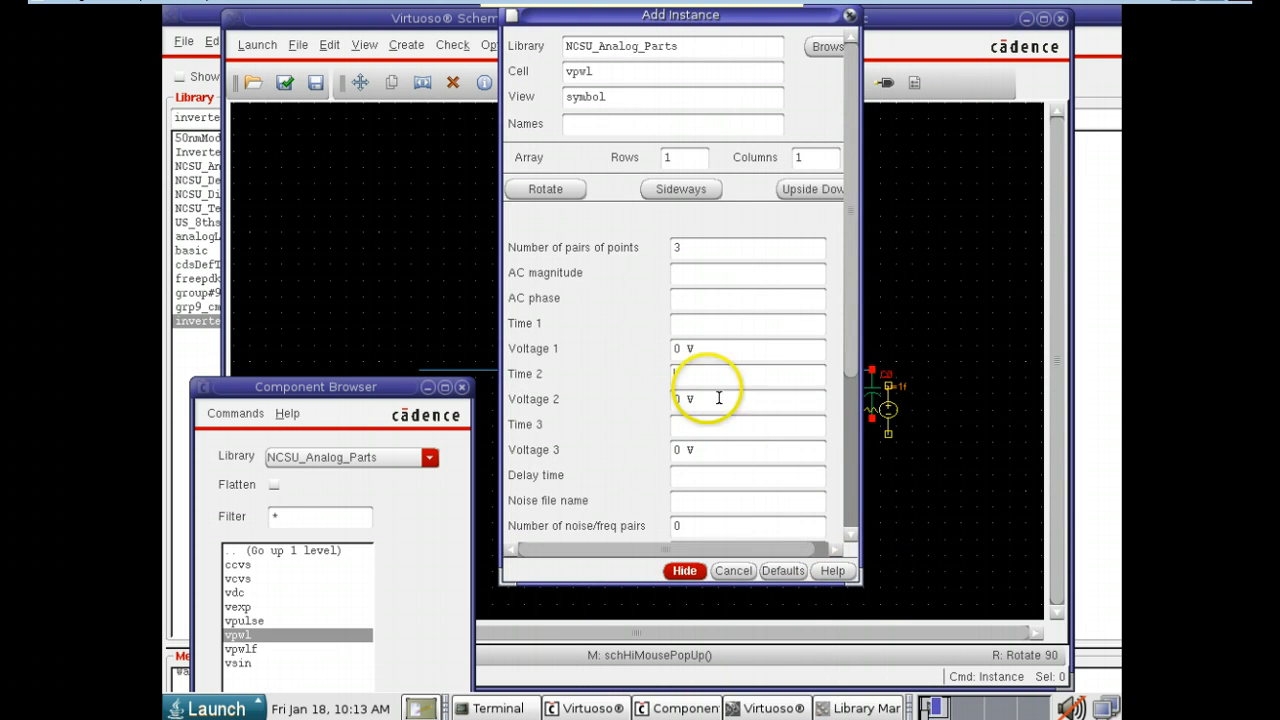
# - Define the vpwl waveform with Time 1 0 s, Voltage 1 1.2 V, Time 2 5n s, Voltage 2 1.2 V and Time 3 5.1n
pyautogui.click(680, 324)
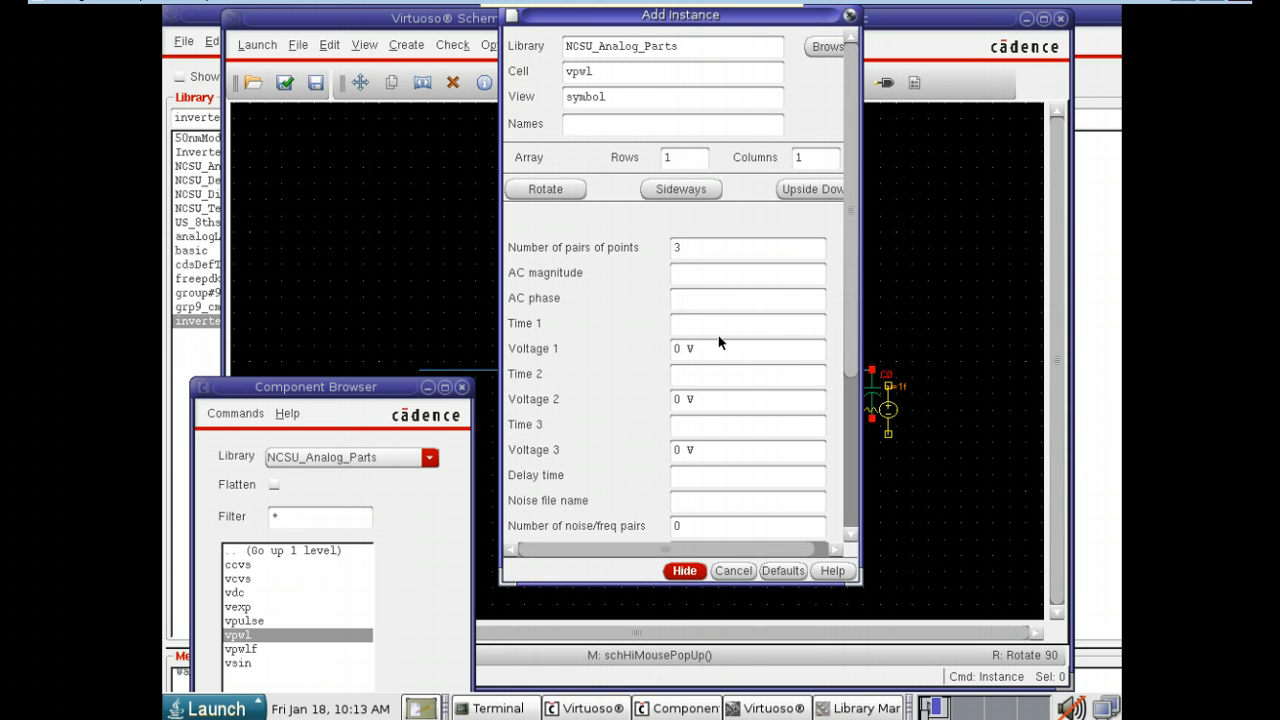
pyautogui.click(700, 346)
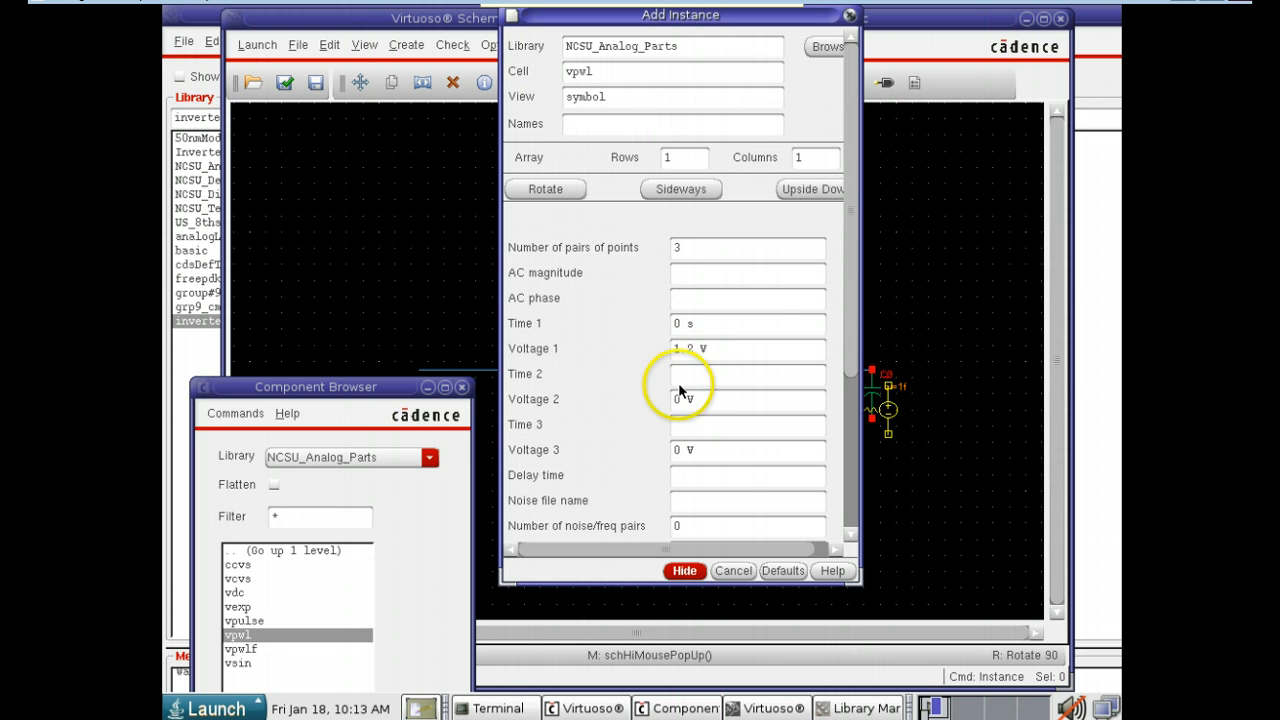
pyautogui.click(678, 374)
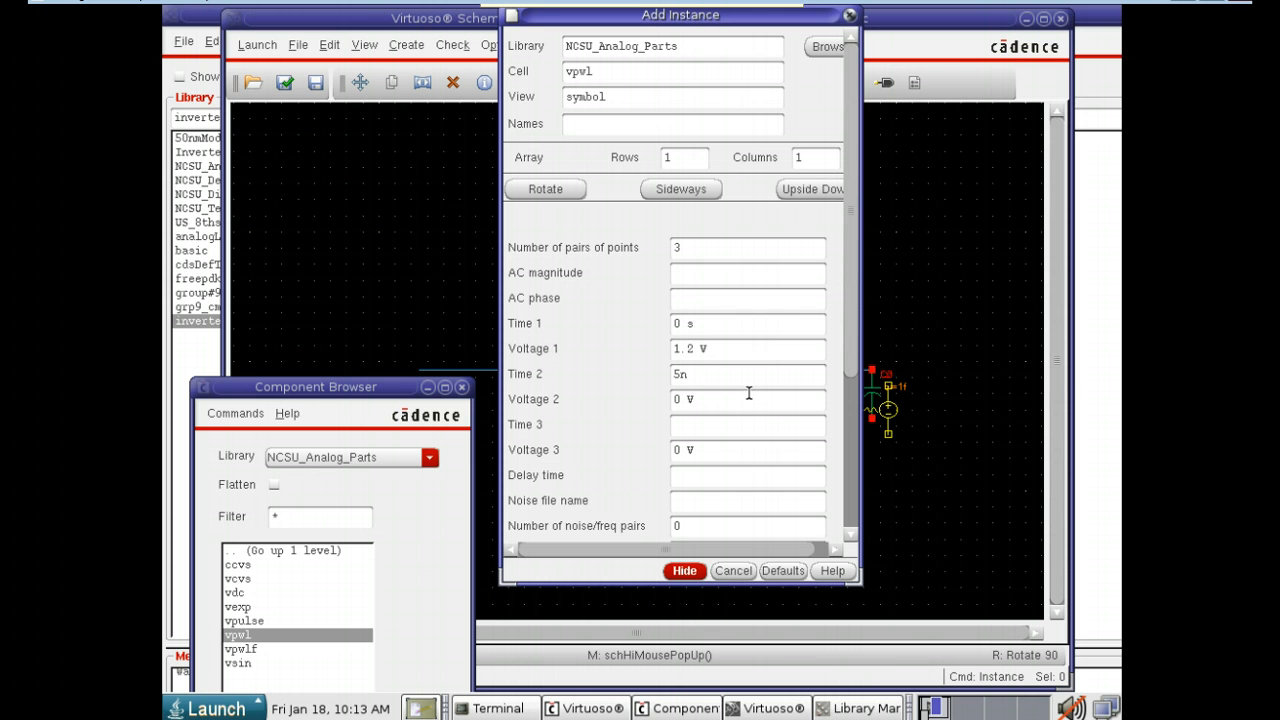
pyautogui.click(682, 399)
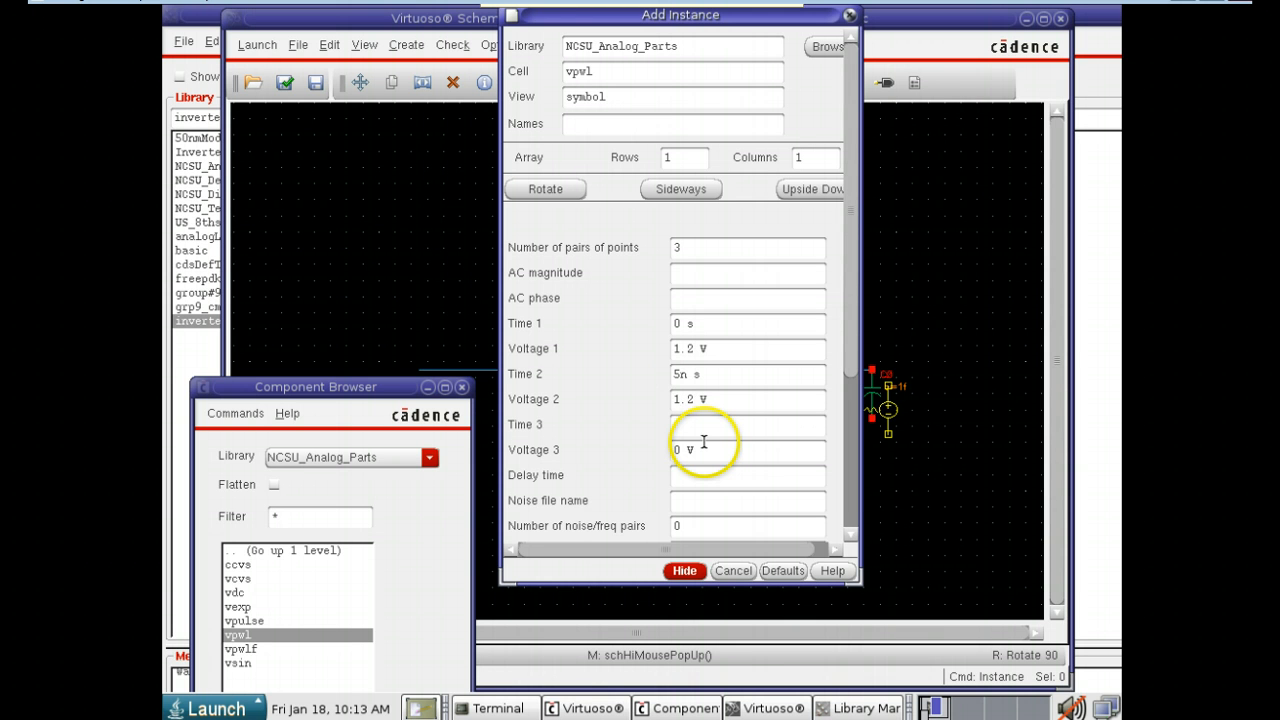
pyautogui.click(704, 424)
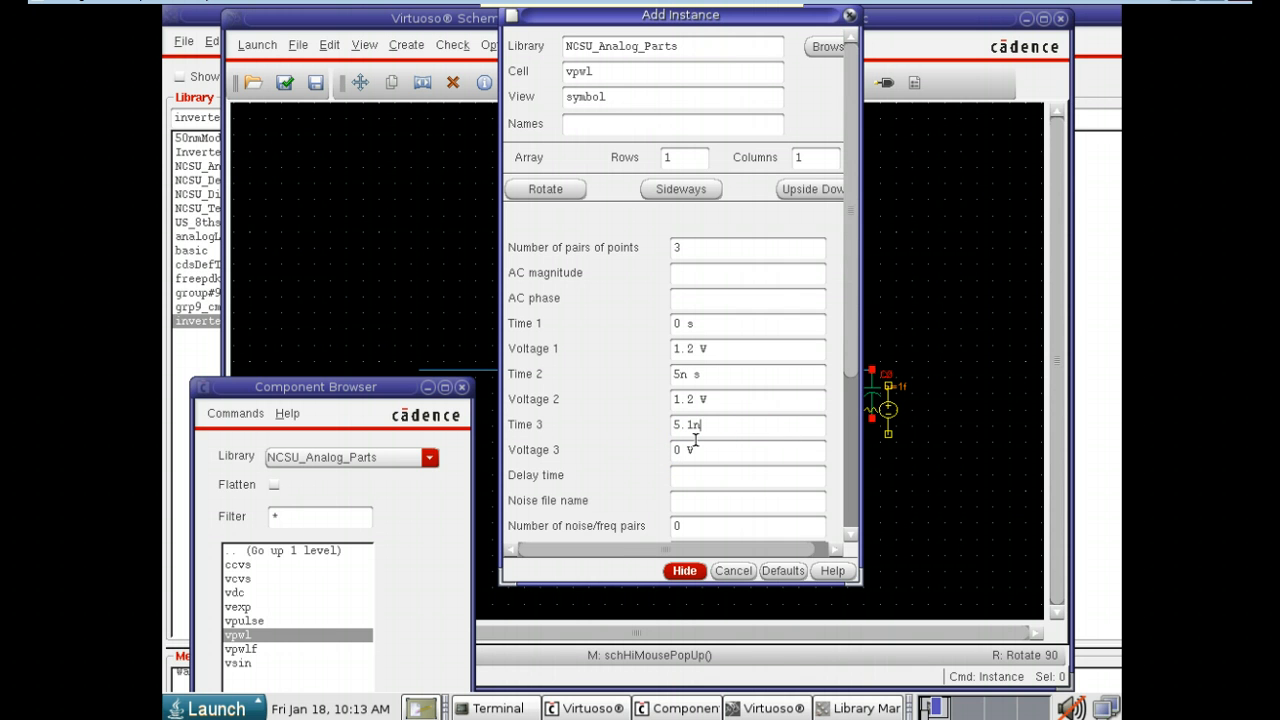
# - Place the vpwl source with its upper terminal on the free end of the inverter's input wire and end the instance command
pyautogui.click(684, 571)
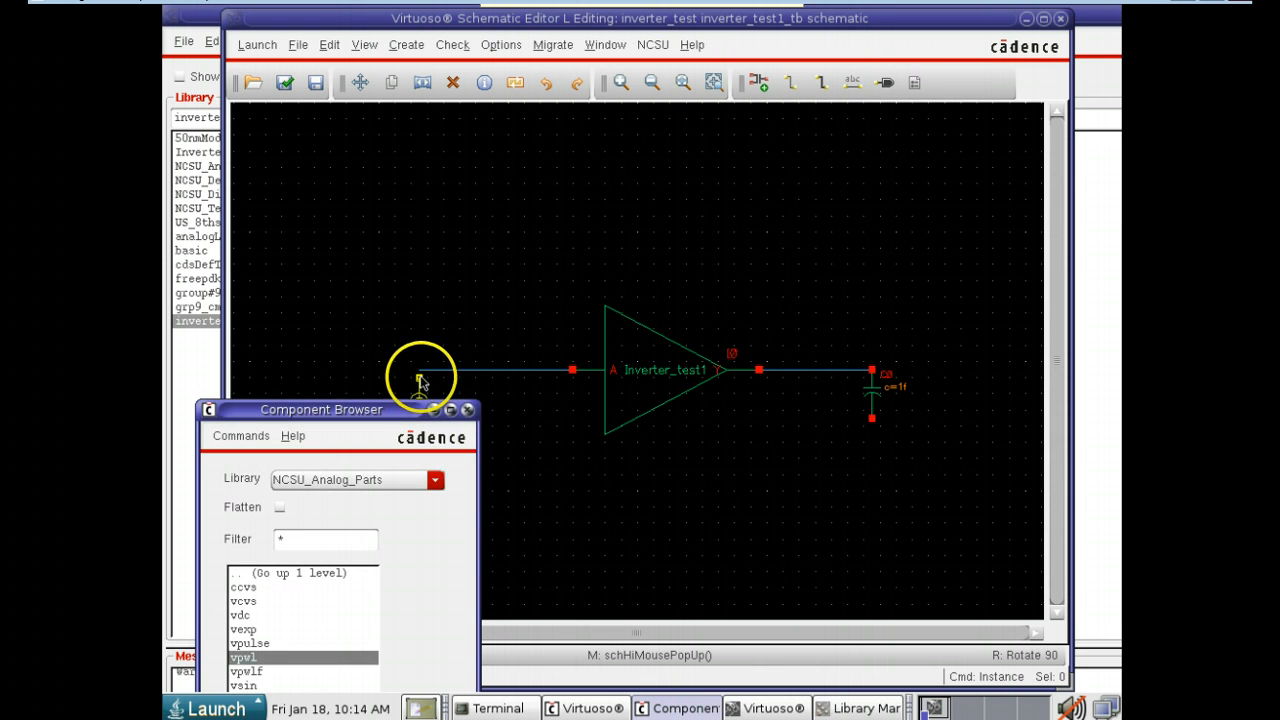
pyautogui.click(422, 372)
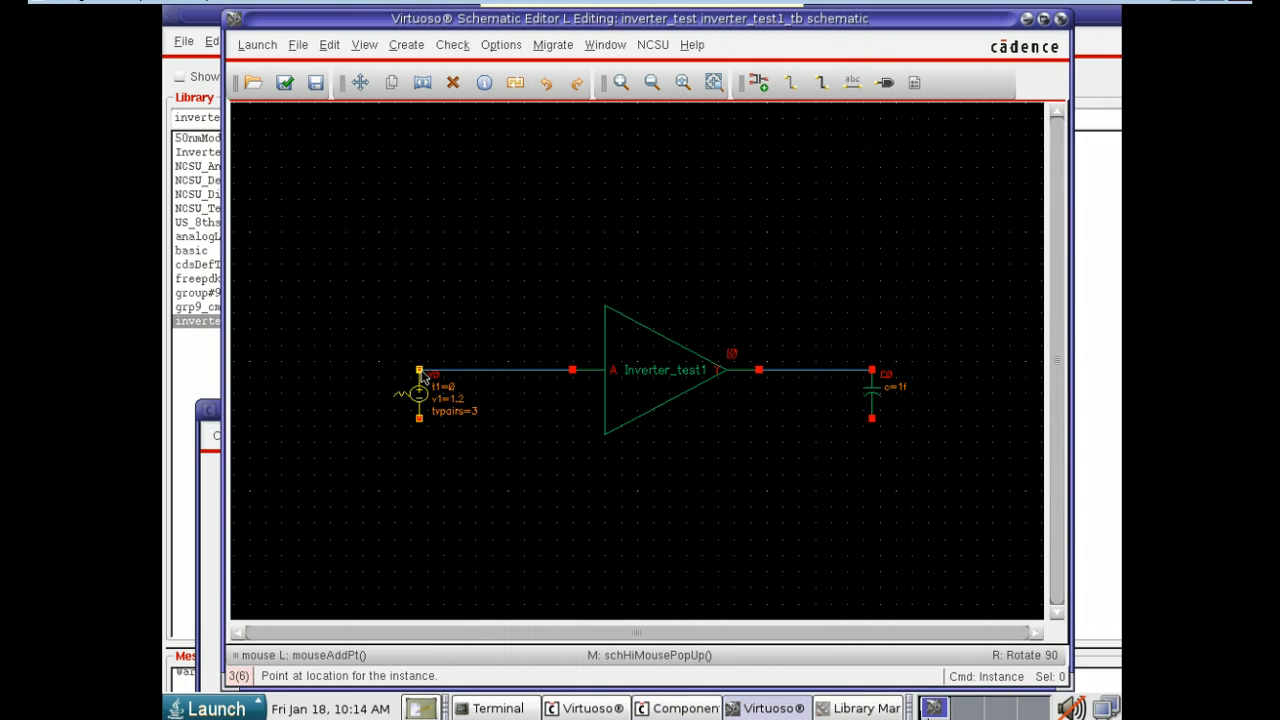
pyautogui.click(422, 372)
pyautogui.press('Escape')
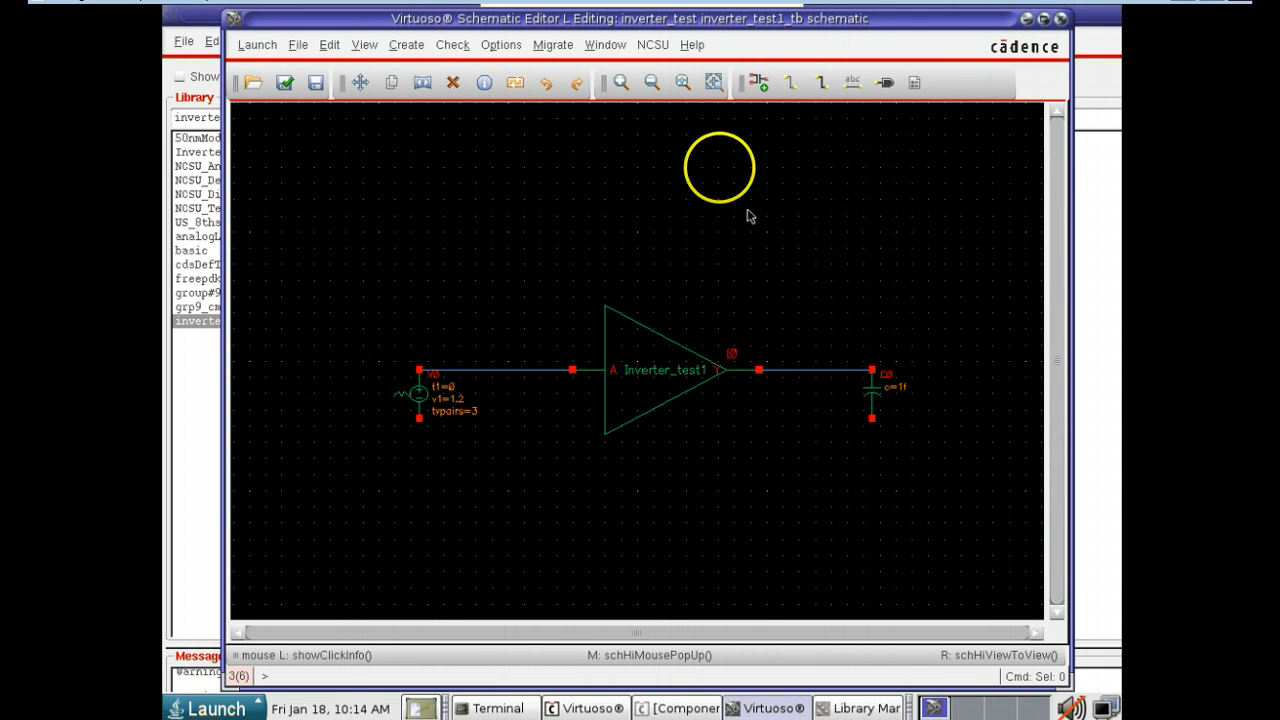
# - Draw short vertical wire stubs downward from the lower terminals of the vpwl source and the load capacitor
pyautogui.click(789, 85)
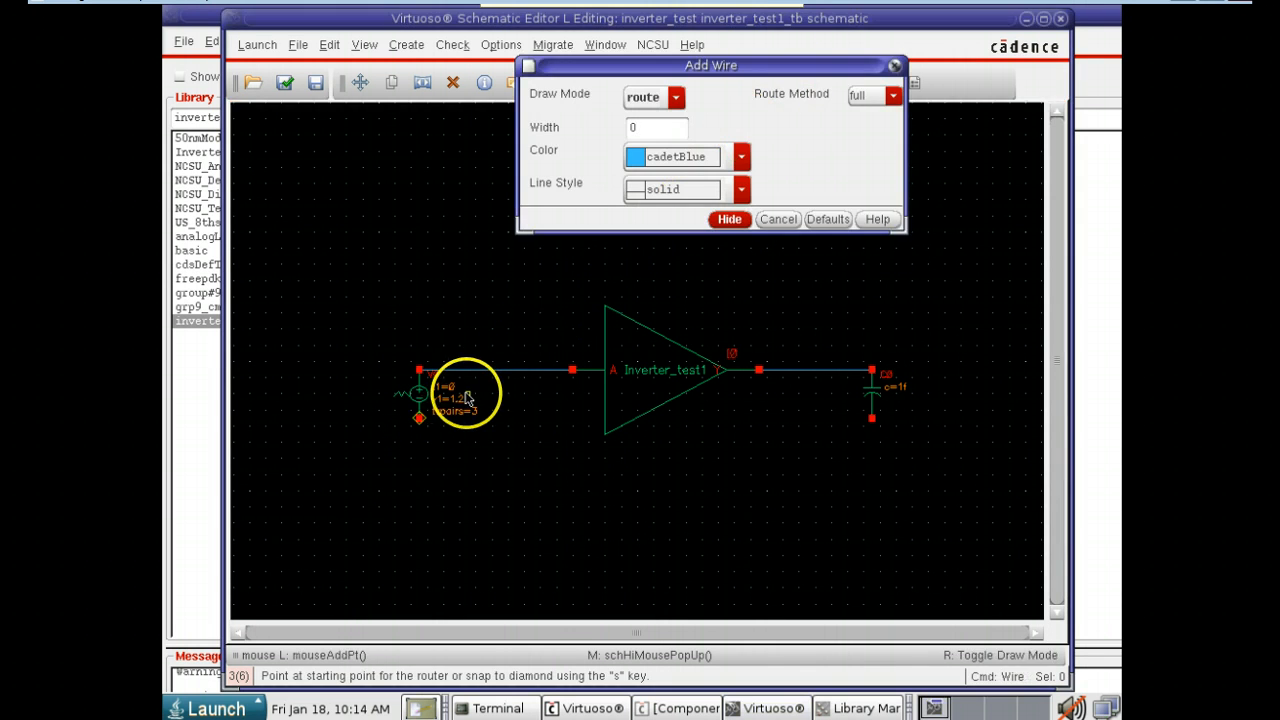
pyautogui.click(419, 421)
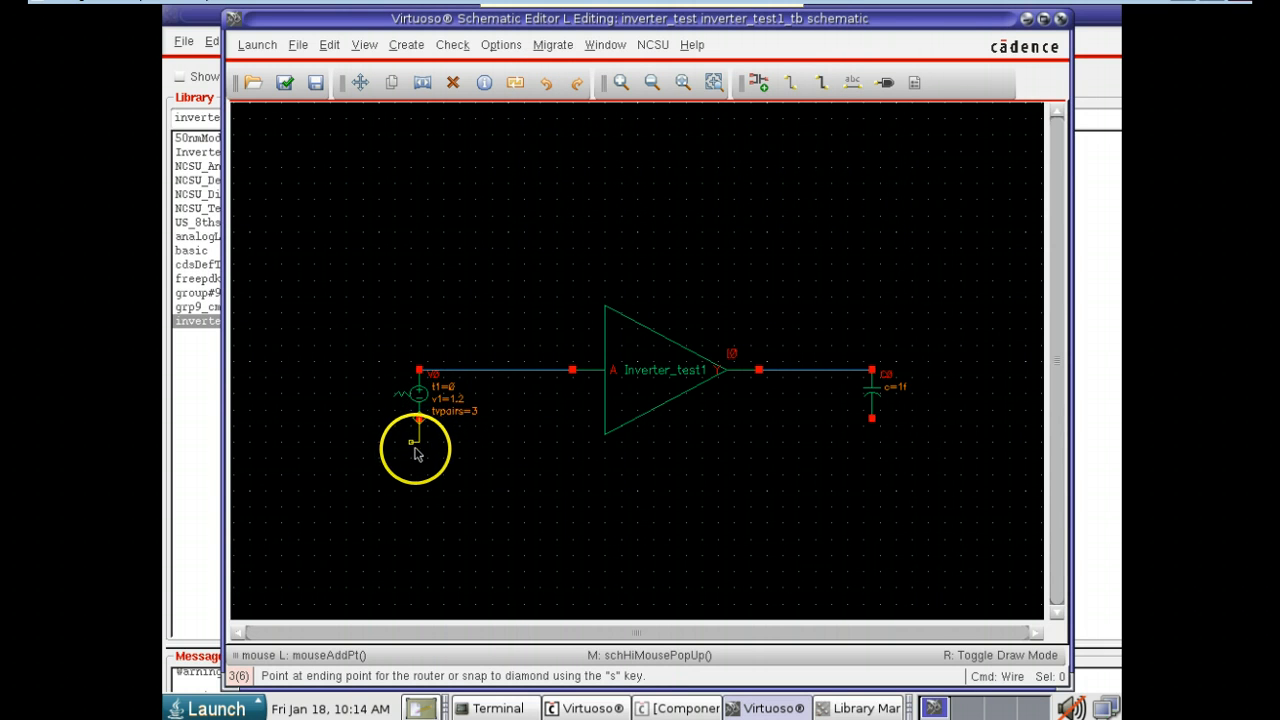
pyautogui.click(419, 450)
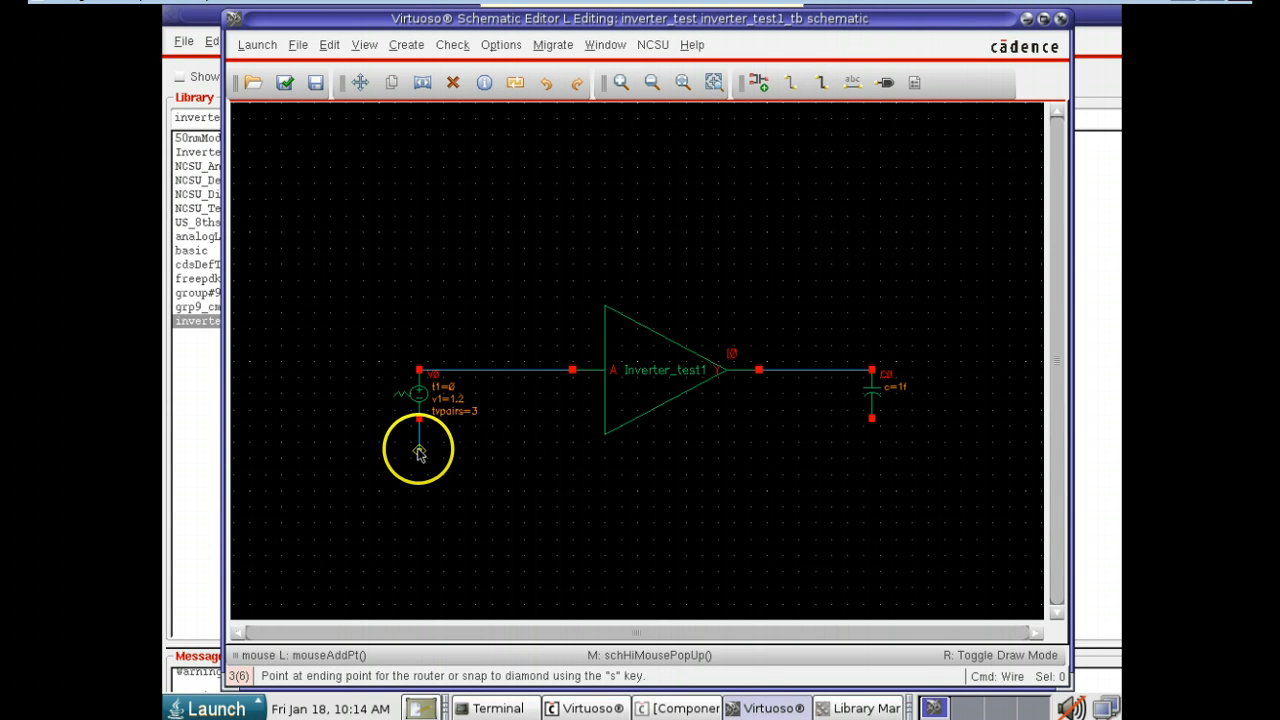
pyautogui.doubleClick(419, 452)
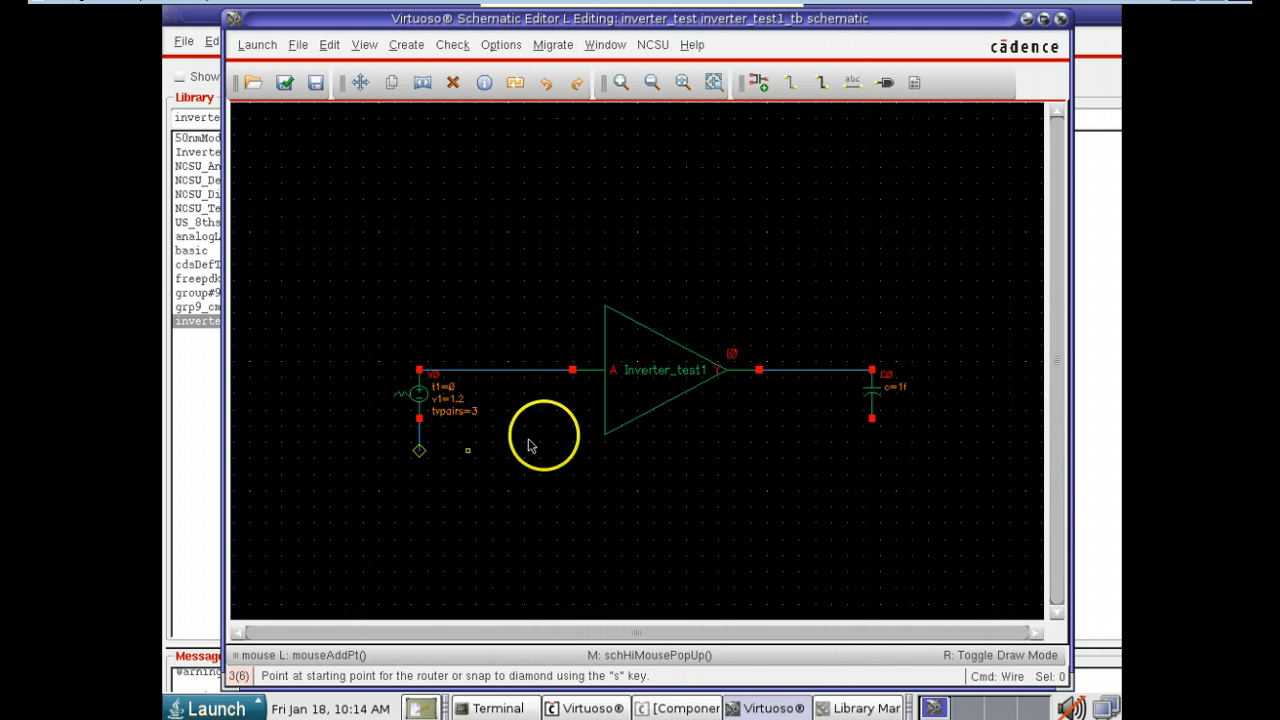
pyautogui.click(872, 420)
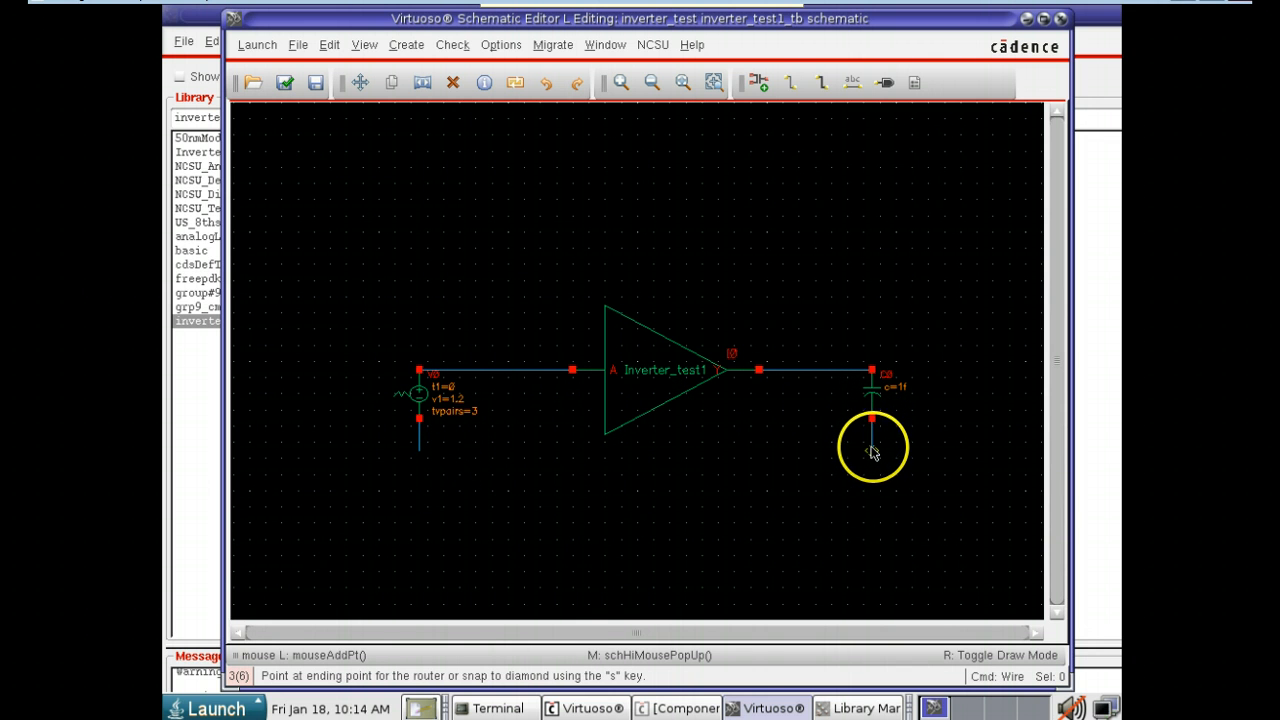
pyautogui.doubleClick(872, 452)
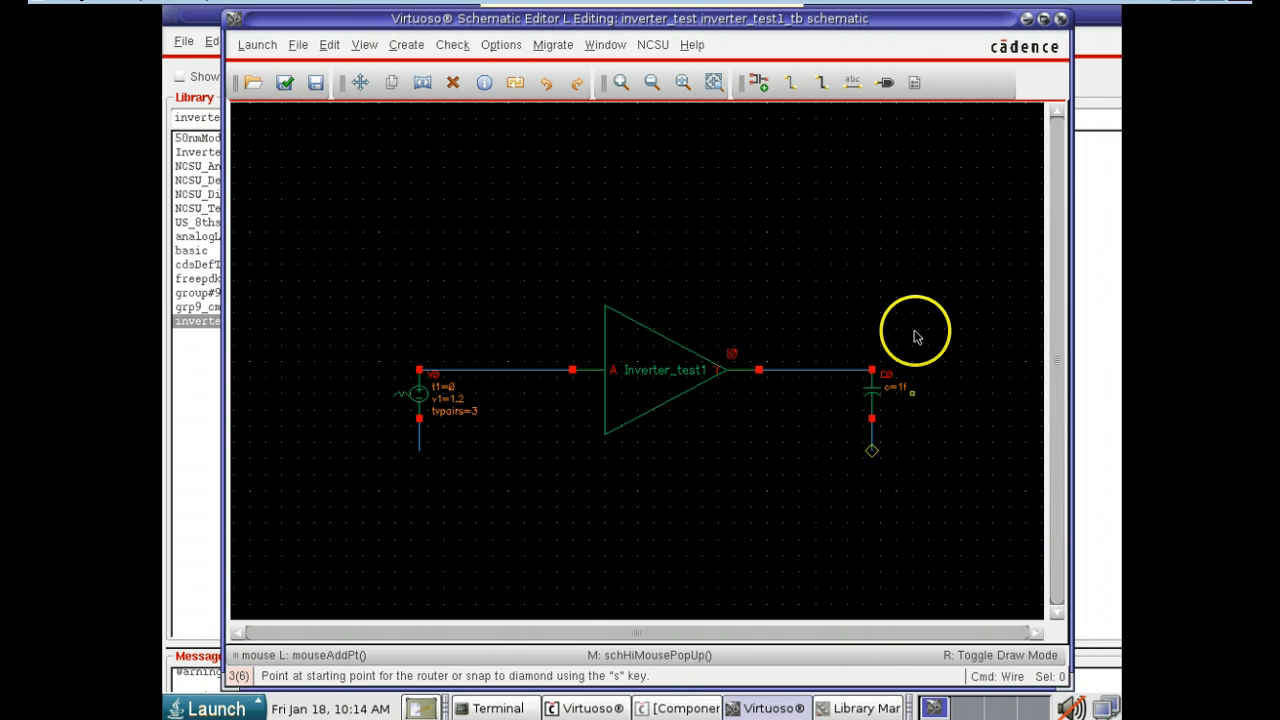
# - Label the wire stubs below the vpwl source and the load capacitor with the wire name gnd!
pyautogui.click(851, 83)
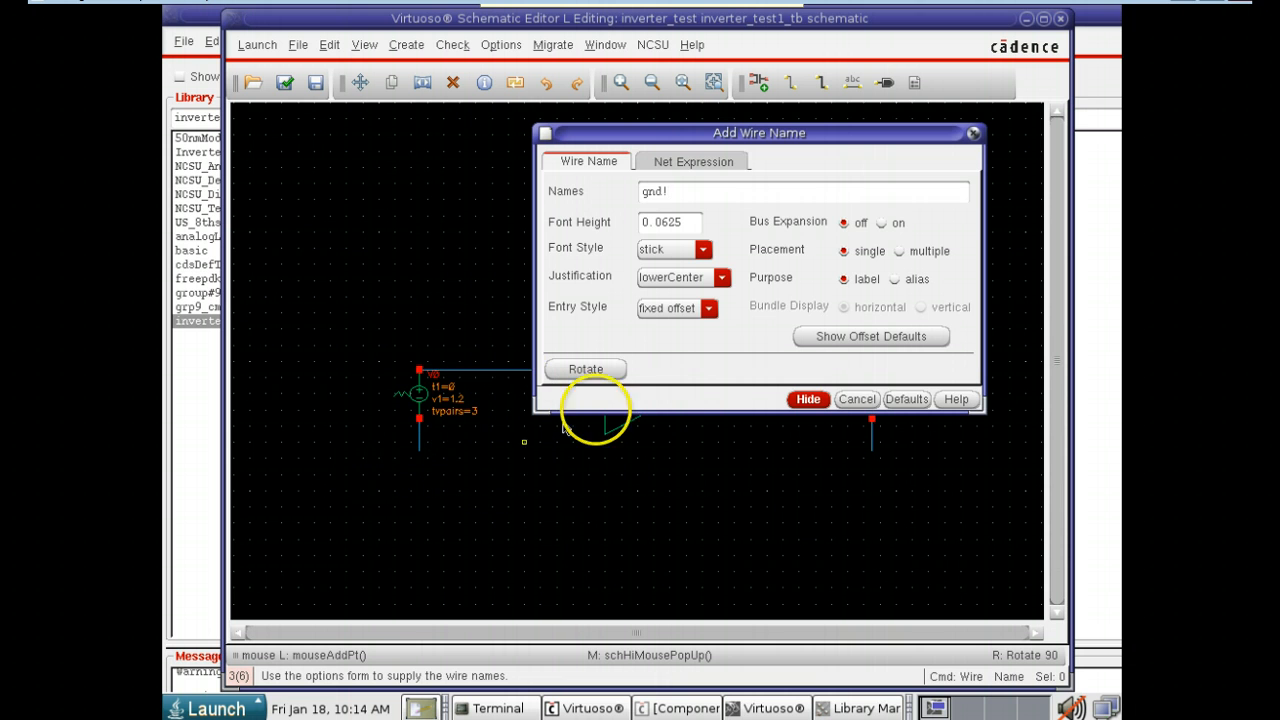
pyautogui.click(812, 402)
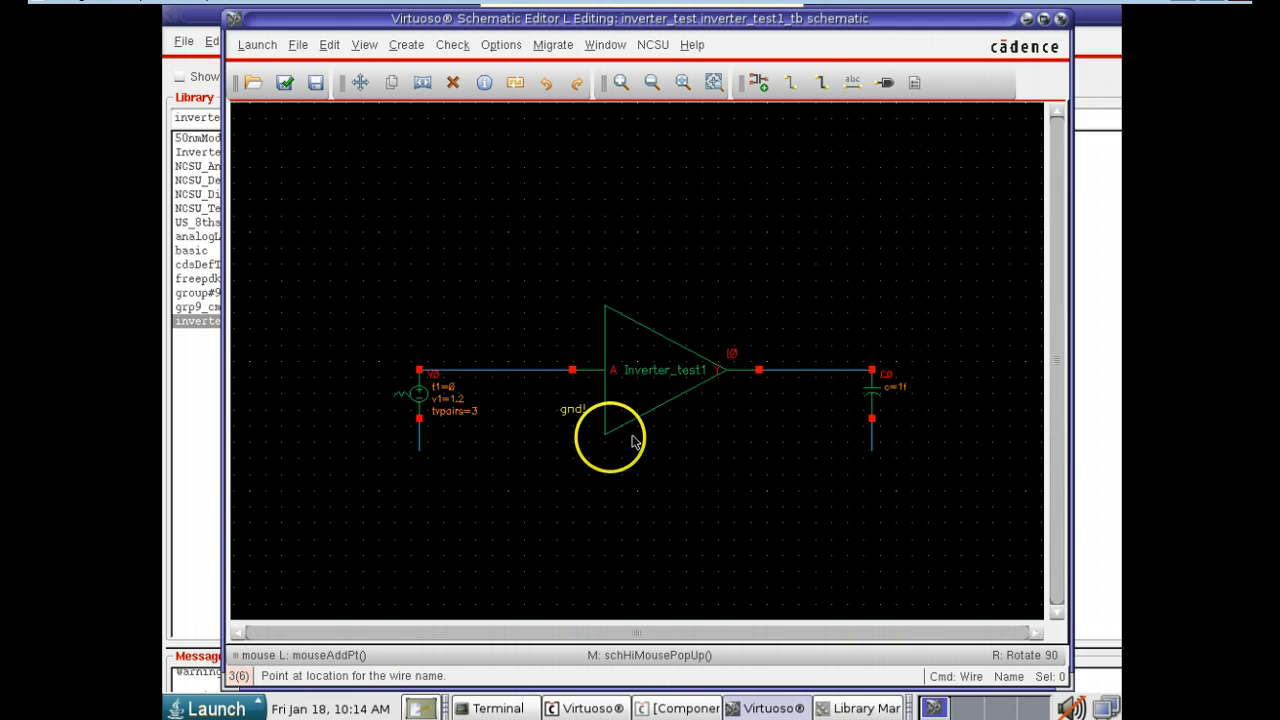
pyautogui.click(422, 456)
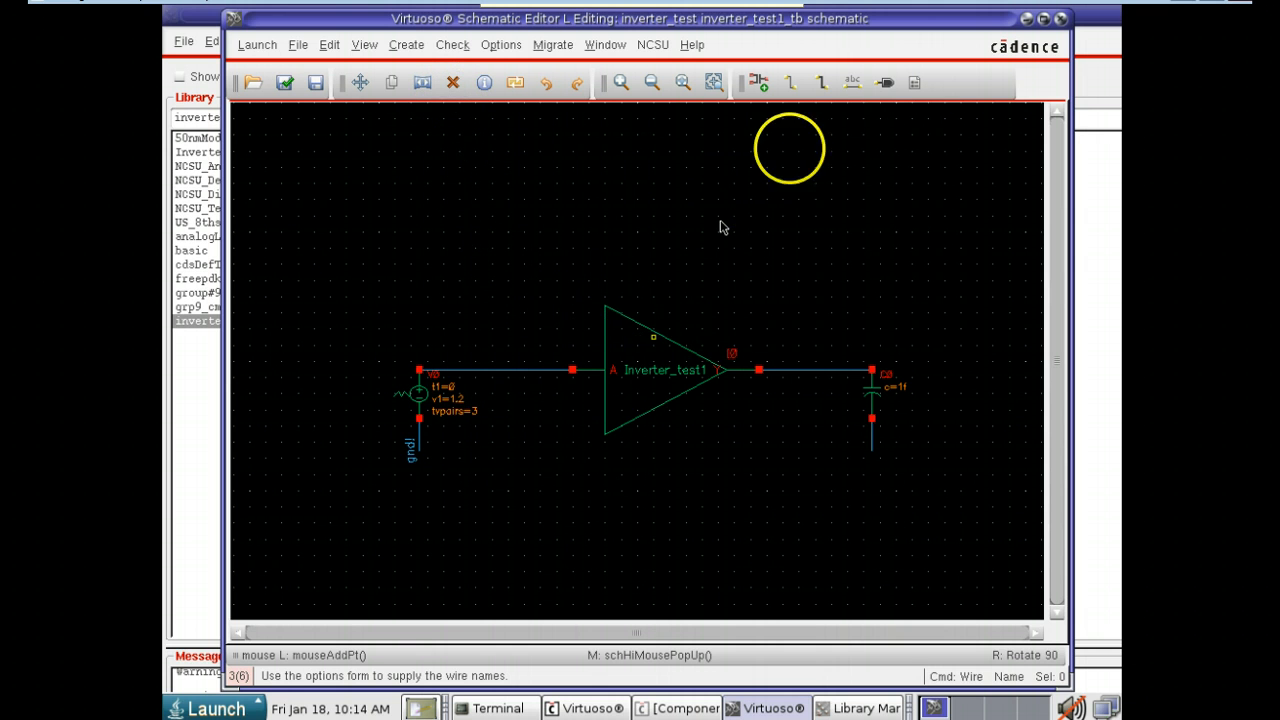
pyautogui.click(852, 82)
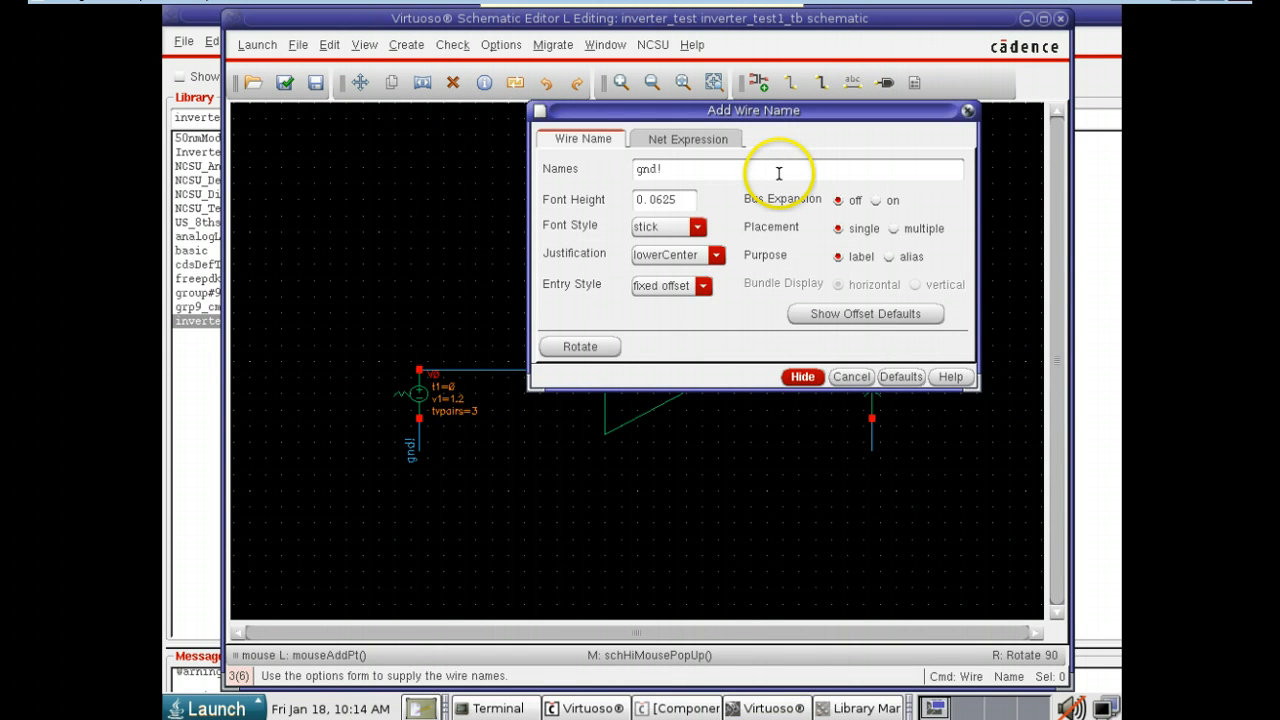
pyautogui.click(805, 376)
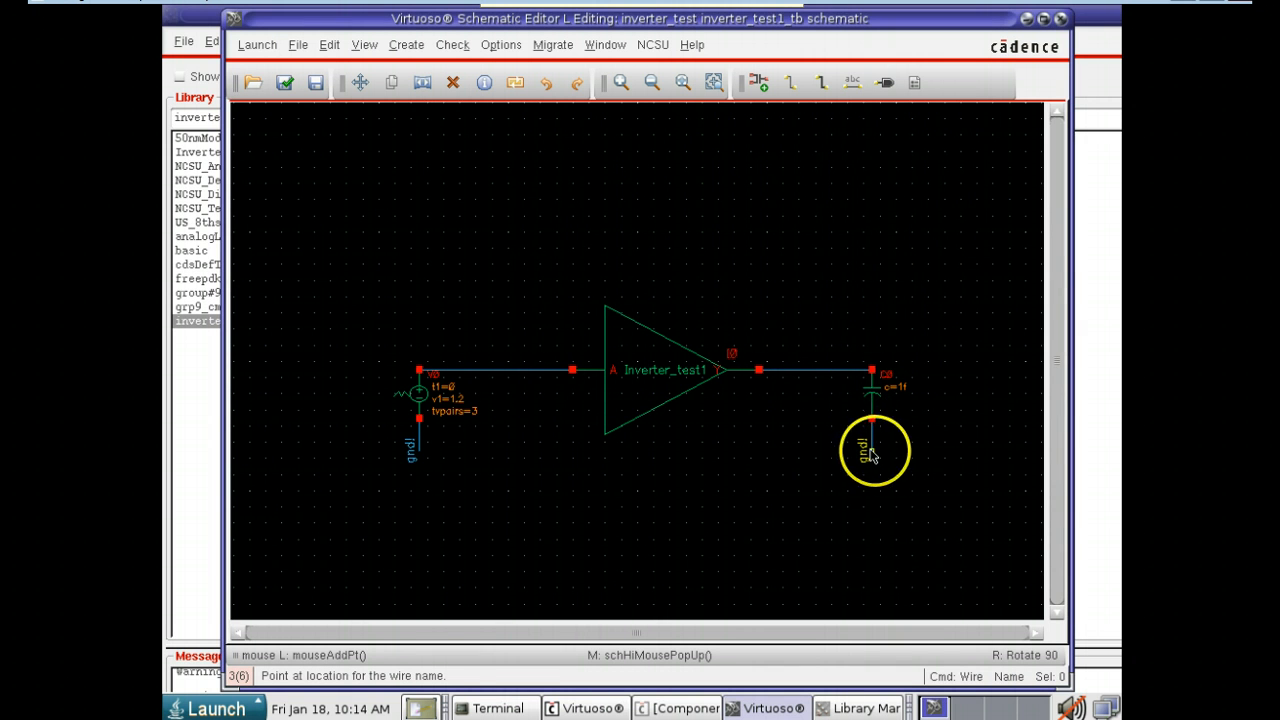
pyautogui.click(871, 452)
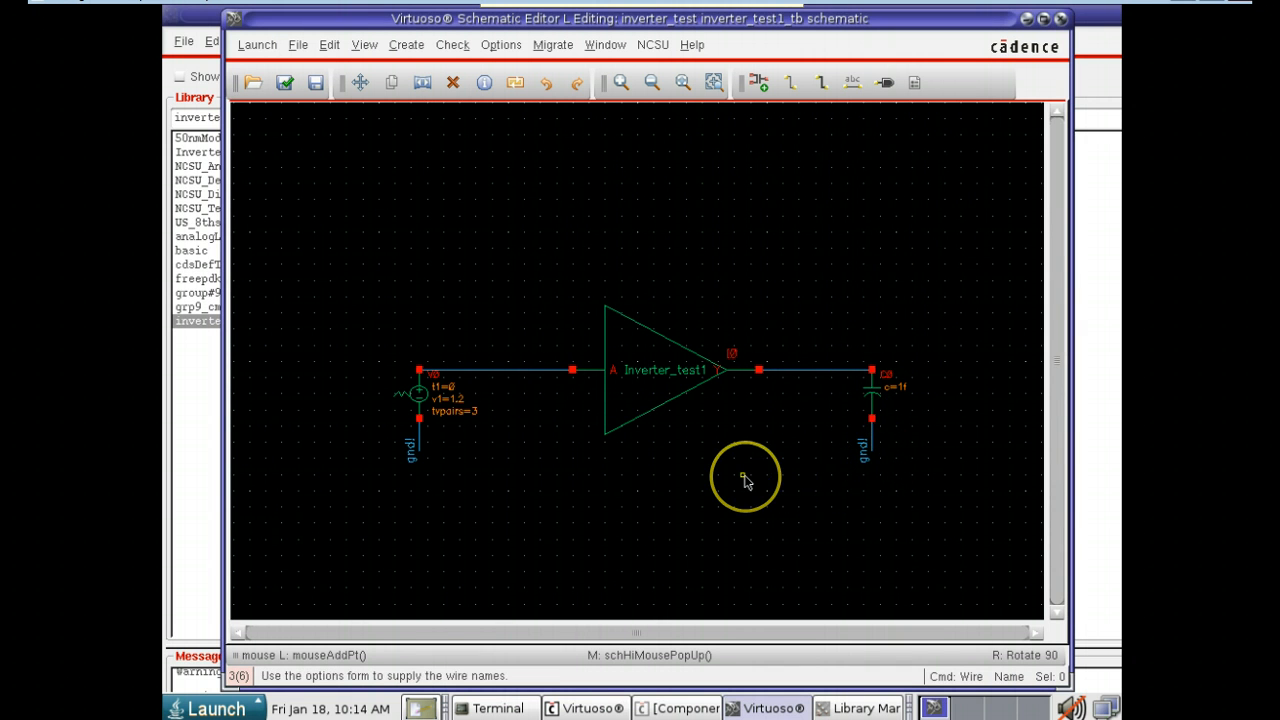
pyautogui.press('Escape')
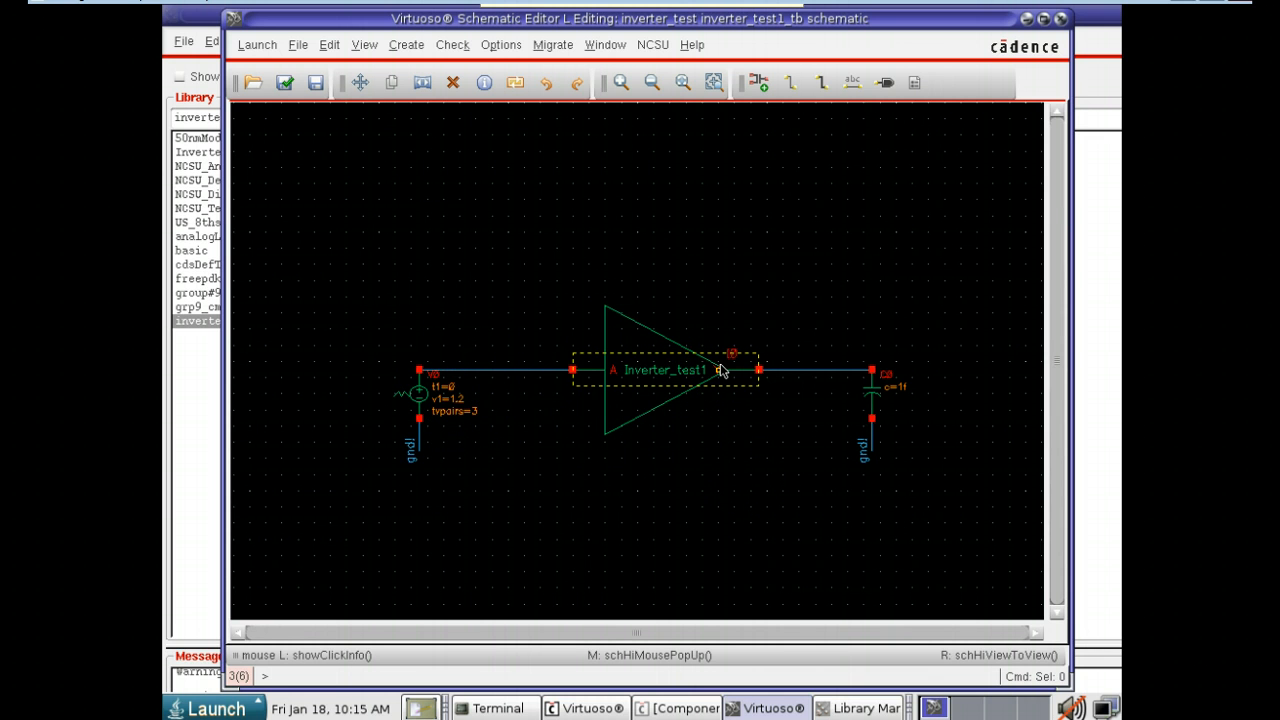
pyautogui.click(868, 402)
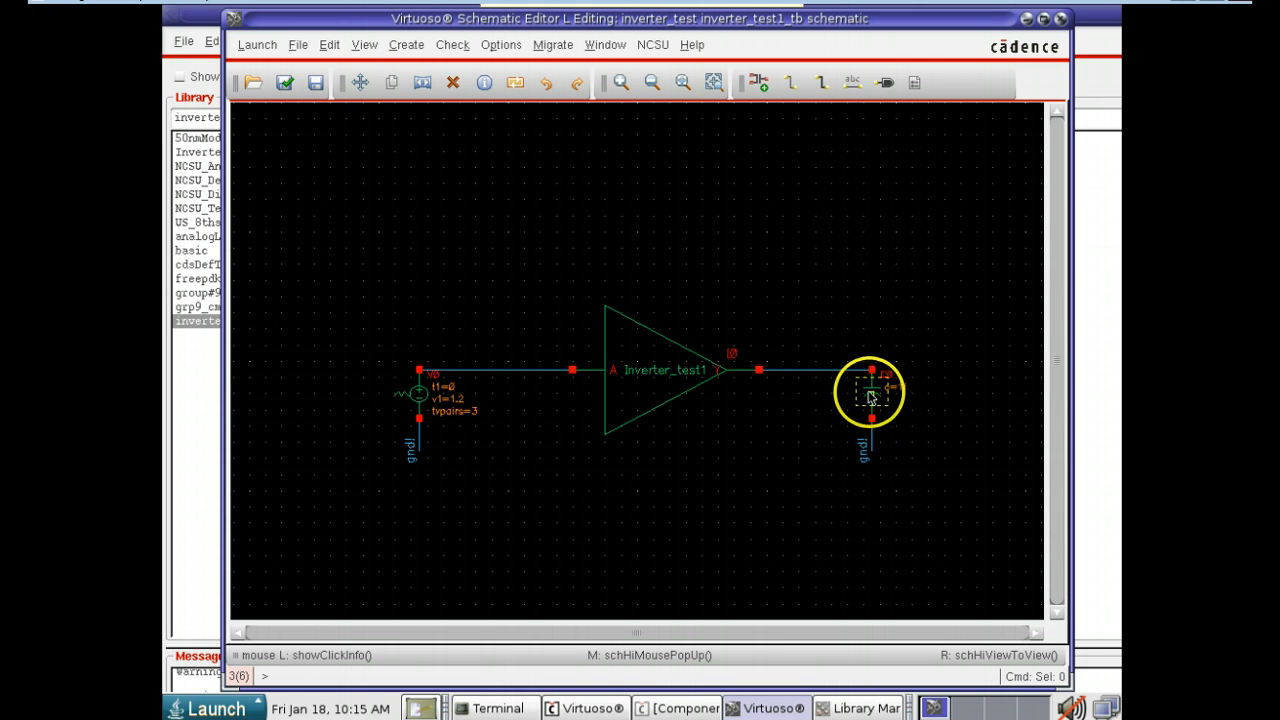
pyautogui.click(884, 386)
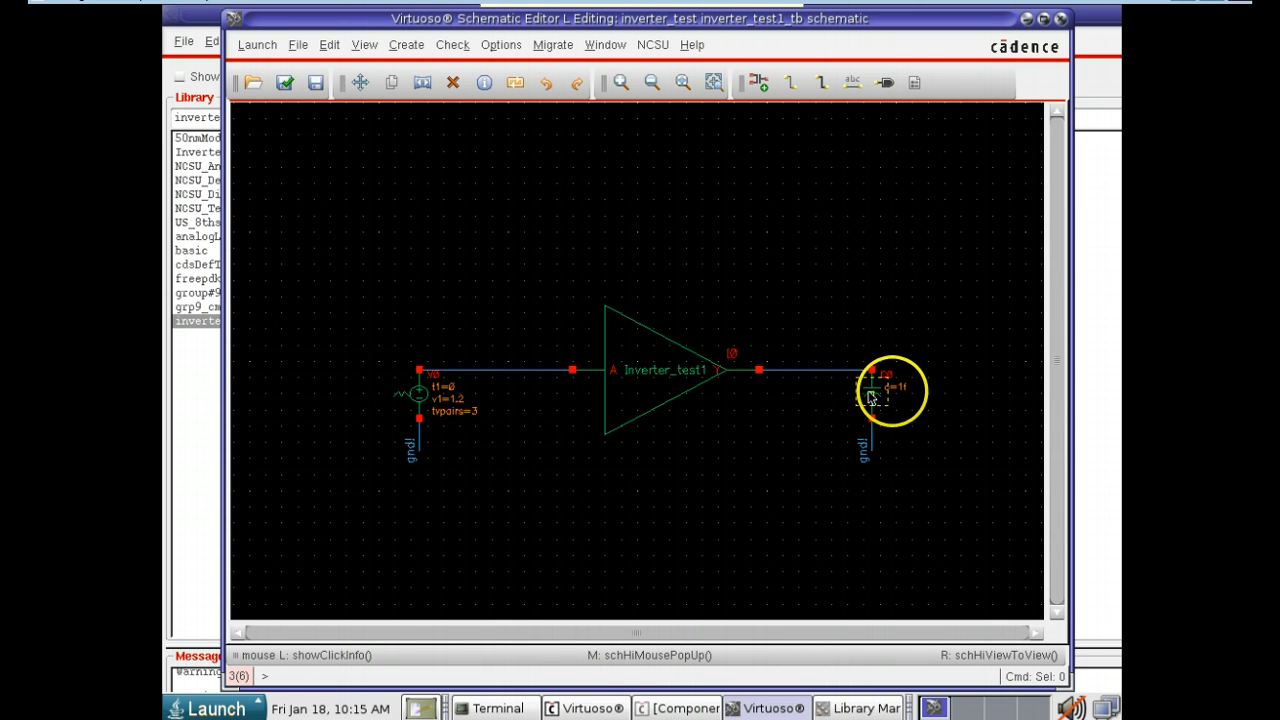
pyautogui.click(886, 385)
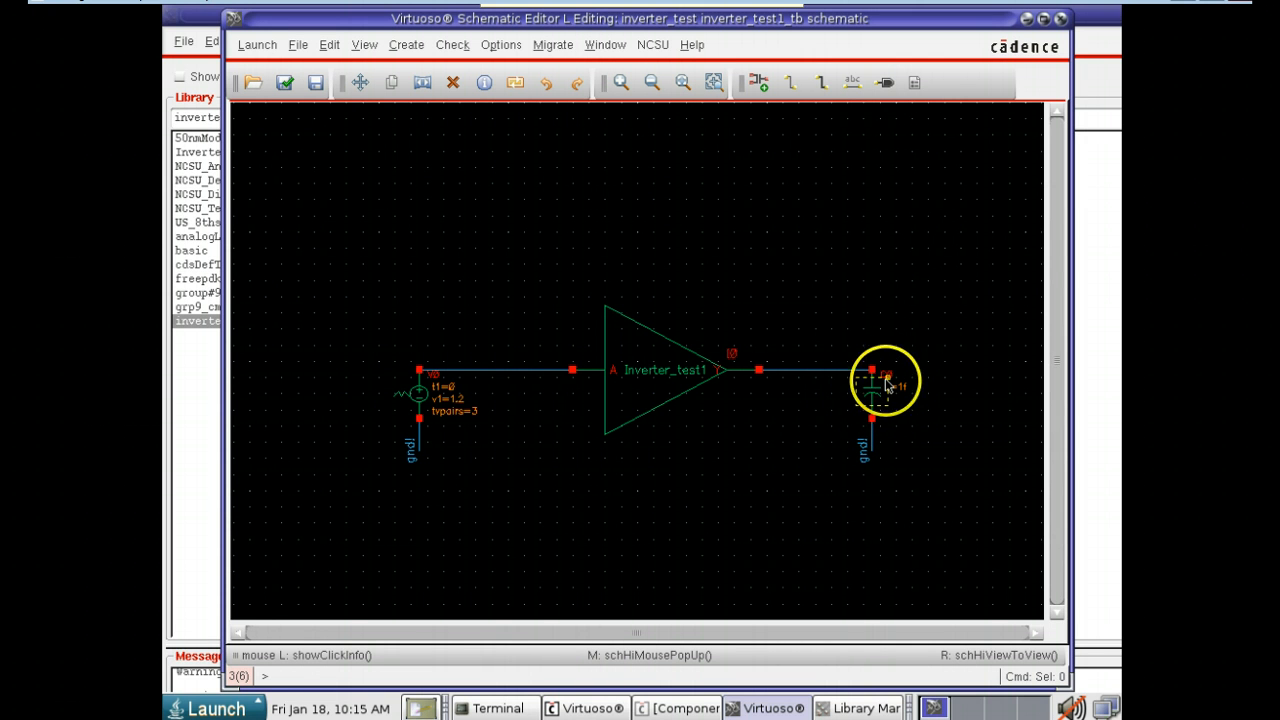
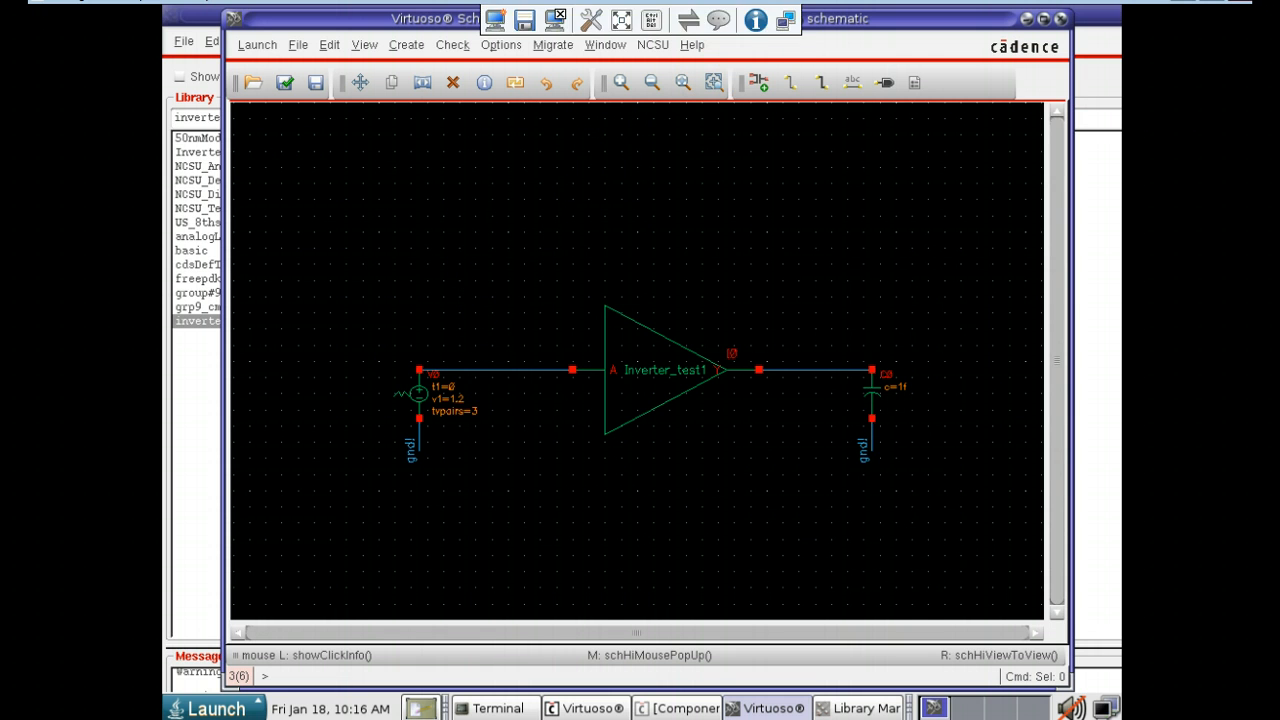
# - Add a vdc source from NCSU_Analog_Parts with DC voltage 1.2 in the free area above the inverter's input wire
pyautogui.click(760, 86)
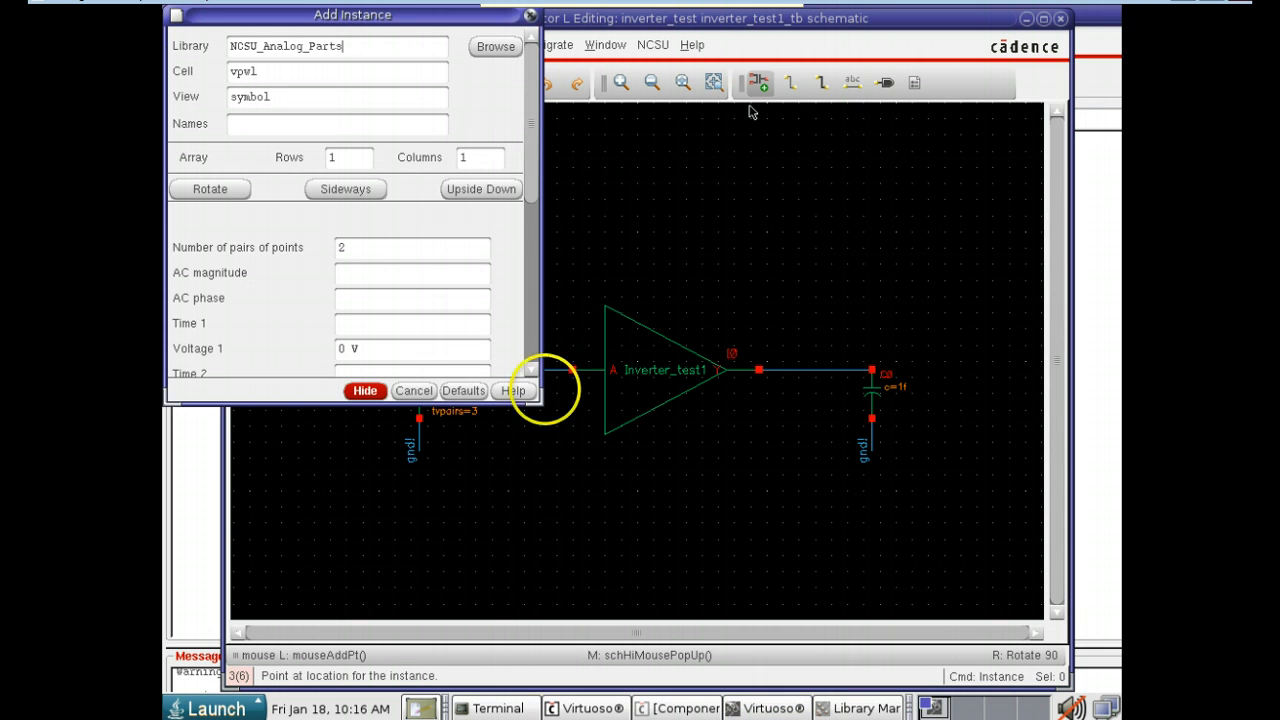
pyautogui.click(675, 708)
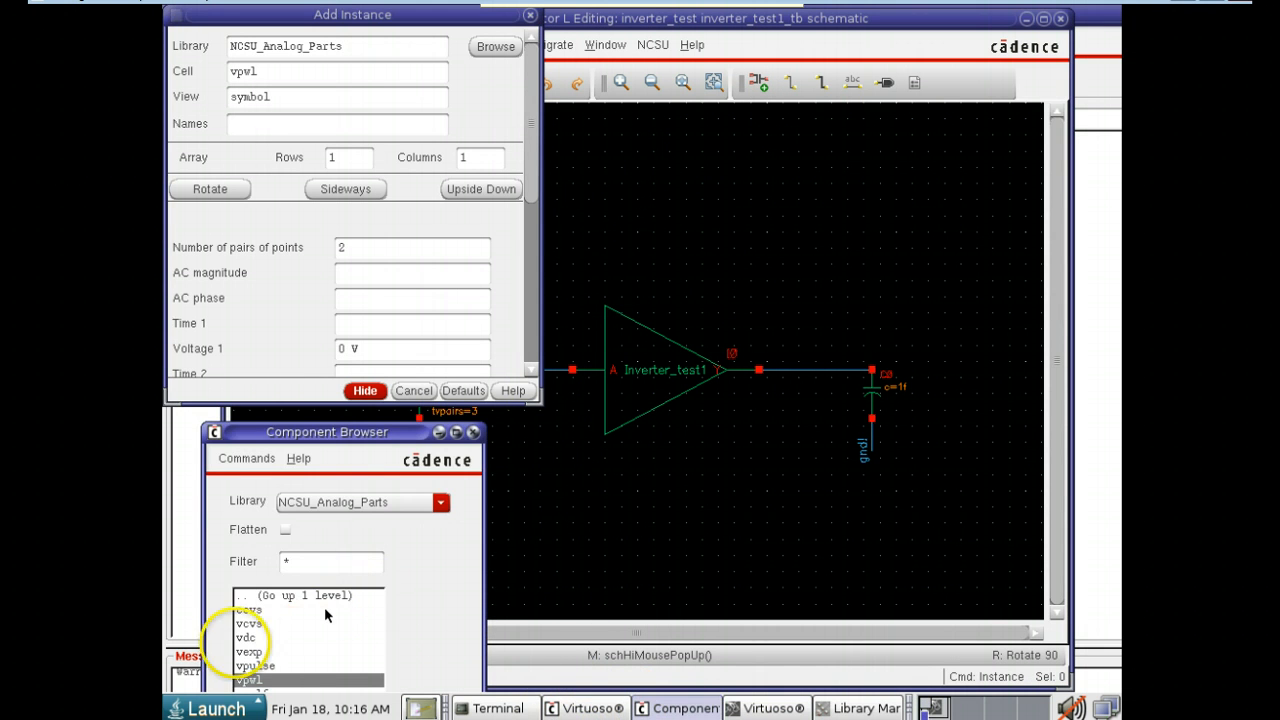
pyautogui.click(248, 640)
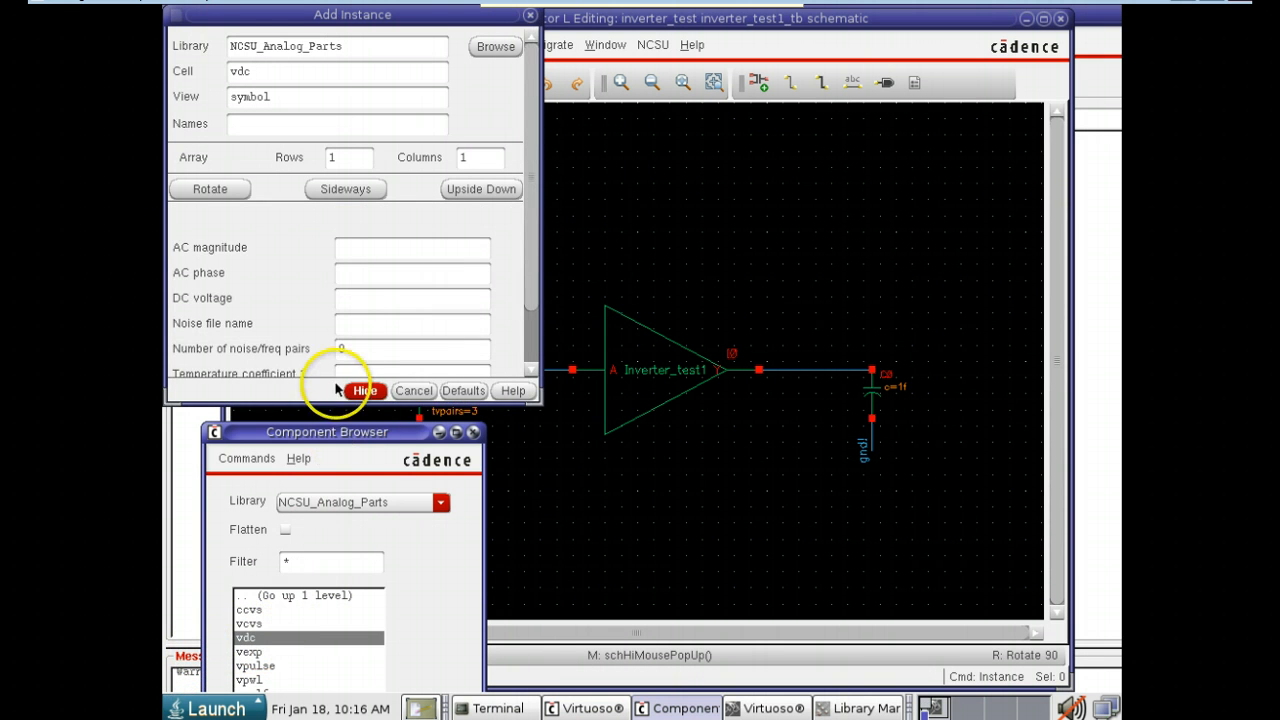
pyautogui.click(363, 300)
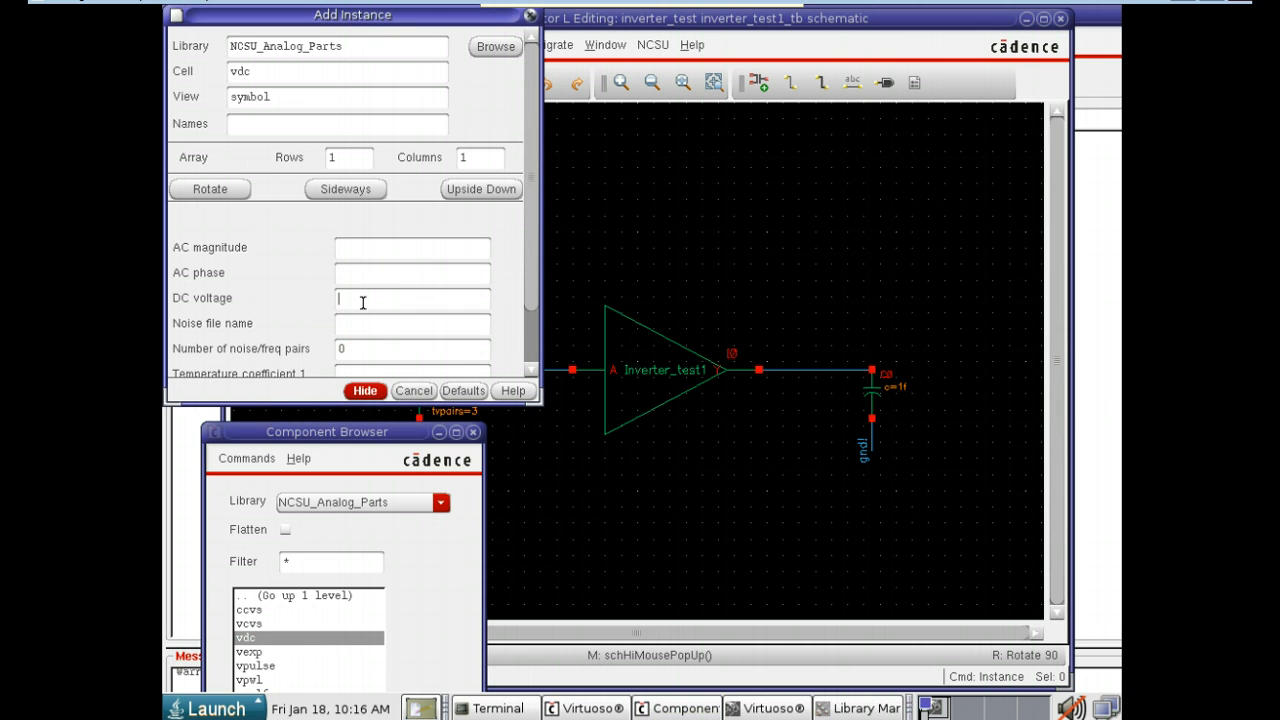
pyautogui.write('1.2')
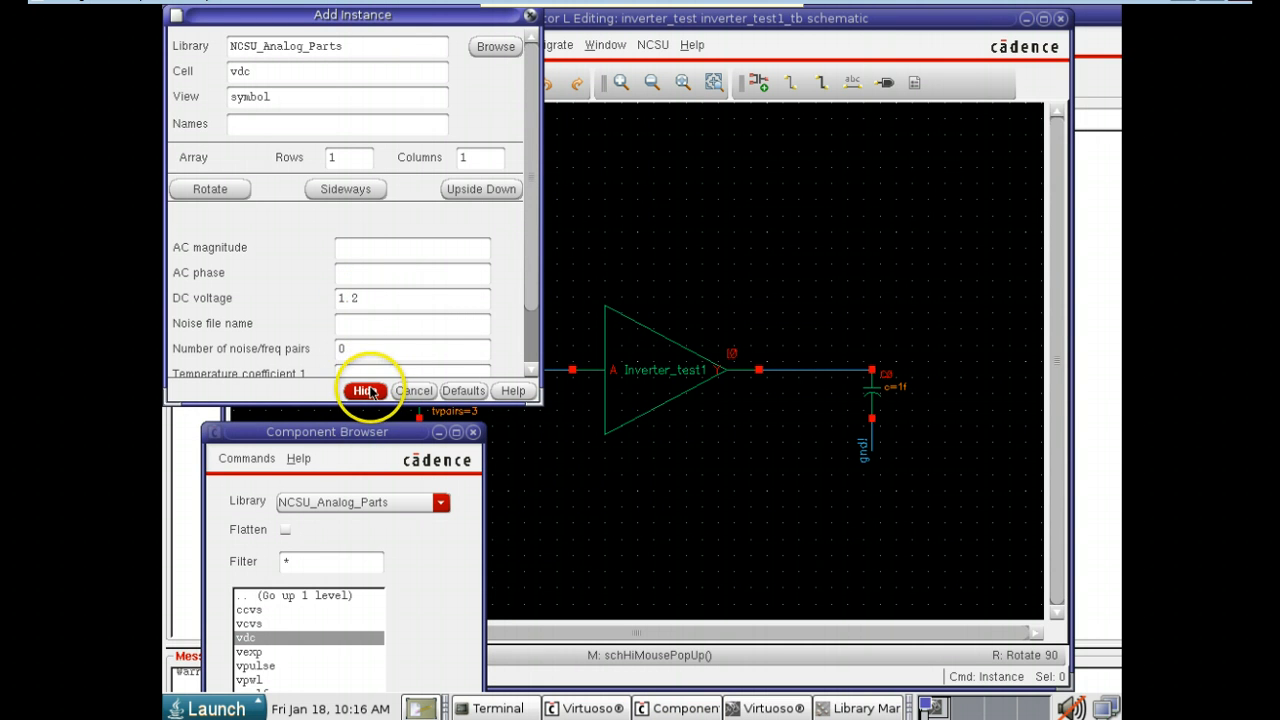
pyautogui.click(369, 391)
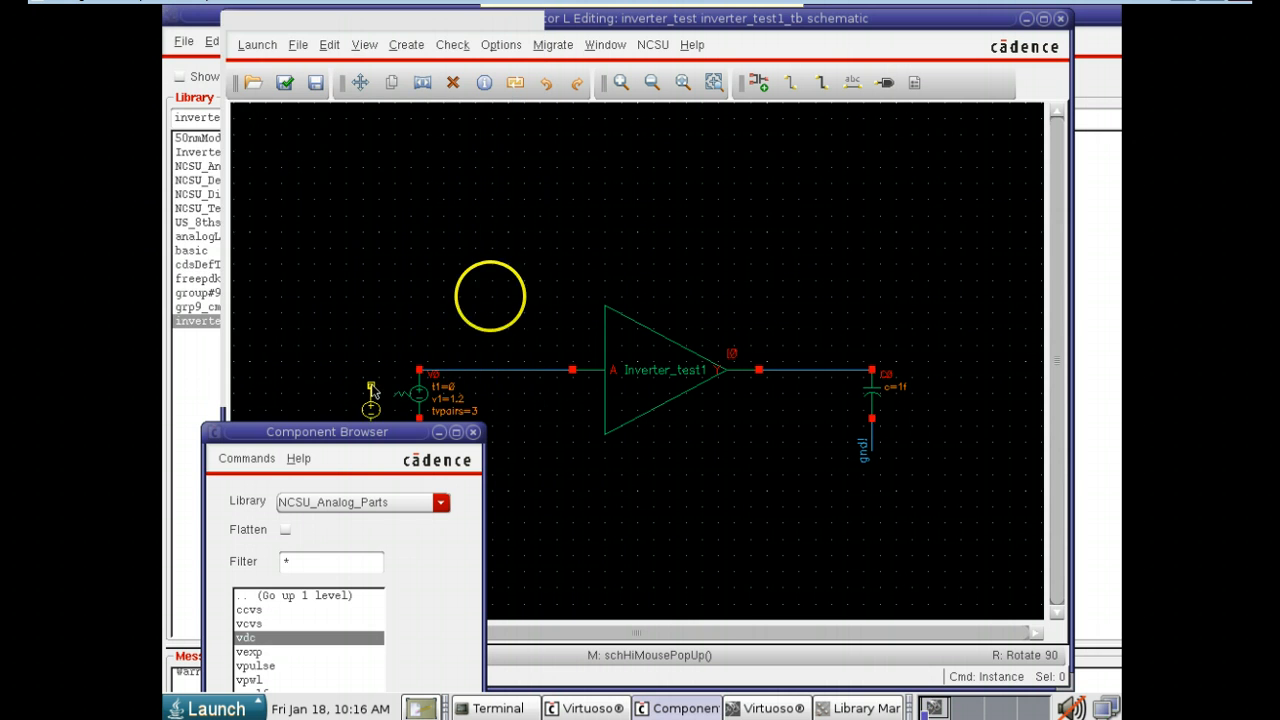
pyautogui.click(497, 234)
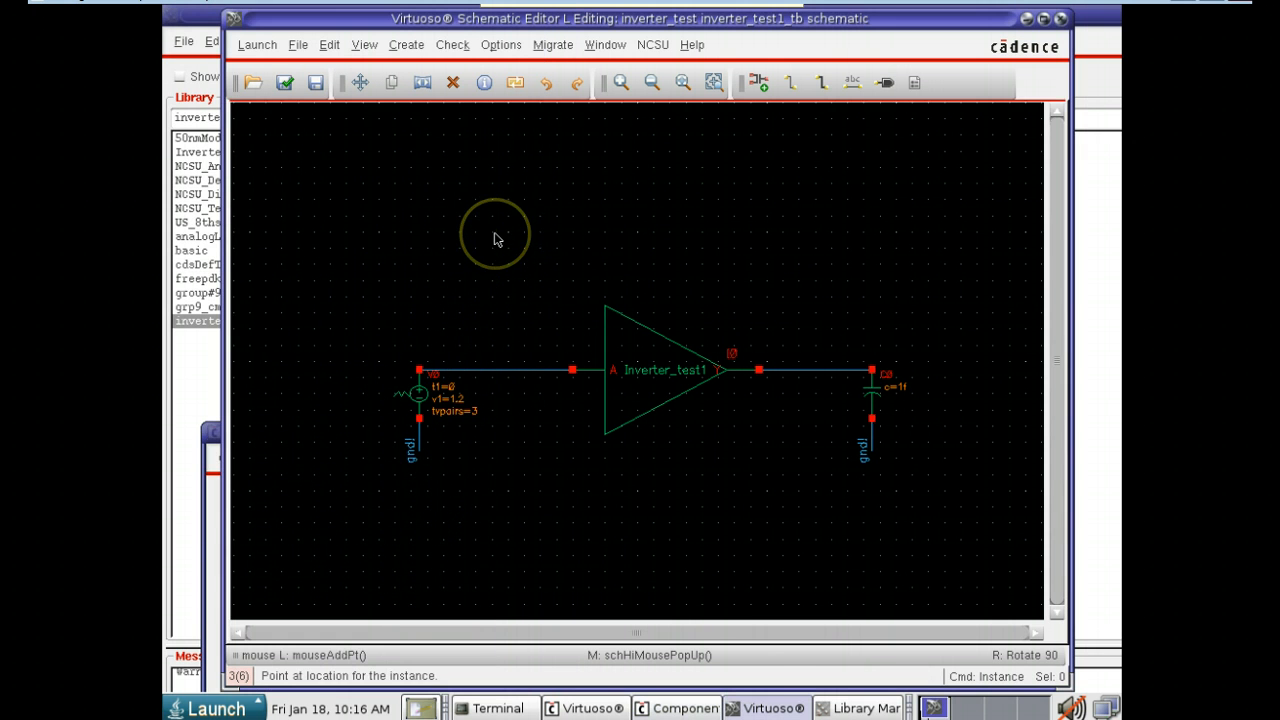
pyautogui.click(492, 234)
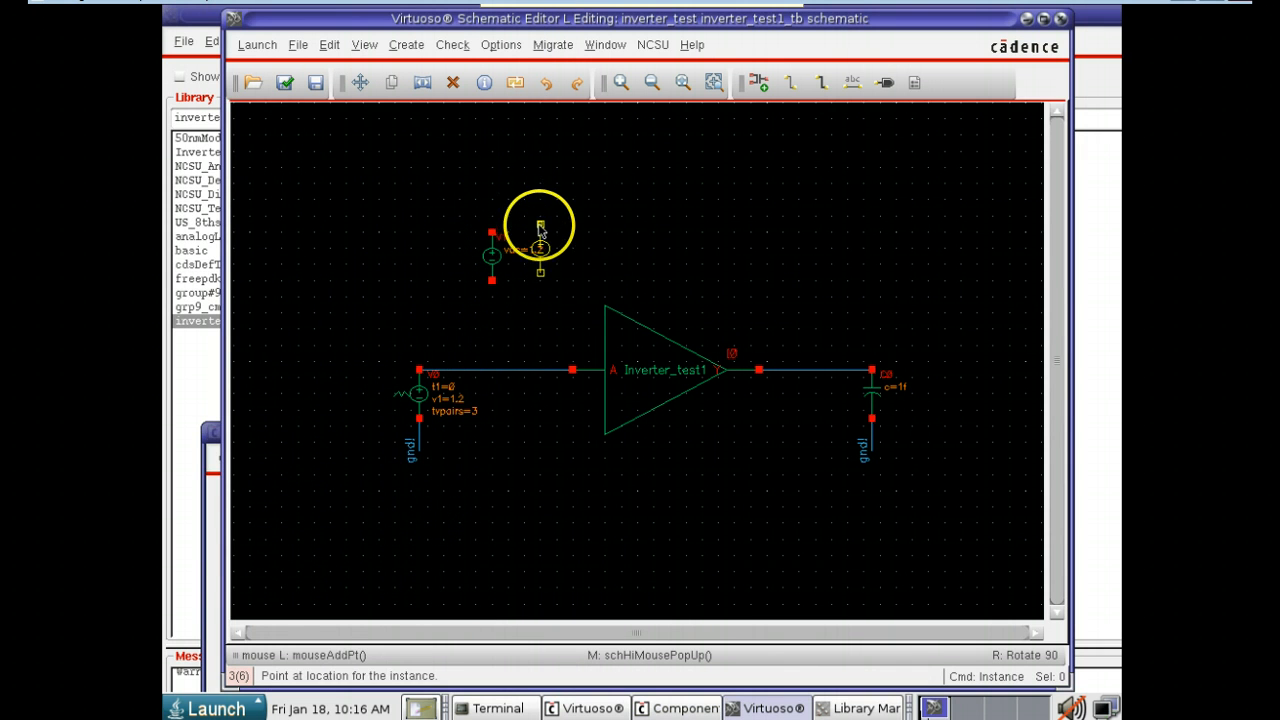
pyautogui.press('Escape')
# - Draw short vertical wire stubs upward and downward from the two terminals of the vdc source
pyautogui.click(792, 84)
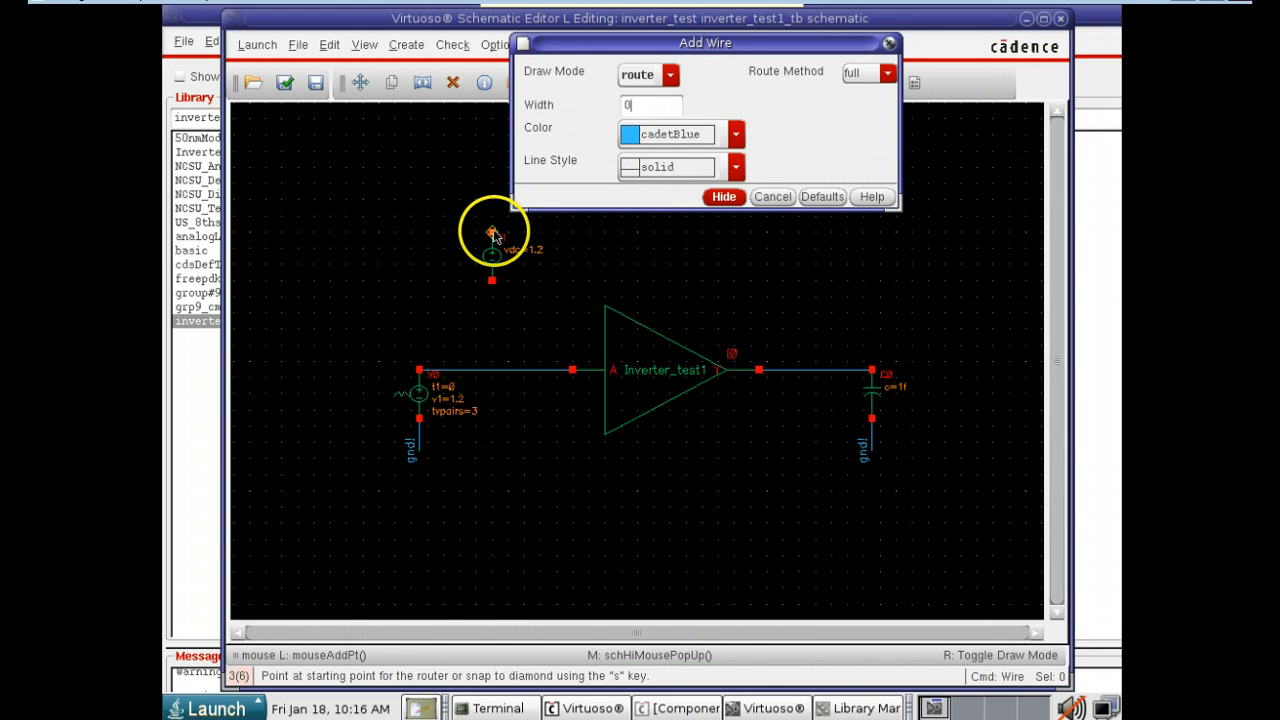
pyautogui.click(493, 234)
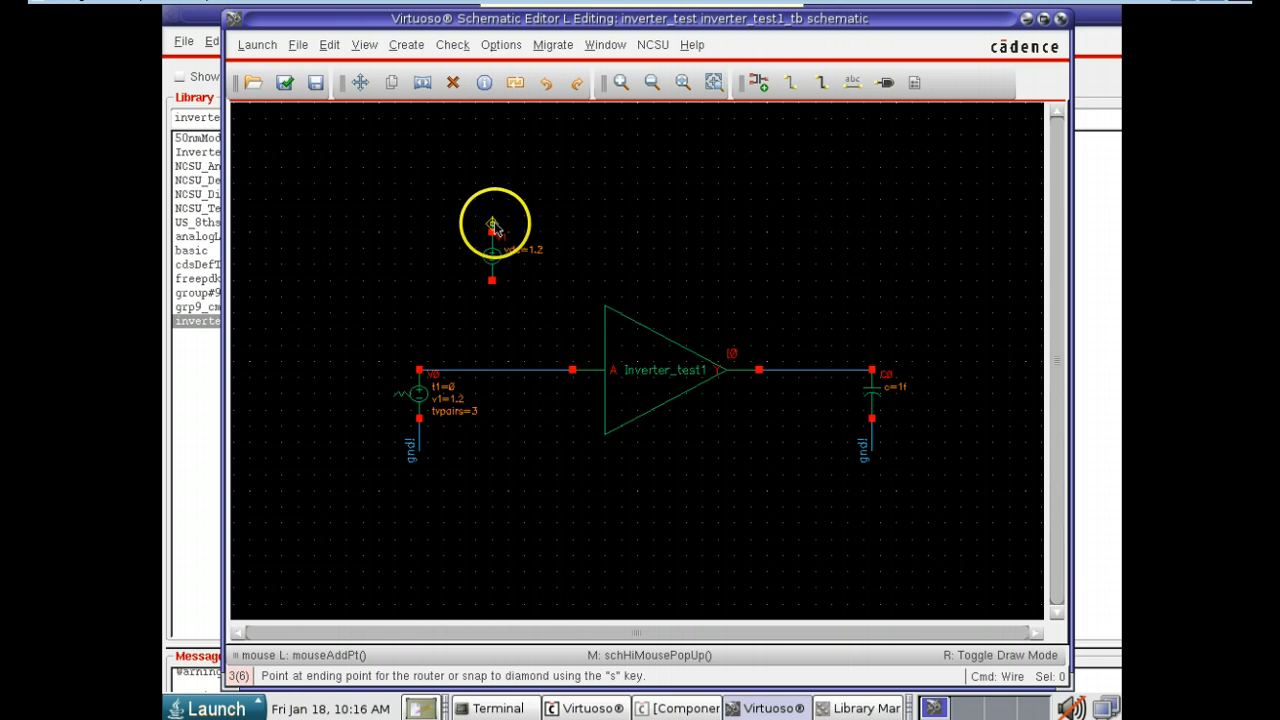
pyautogui.click(492, 216)
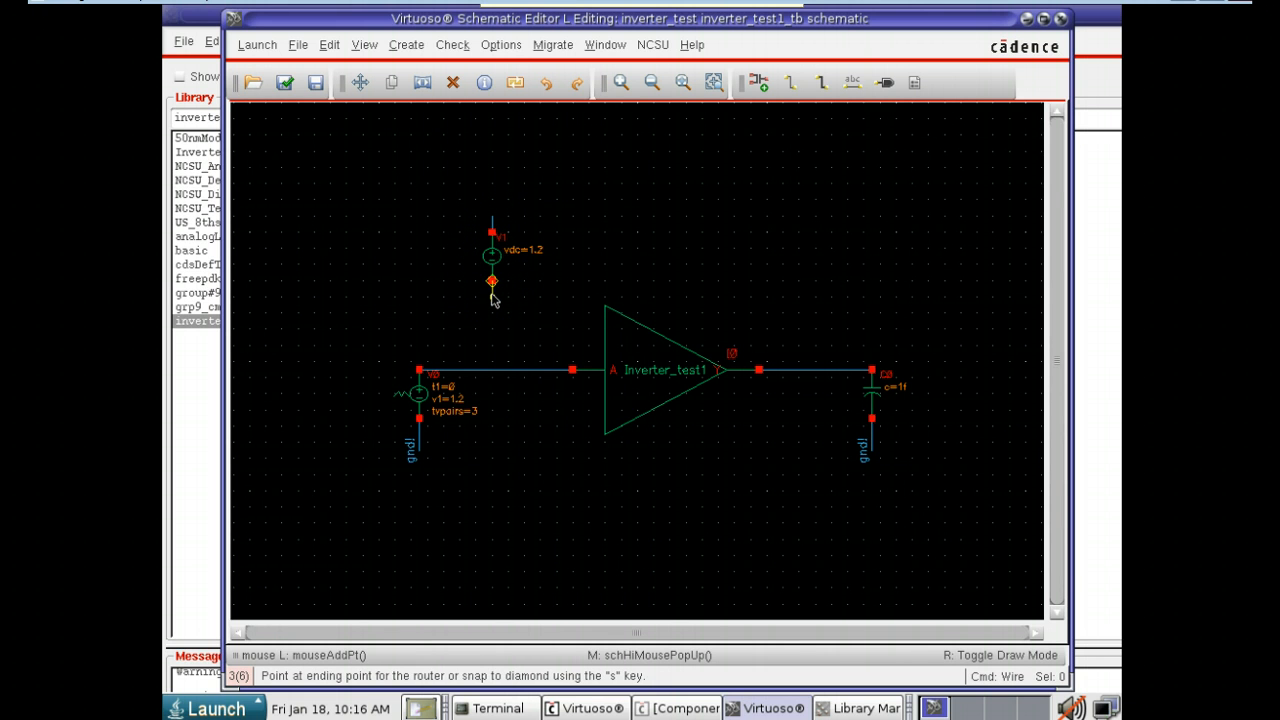
pyautogui.click(492, 297)
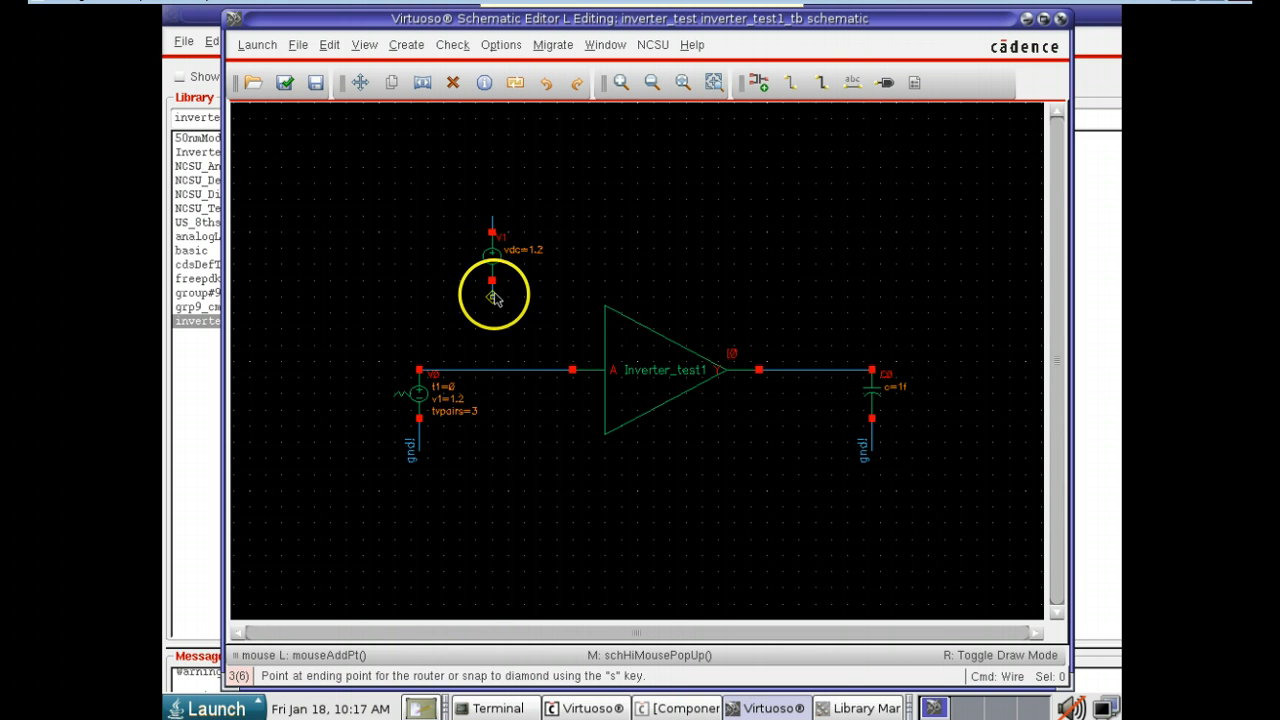
pyautogui.doubleClick(492, 296)
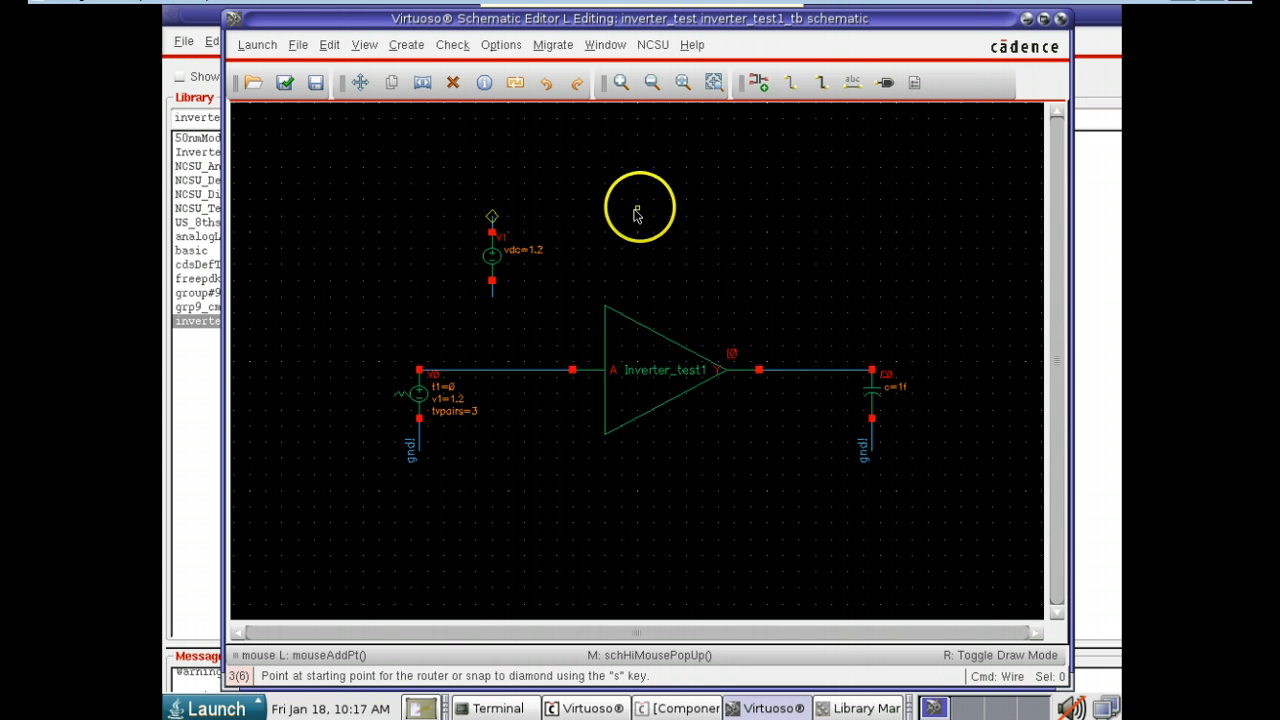
# - Label the wire stub above the vdc source vdd! and the stub below it gnd!
pyautogui.click(846, 88)
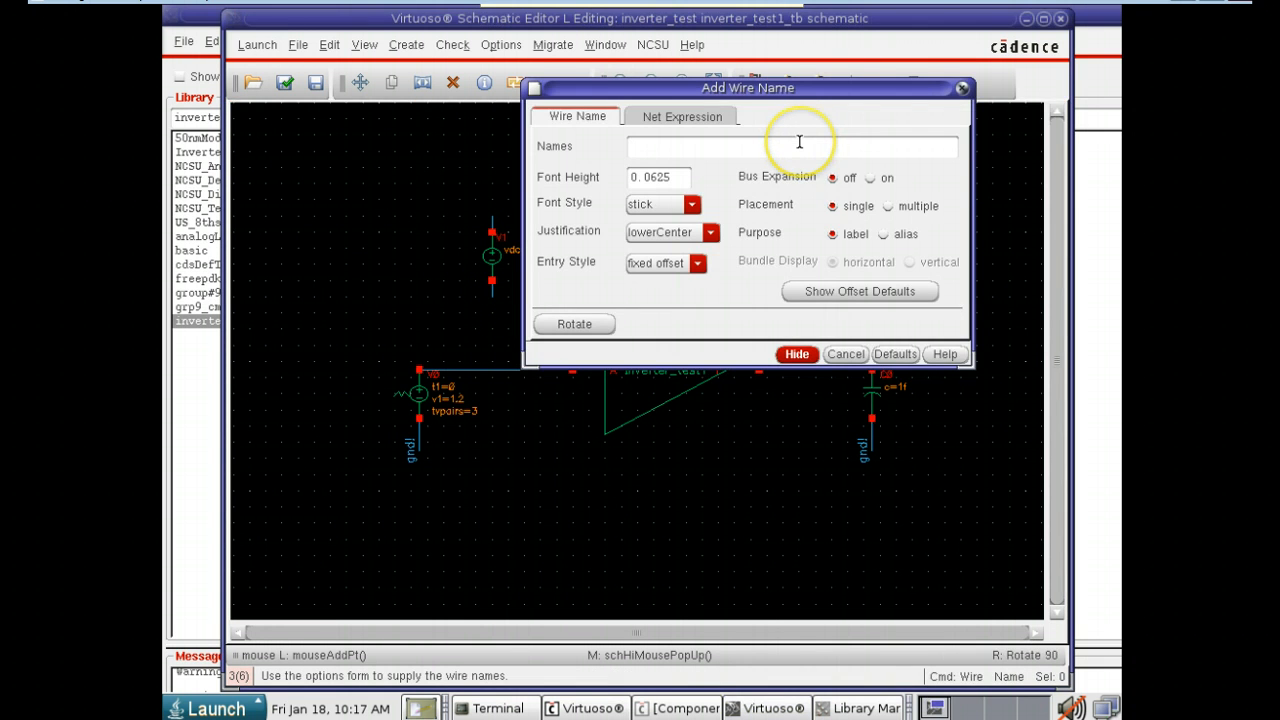
pyautogui.write('vdd!')
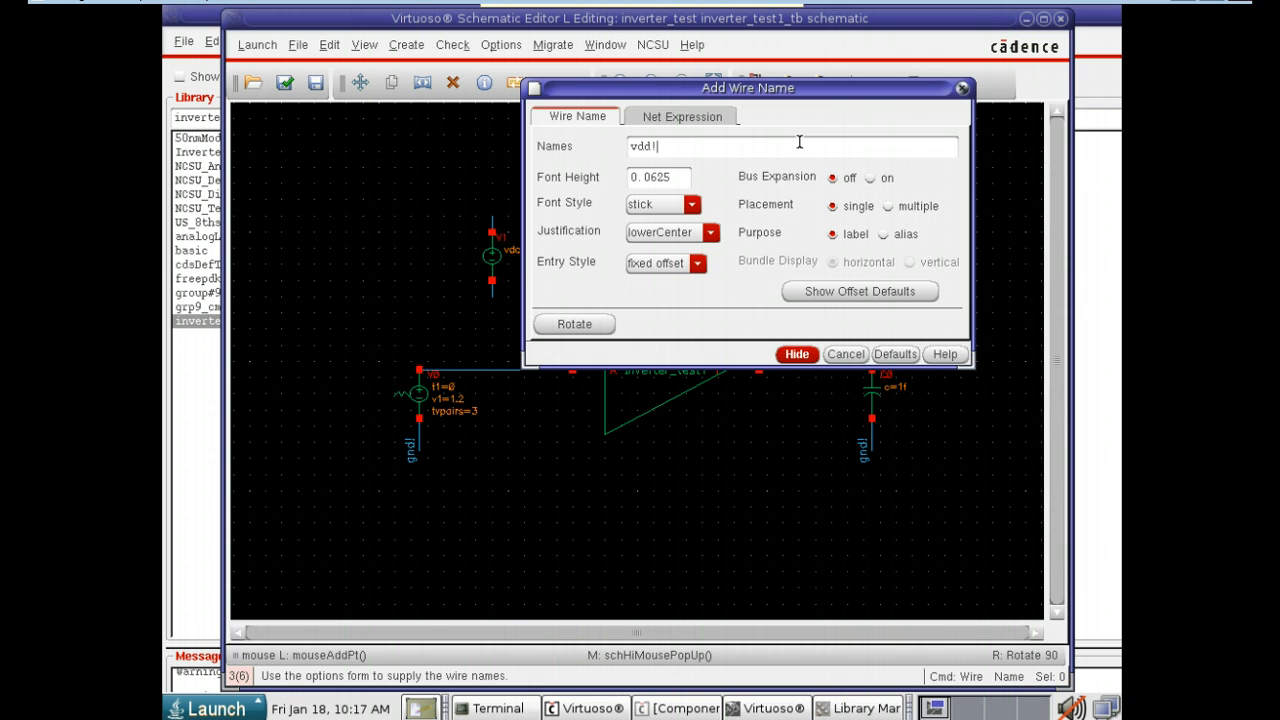
pyautogui.click(797, 356)
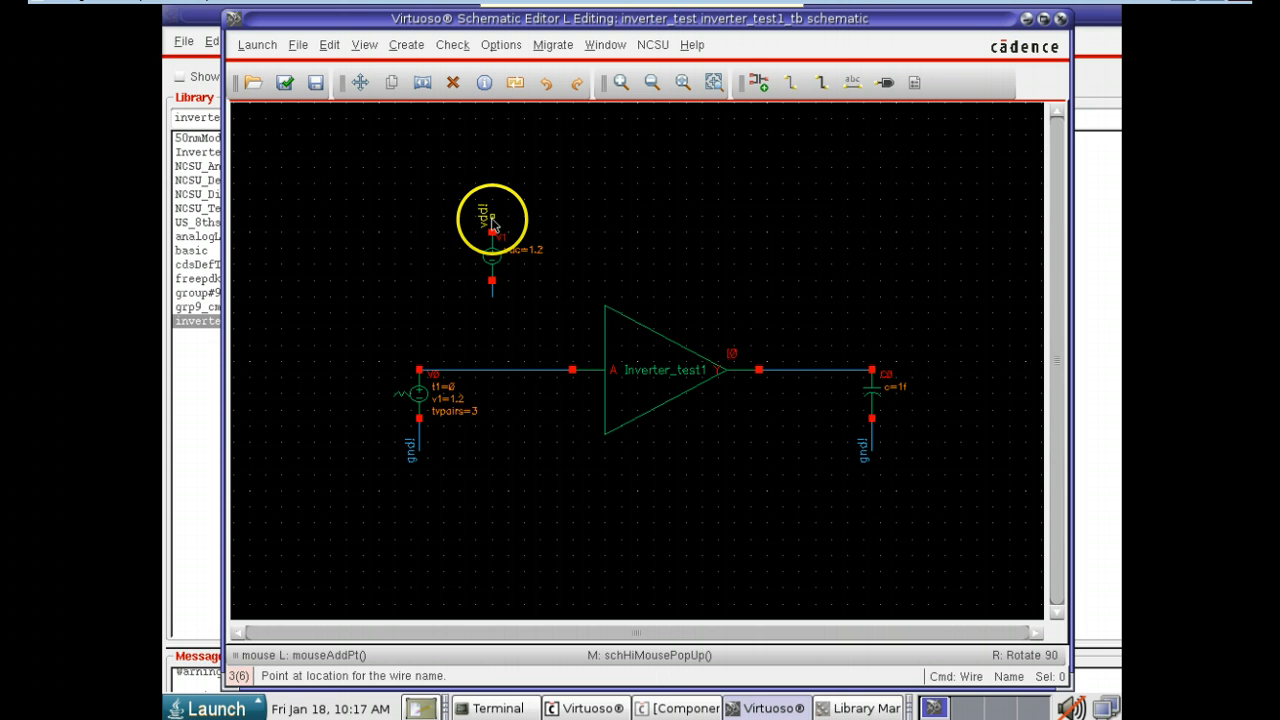
pyautogui.click(491, 222)
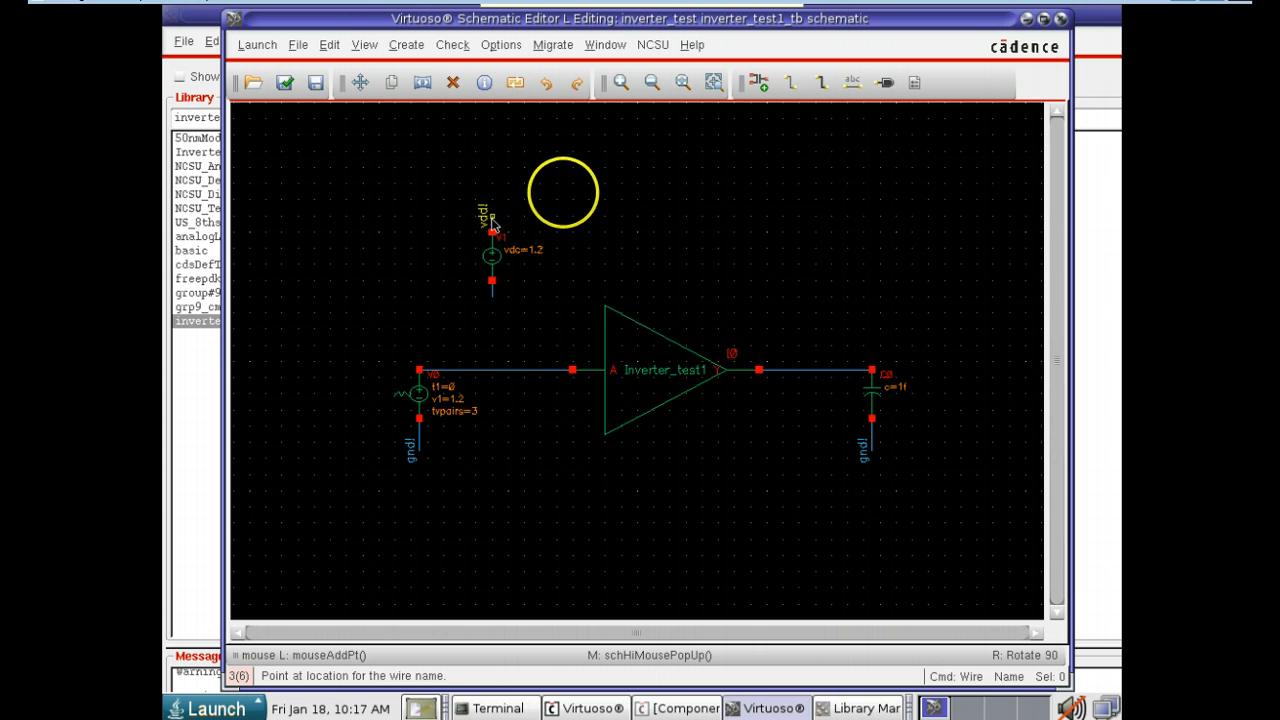
pyautogui.click(848, 84)
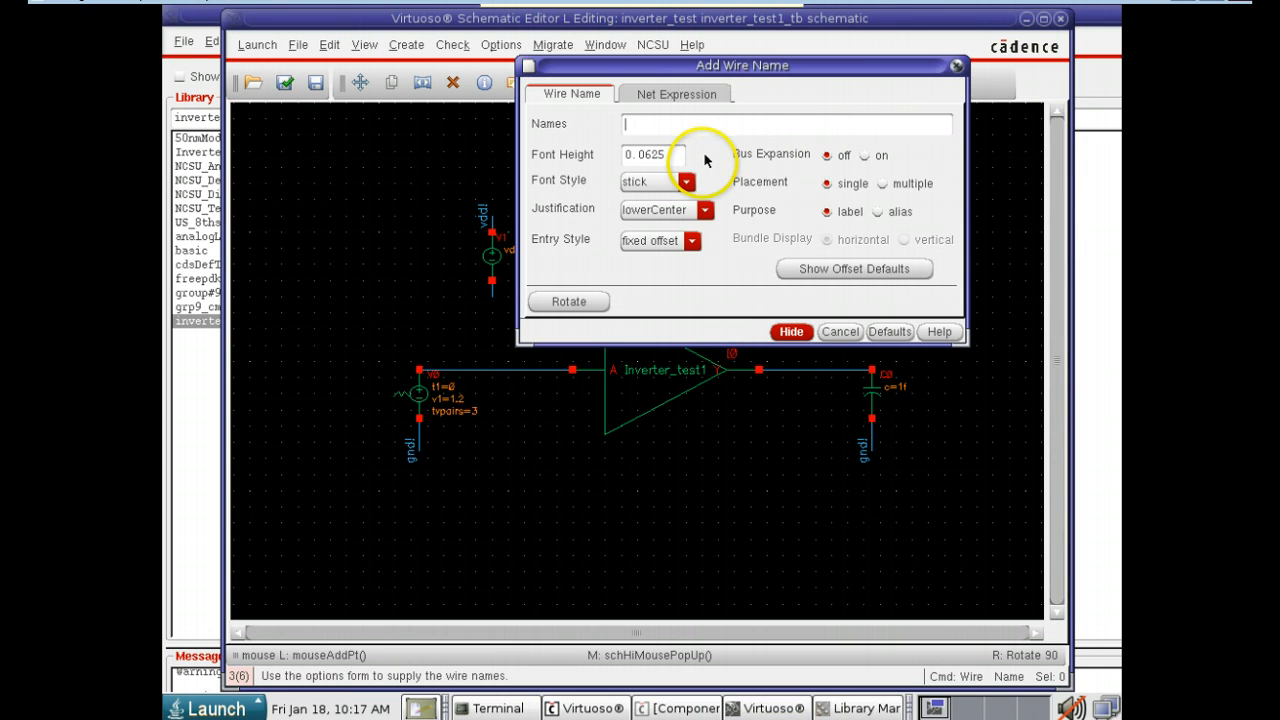
pyautogui.write('gnd!')
pyautogui.click(789, 332)
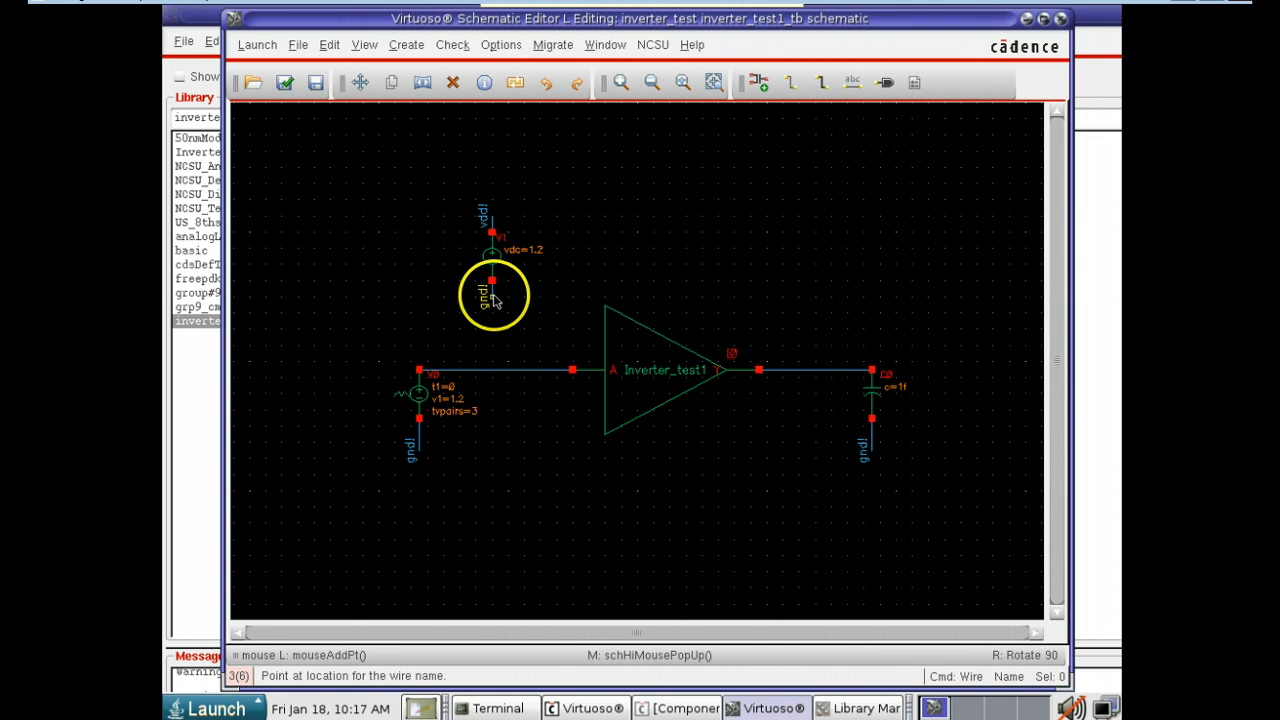
pyautogui.click(493, 300)
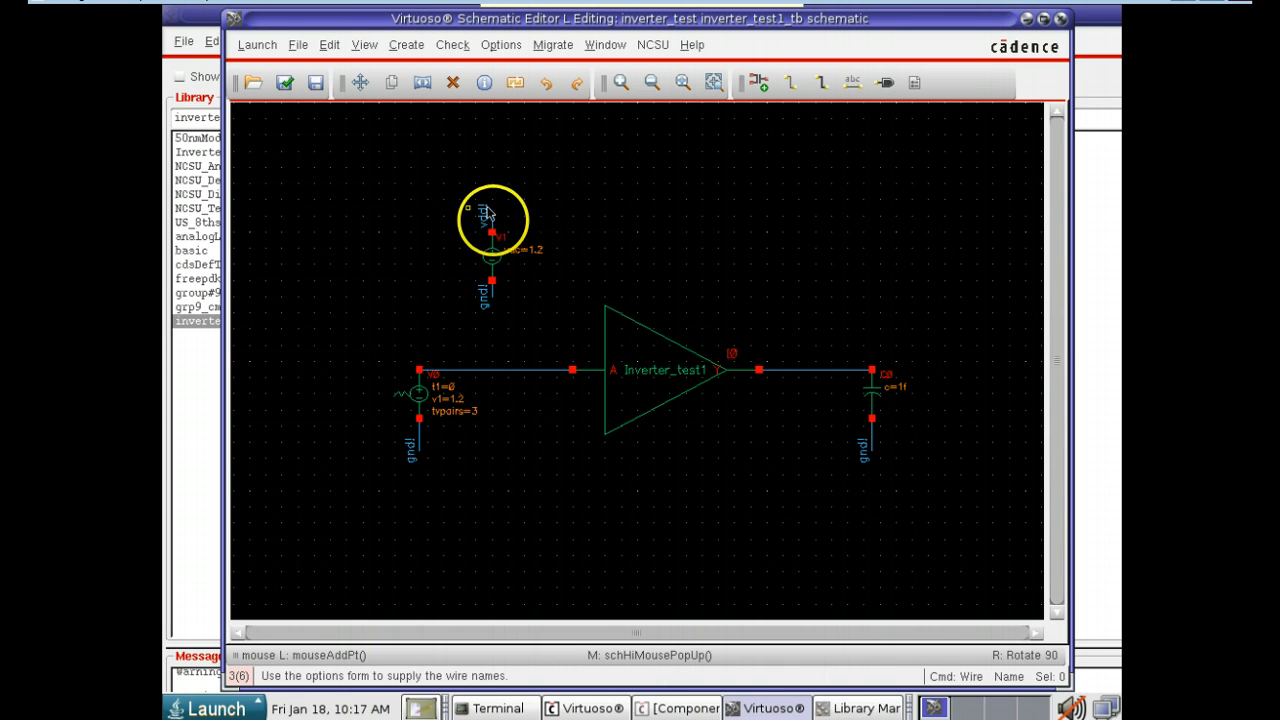
pyautogui.moveTo(491, 229)
pyautogui.mouseDown()
pyautogui.moveTo(486, 206)
pyautogui.moveTo(481, 217)
pyautogui.mouseUp()
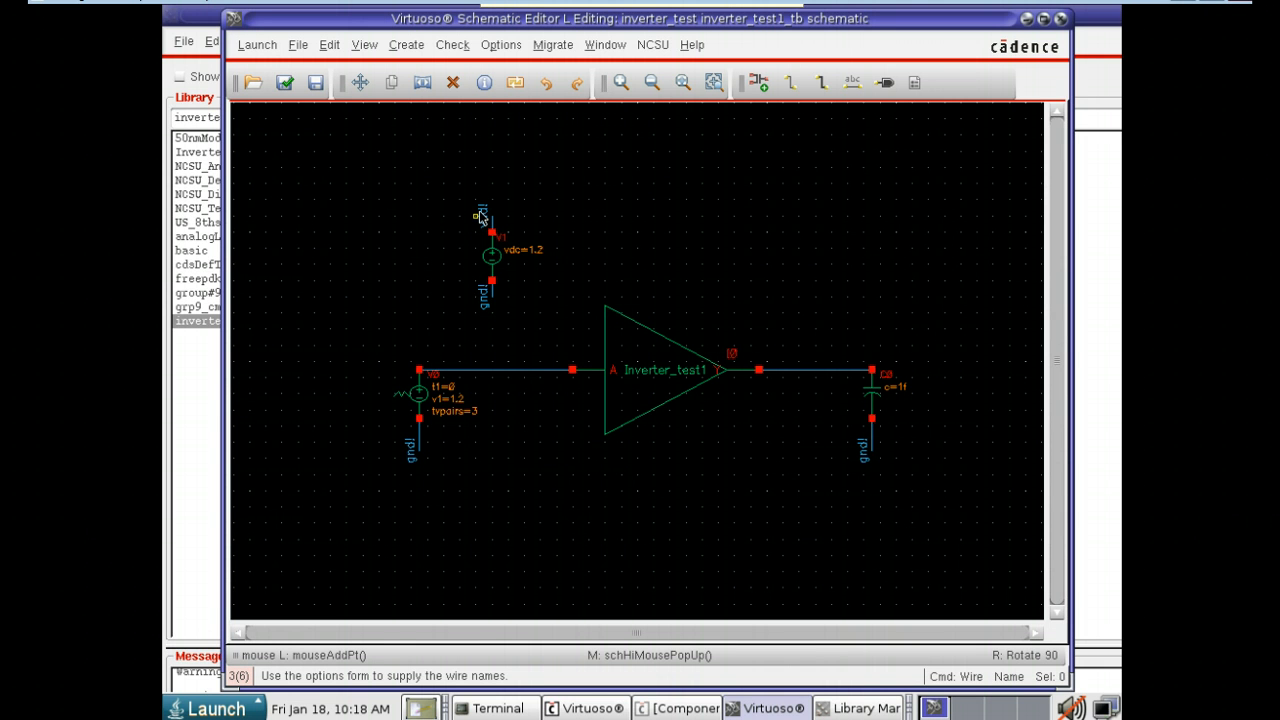
pyautogui.click(483, 216)
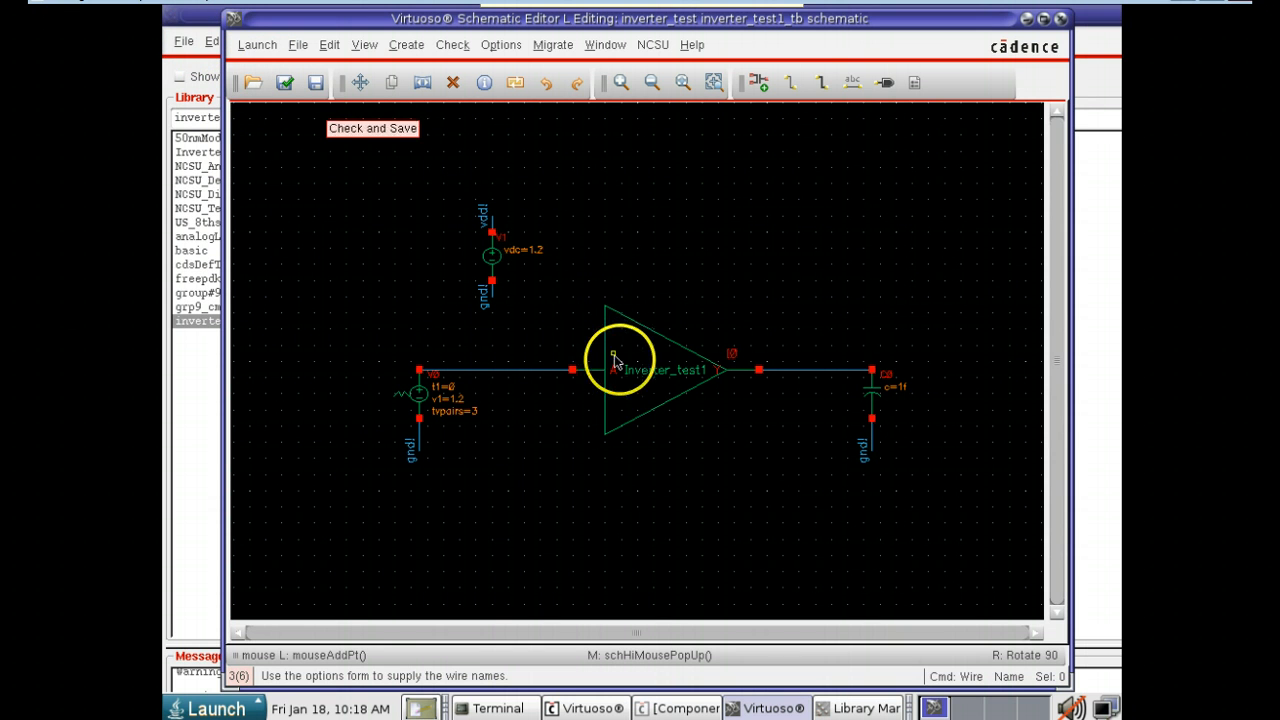
# - Descend for editing into the inverter instance's schematic view in a new tab to inspect it, and return to the inverter_test1_tb schematic
pyautogui.click(360, 45)
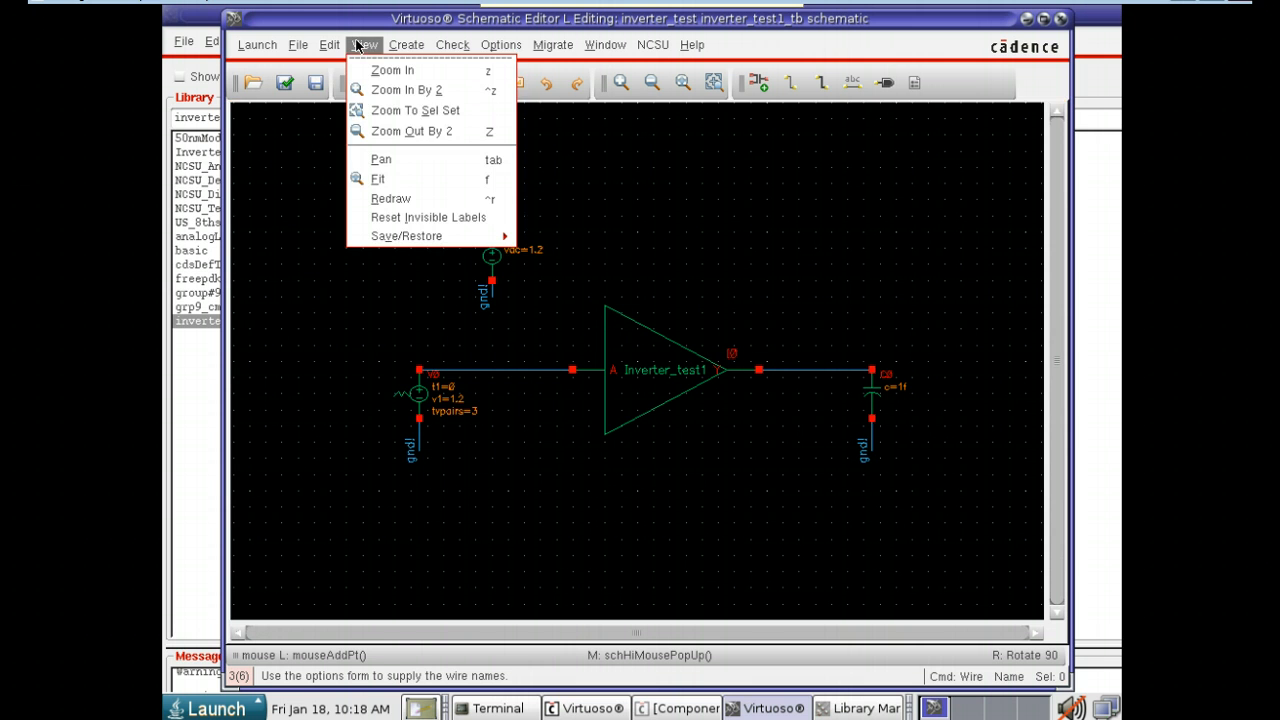
pyautogui.click(330, 45)
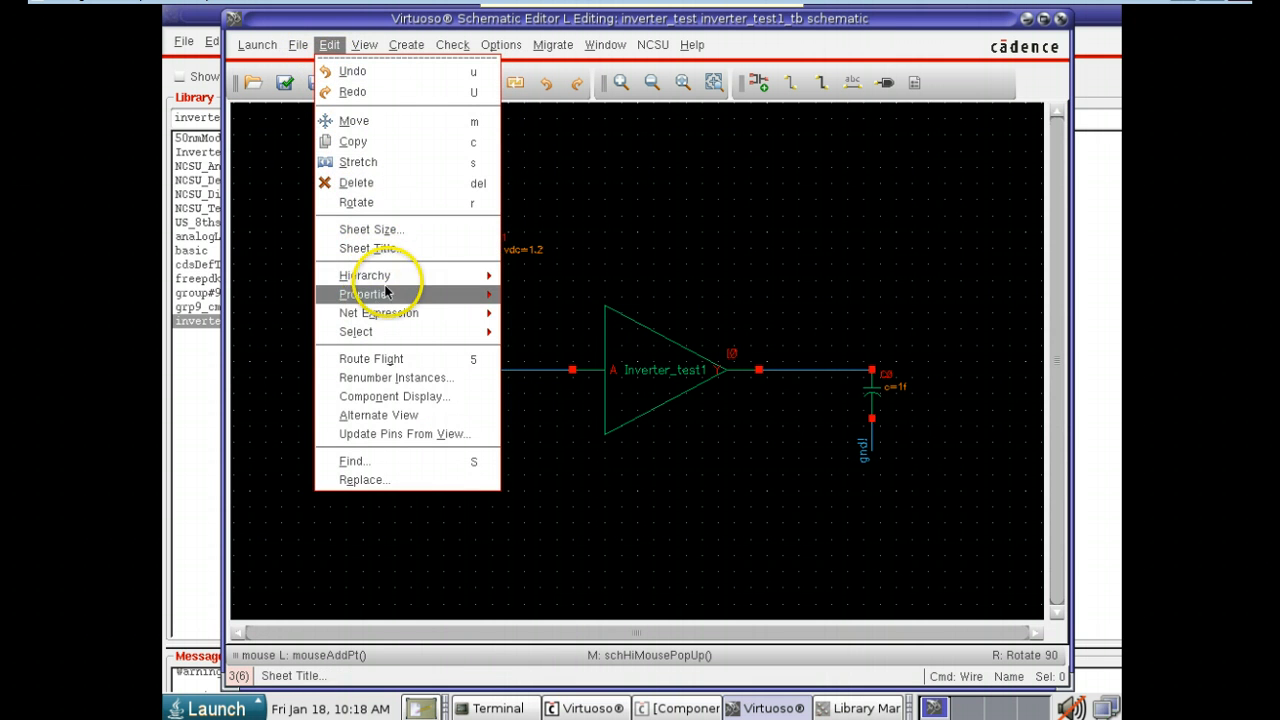
pyautogui.moveTo(395, 276)
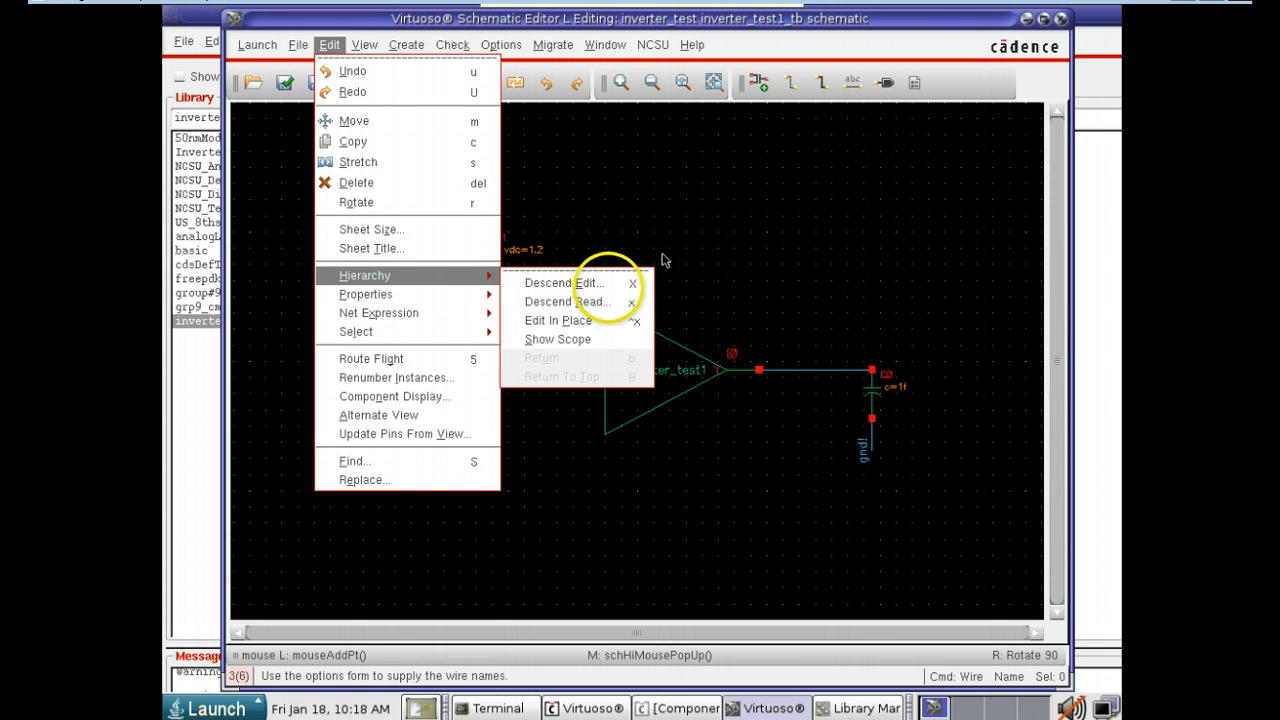
pyautogui.click(585, 287)
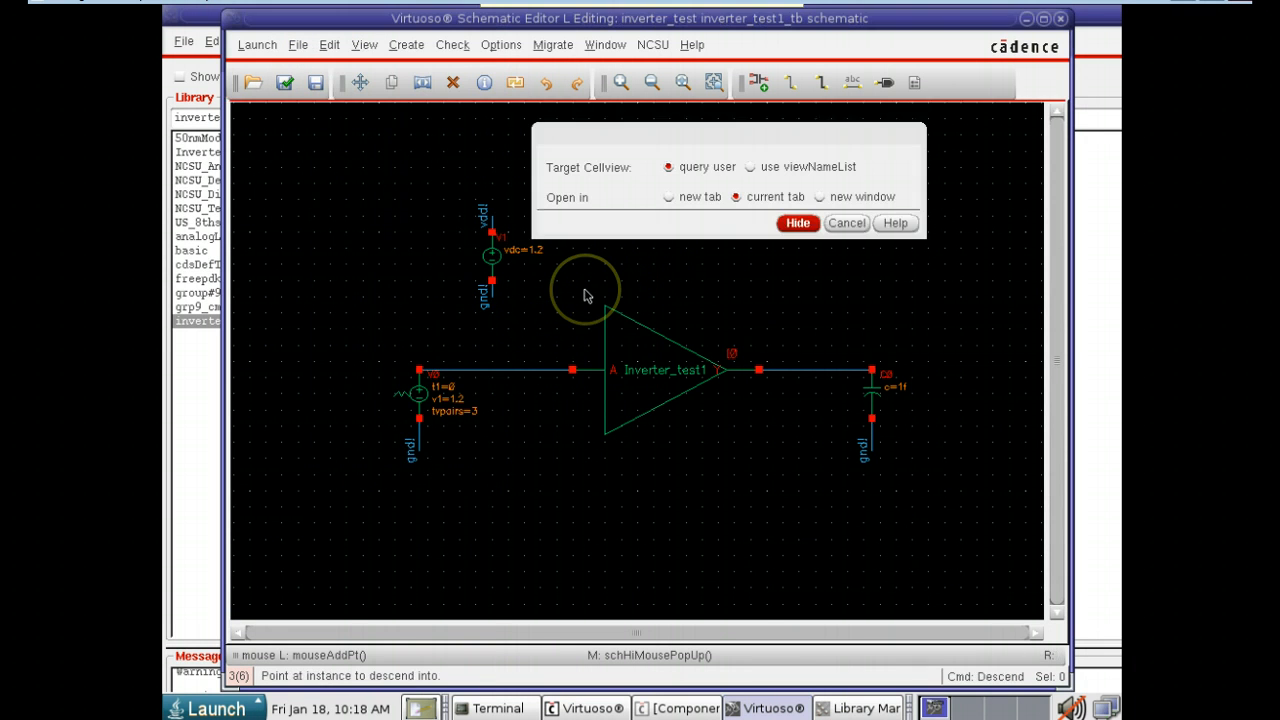
pyautogui.click(637, 376)
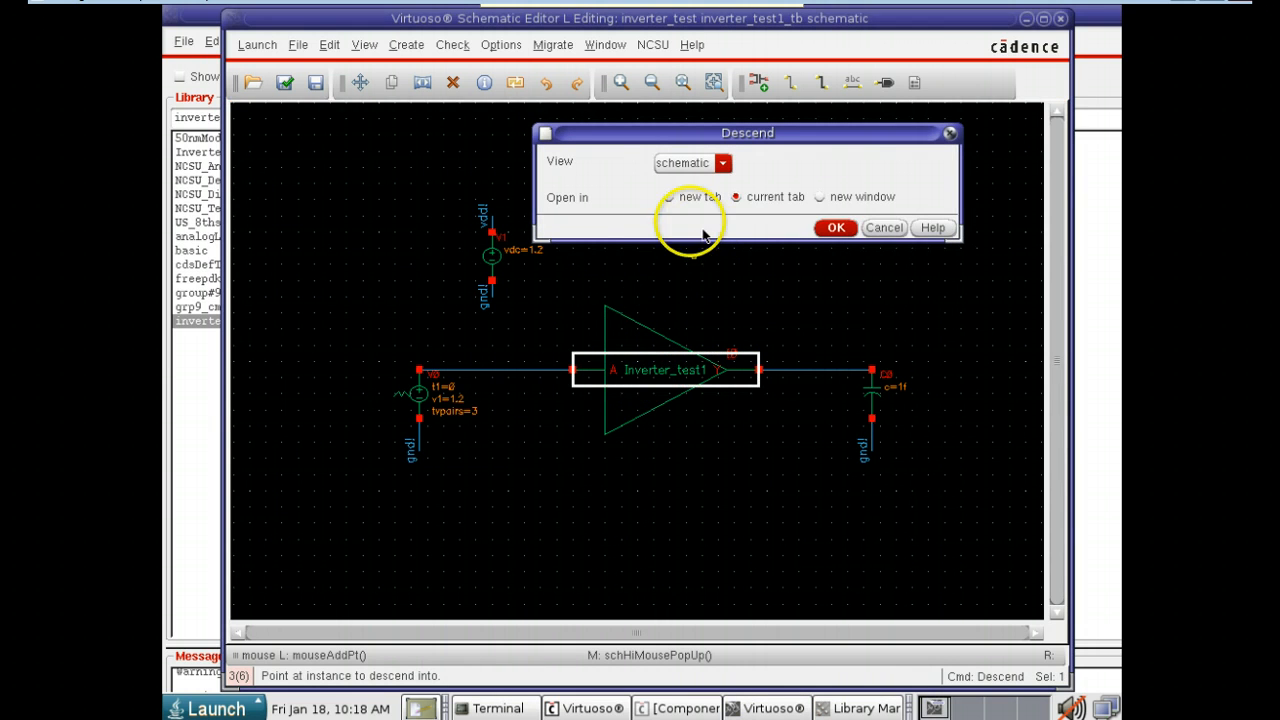
pyautogui.click(667, 198)
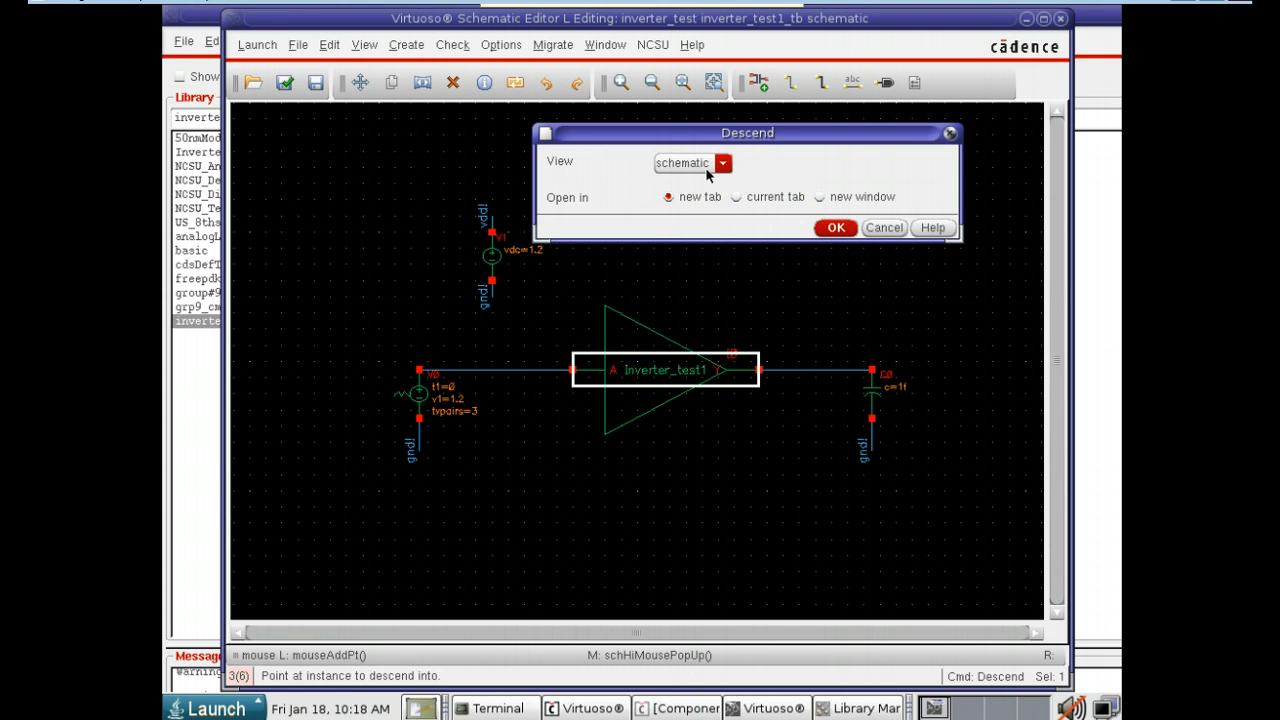
pyautogui.click(835, 228)
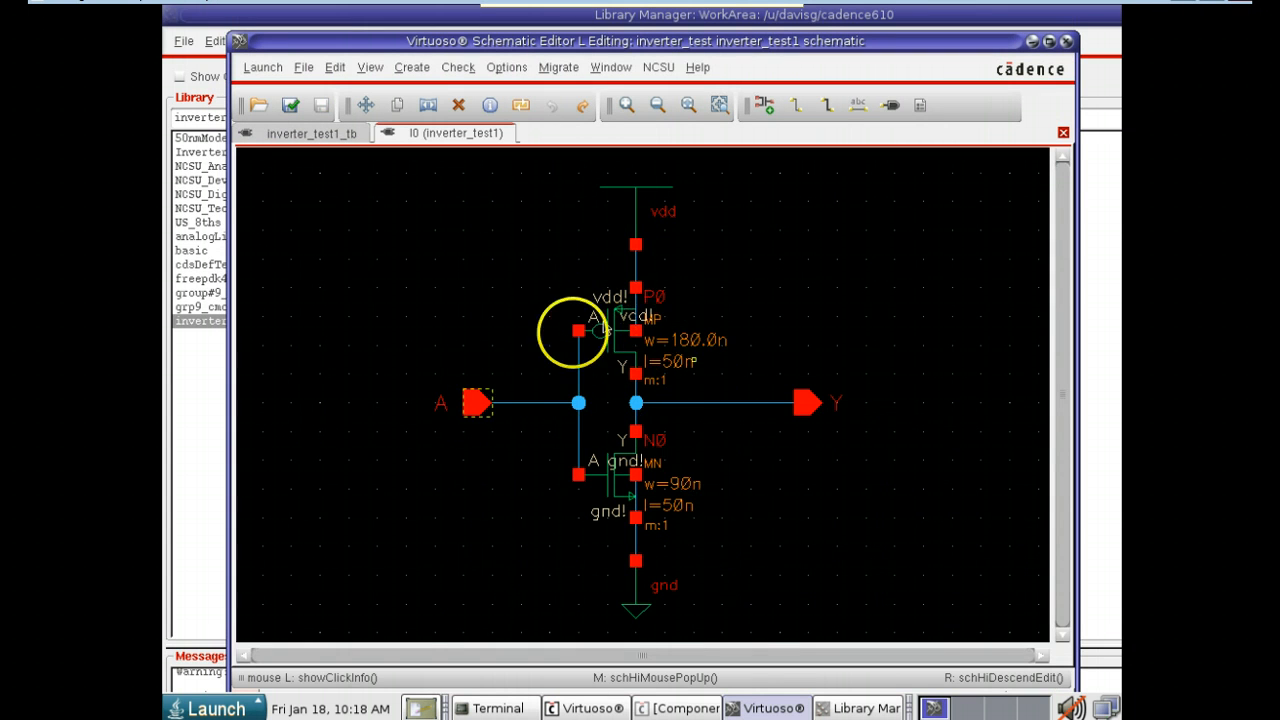
pyautogui.click(322, 143)
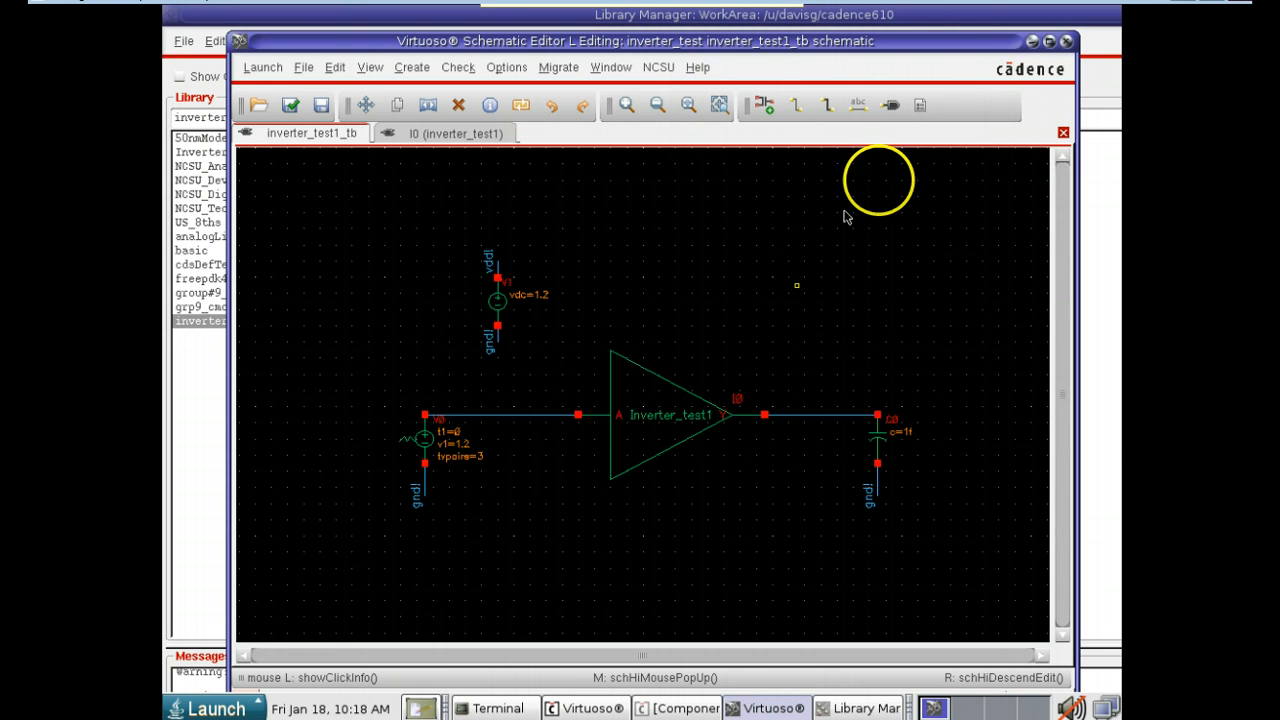
# - Launch ADE L for the inverter_test1_tb testbench and agree to try a higher-tiered license
pyautogui.click(263, 67)
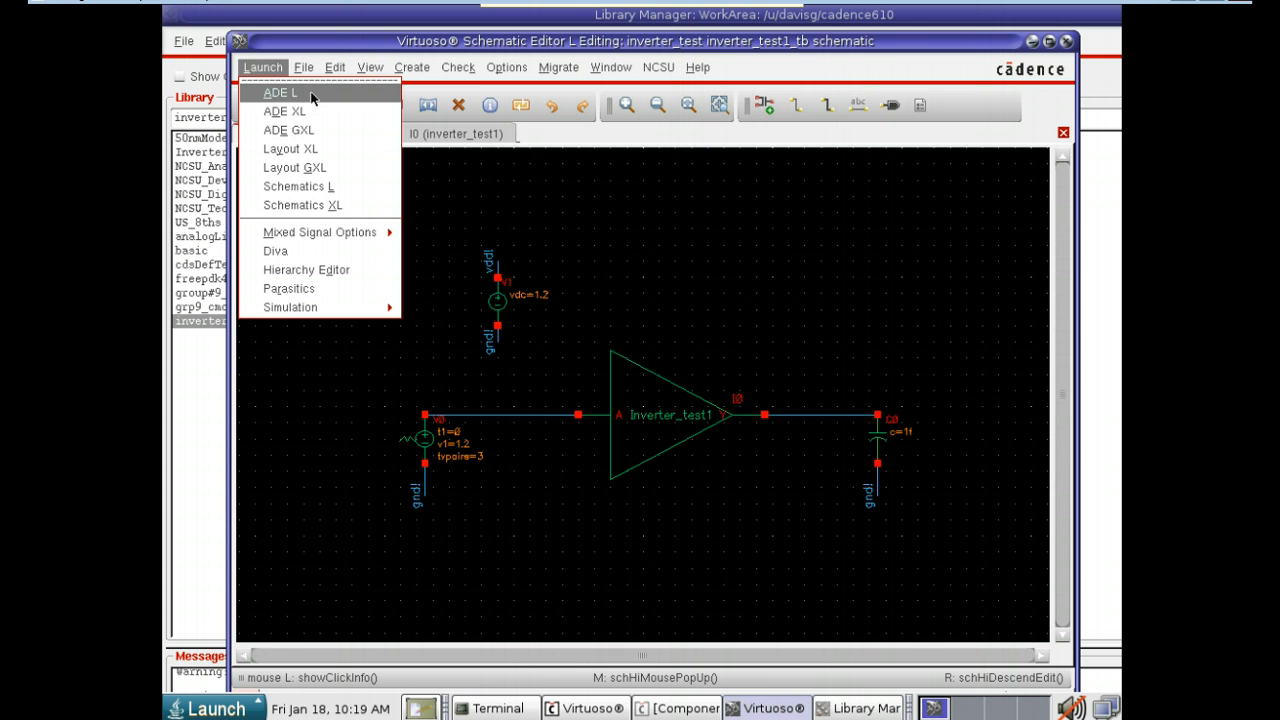
pyautogui.click(311, 96)
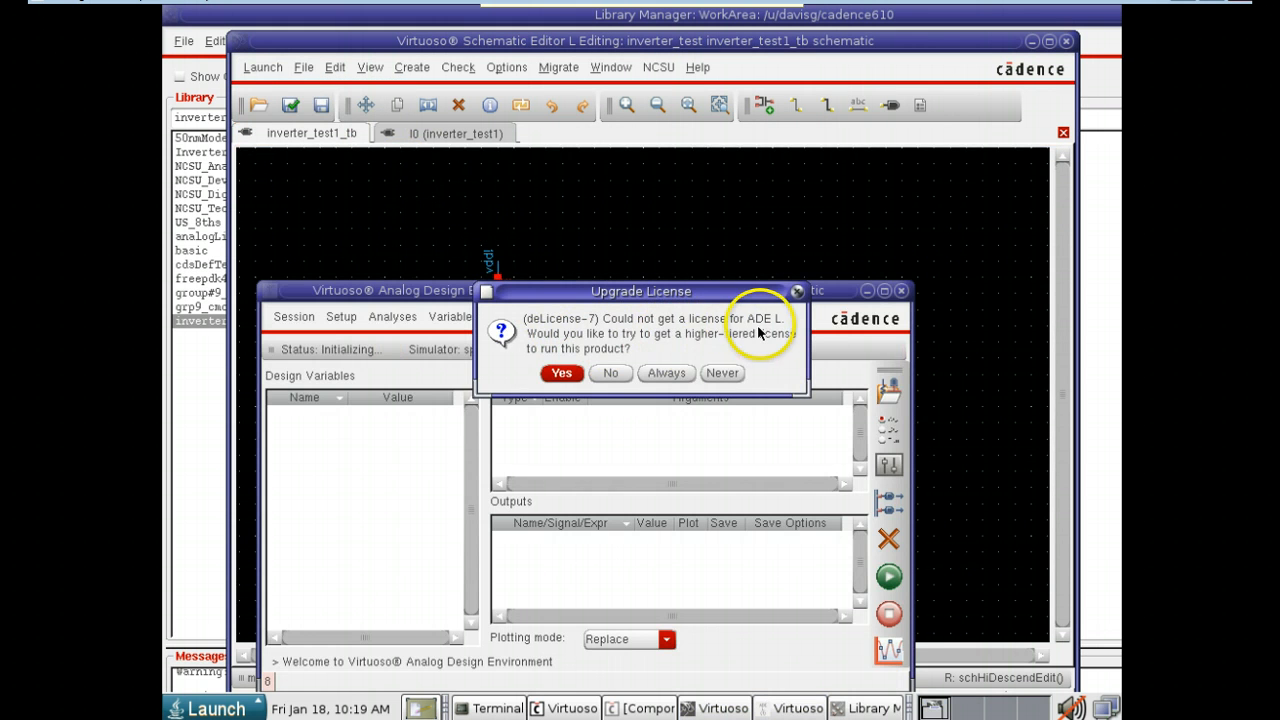
pyautogui.click(561, 374)
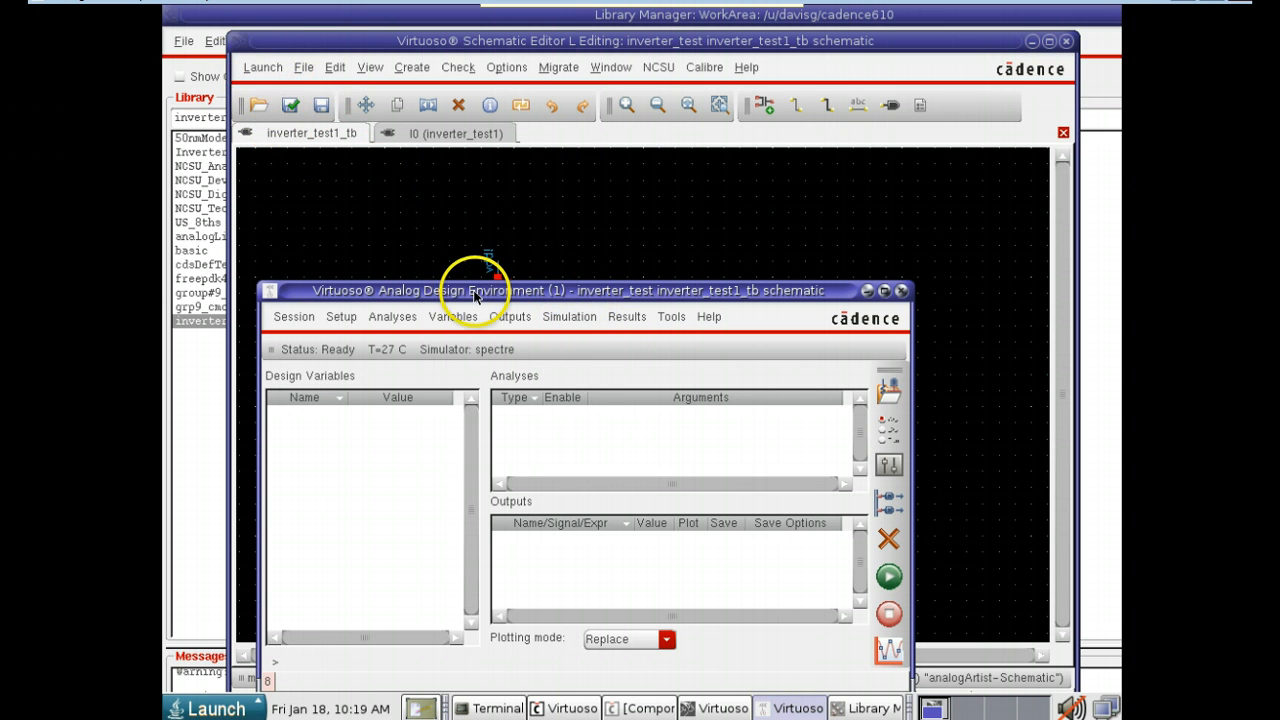
# - Add the model file 50nmodels.m from the cadence610 directory to the simulator's model library setup
pyautogui.moveTo(475, 295); pyautogui.dragTo(513, 222)
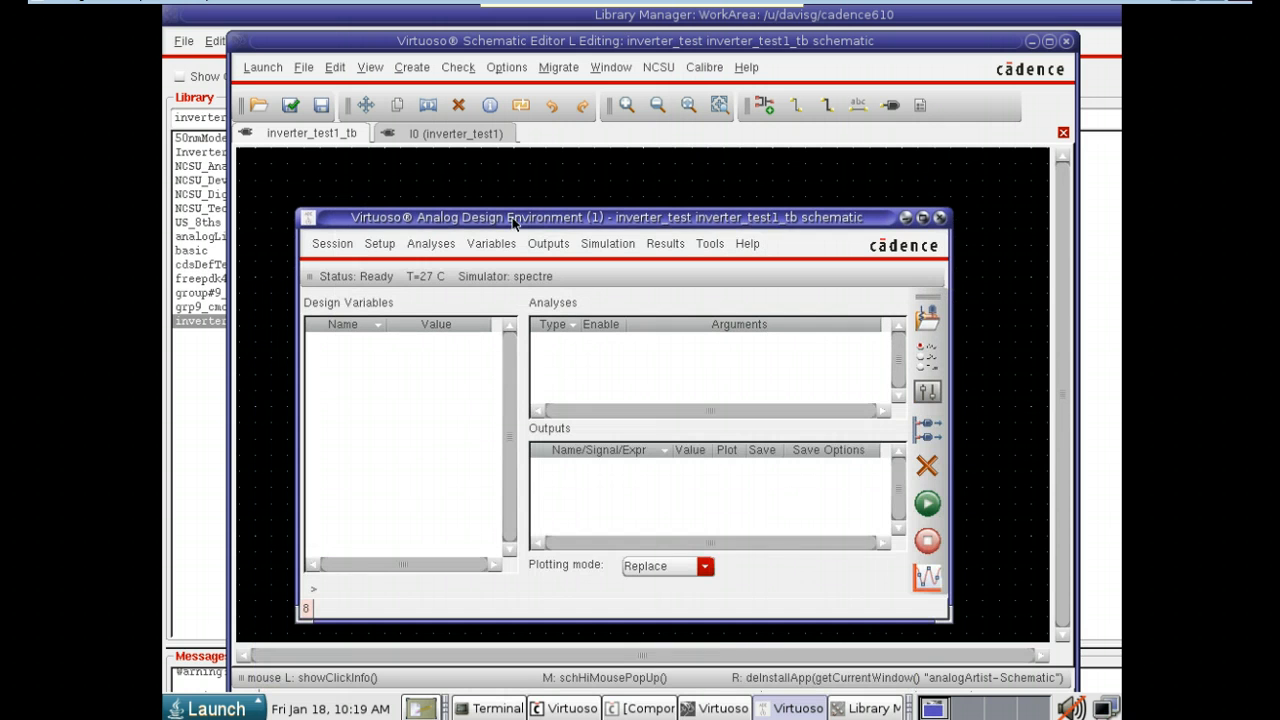
pyautogui.click(380, 244)
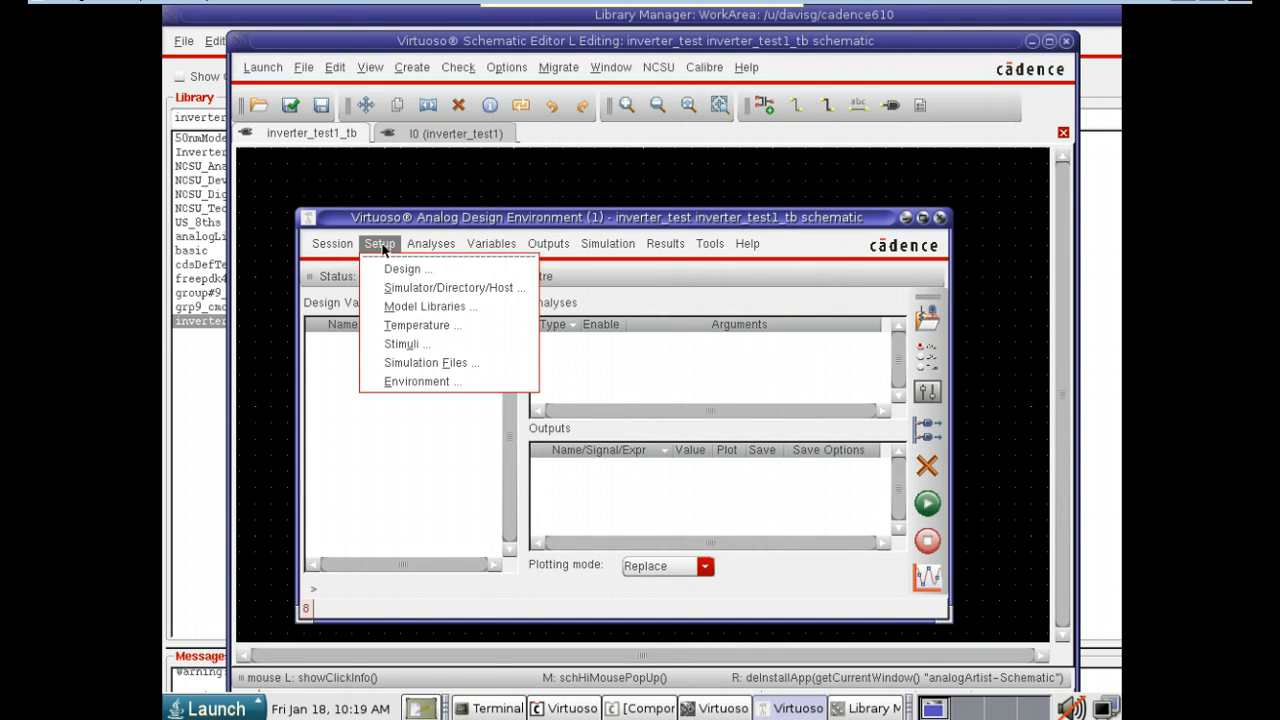
pyautogui.click(417, 313)
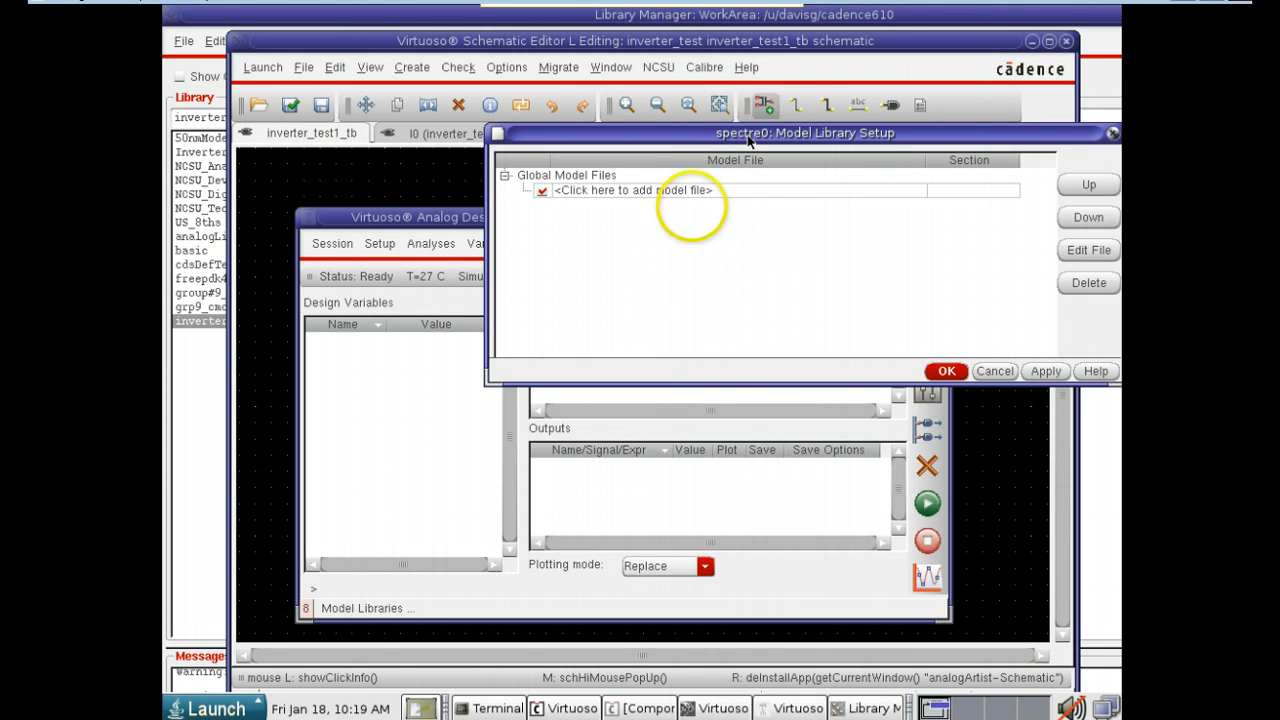
pyautogui.click(694, 190)
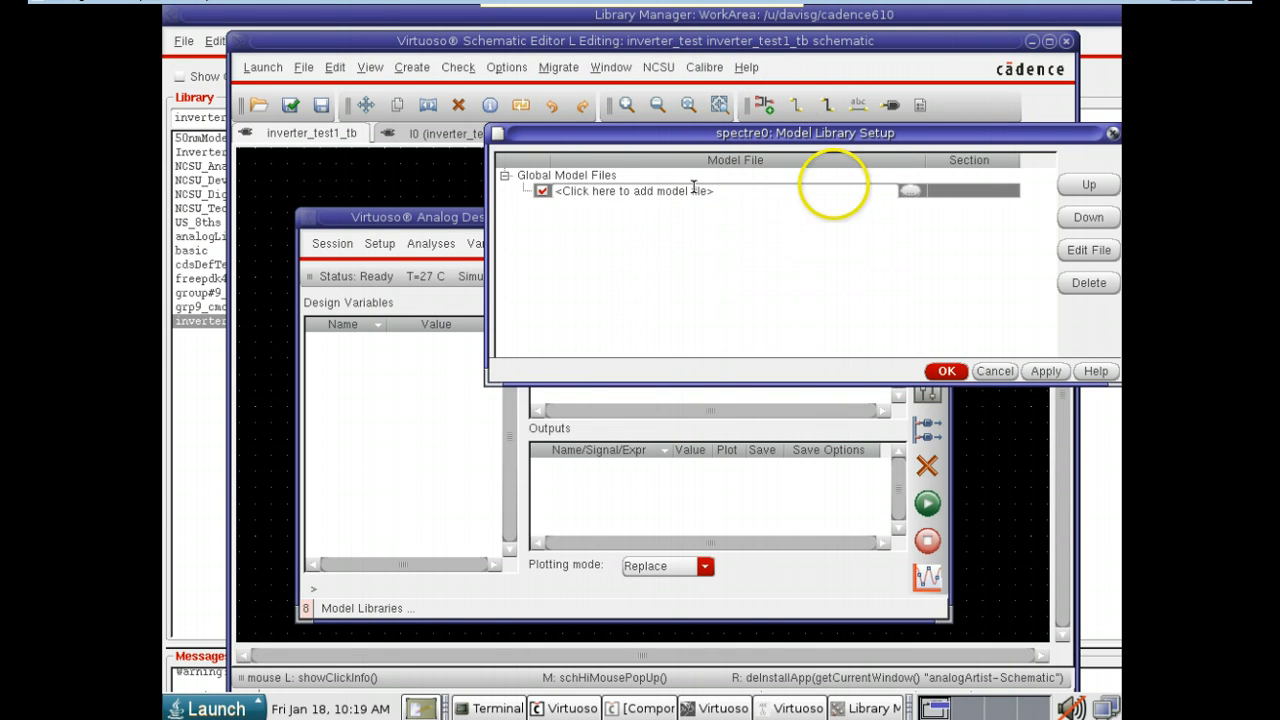
pyautogui.click(912, 191)
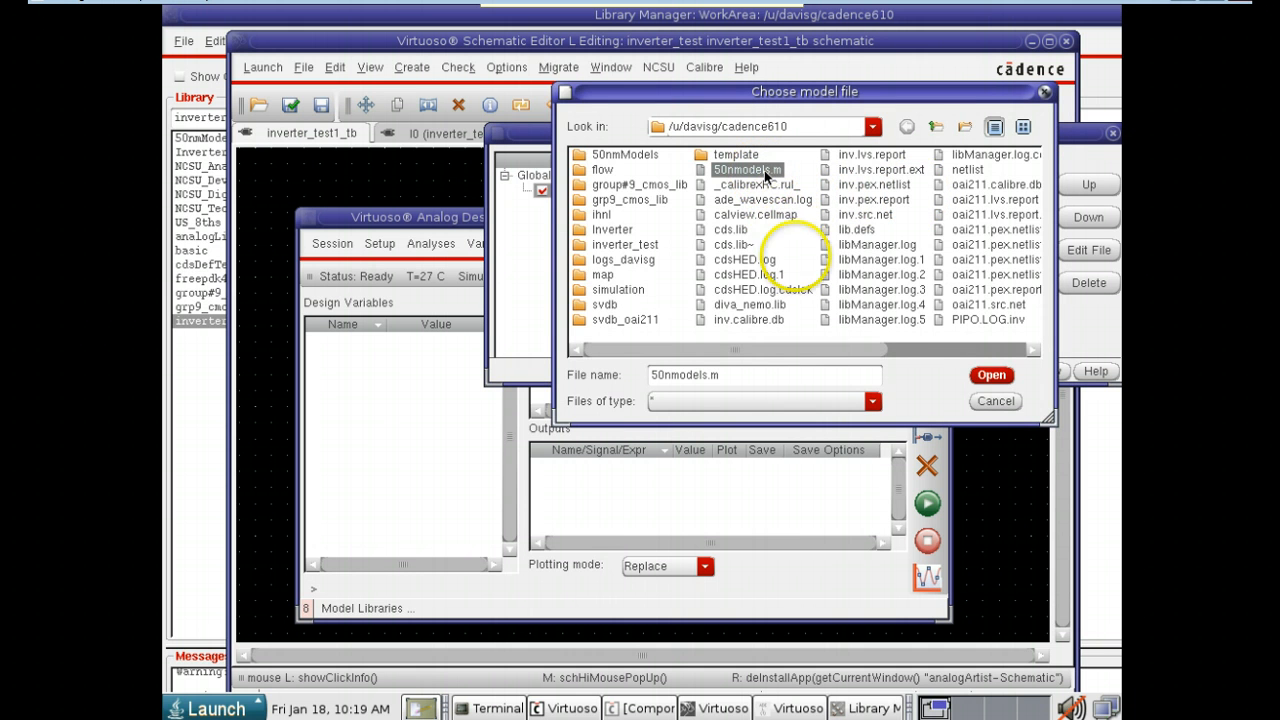
pyautogui.click(984, 374)
pyautogui.click(946, 372)
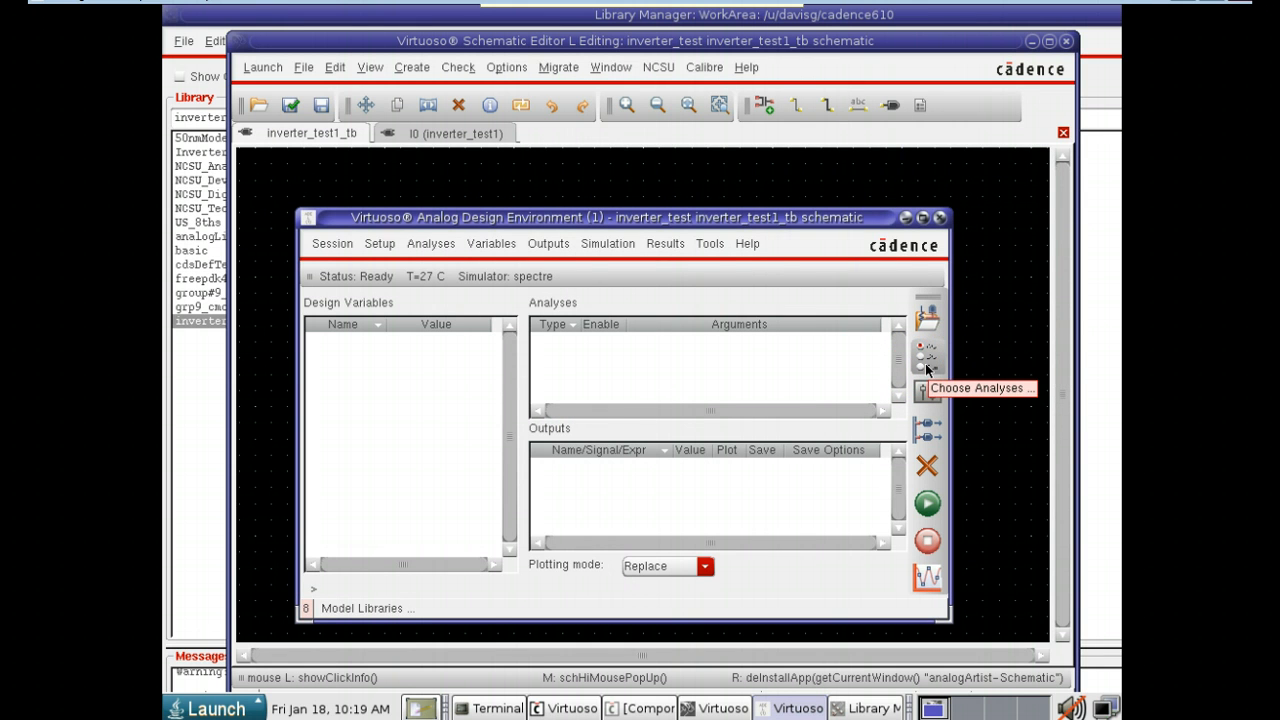
# - Set up a transient analysis with a stop time of 10n
pyautogui.click(927, 360)
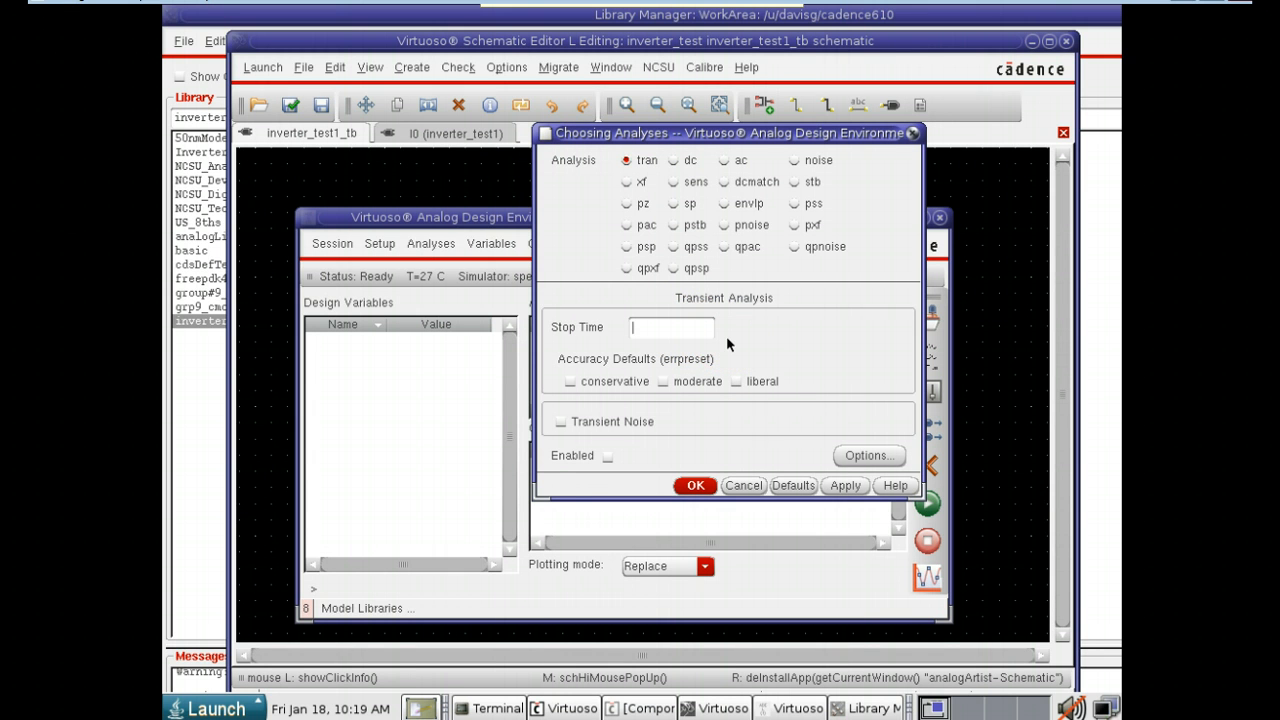
pyautogui.write('10n')
pyautogui.click(696, 485)
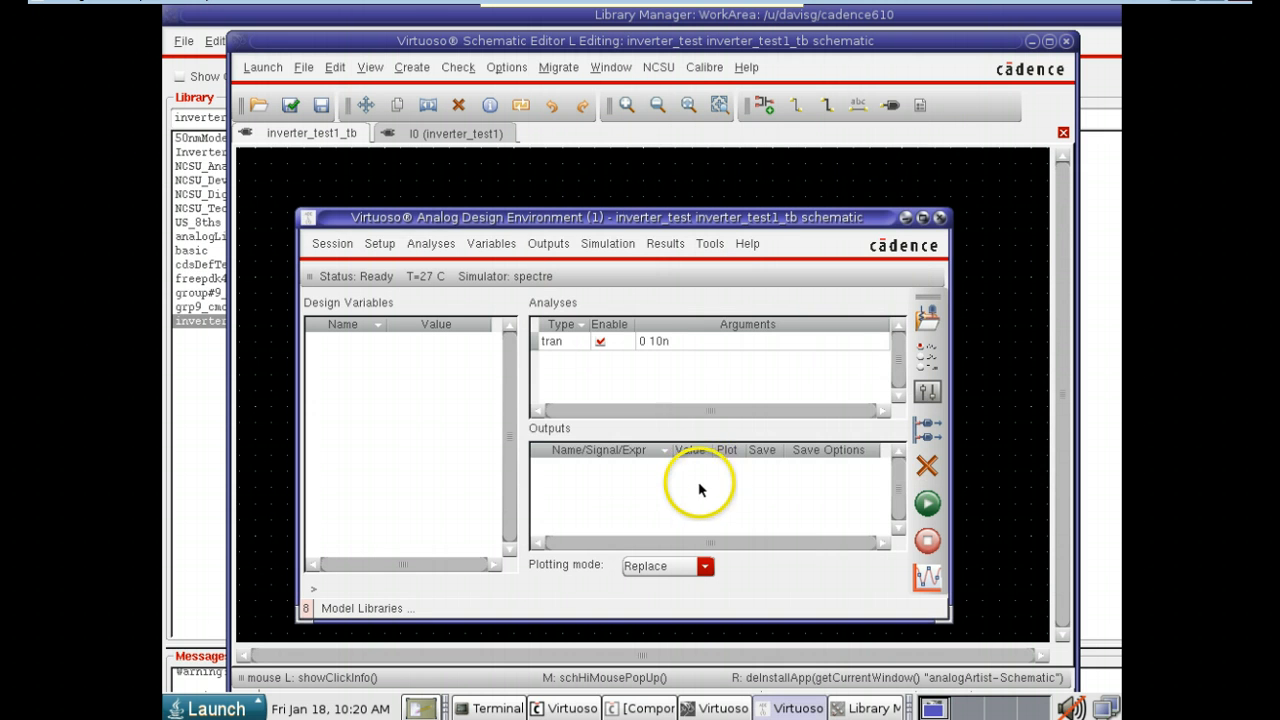
# - Select the inverter's input and output wires on the testbench schematic as outputs to plot, and check the outputs list
pyautogui.click(551, 248)
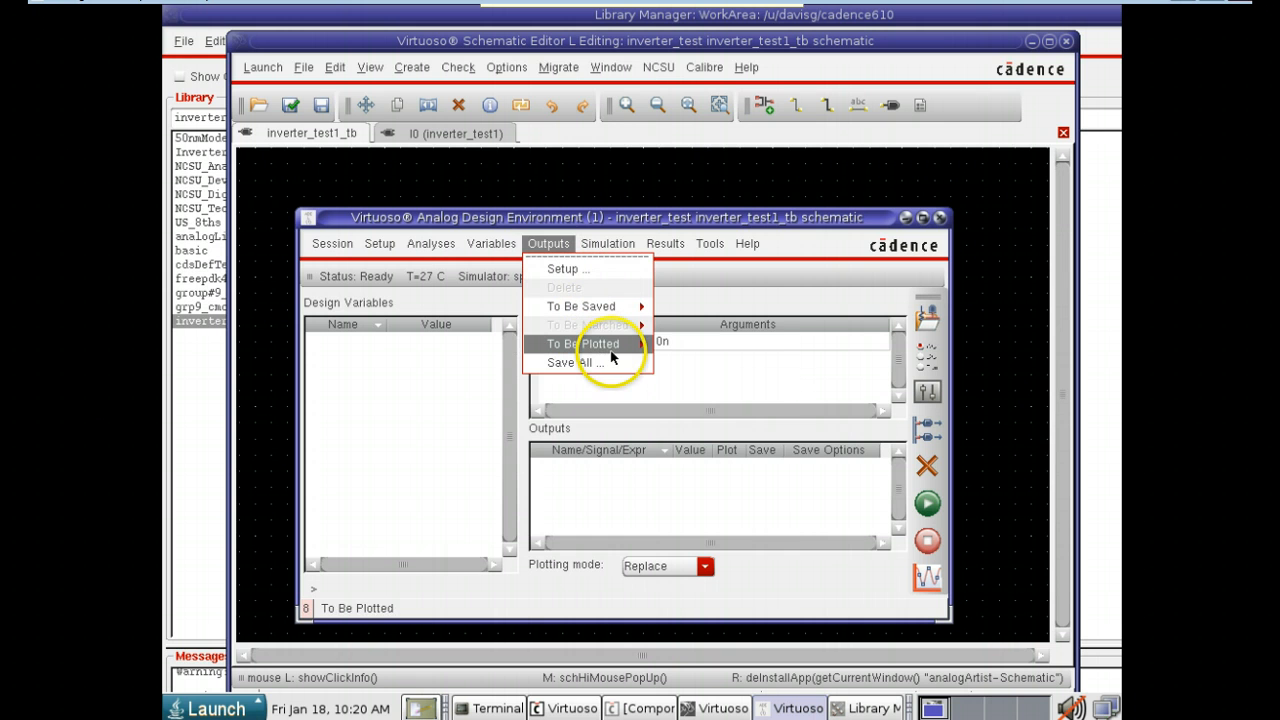
pyautogui.moveTo(613, 350)
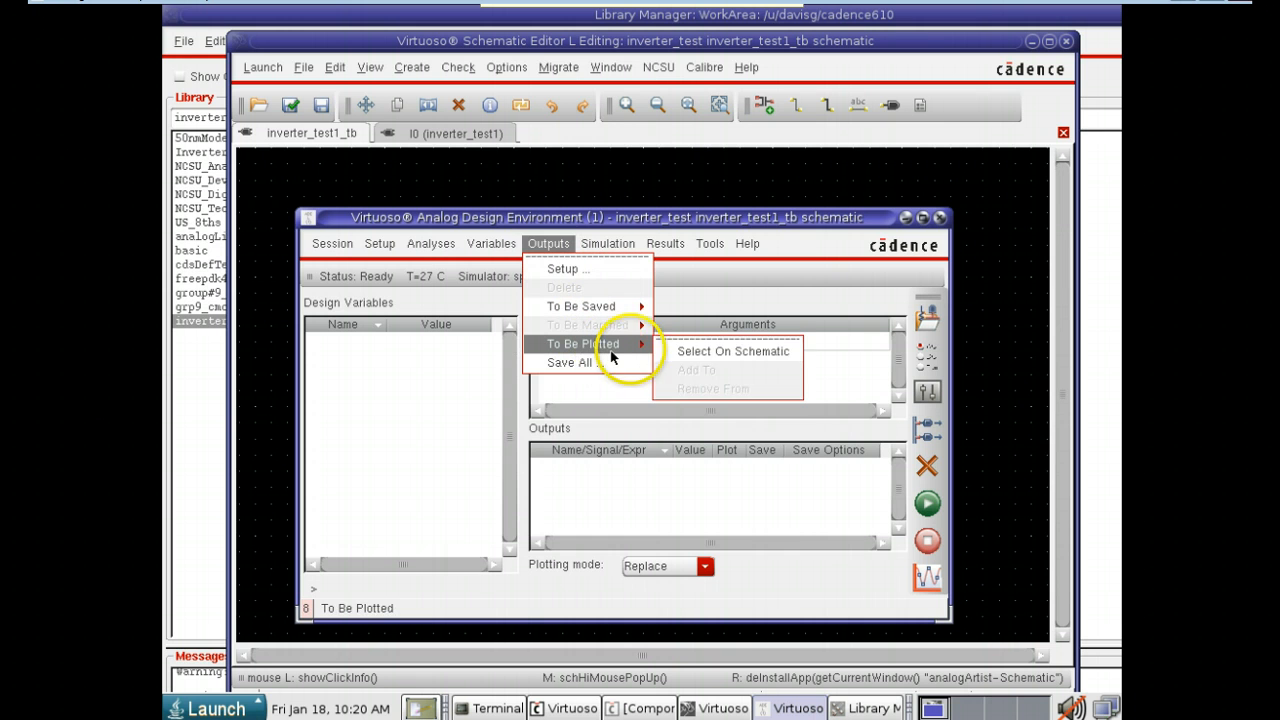
pyautogui.click(683, 352)
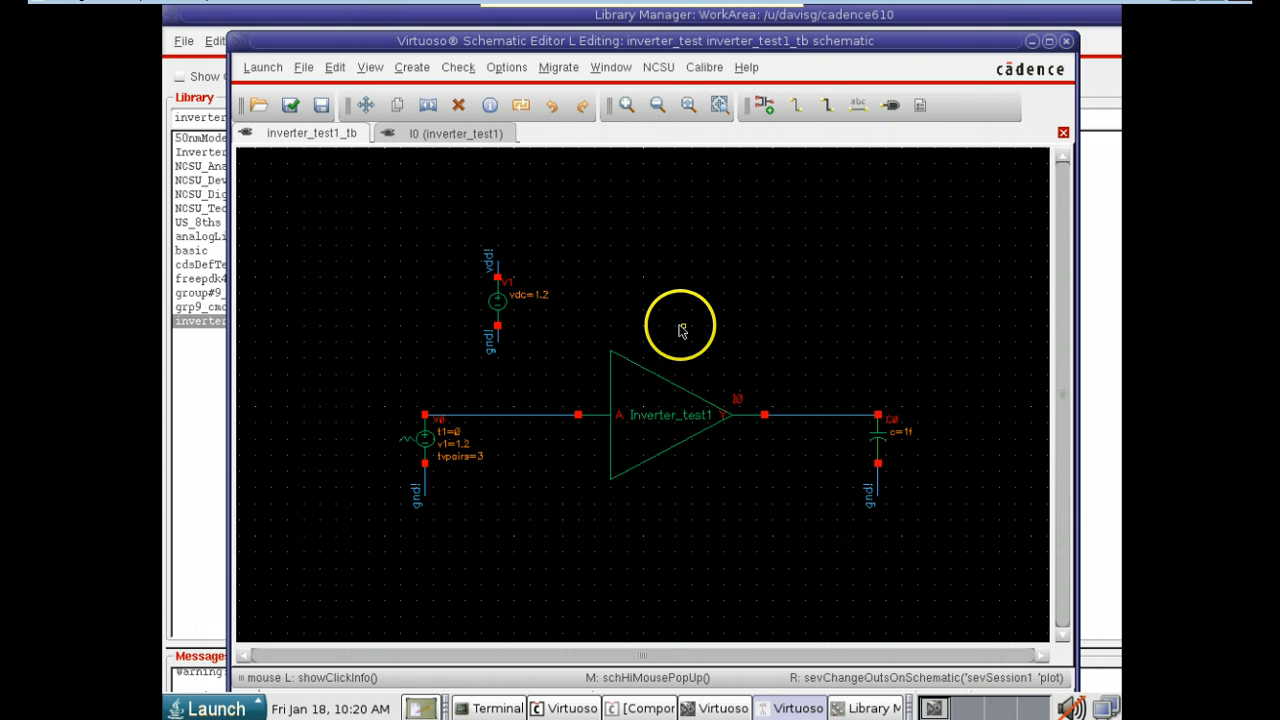
pyautogui.click(423, 418)
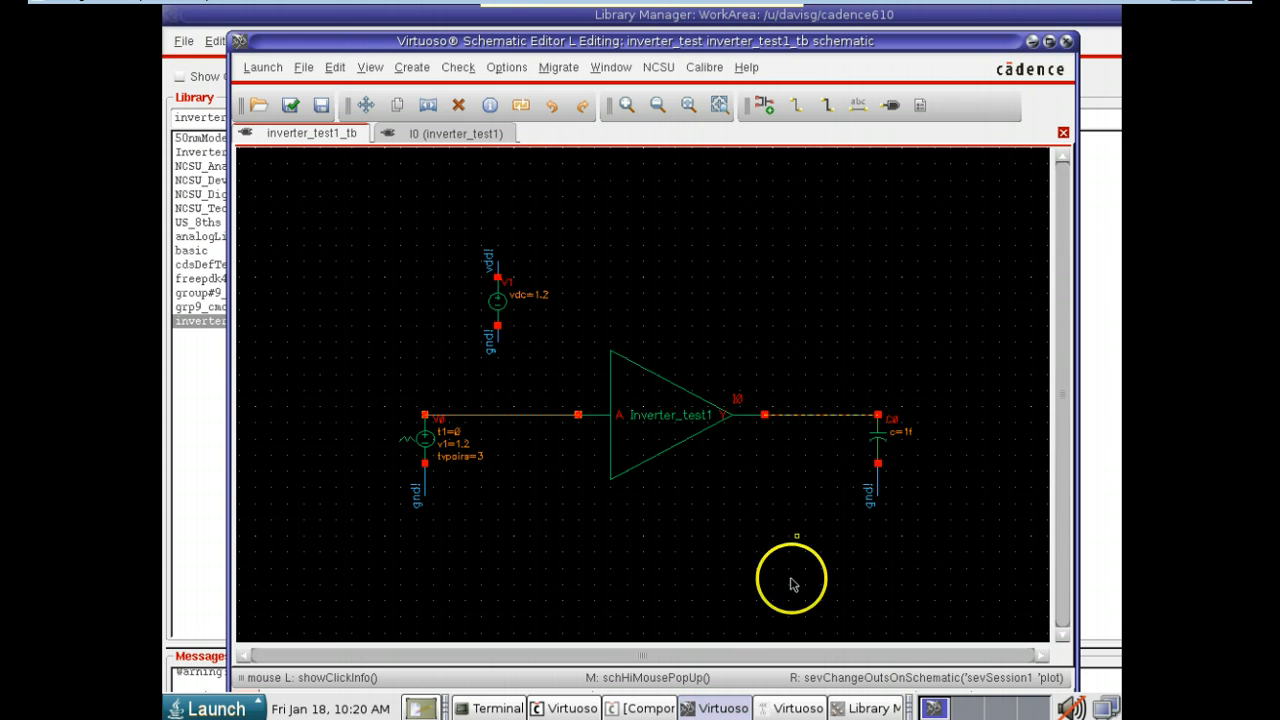
pyautogui.click(790, 708)
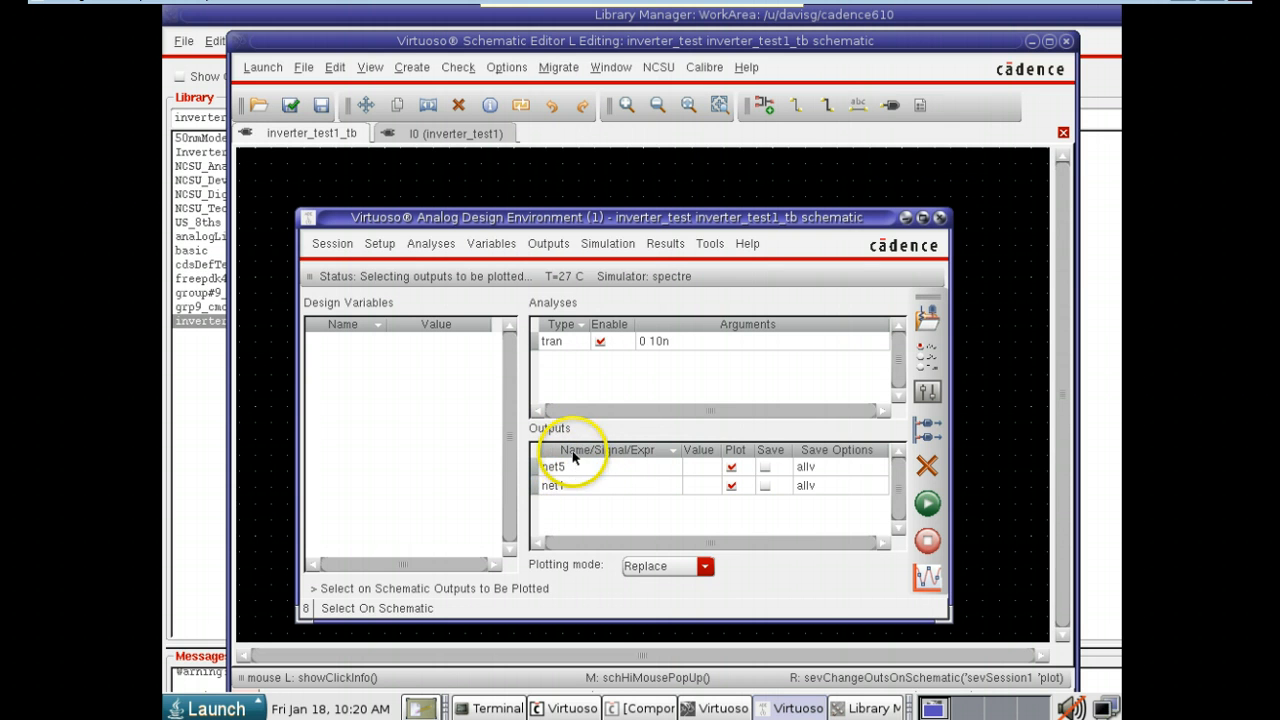
# - Add the inverter's input terminal A to the plotted outputs, and delete the I0/A entry from the outputs list
pyautogui.click(808, 48)
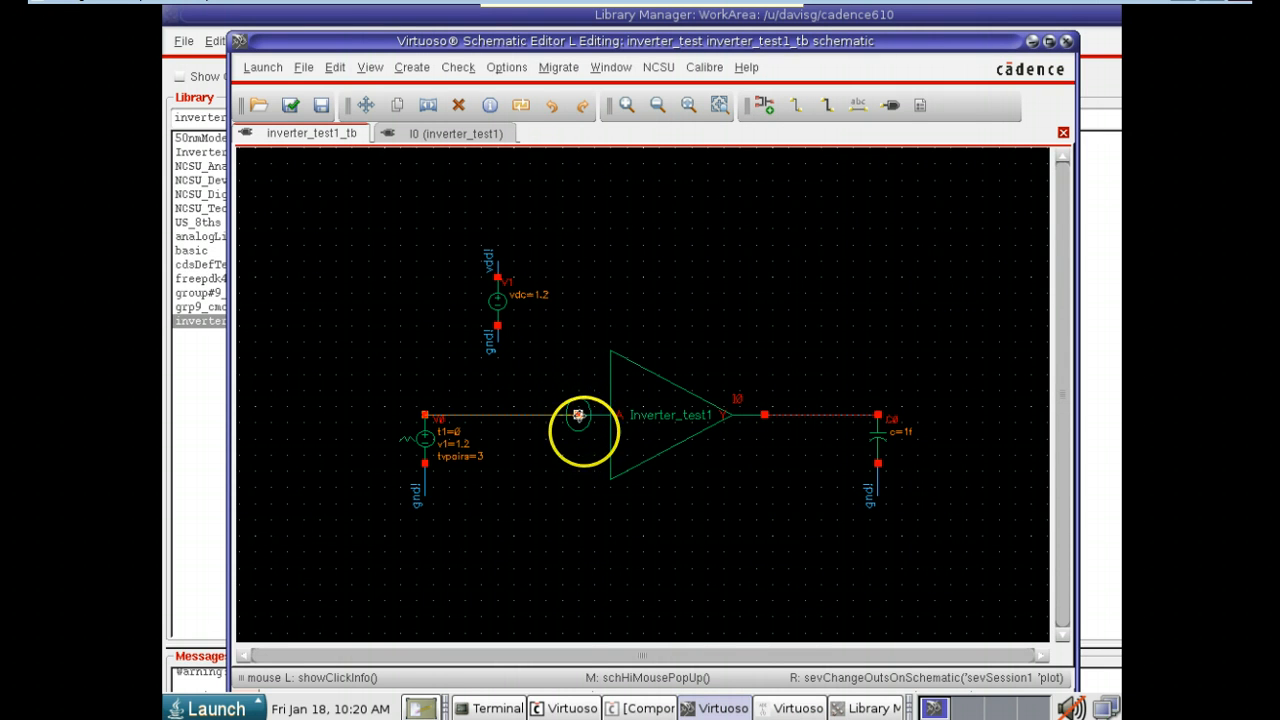
pyautogui.click(790, 706)
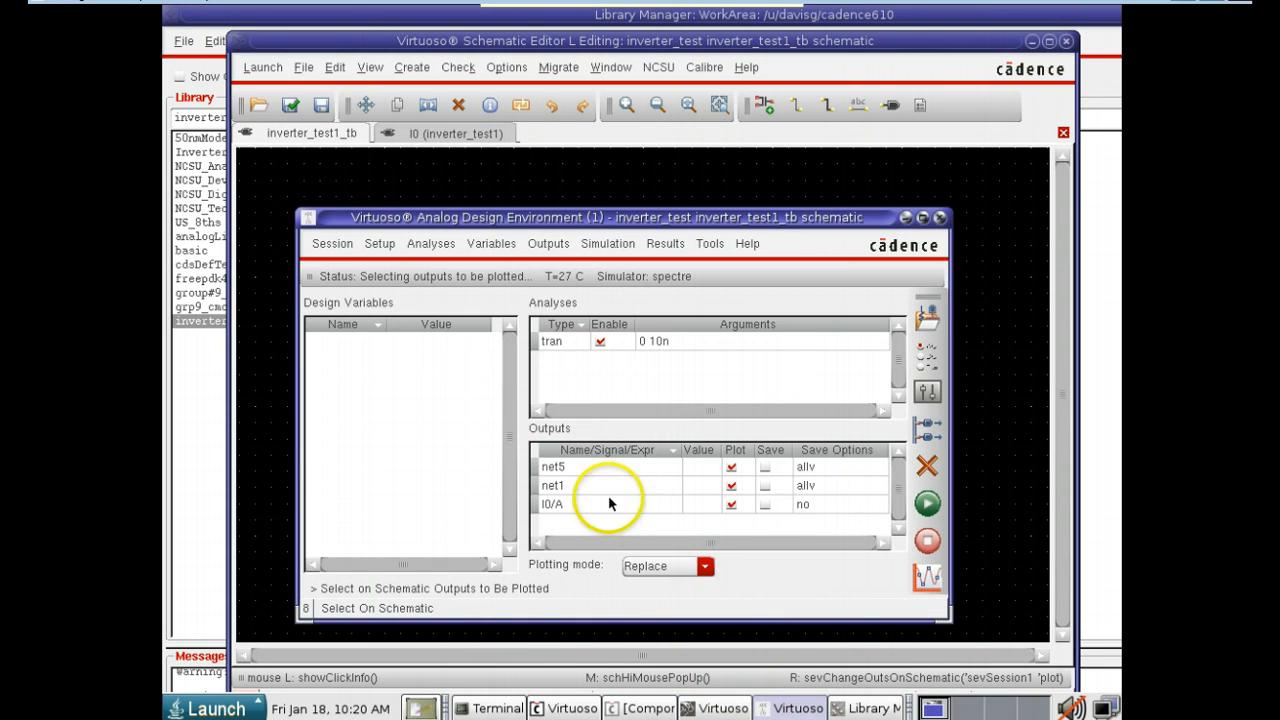
pyautogui.click(570, 510)
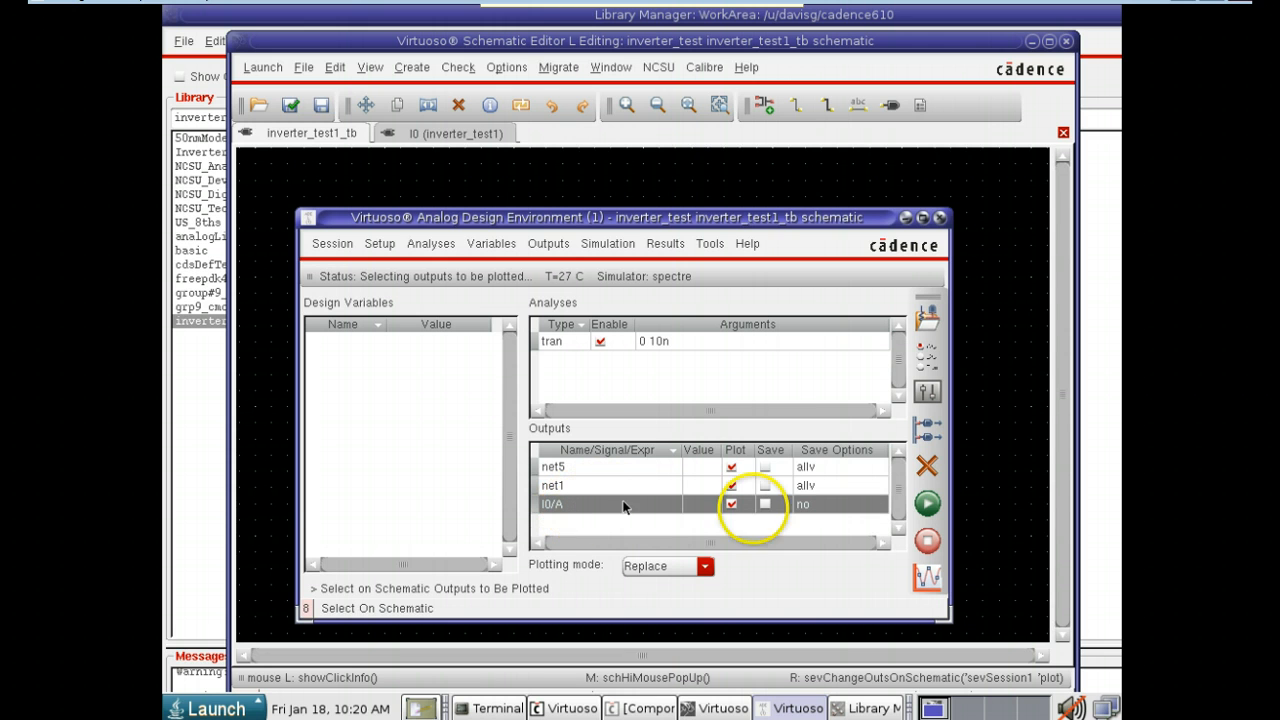
pyautogui.click(928, 467)
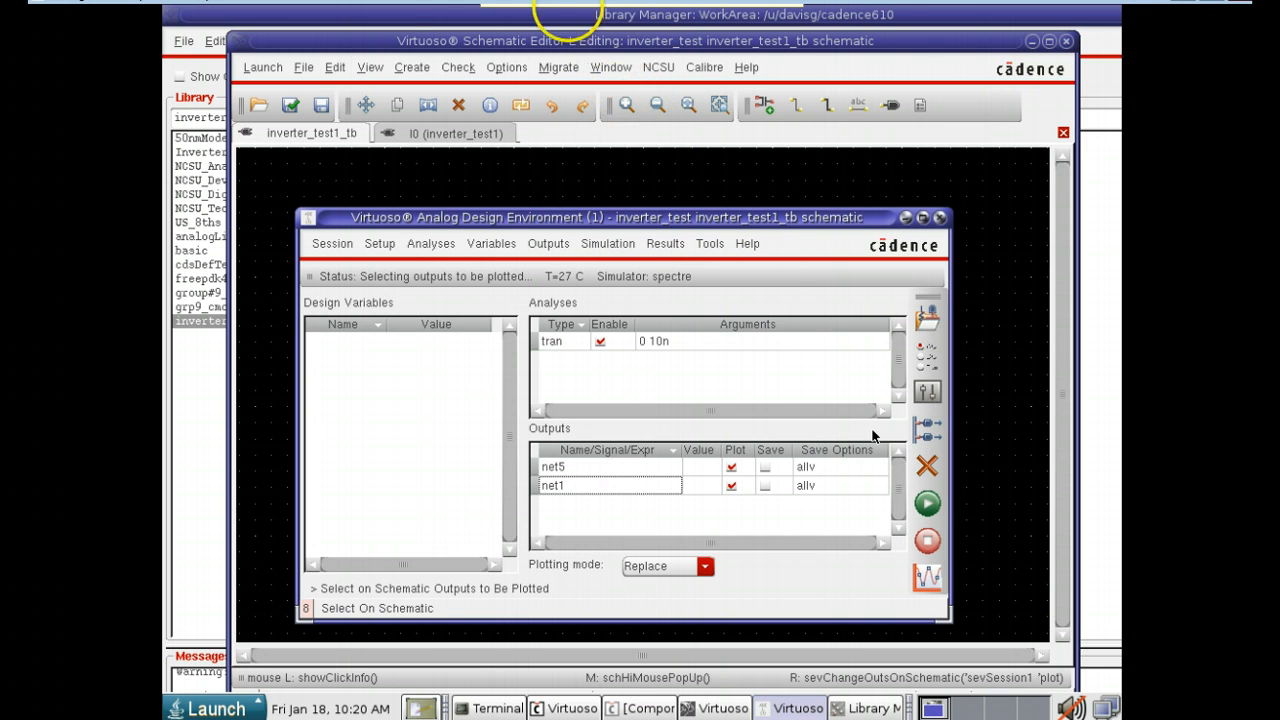
# - Check and save the inverter_test1_tb schematic, and netlist and run the transient simulation
pyautogui.moveTo(485, 18)
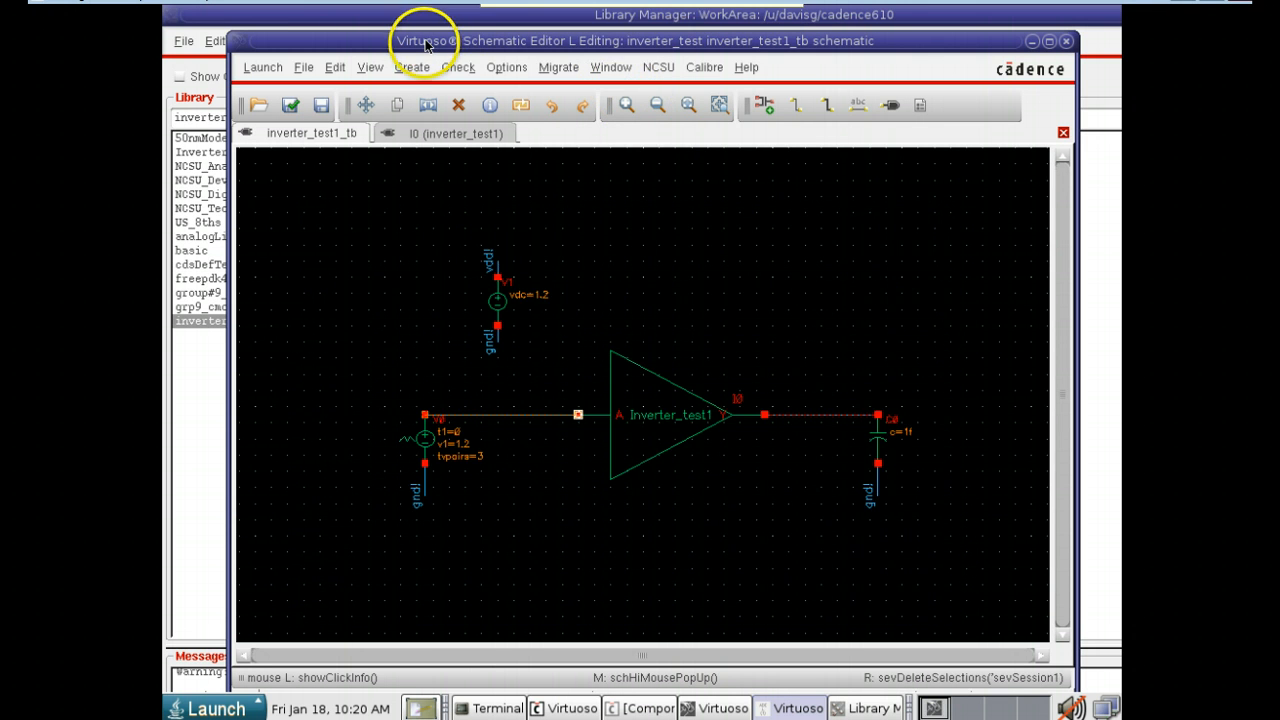
pyautogui.click(425, 42)
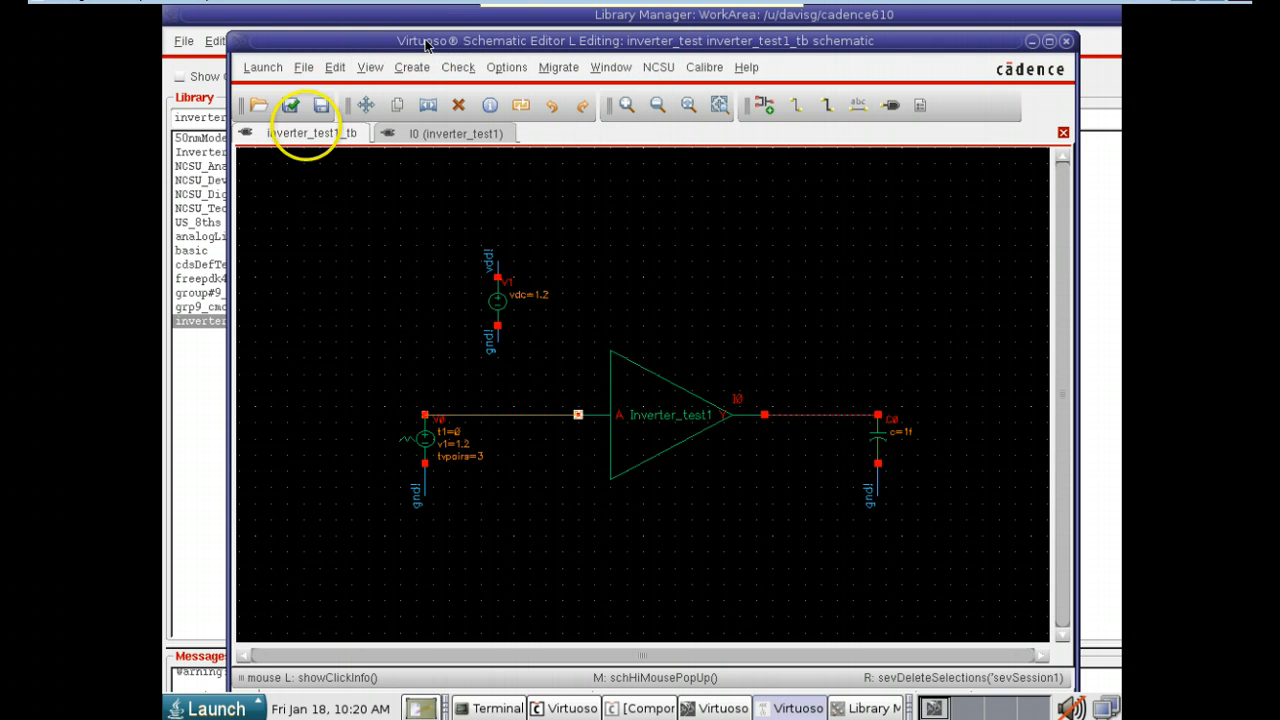
pyautogui.click(290, 106)
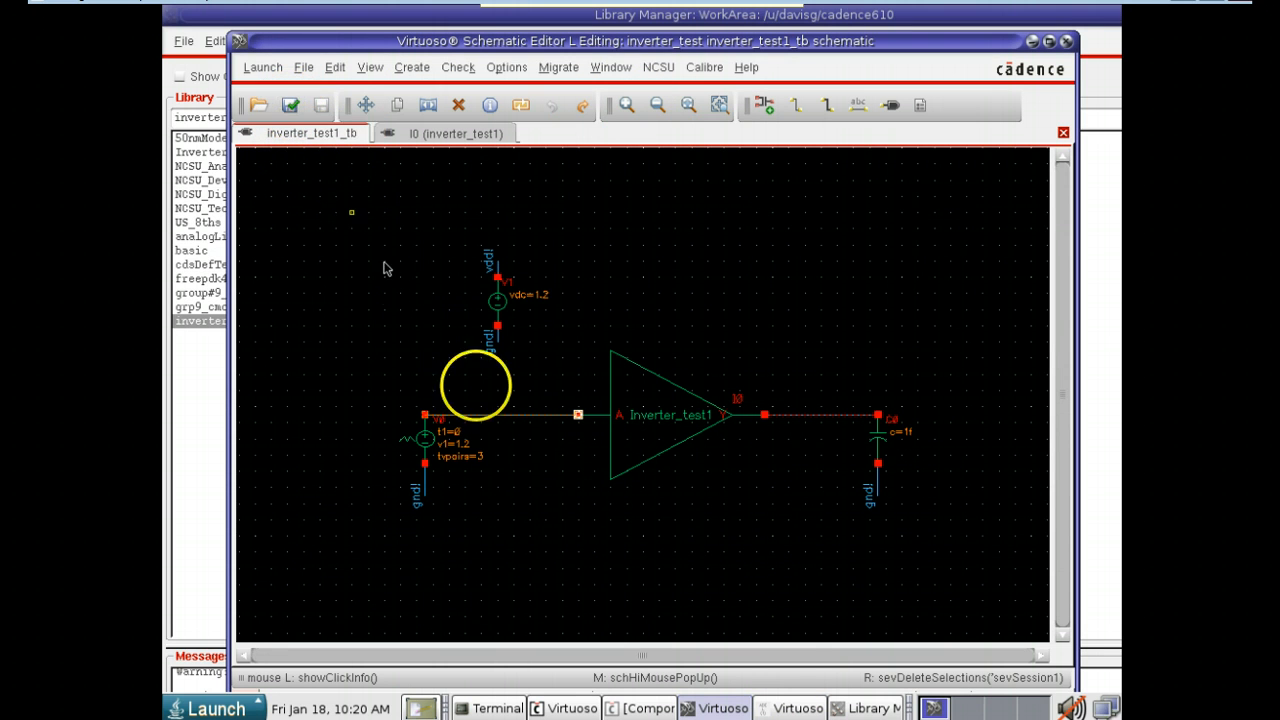
pyautogui.click(838, 709)
pyautogui.click(798, 708)
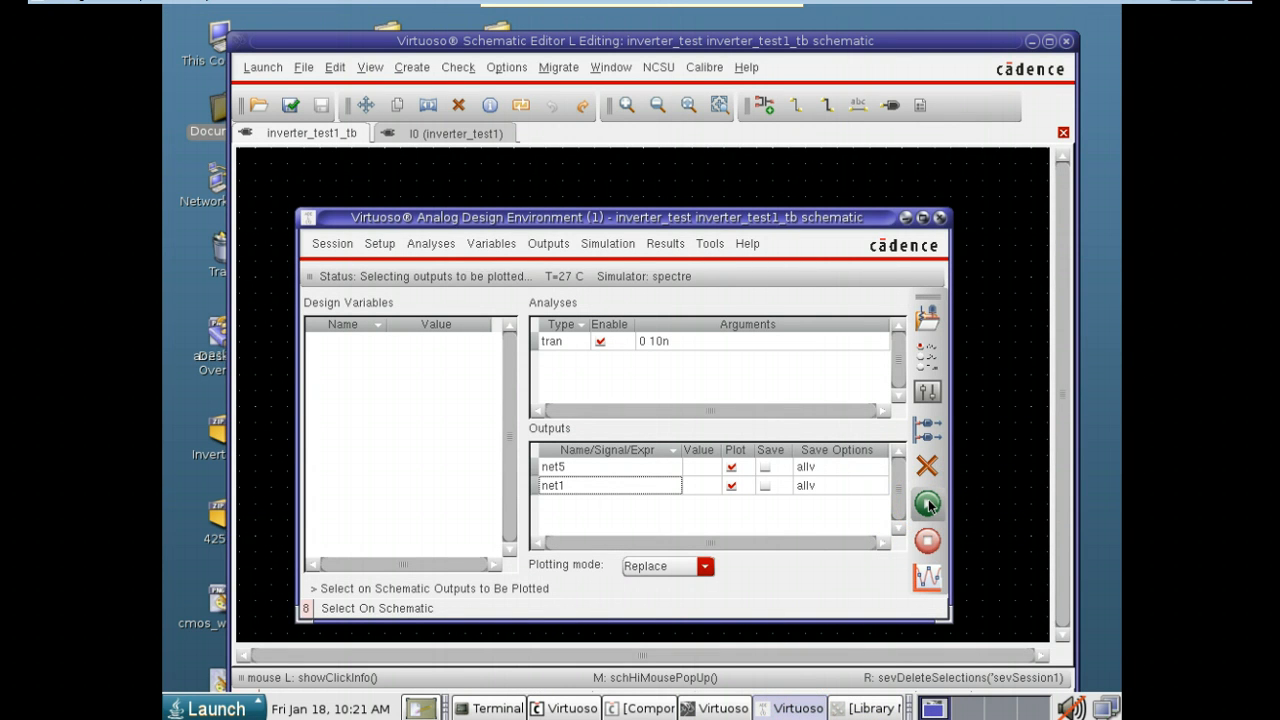
pyautogui.click(928, 504)
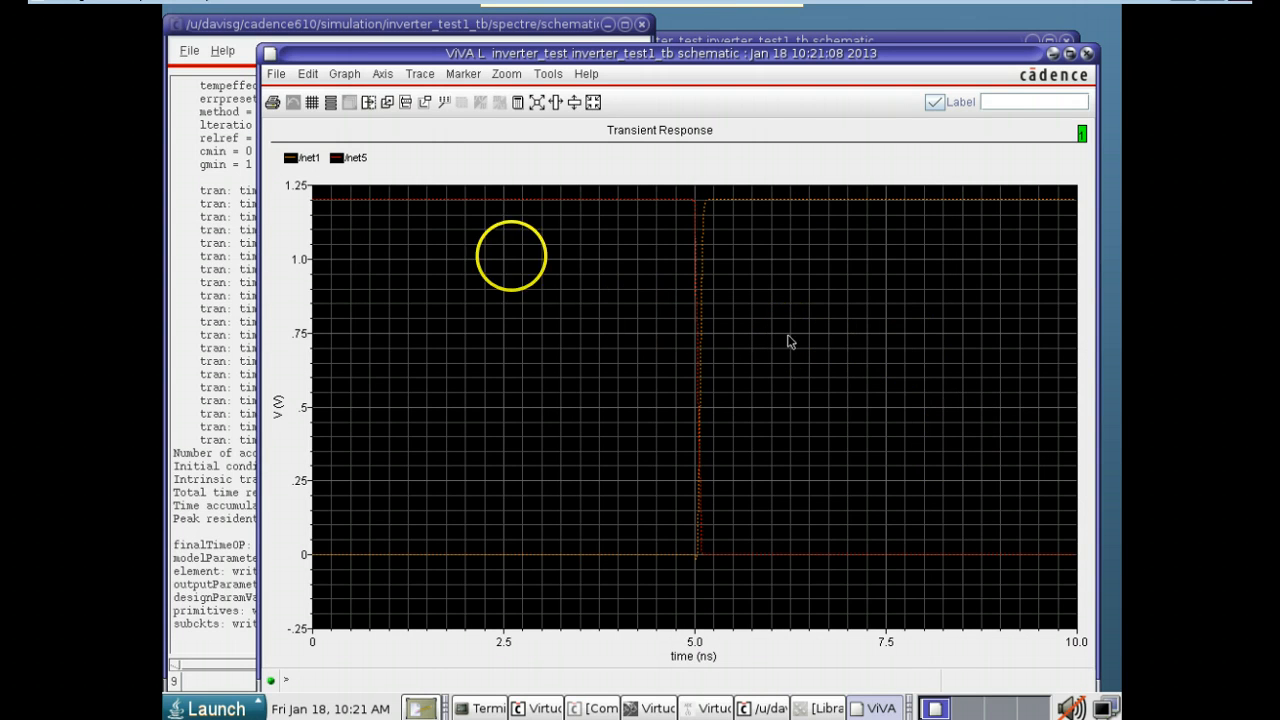
# - Compare the net names annotated on the testbench schematic with the traces in the transient response plot
pyautogui.click(708, 42)
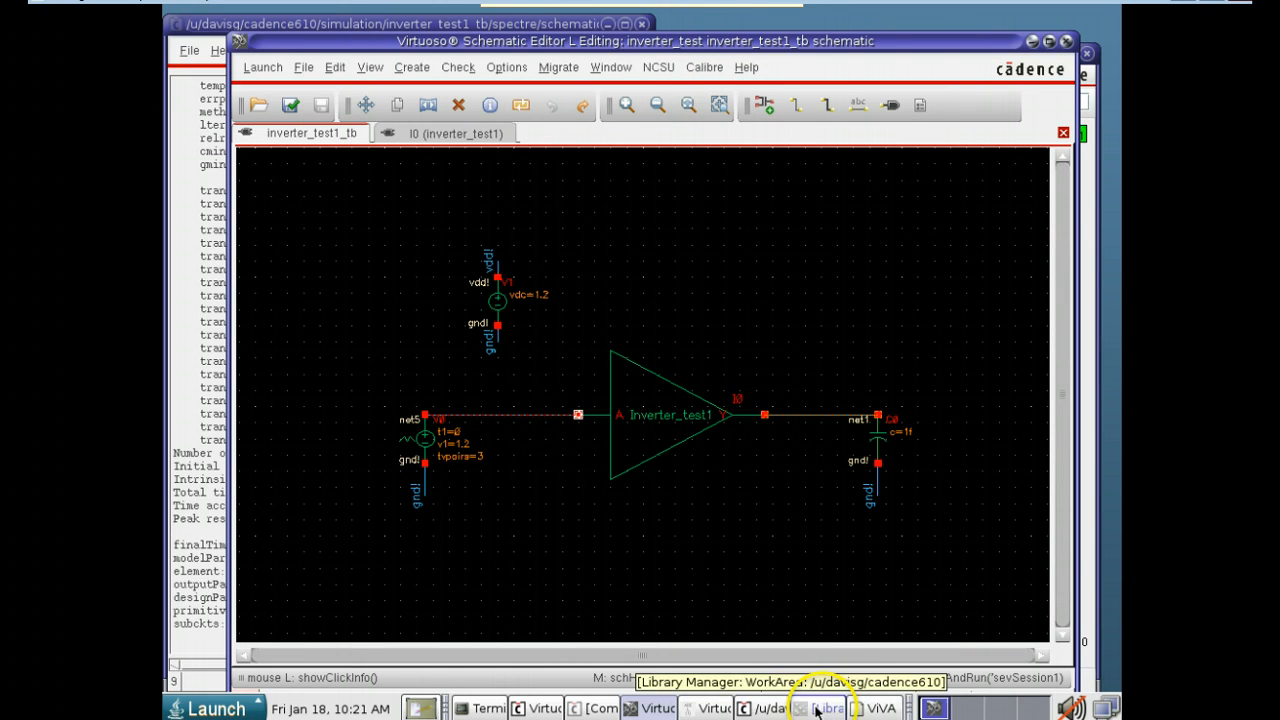
pyautogui.click(868, 708)
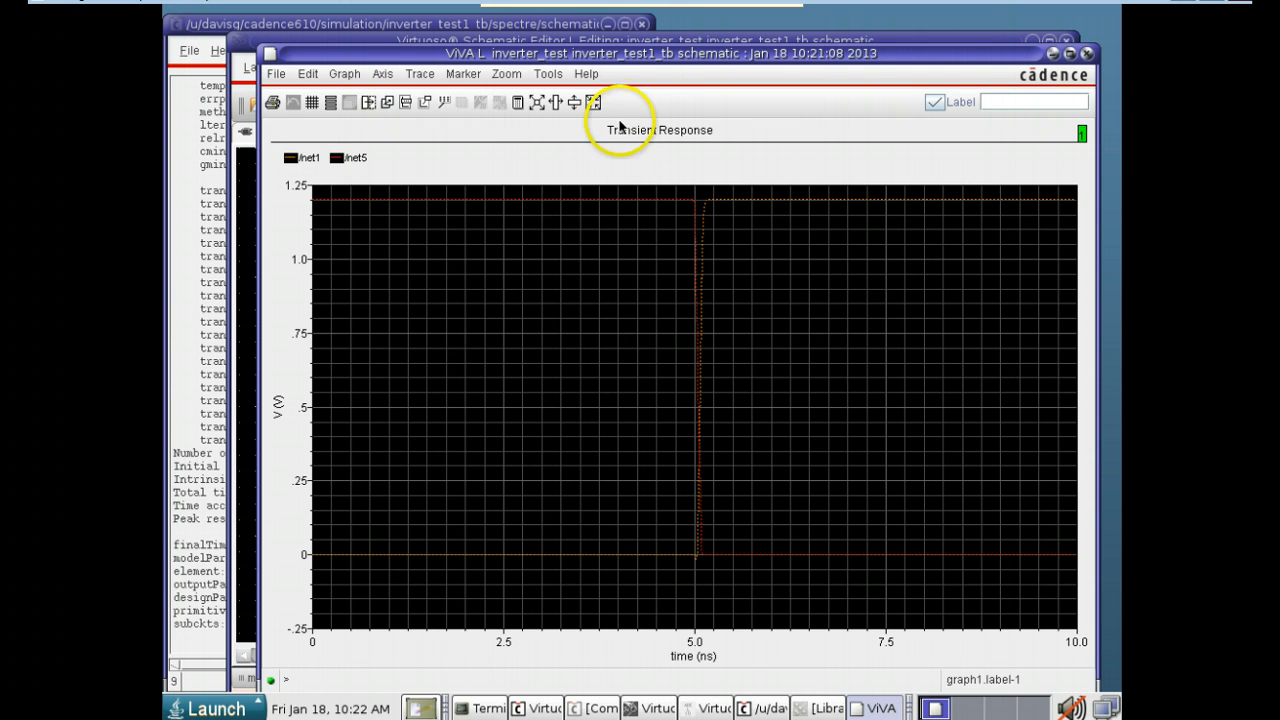
pyautogui.moveTo(628, 53); pyautogui.dragTo(605, 22)
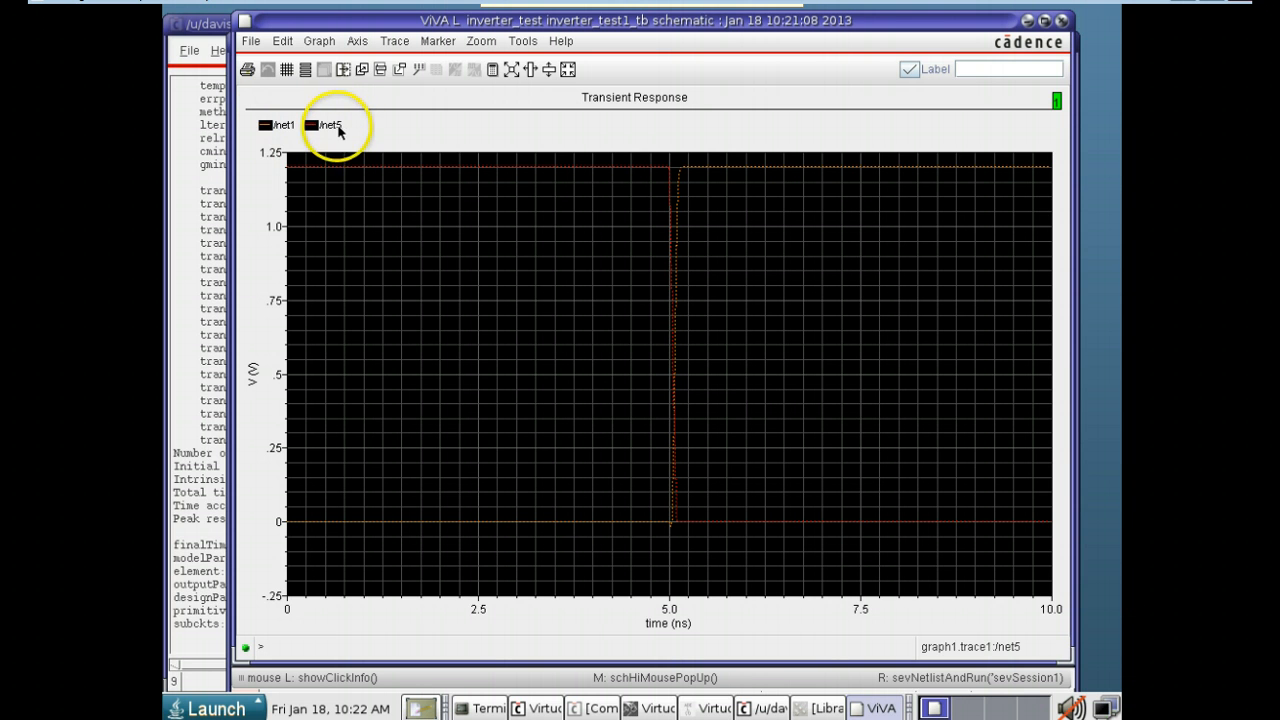
# - Open the attributes of the /net1 trace in the transient response plot and set its line style to Dashed
pyautogui.doubleClick(266, 126)
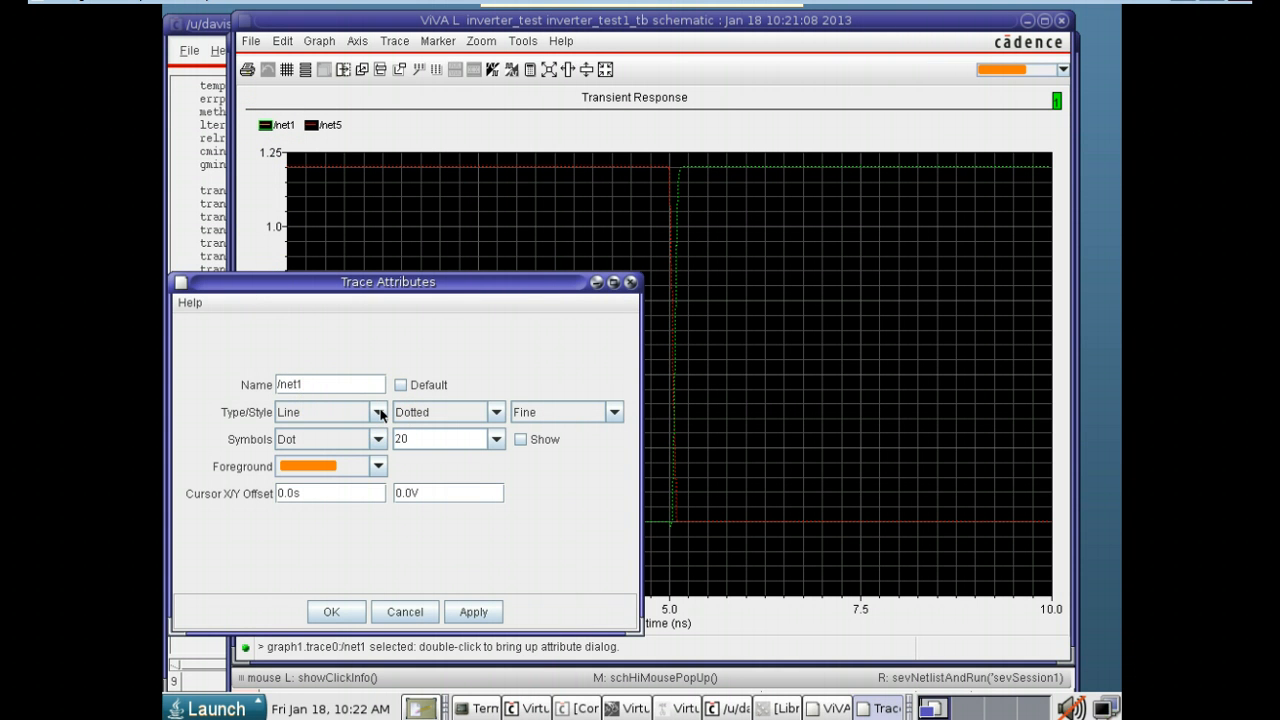
pyautogui.click(379, 412)
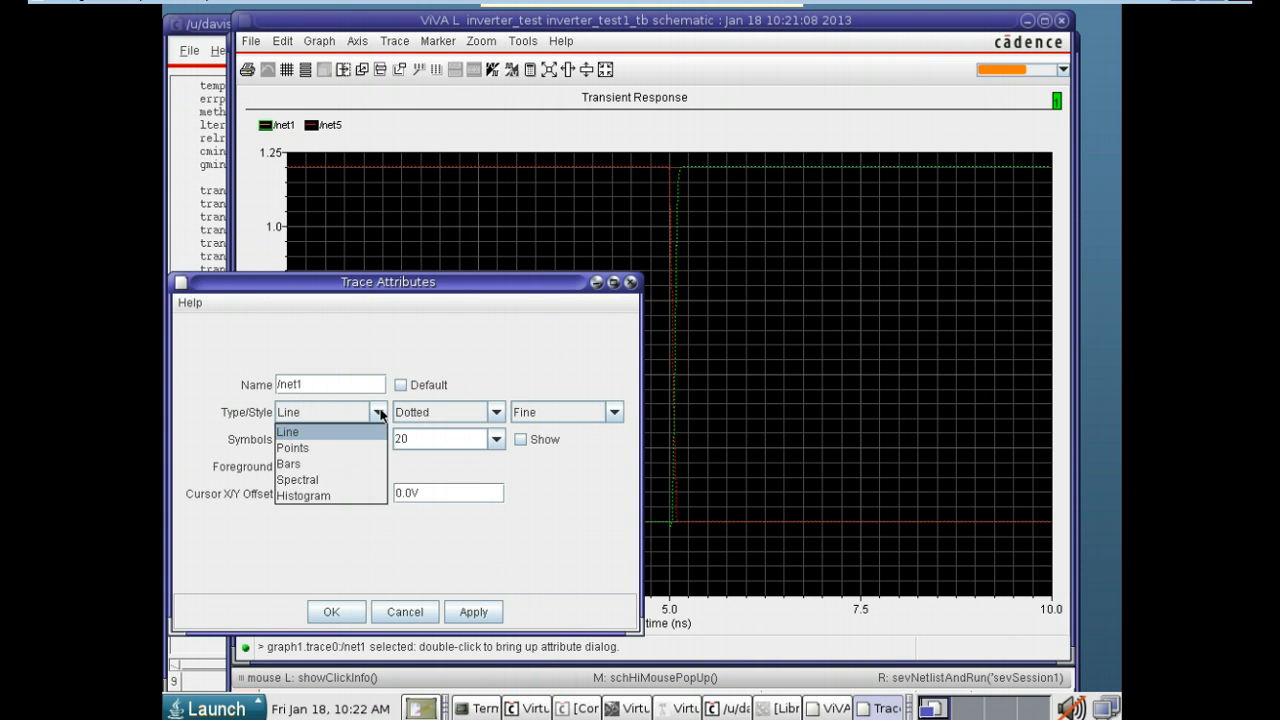
pyautogui.click(417, 363)
pyautogui.click(379, 440)
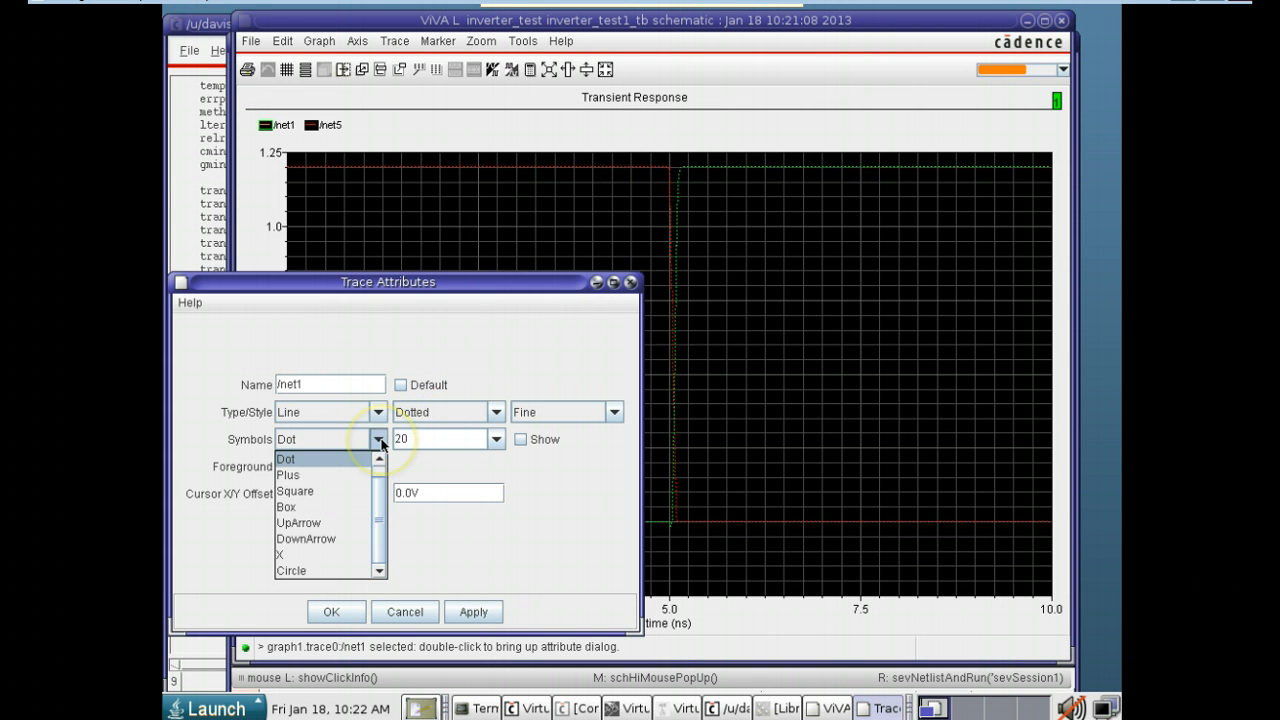
pyautogui.click(377, 440)
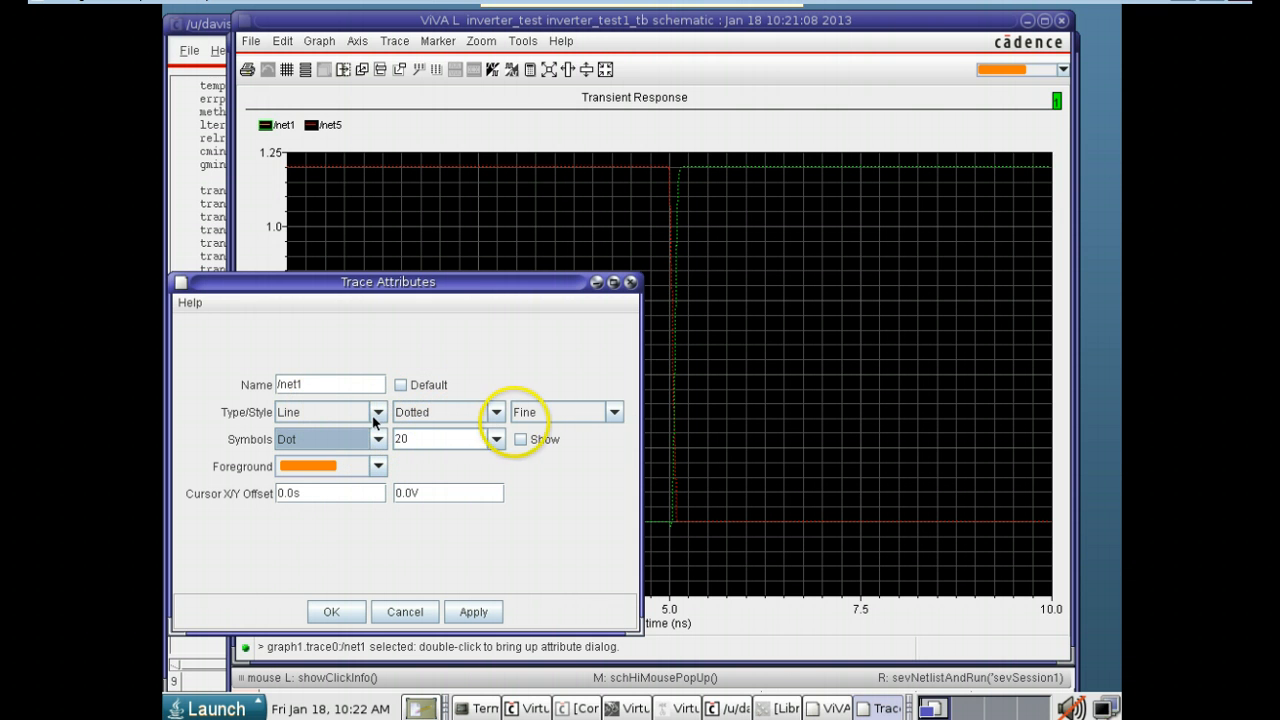
pyautogui.click(497, 412)
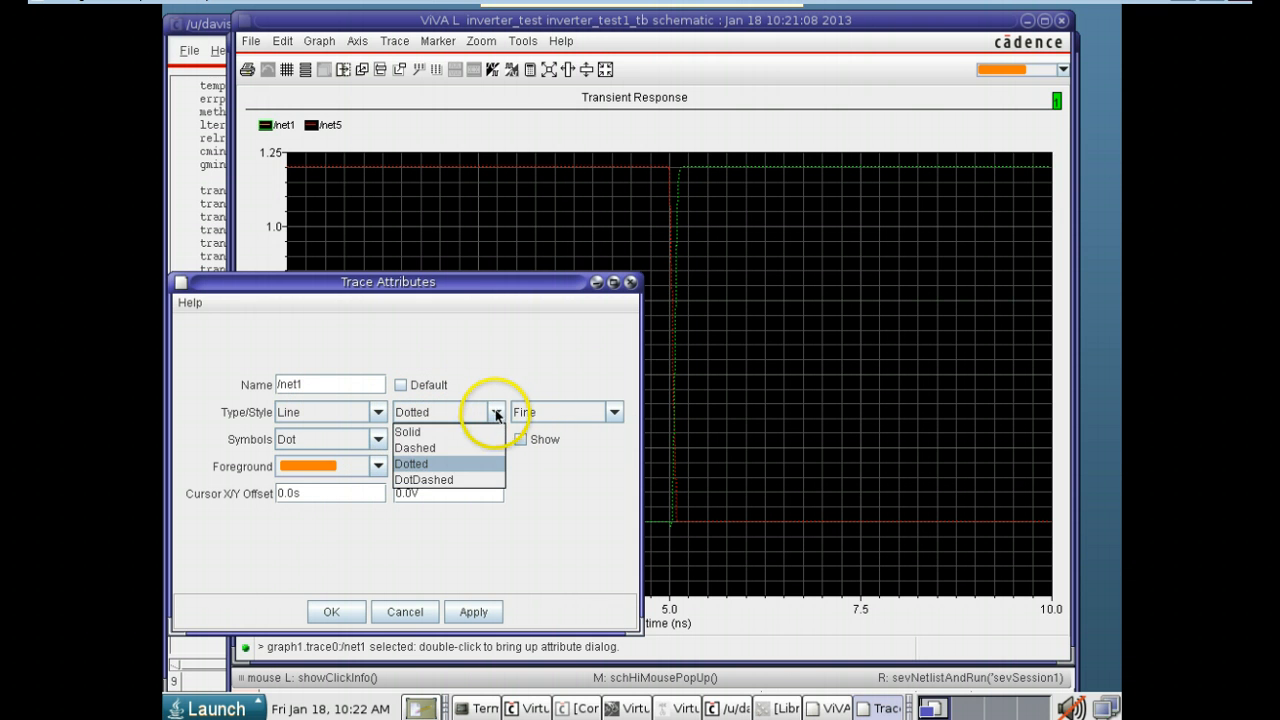
pyautogui.click(458, 448)
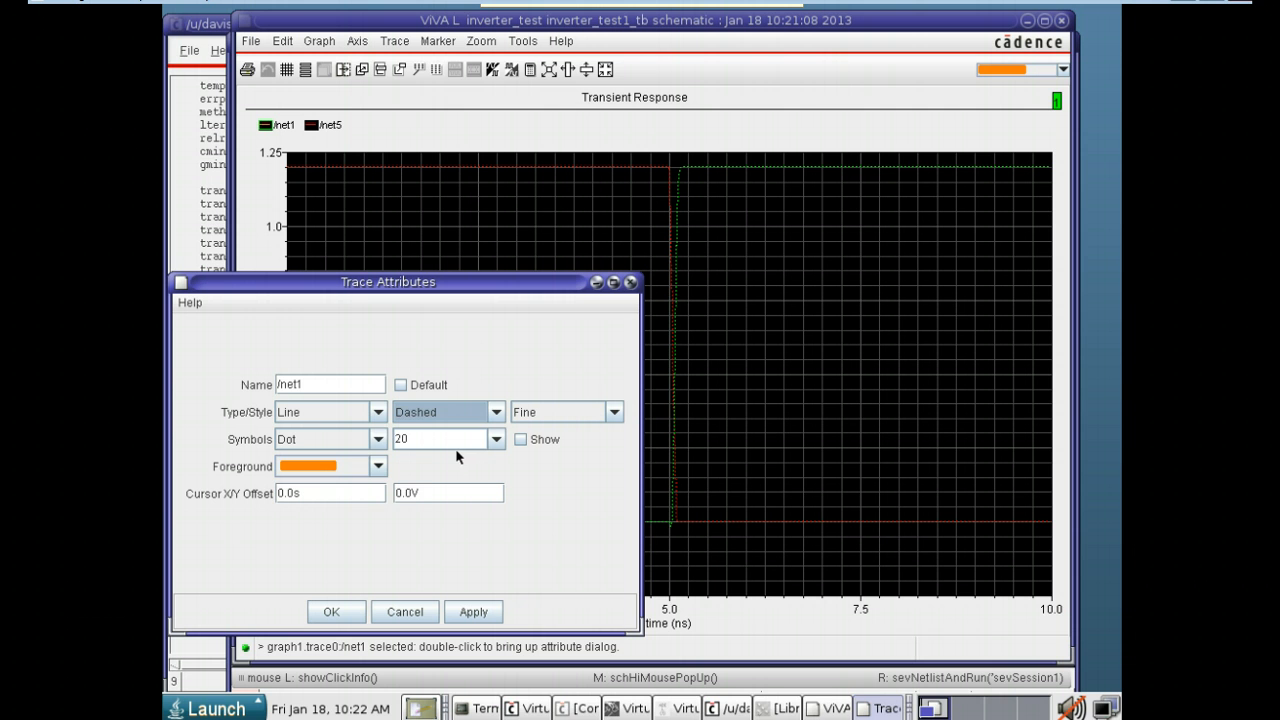
# - Give the /net1 trace a pink foreground colour and Bold line thickness, accept the attributes and deselect the trace
pyautogui.click(379, 467)
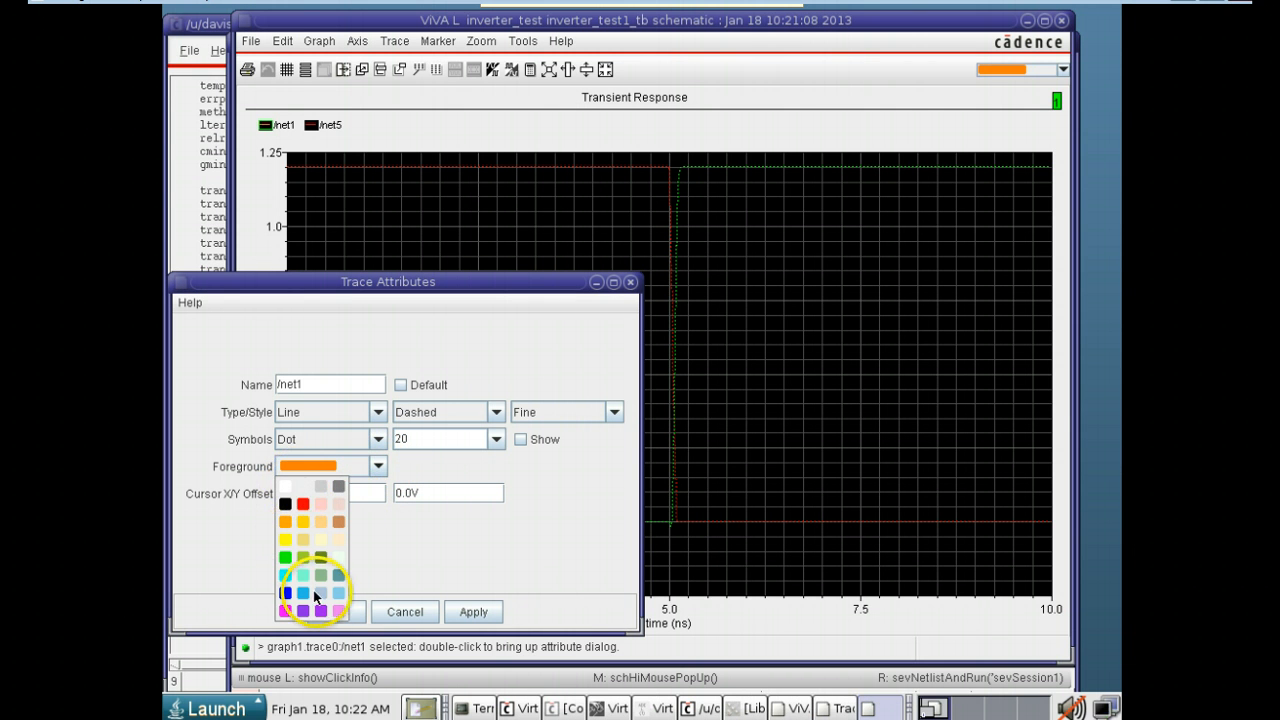
pyautogui.click(340, 612)
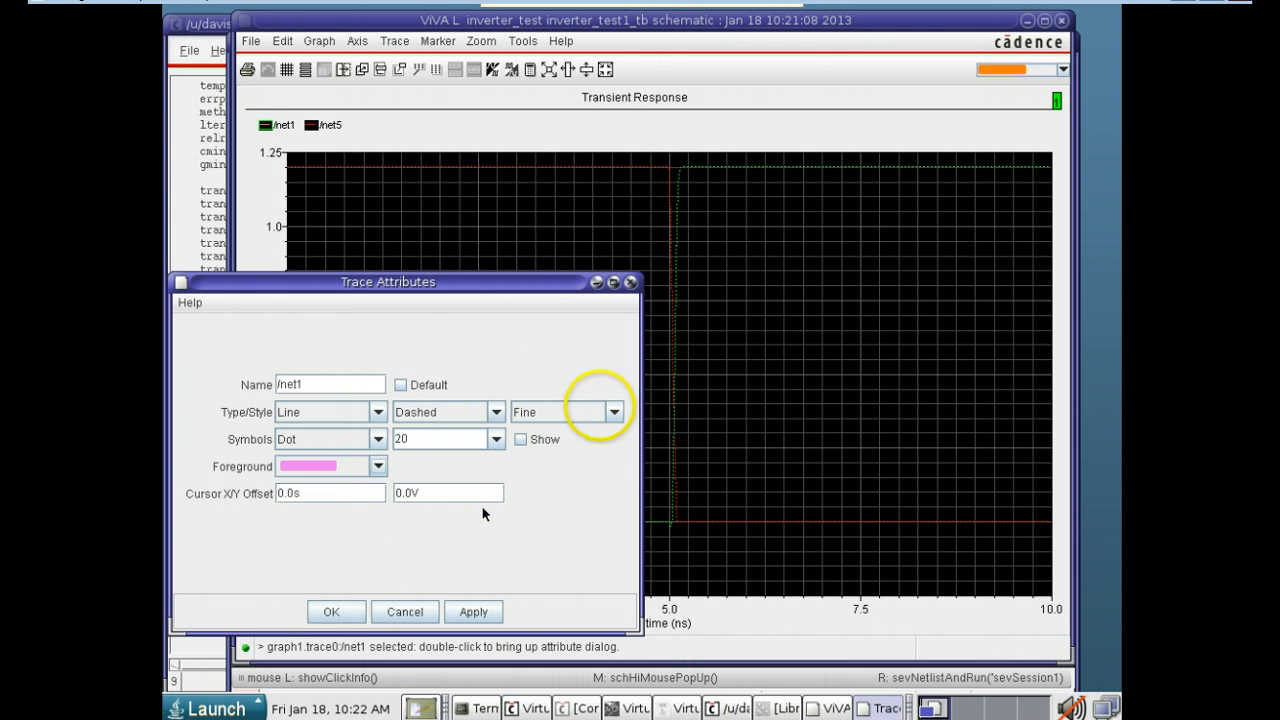
pyautogui.click(614, 412)
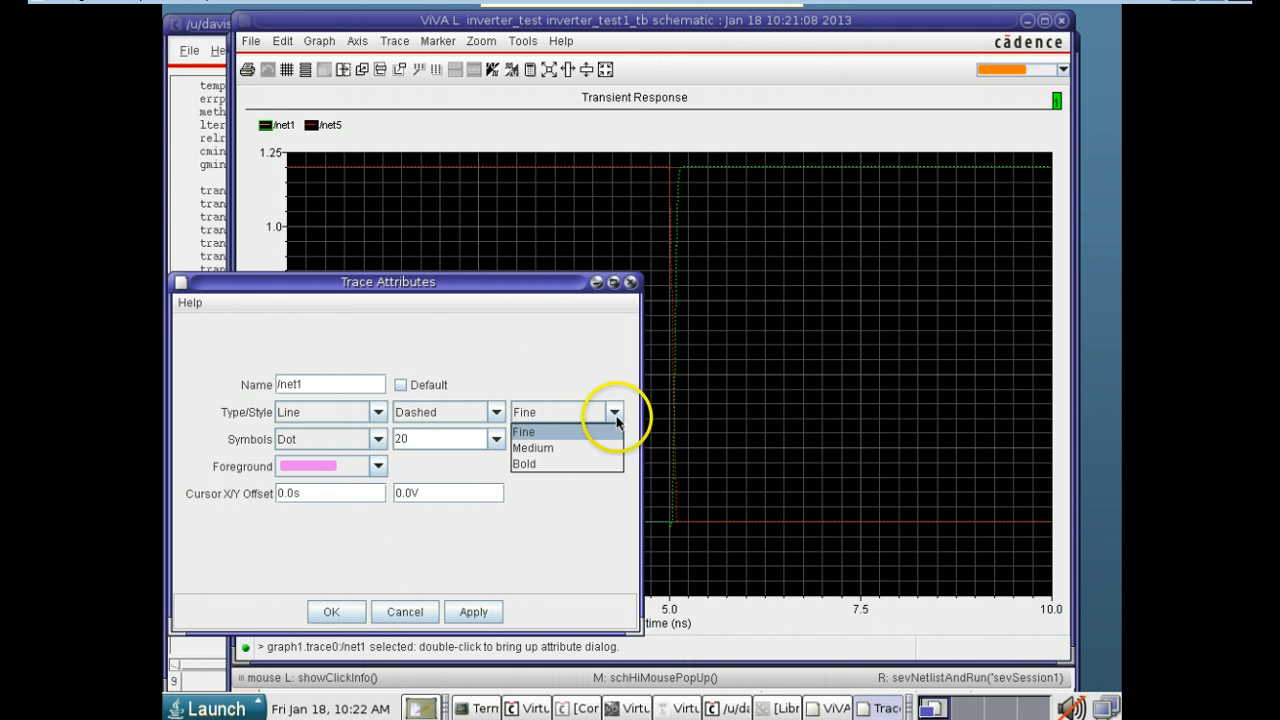
pyautogui.click(552, 462)
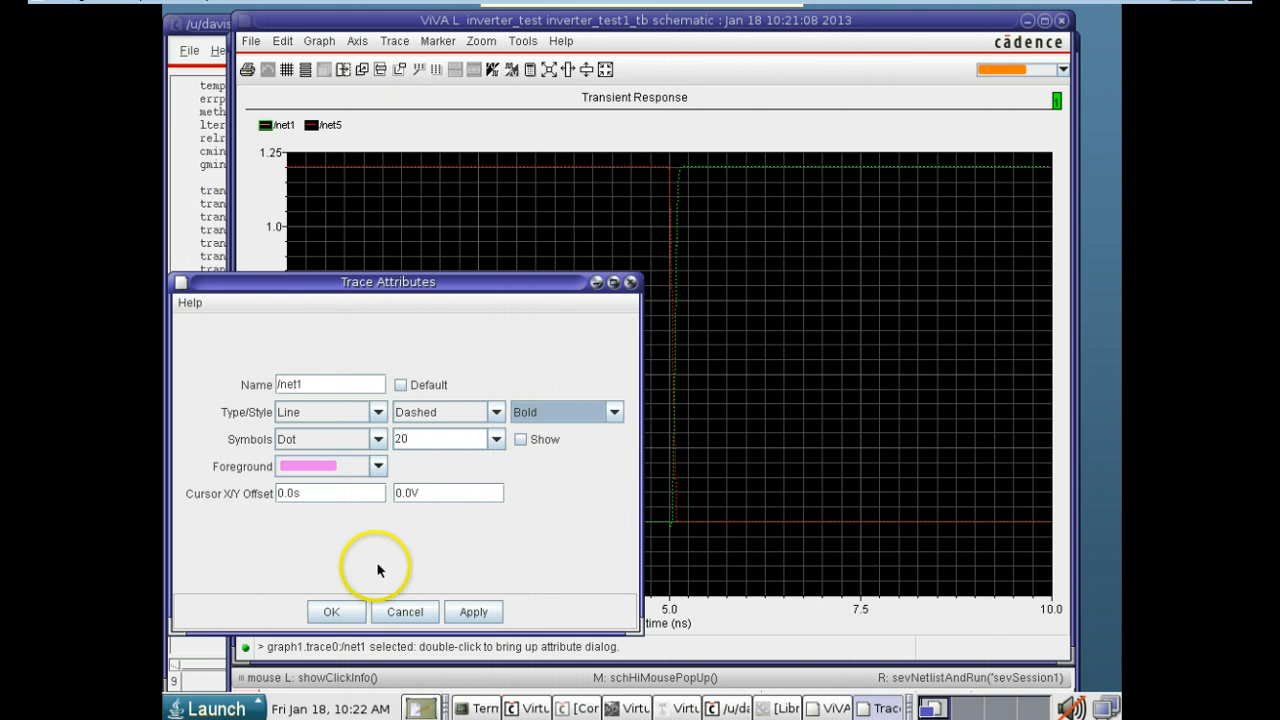
pyautogui.click(338, 612)
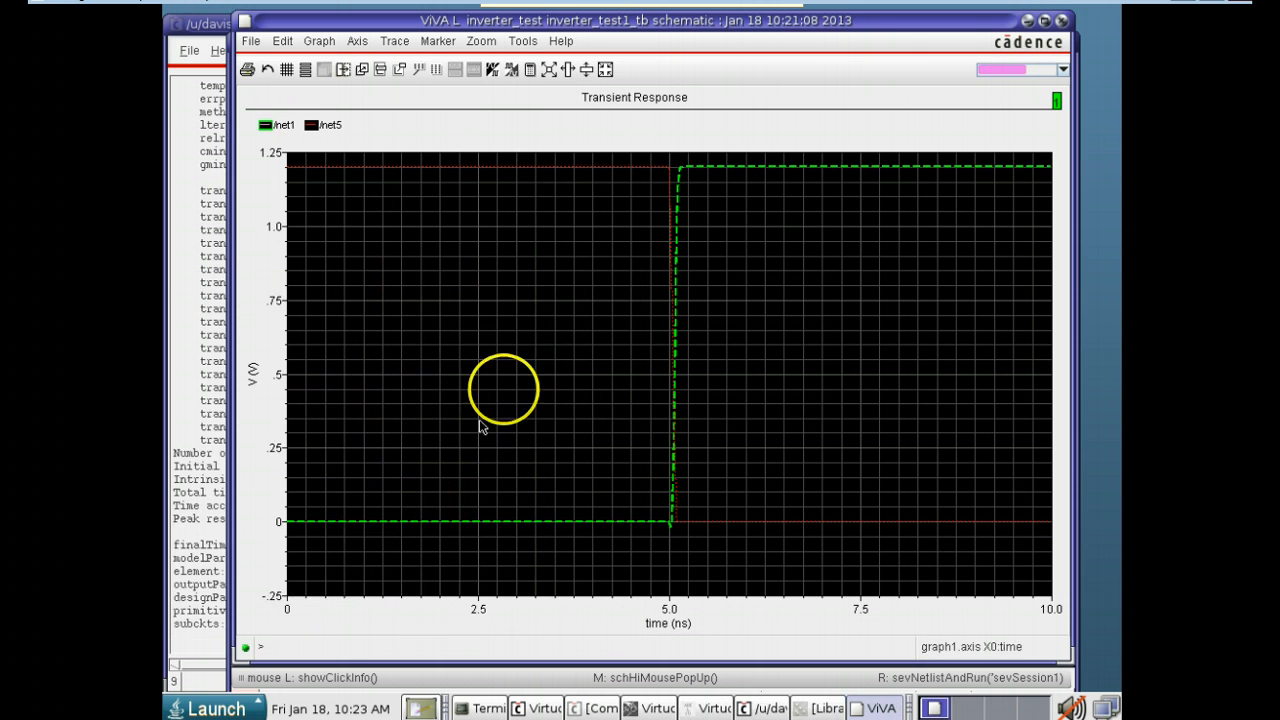
pyautogui.click(529, 139)
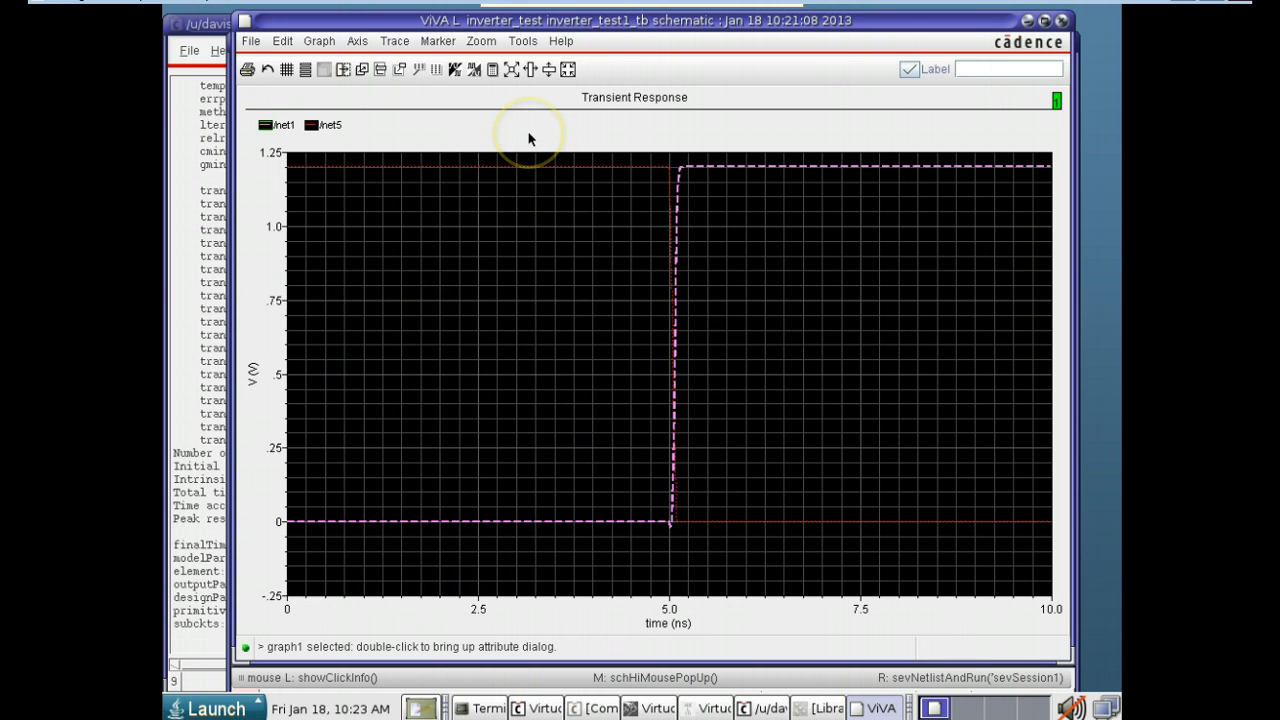
# - Format the /net5 trace as a green, Dashed, Bold line and deselect it
pyautogui.doubleClick(317, 127)
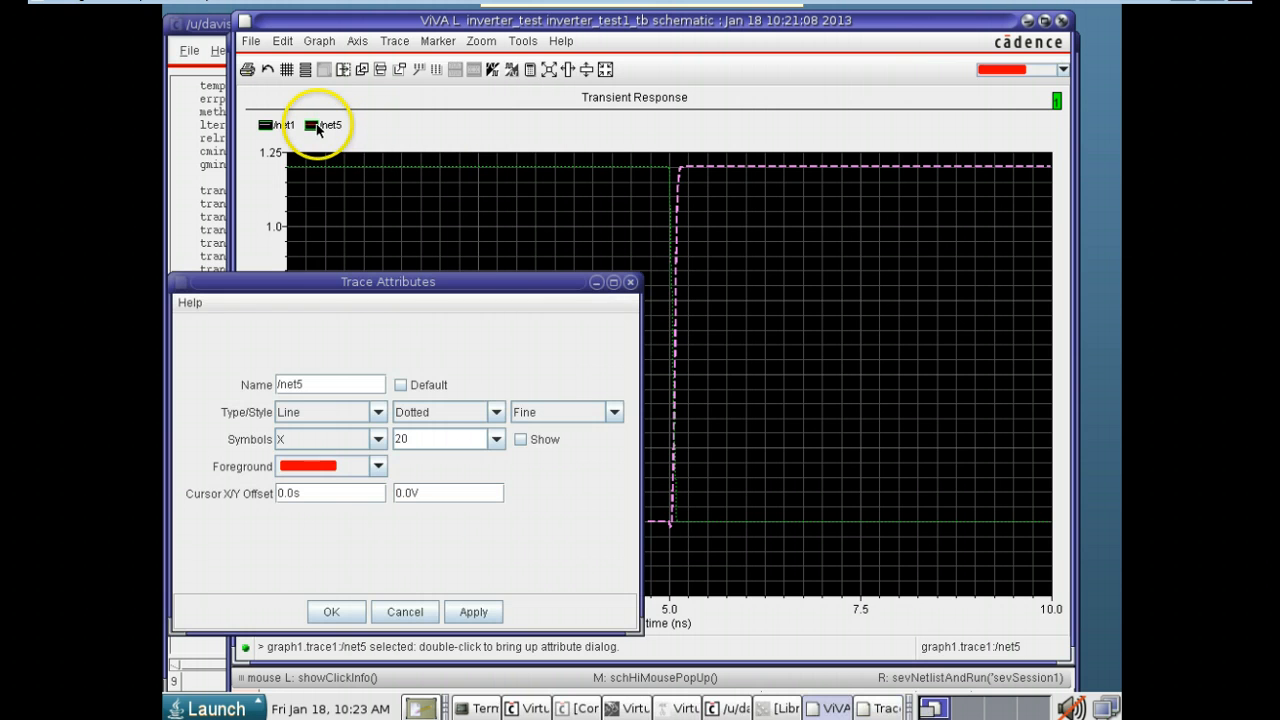
pyautogui.click(378, 467)
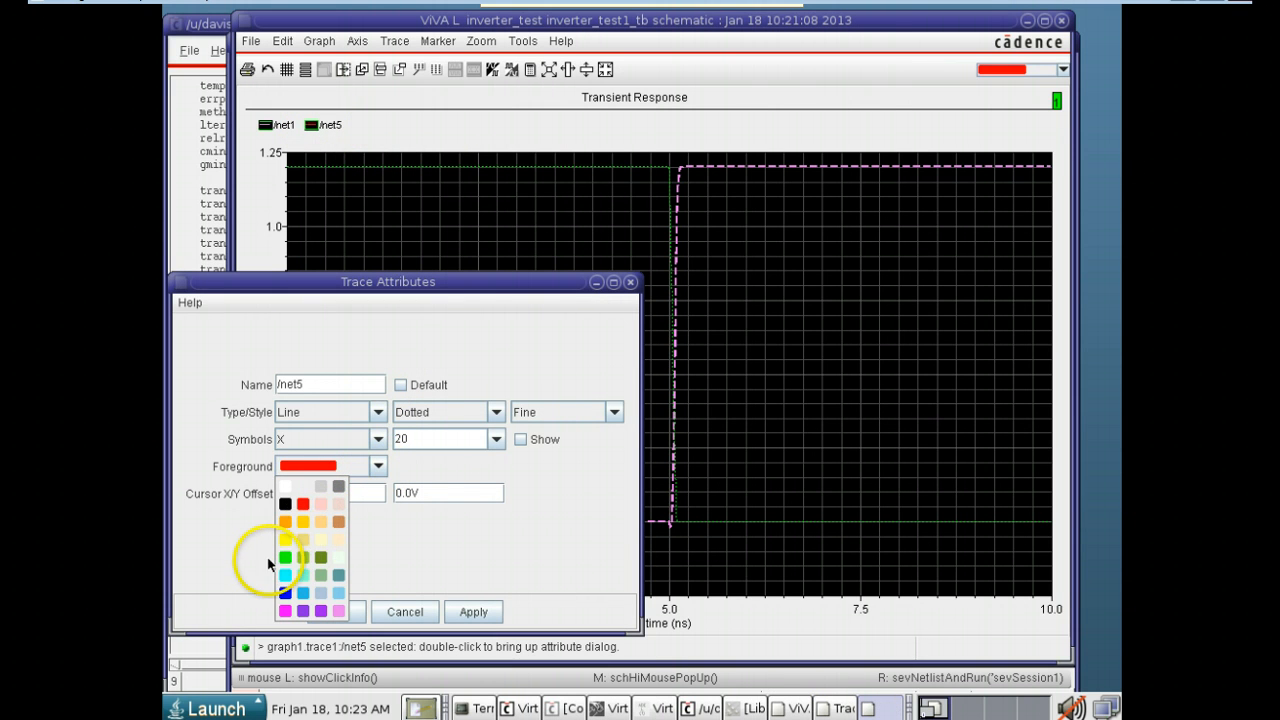
pyautogui.click(284, 557)
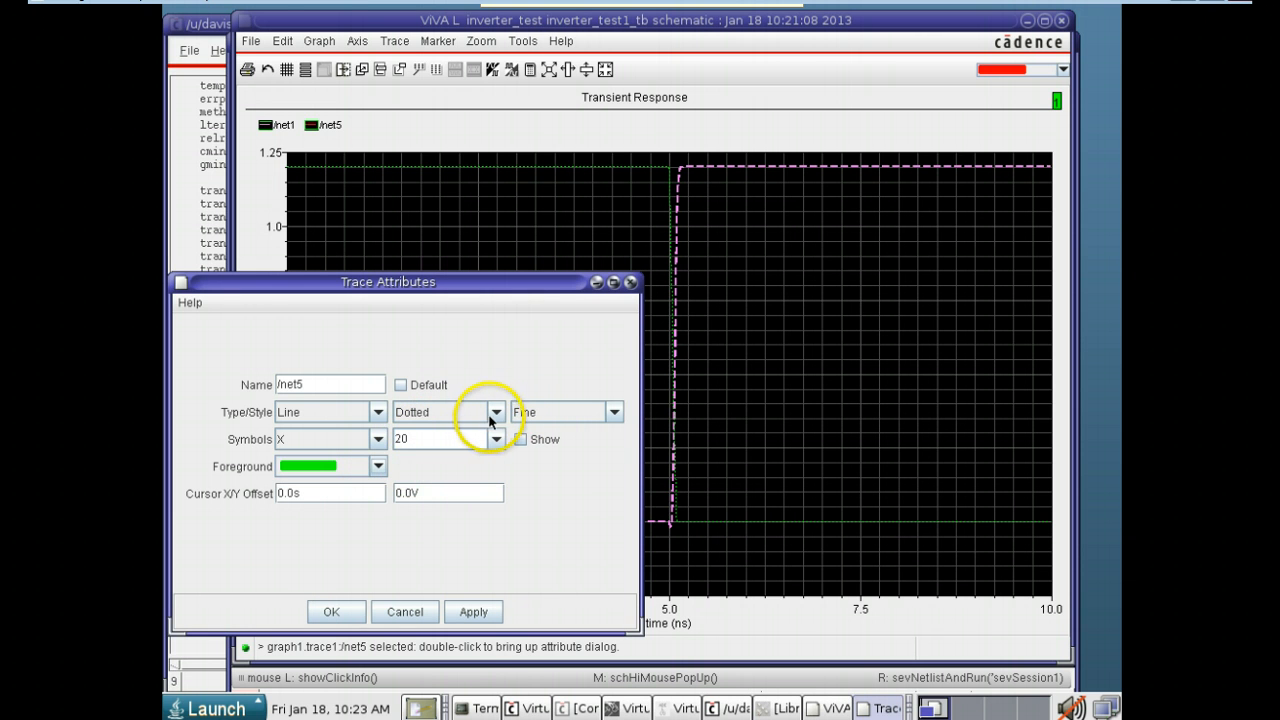
pyautogui.click(494, 413)
pyautogui.click(463, 450)
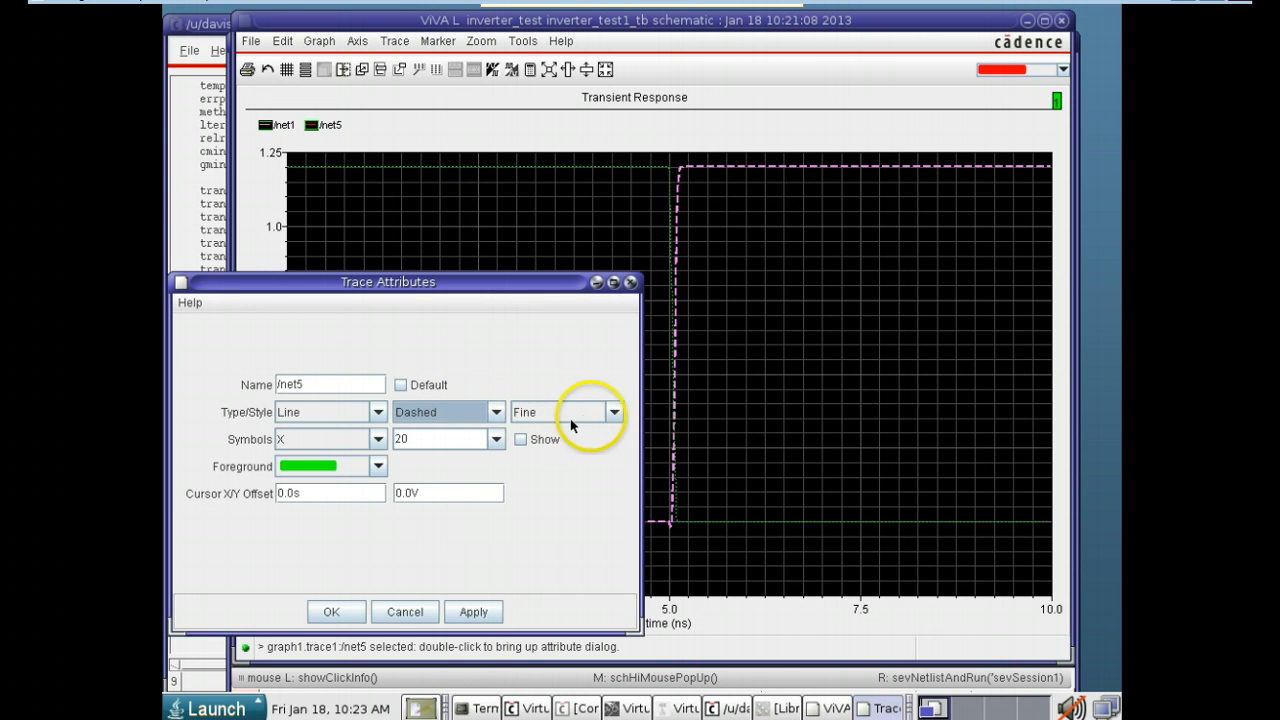
pyautogui.click(614, 412)
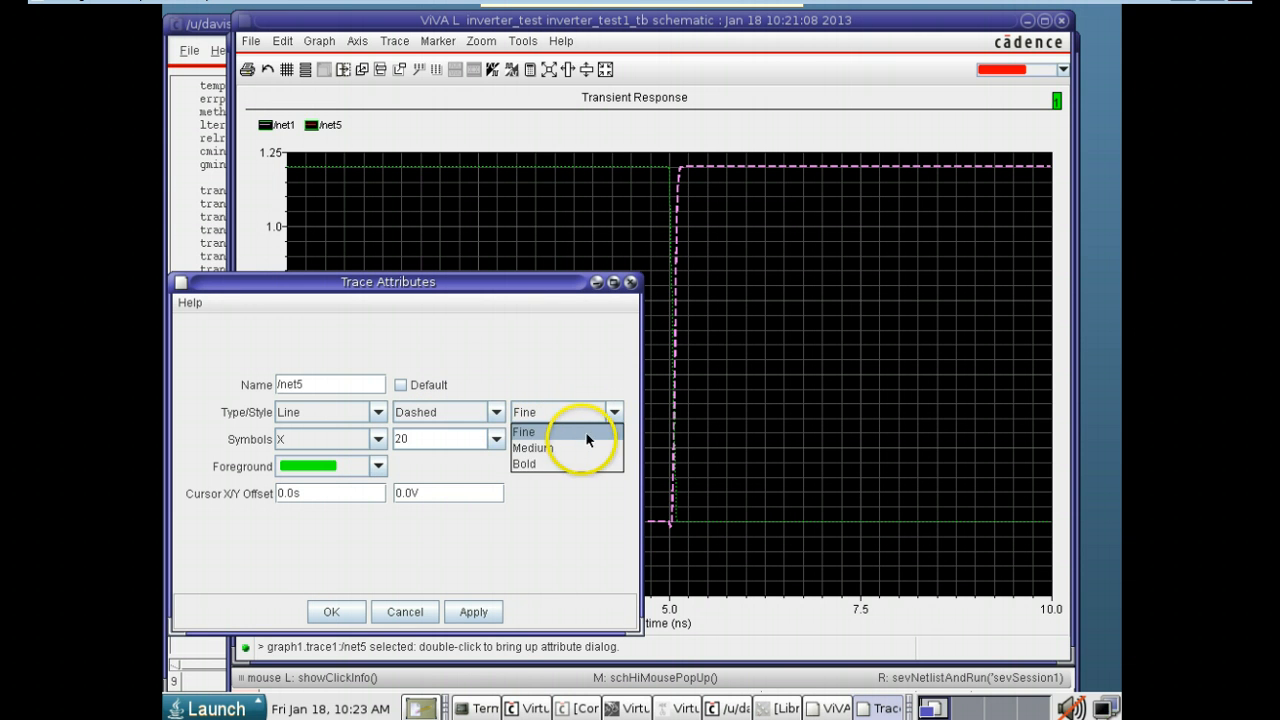
pyautogui.click(530, 466)
pyautogui.click(352, 611)
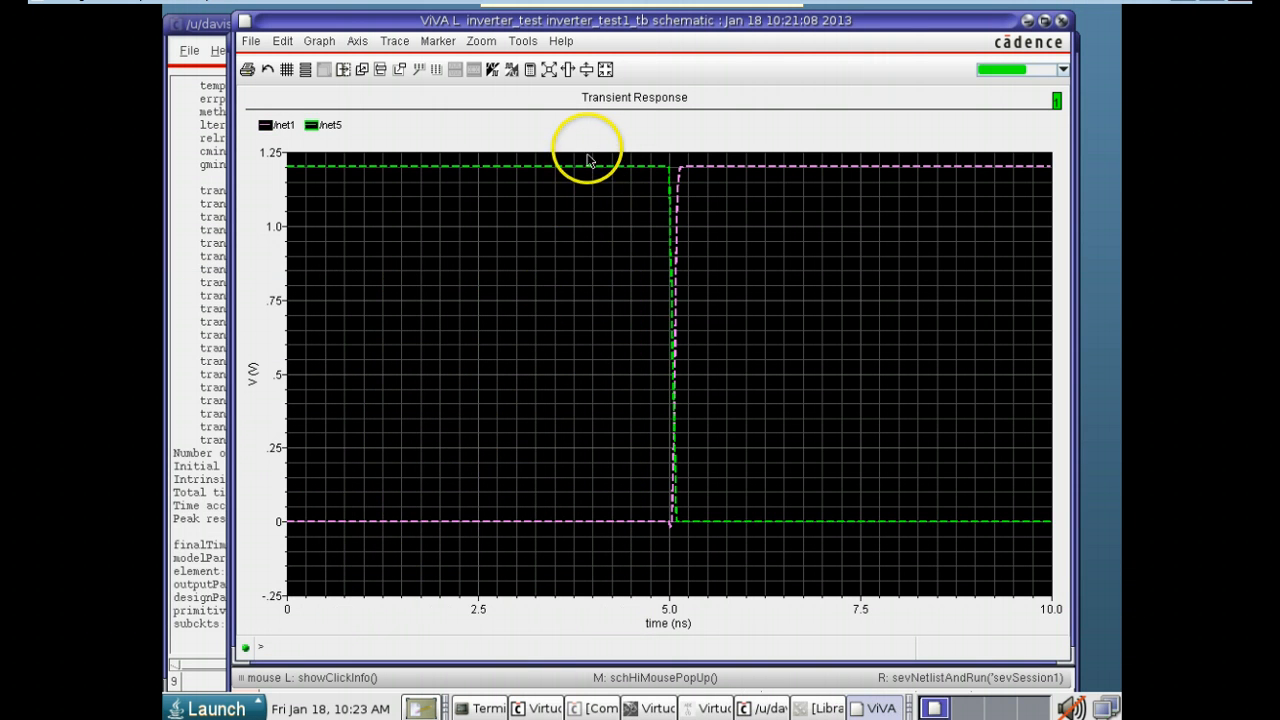
pyautogui.click(594, 142)
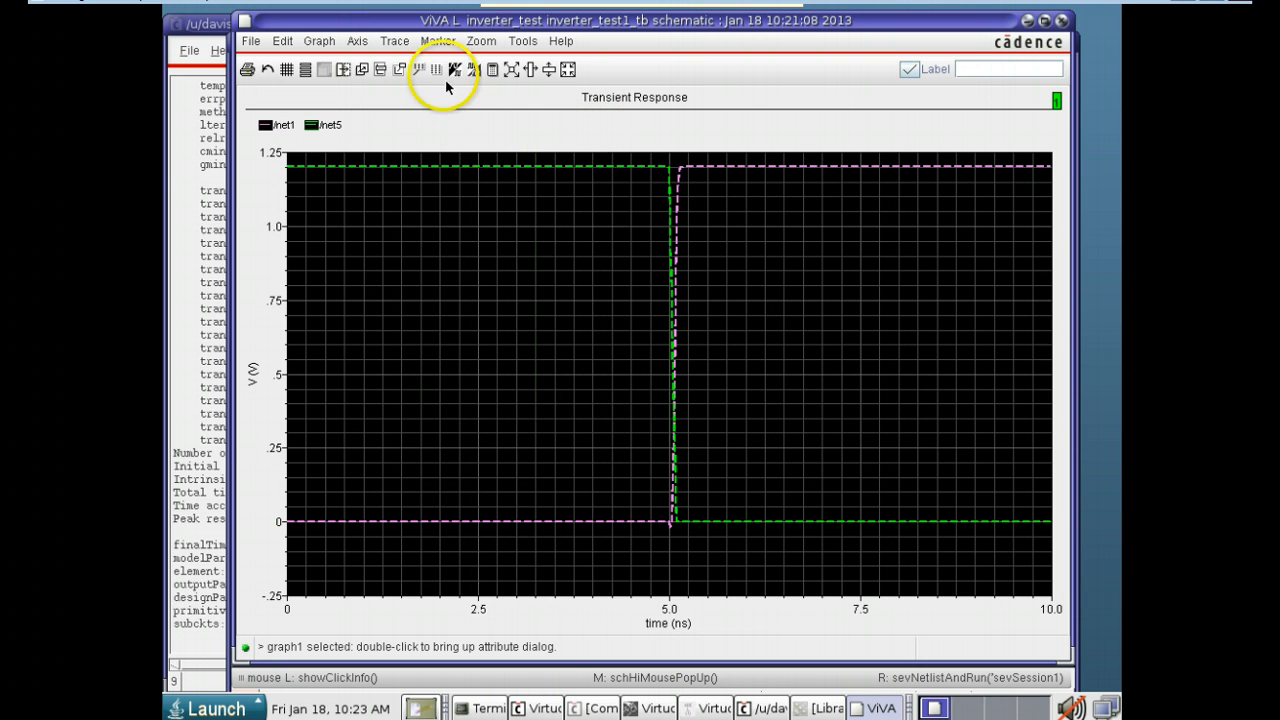
pyautogui.click(435, 44)
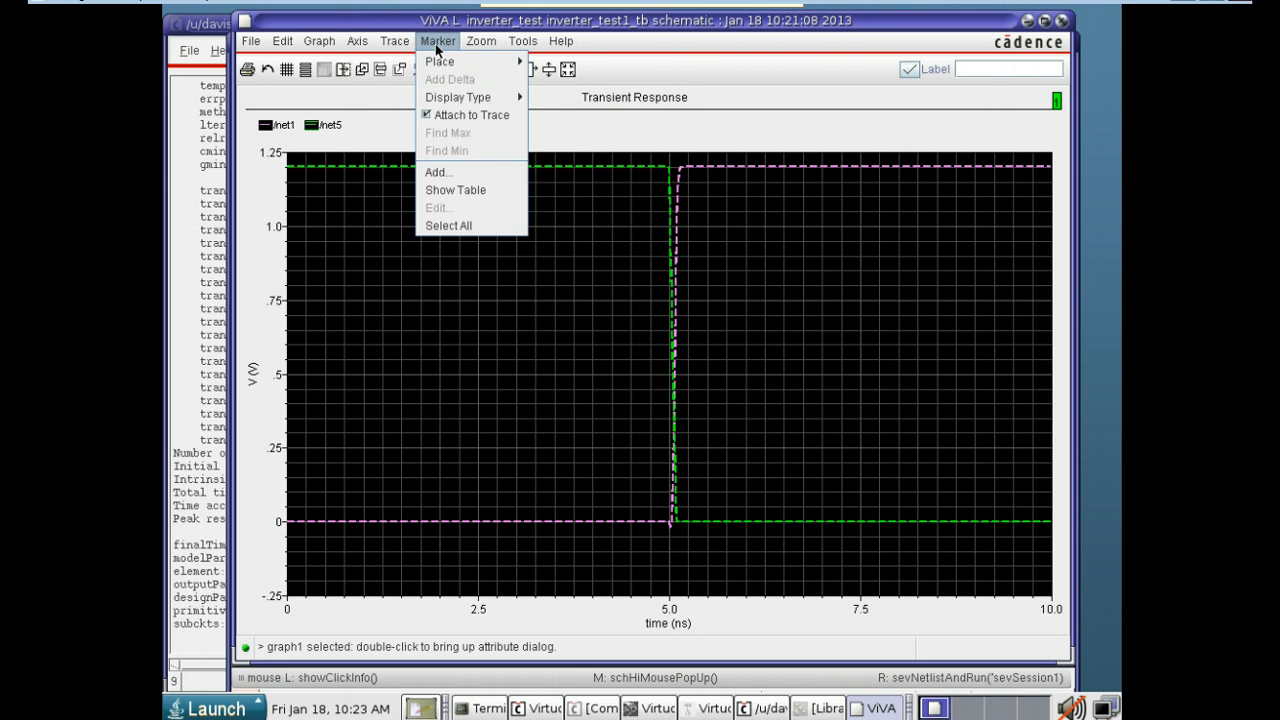
pyautogui.moveTo(384, 46)
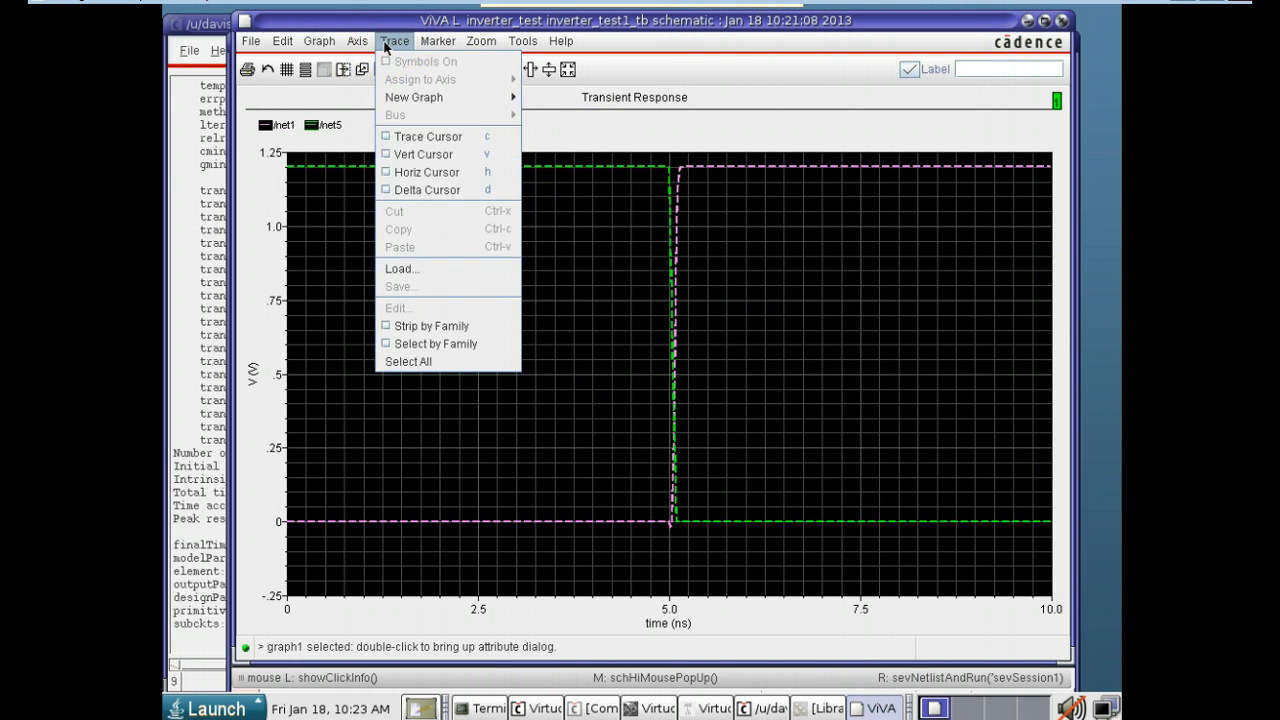
pyautogui.moveTo(437, 41)
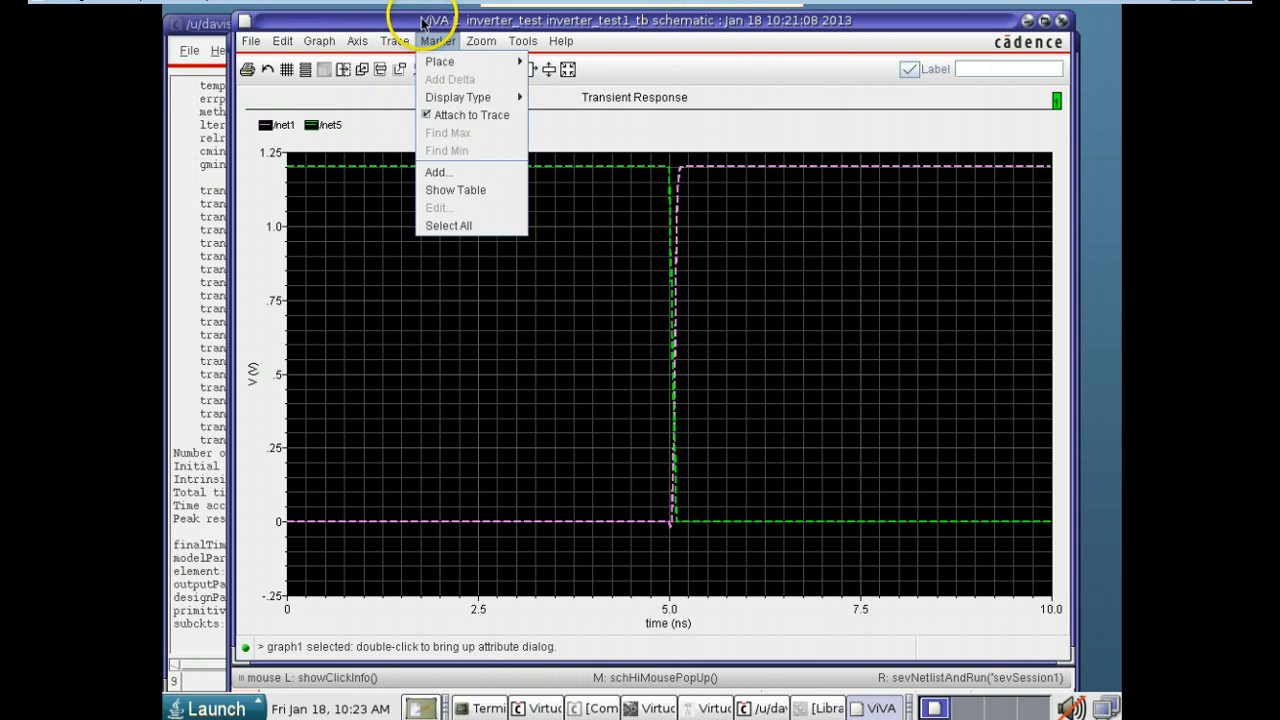
pyautogui.click(724, 107)
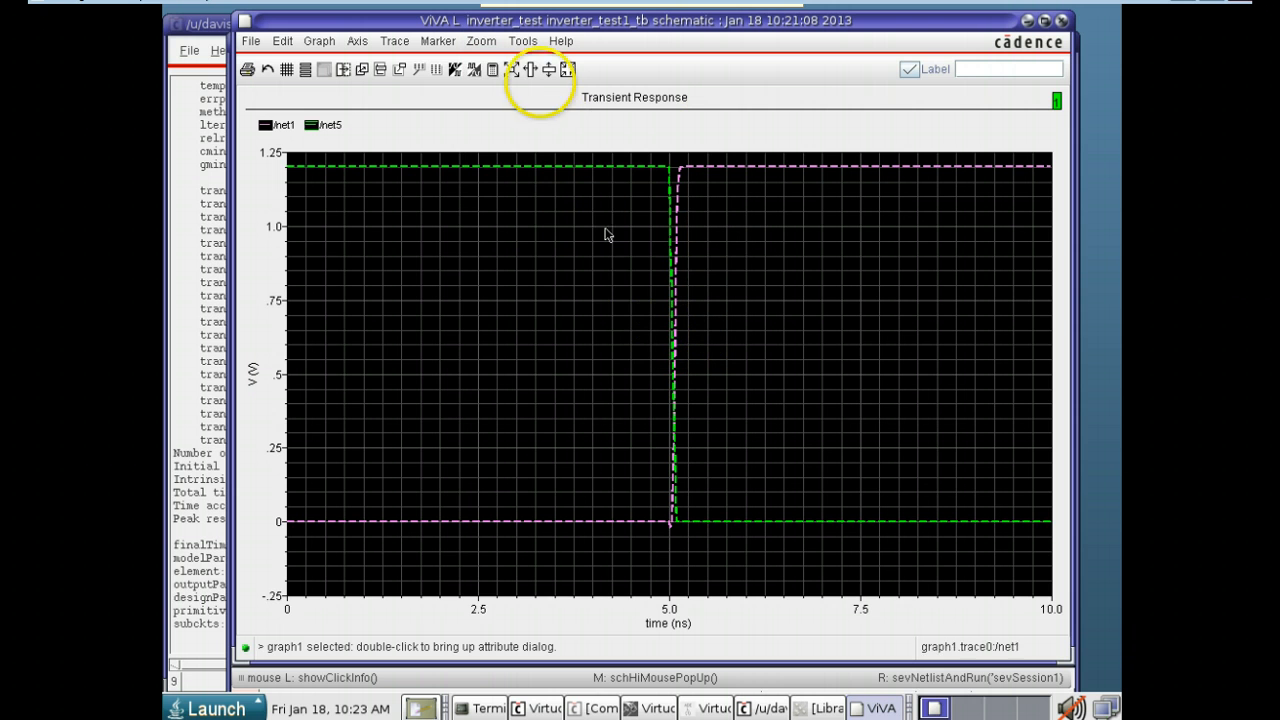
# - Zoom the plot's time axis in on the switching transition, from about 4.7 to 5.5 ns
pyautogui.click(530, 70)
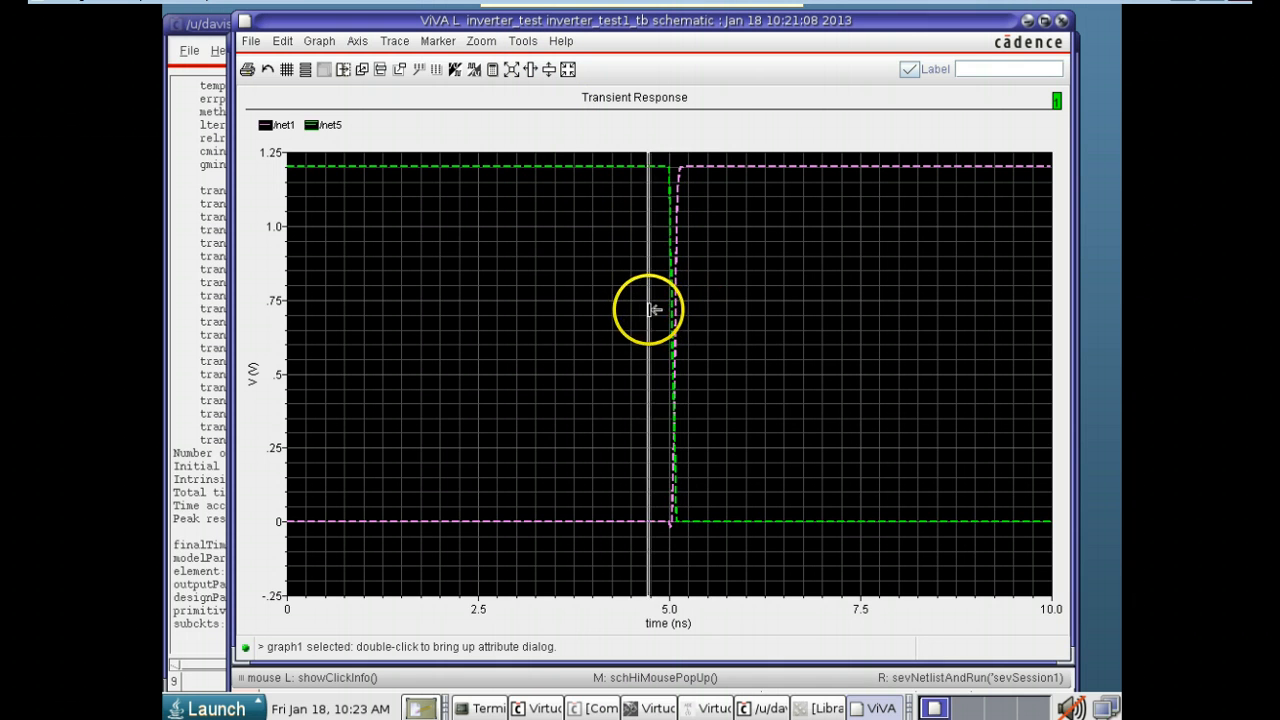
pyautogui.click(649, 310)
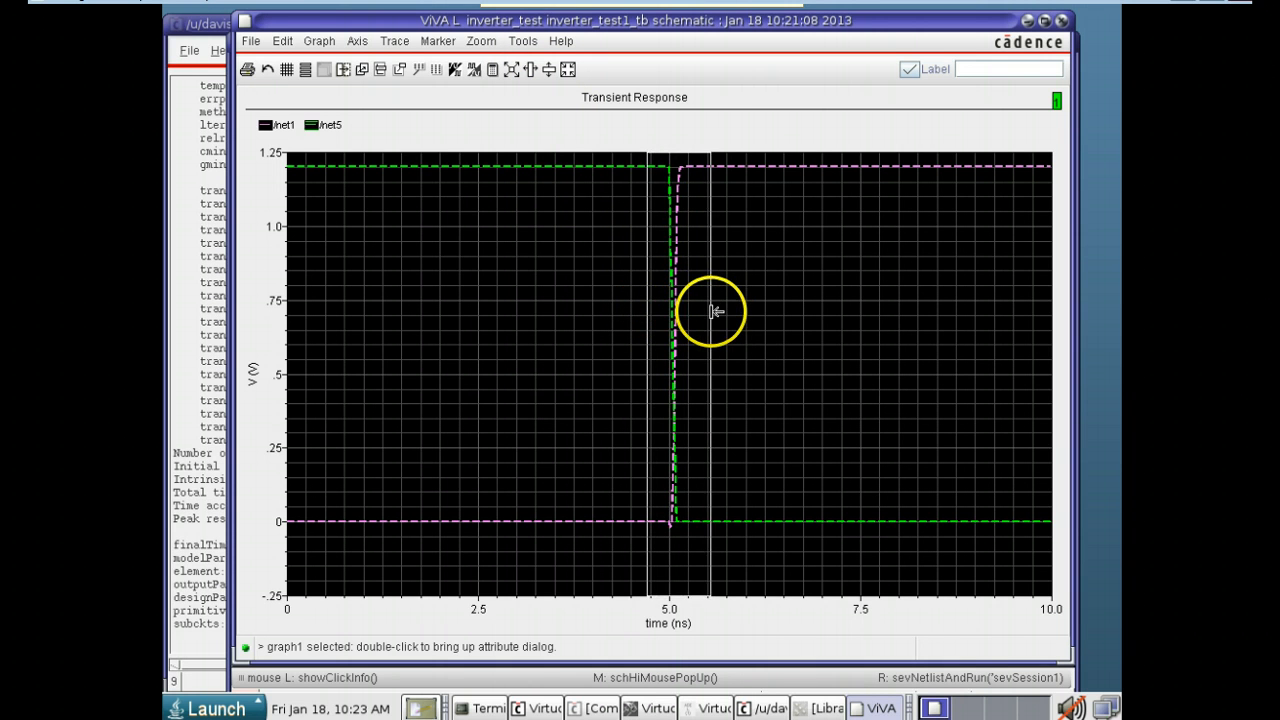
pyautogui.click(711, 312)
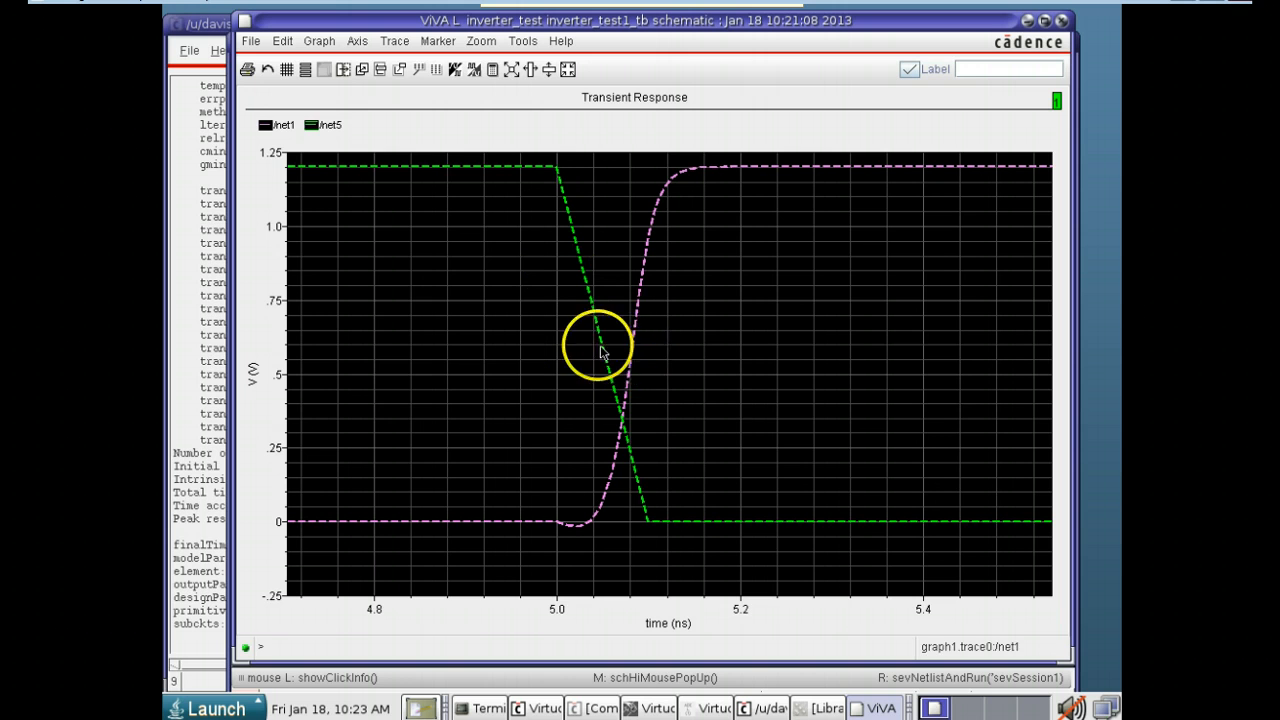
pyautogui.click(436, 42)
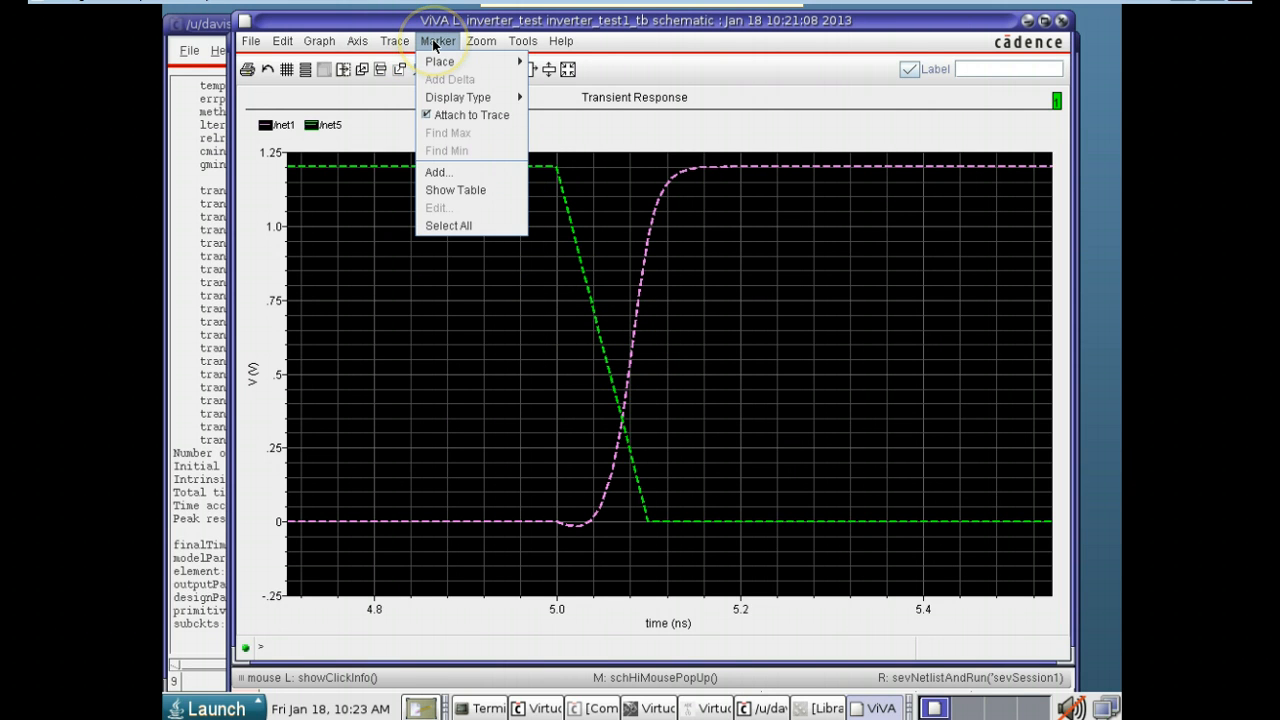
pyautogui.click(395, 42)
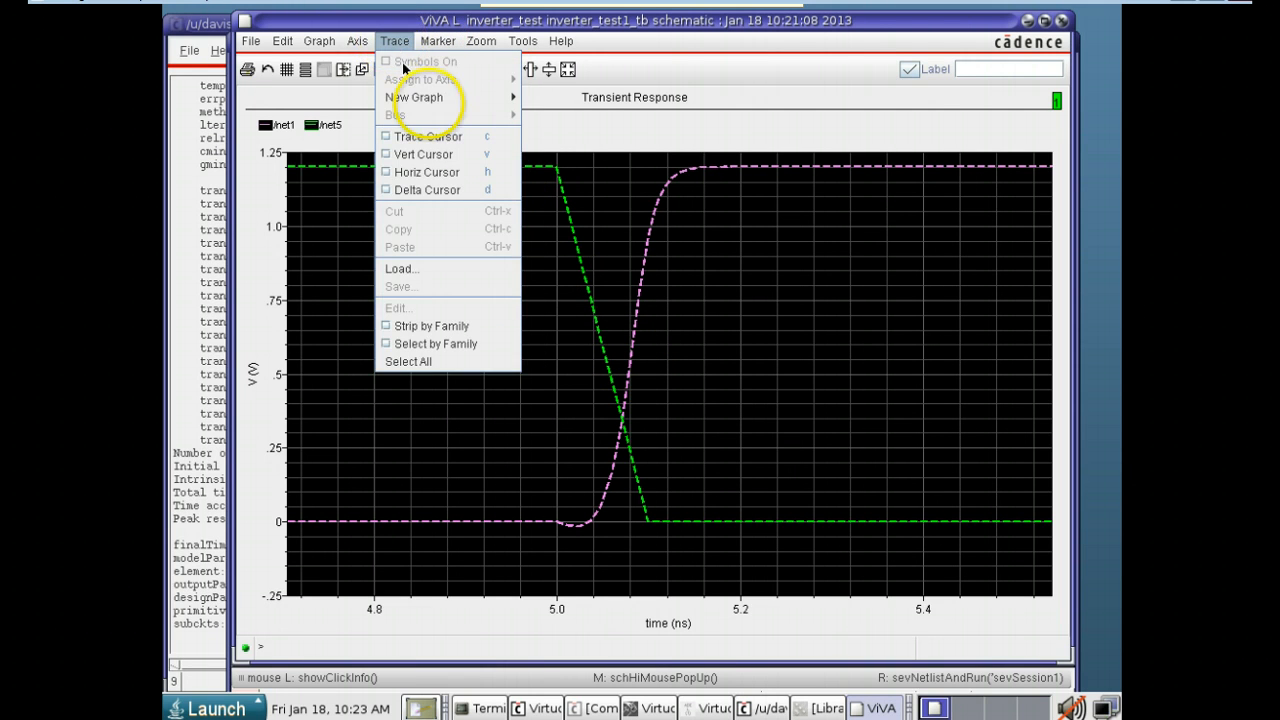
pyautogui.click(430, 173)
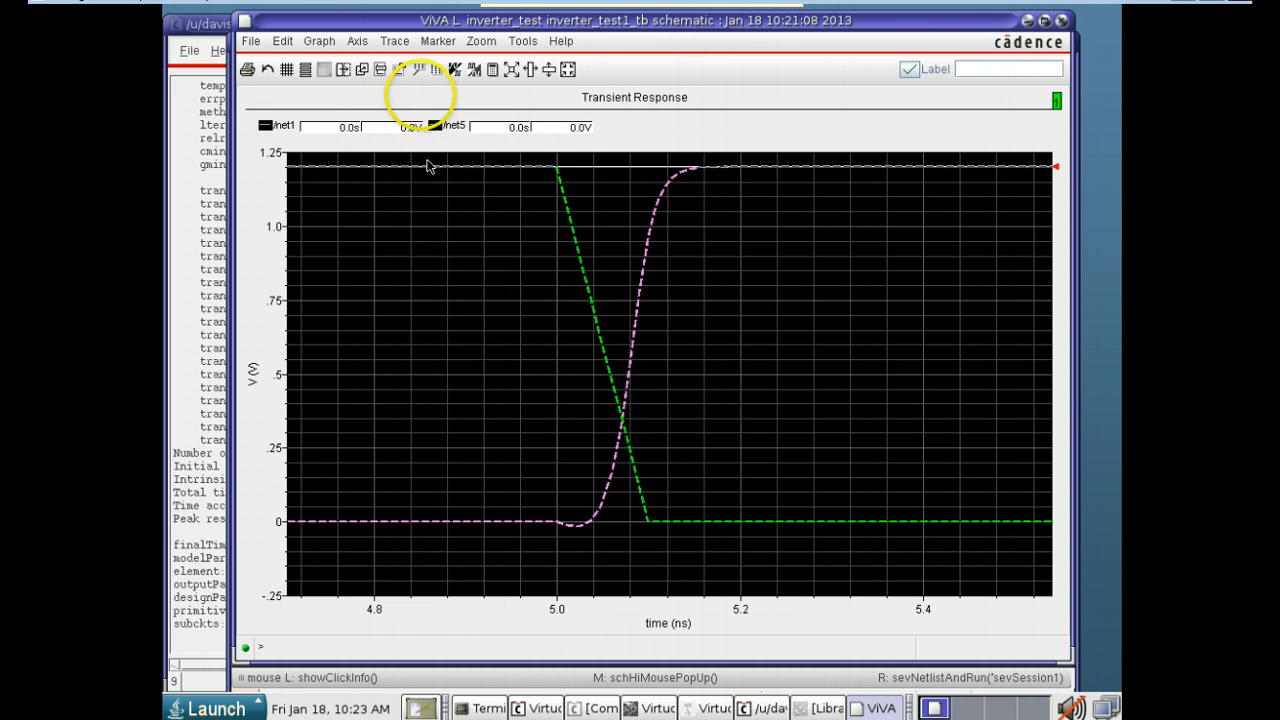
pyautogui.click(436, 41)
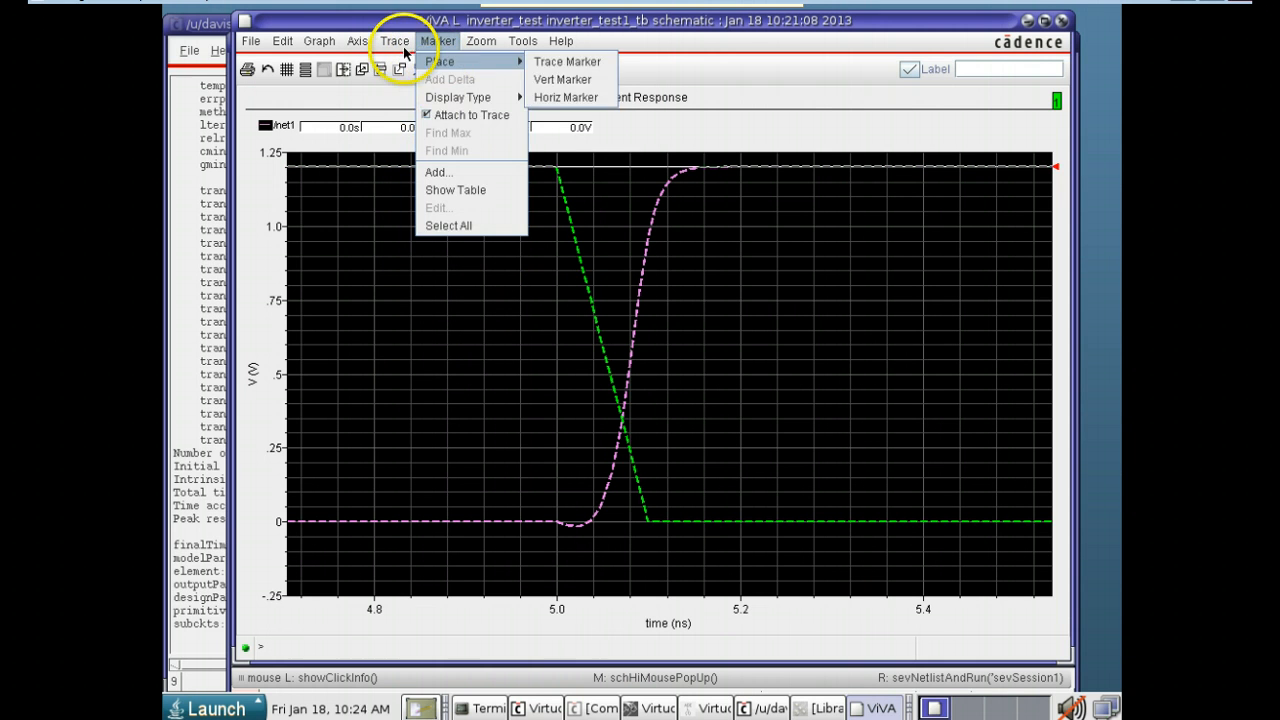
pyautogui.click(395, 41)
pyautogui.click(428, 182)
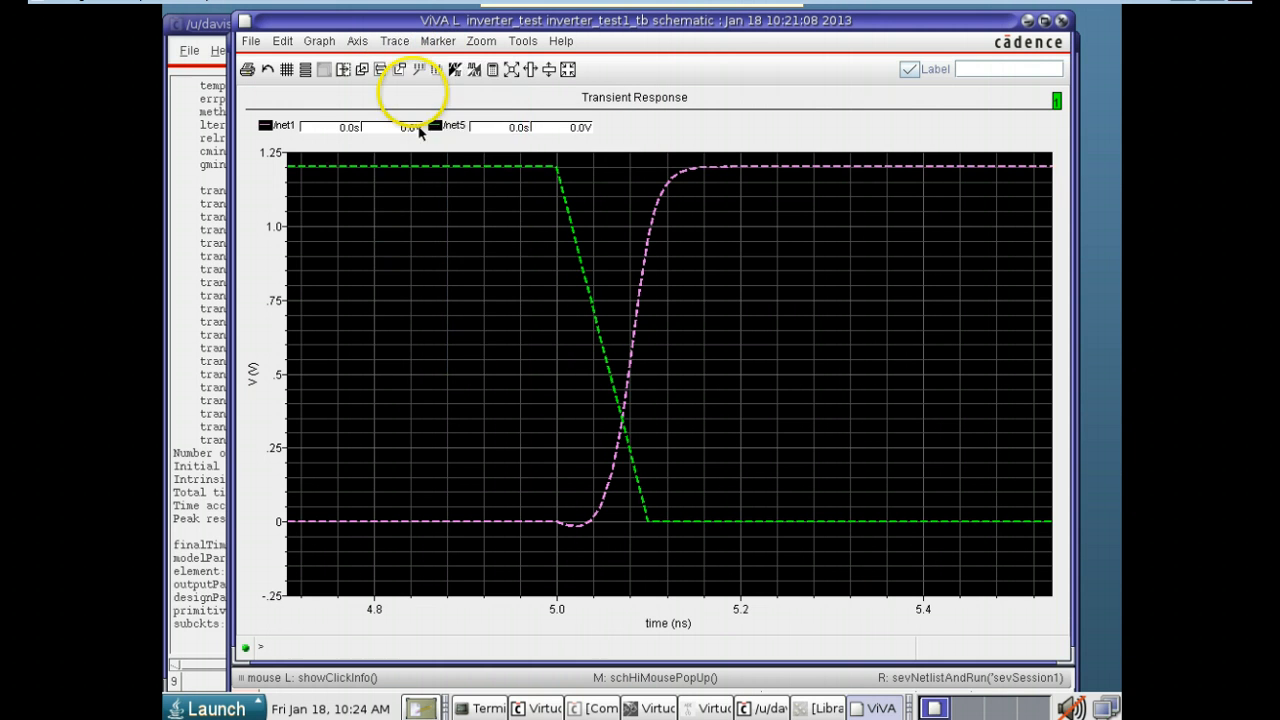
# - Measure the inverter's delay with a delta cursor from the falling edge of /net5 to the rising edge of /net1, both at about 600 mV
pyautogui.click(395, 41)
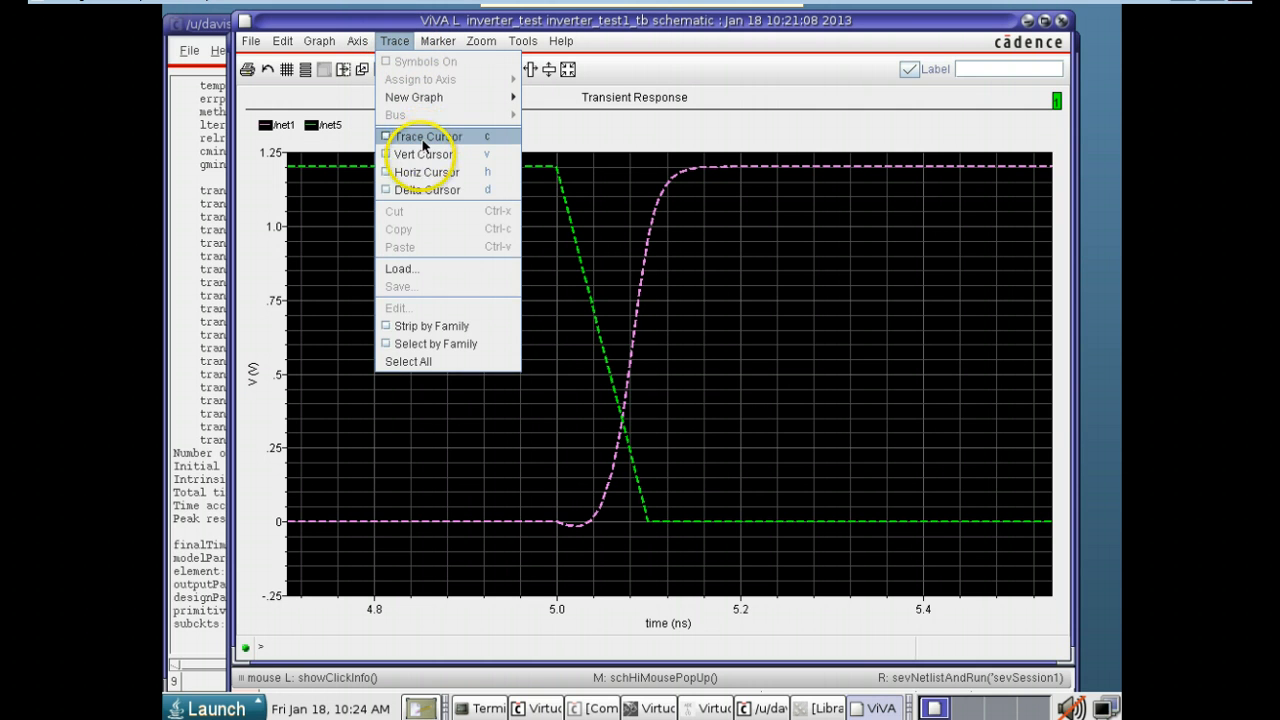
pyautogui.click(424, 189)
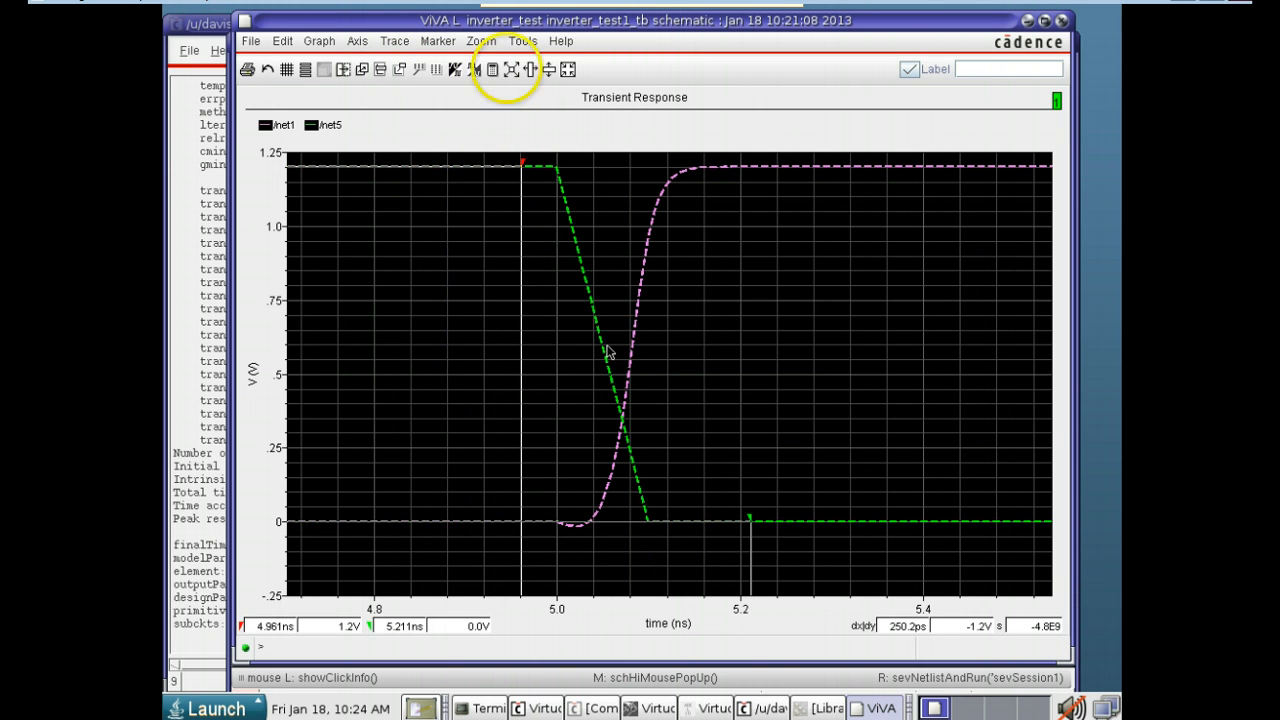
pyautogui.moveTo(521, 172)
pyautogui.mouseDown()
pyautogui.moveTo(543, 188)
pyautogui.moveTo(602, 348)
pyautogui.mouseUp()
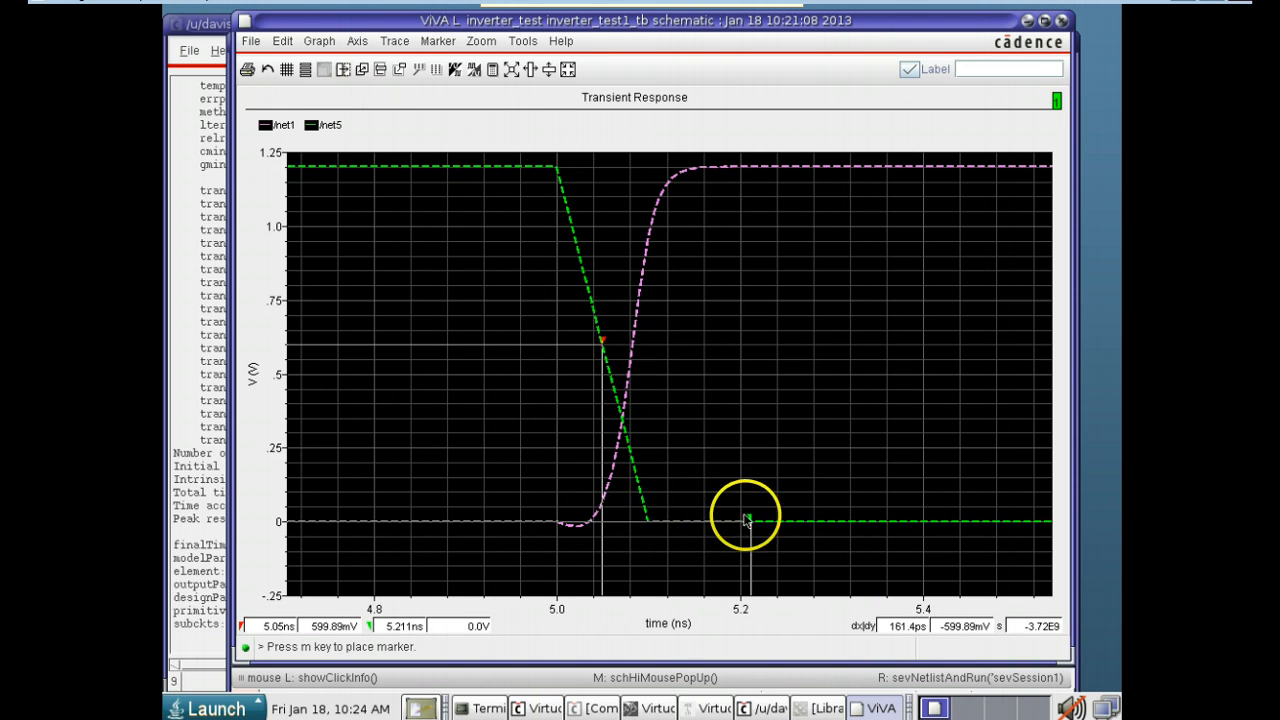
pyautogui.moveTo(749, 522)
pyautogui.mouseDown()
pyautogui.moveTo(739, 475)
pyautogui.moveTo(634, 343)
pyautogui.mouseUp()
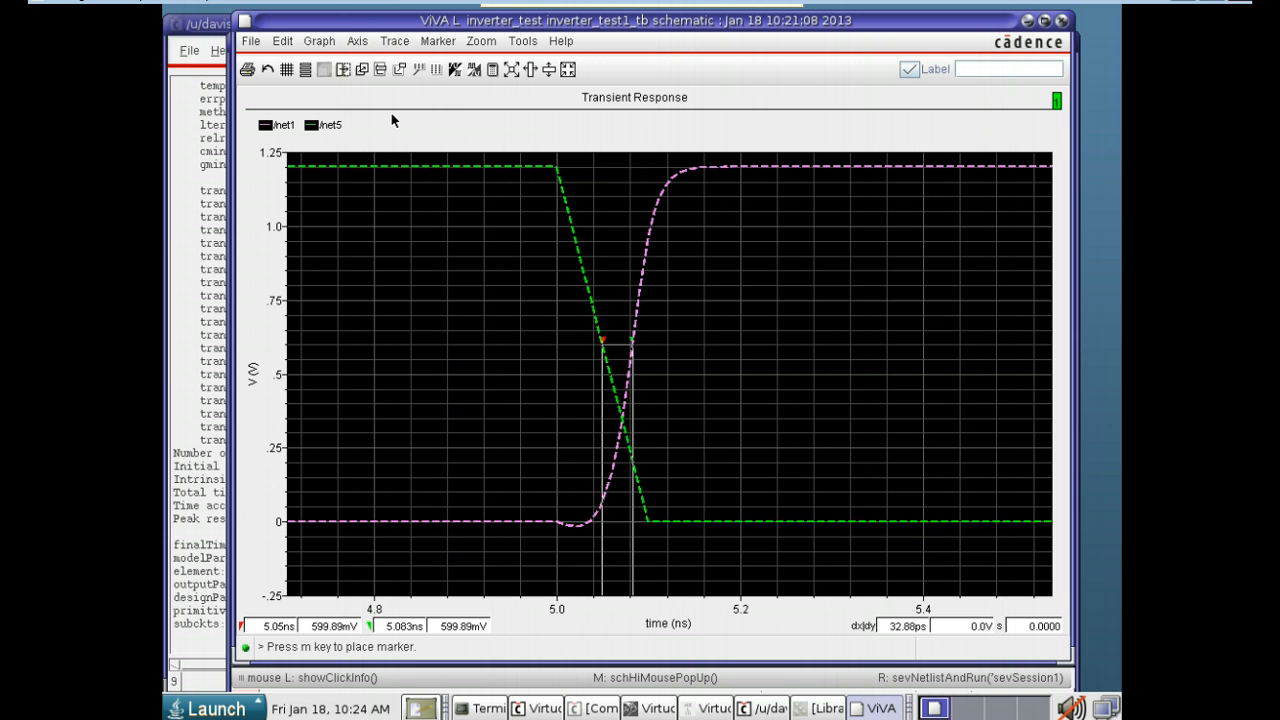
# - Split the Transient Response graph into strips so /net1 and /net5 are plotted separately
pyautogui.click(360, 42)
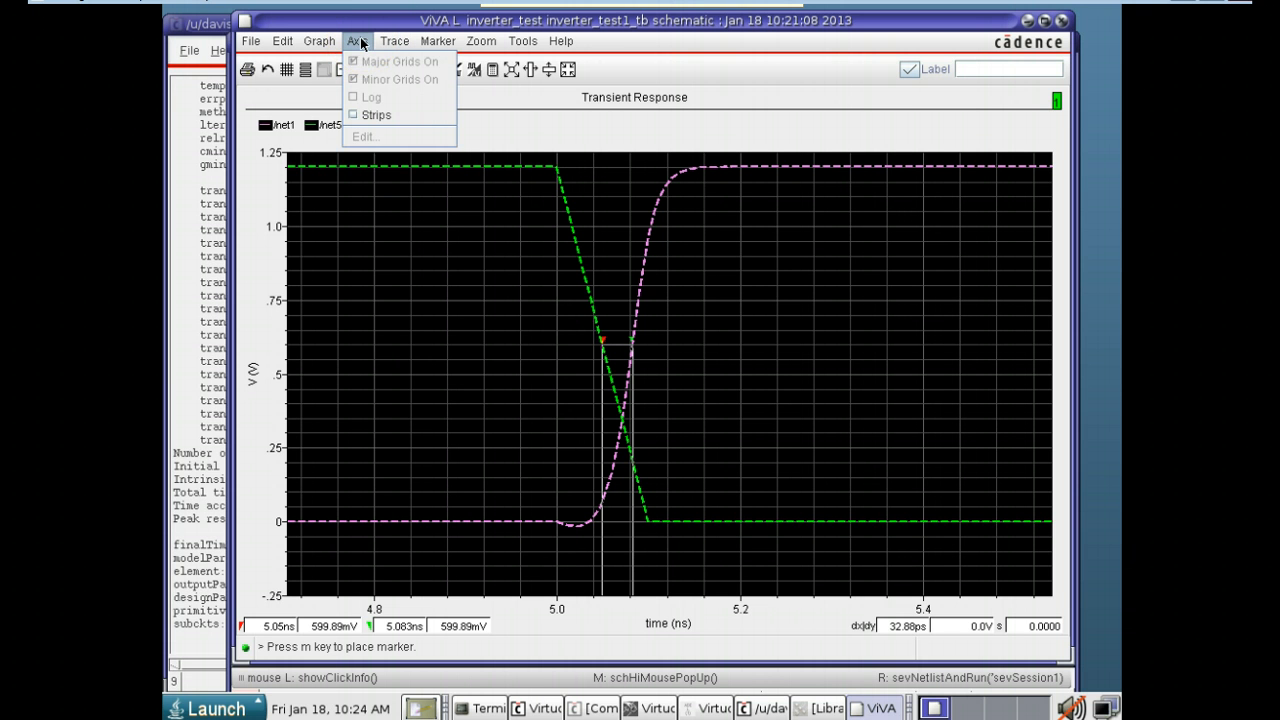
pyautogui.moveTo(326, 44)
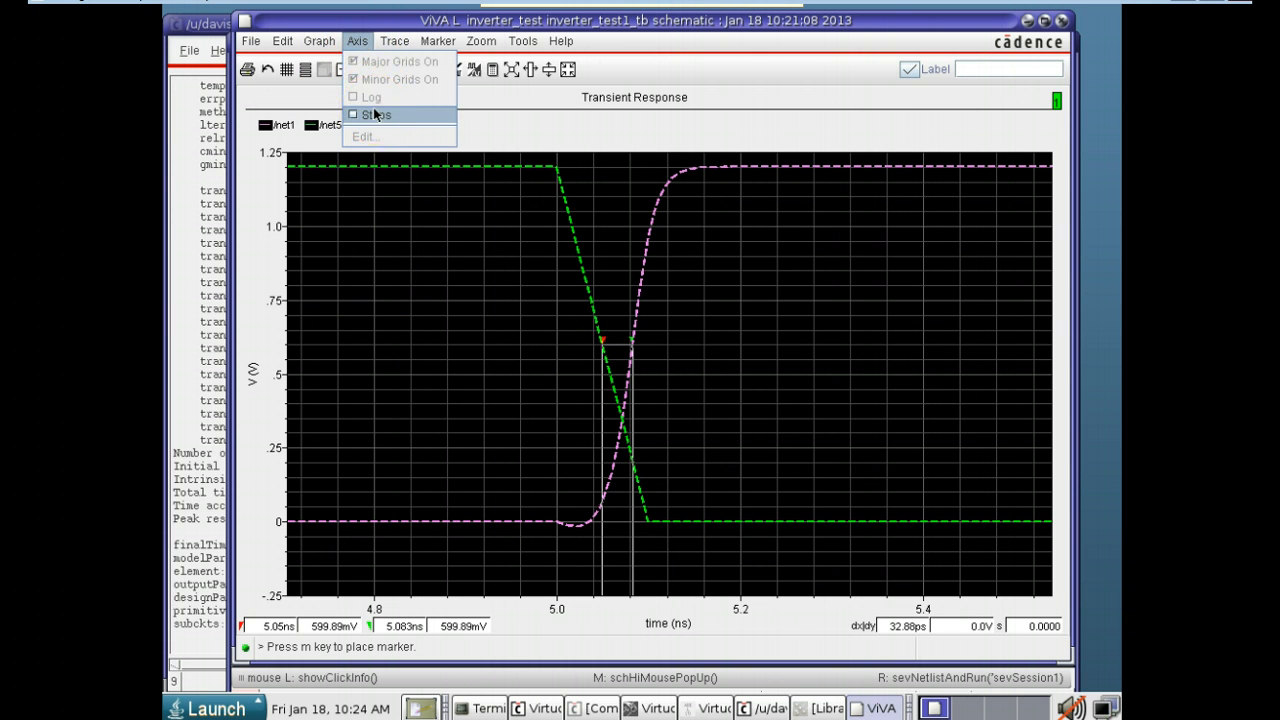
pyautogui.click(376, 115)
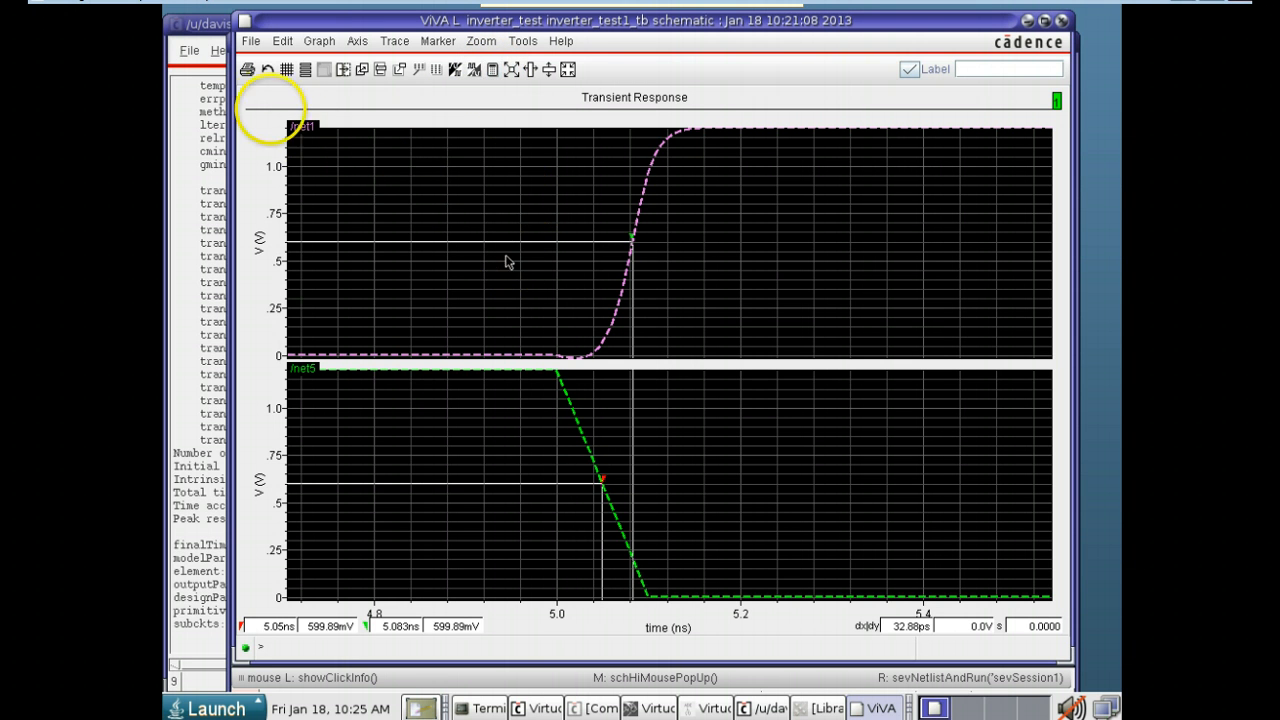
# - Select the /net1 trace, send its expression to the calculator and move the calculator window fully into view
pyautogui.click(300, 127)
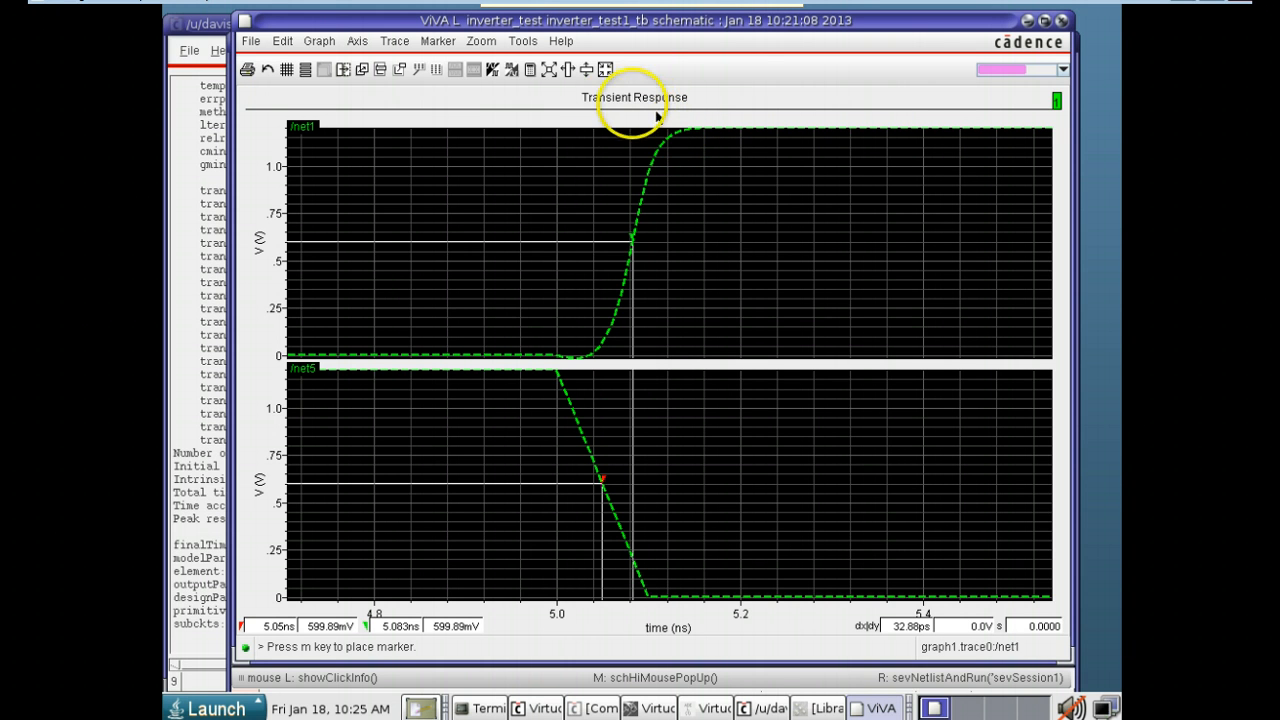
pyautogui.click(530, 70)
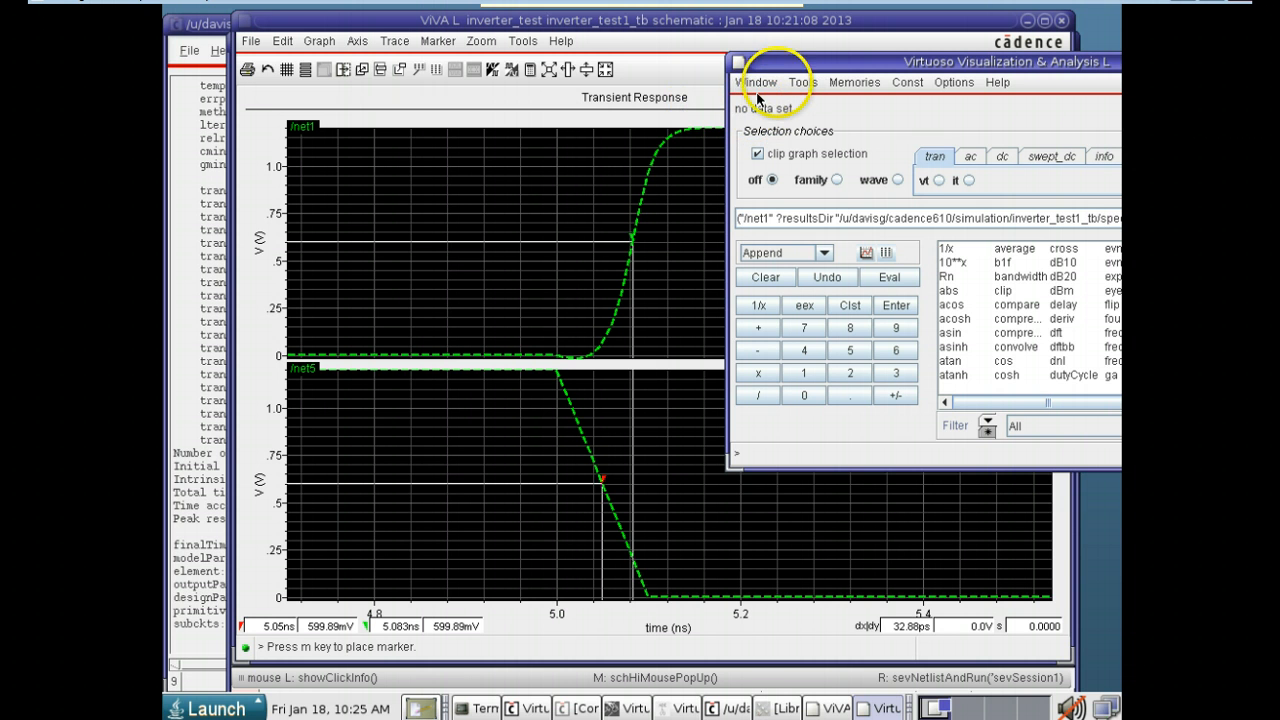
pyautogui.moveTo(776, 62); pyautogui.dragTo(559, 80)
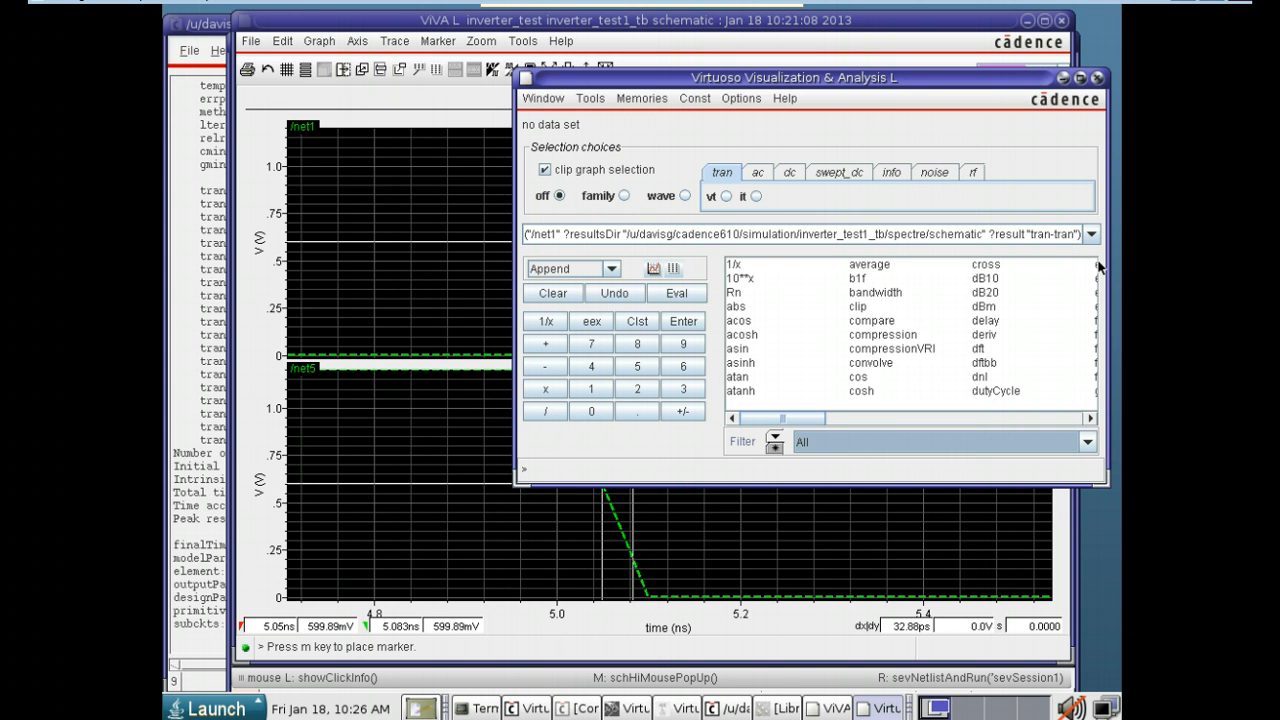
# - Append *2 to the end of the /net1 expression in the calculator and evaluate it
pyautogui.click(1100, 242)
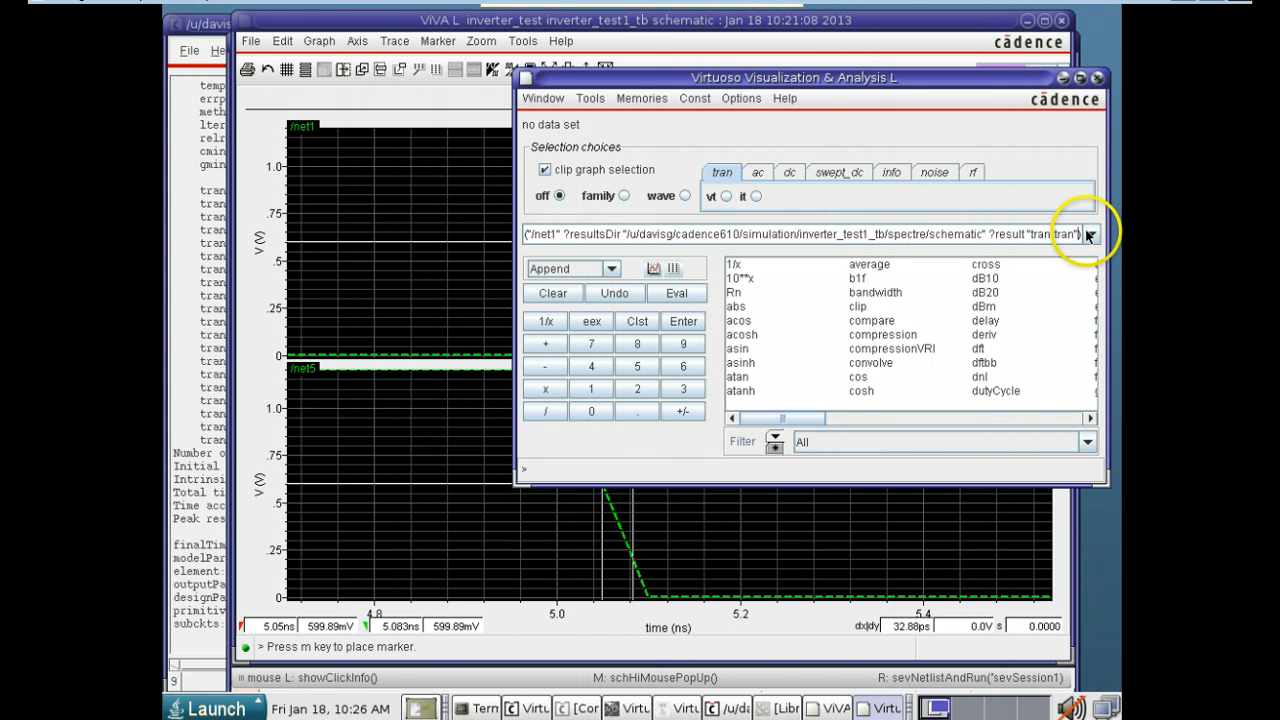
pyautogui.click(1090, 236)
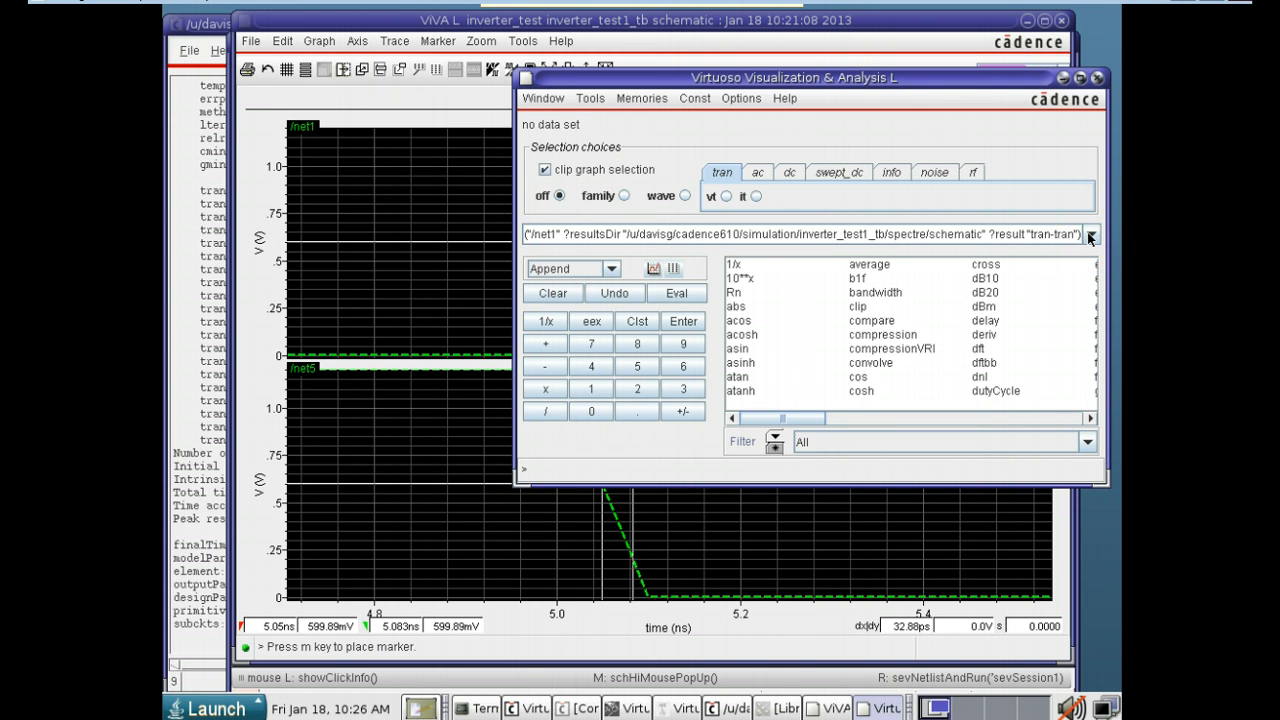
pyautogui.press('End')
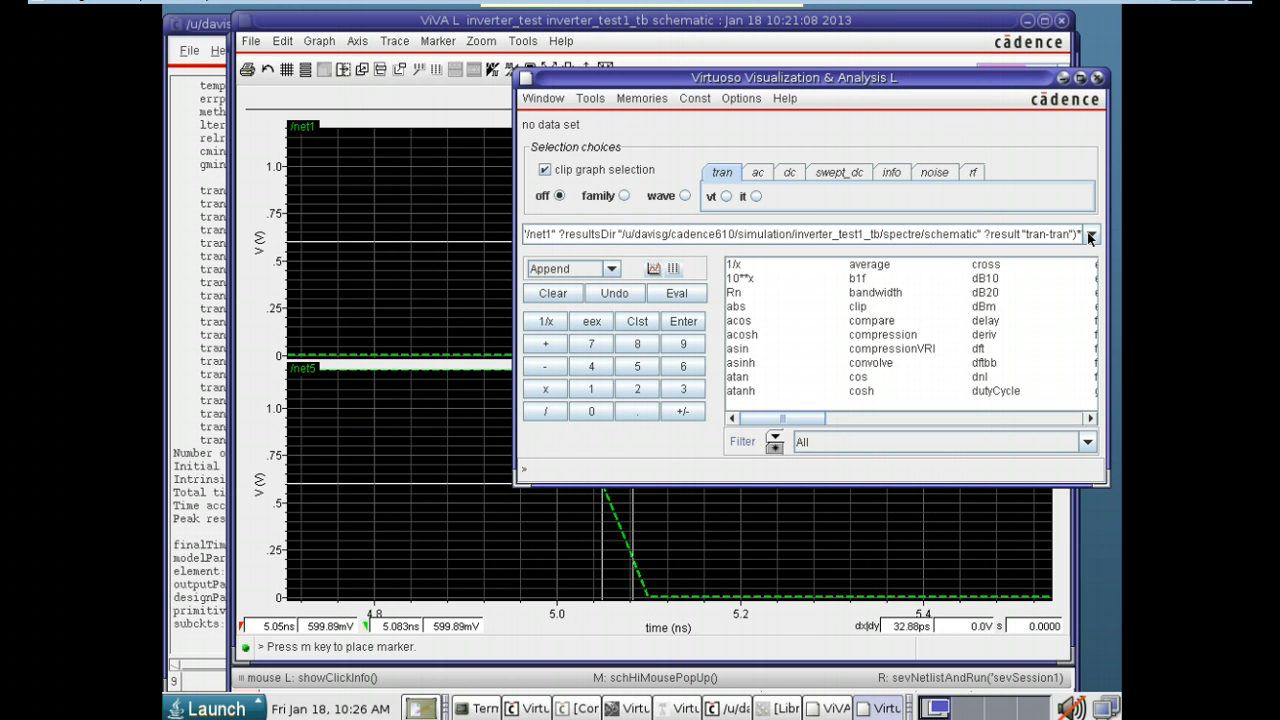
pyautogui.write('*2')
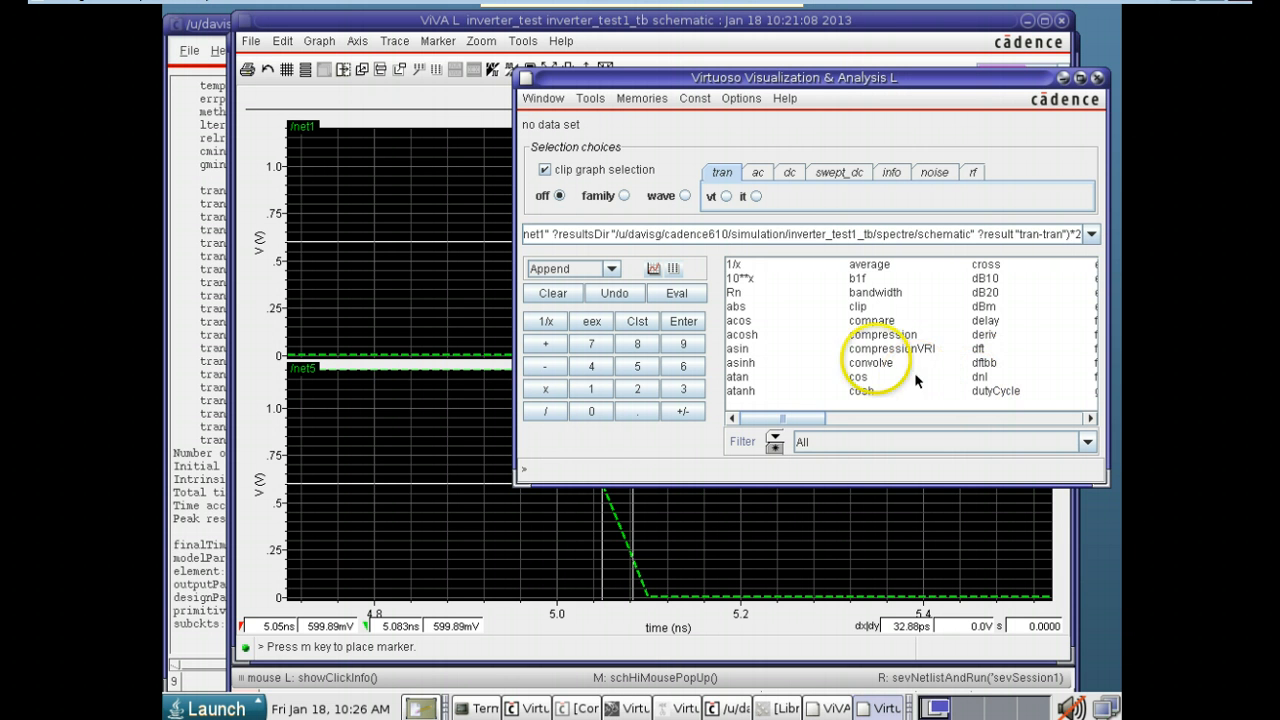
pyautogui.click(688, 293)
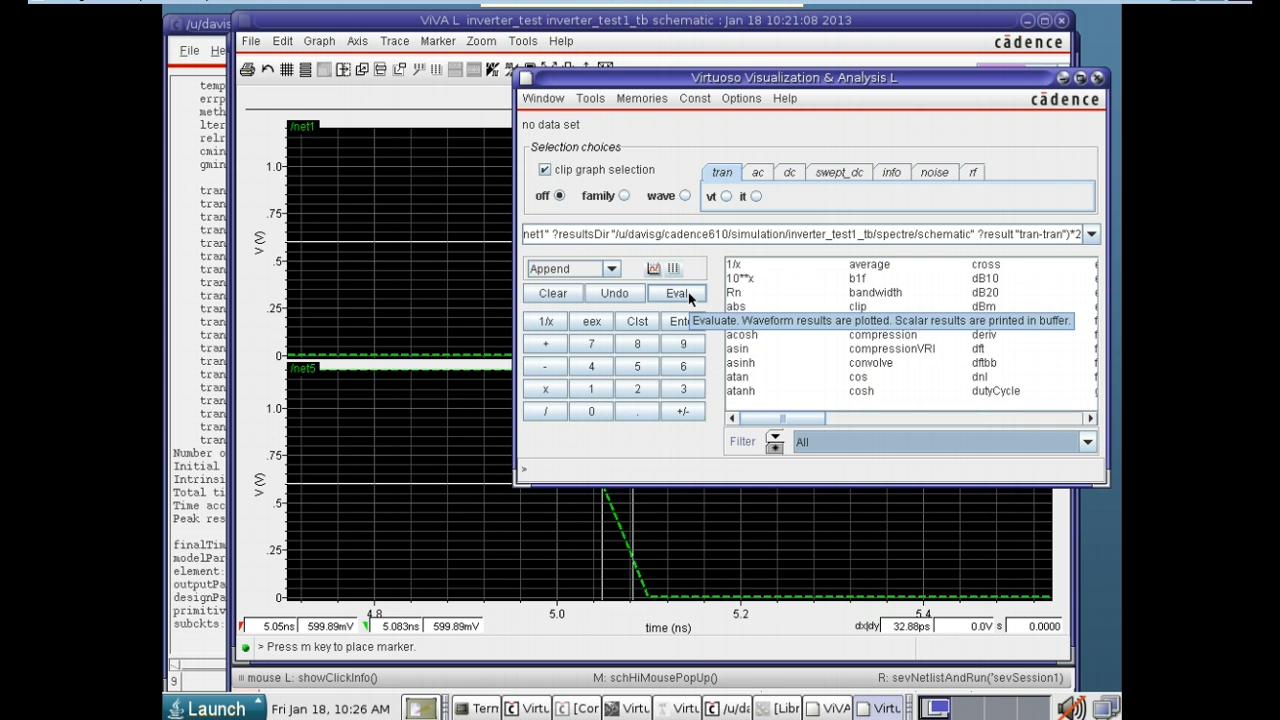